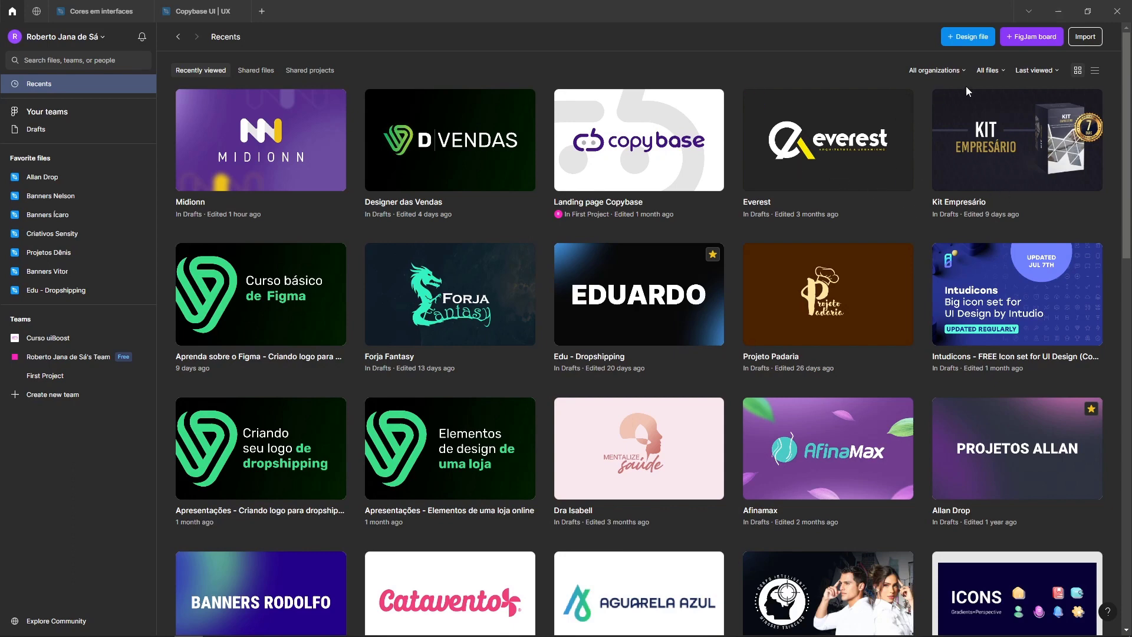
Create a new blank design file.
click(961, 37)
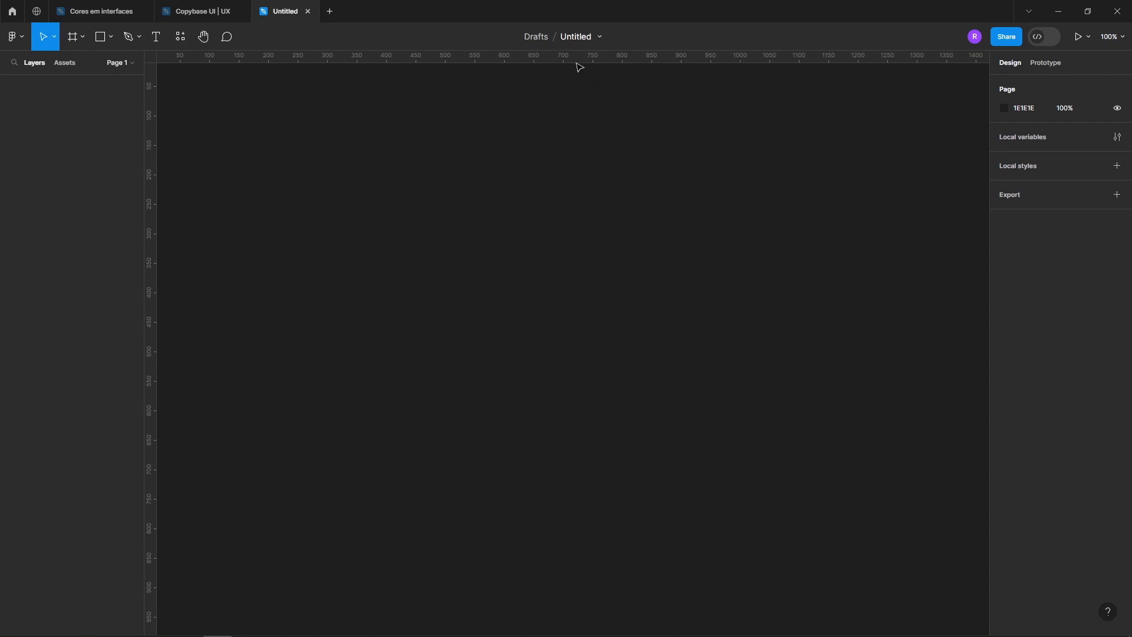
Switch the interface theme to Light in the preferences.
click(6, 45)
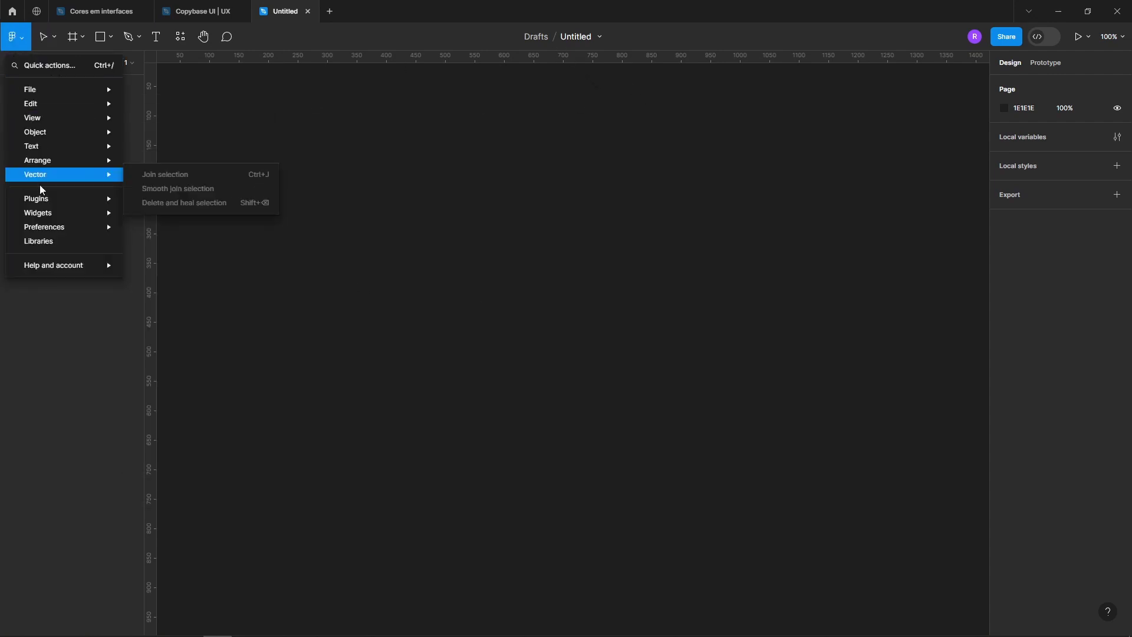
mouse_move(39, 269)
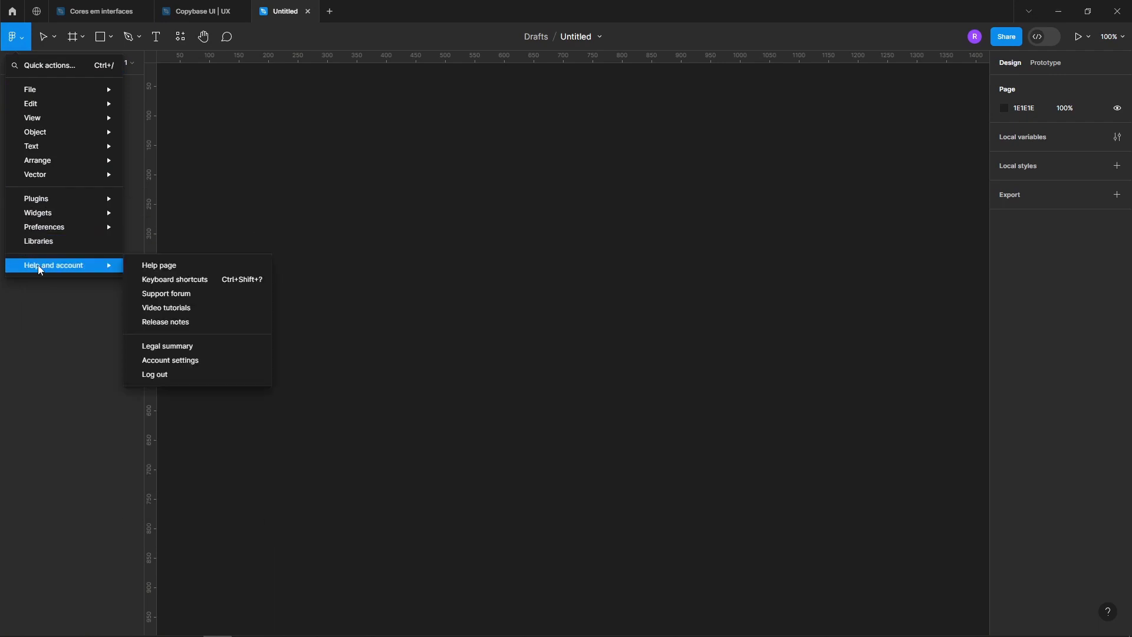
mouse_move(92, 231)
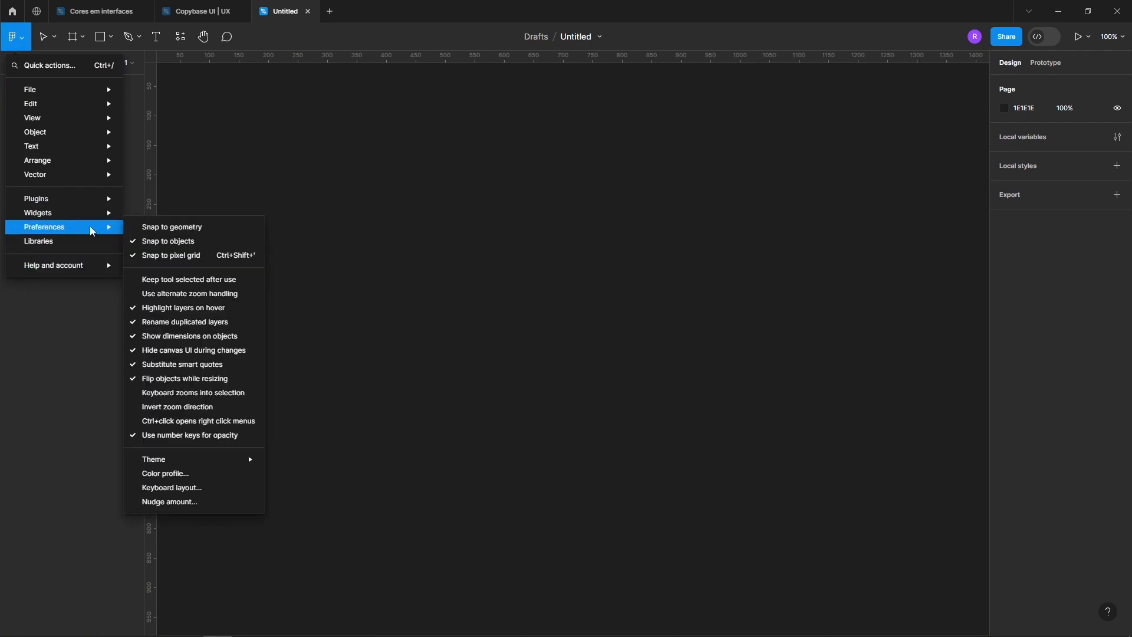
mouse_move(174, 464)
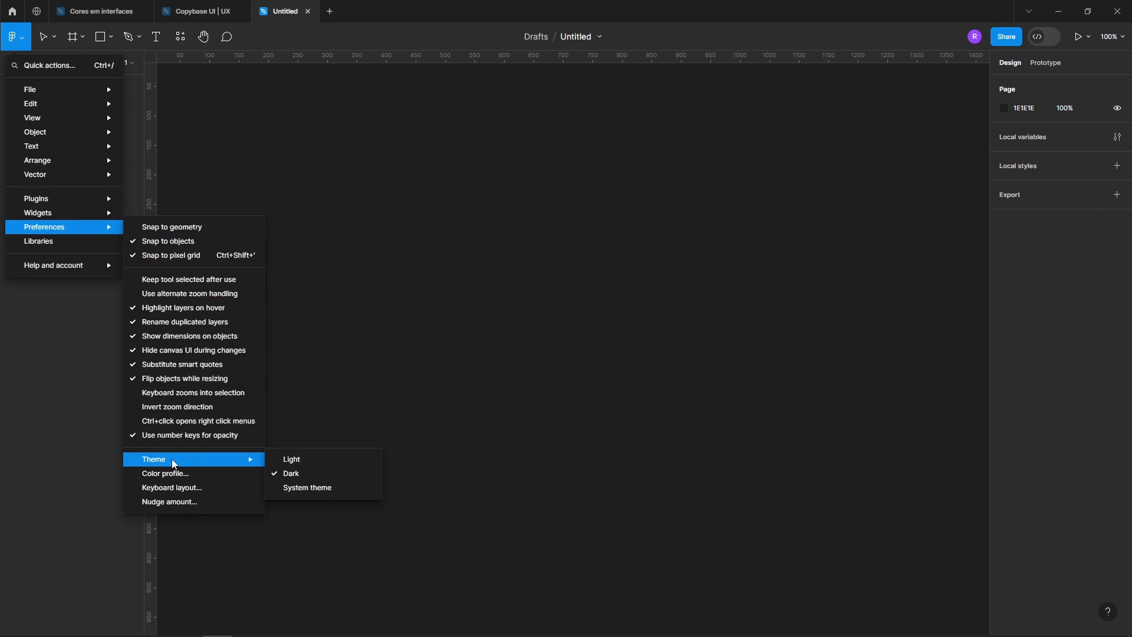
click(293, 464)
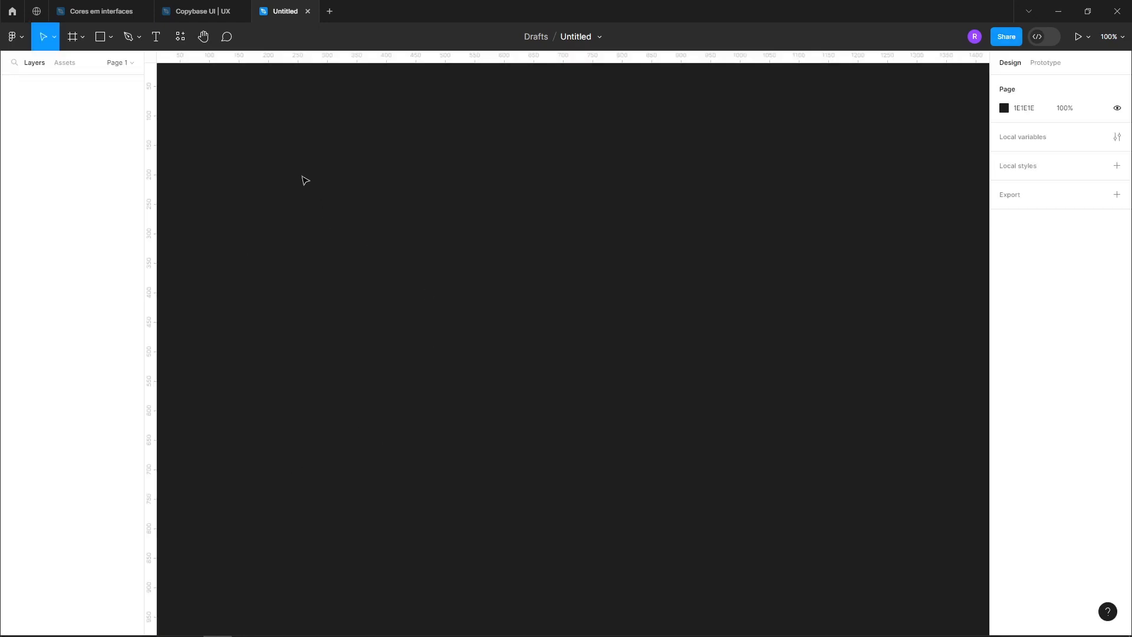
Set the page background to the light grey E1E1E1.
click(1004, 109)
click(848, 144)
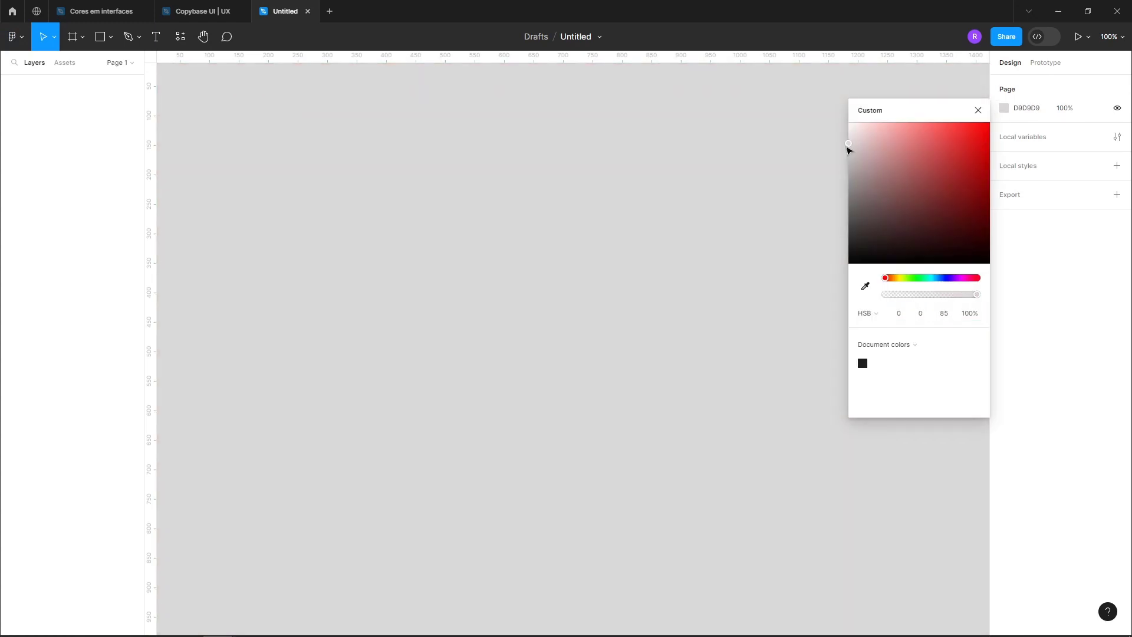
drag(848, 150, 797, 152)
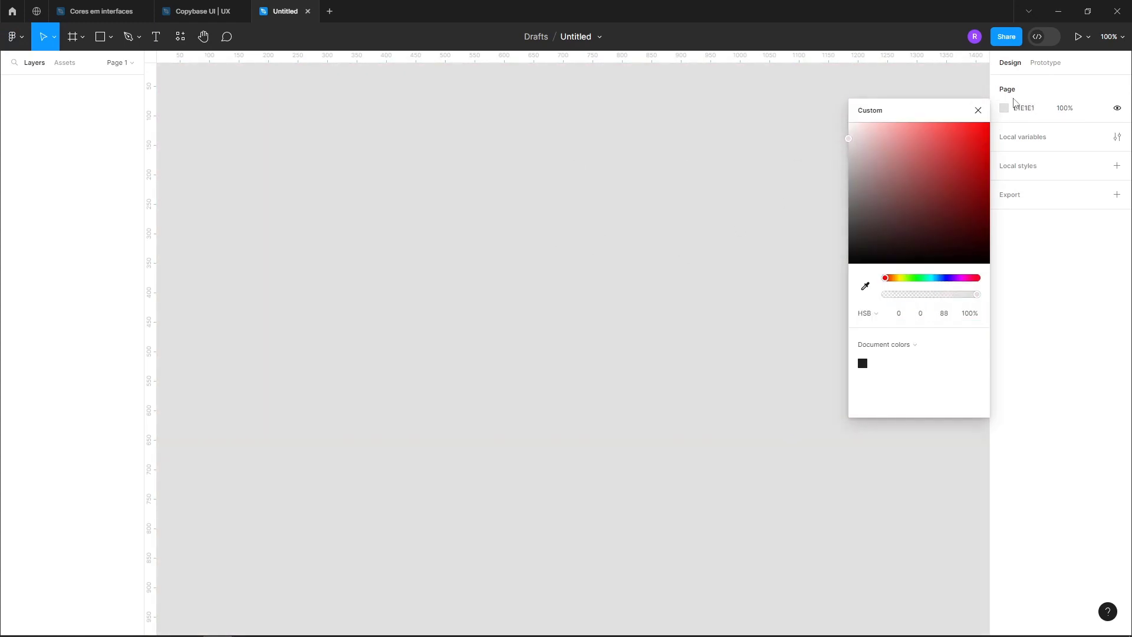
Switch the interface theme back to Dark in the preferences.
click(25, 40)
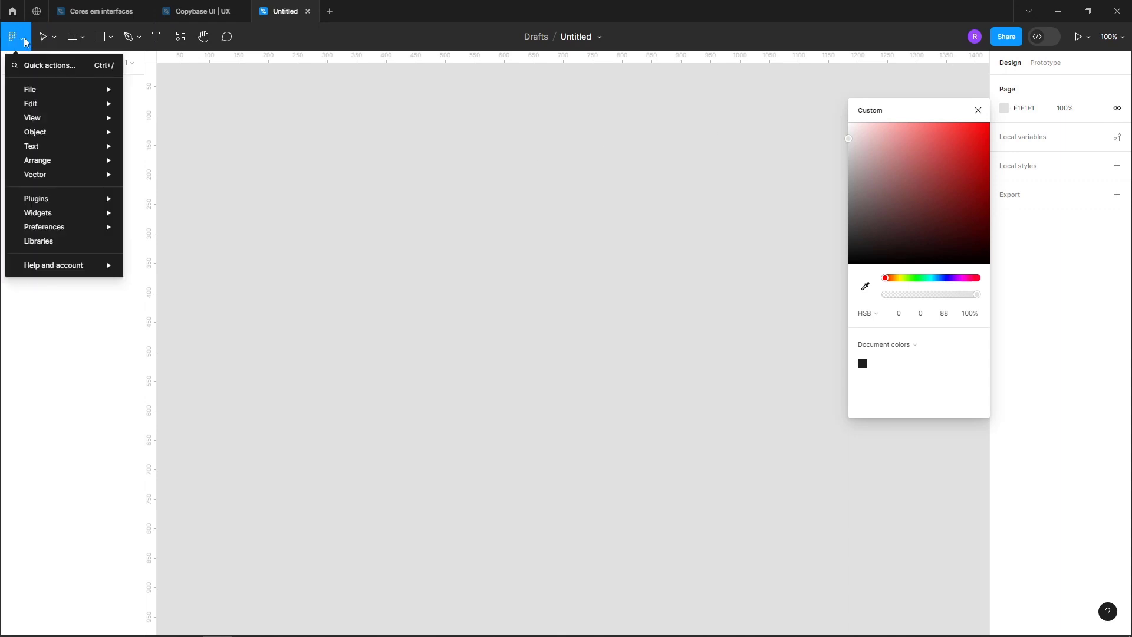
mouse_move(45, 228)
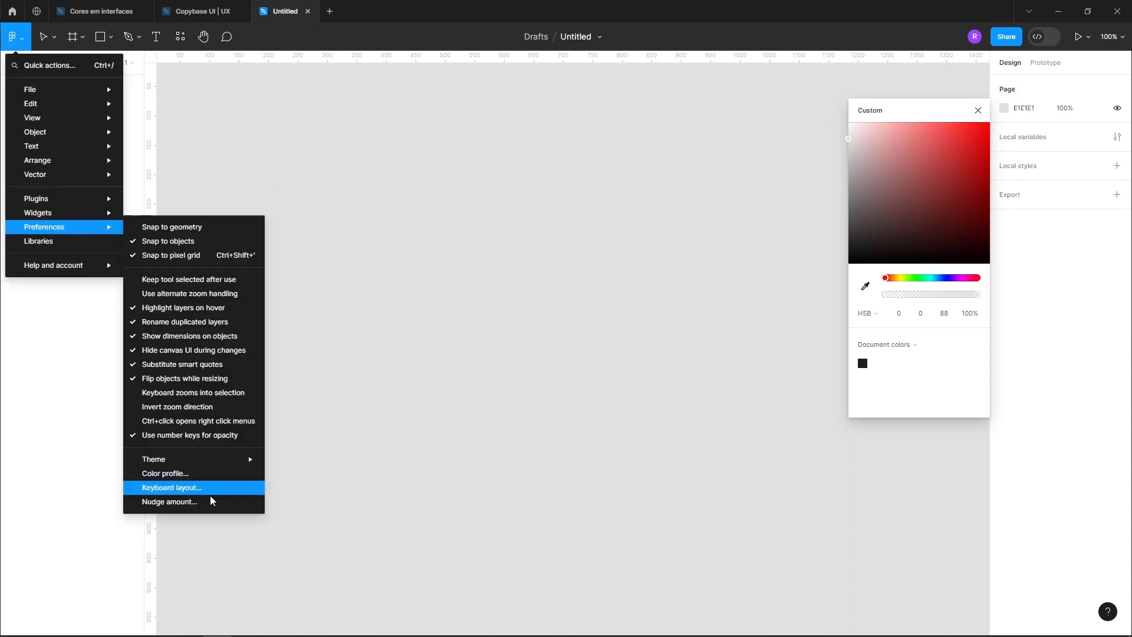
mouse_move(218, 461)
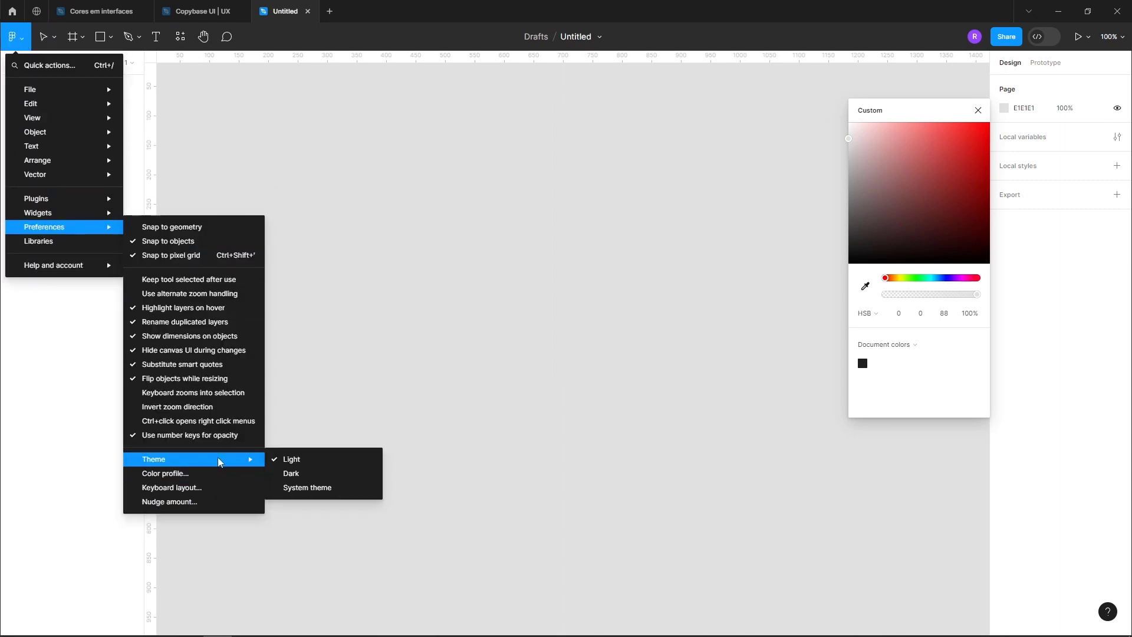
click(294, 473)
Set the page background to the dark grey 363636.
click(1002, 109)
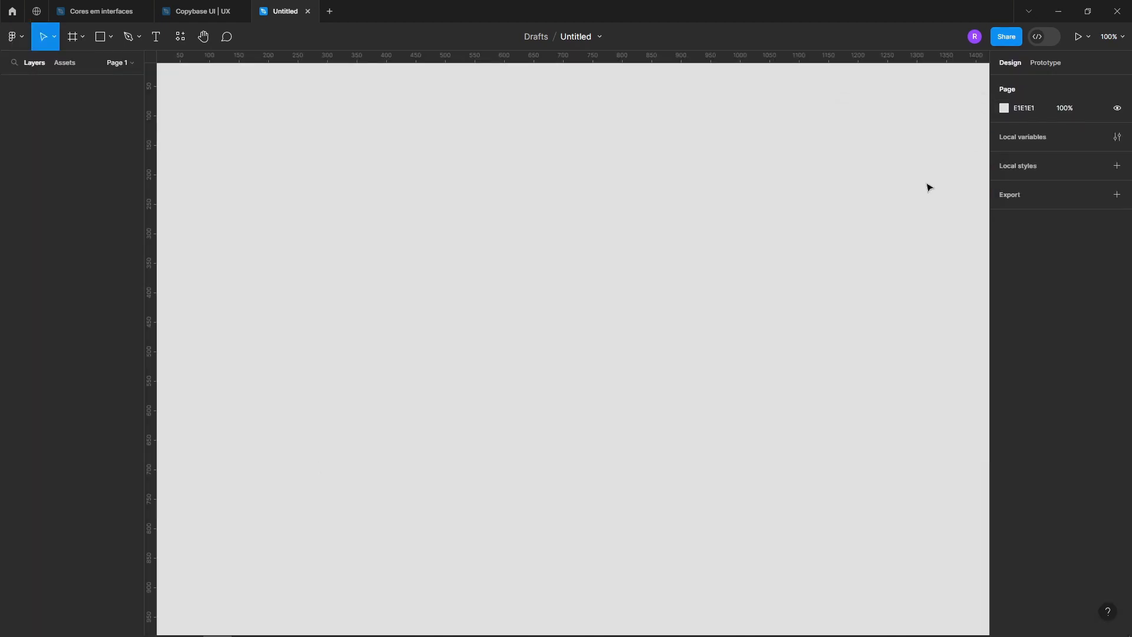
click(1003, 109)
drag(882, 210, 844, 238)
click(301, 108)
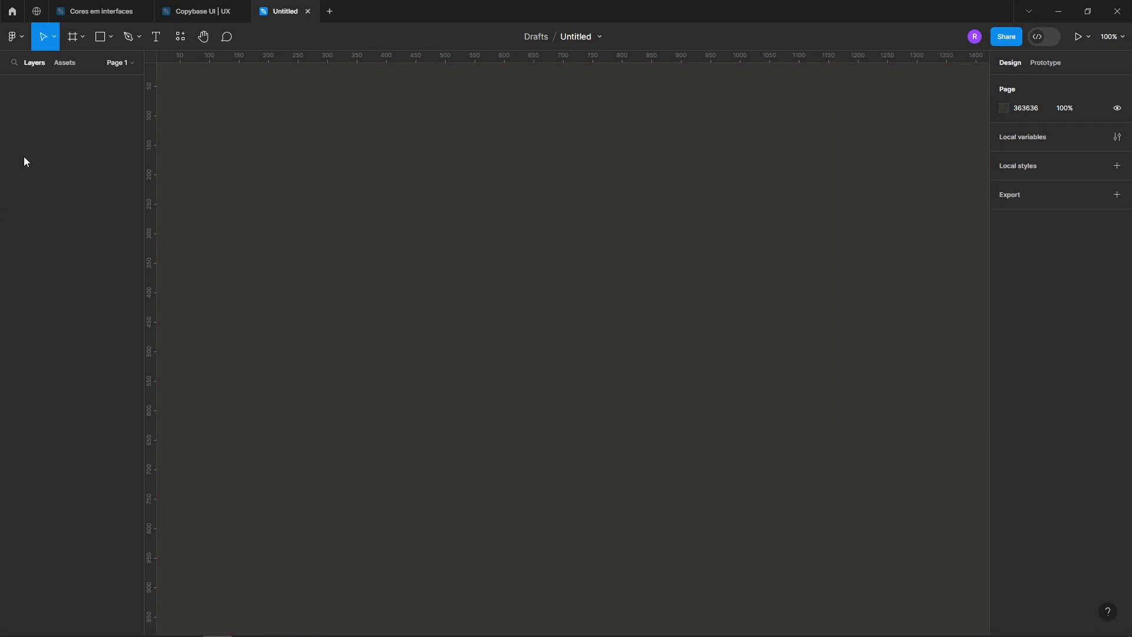
View the recent files on the home page, and return to the Untitled design file.
click(117, 10)
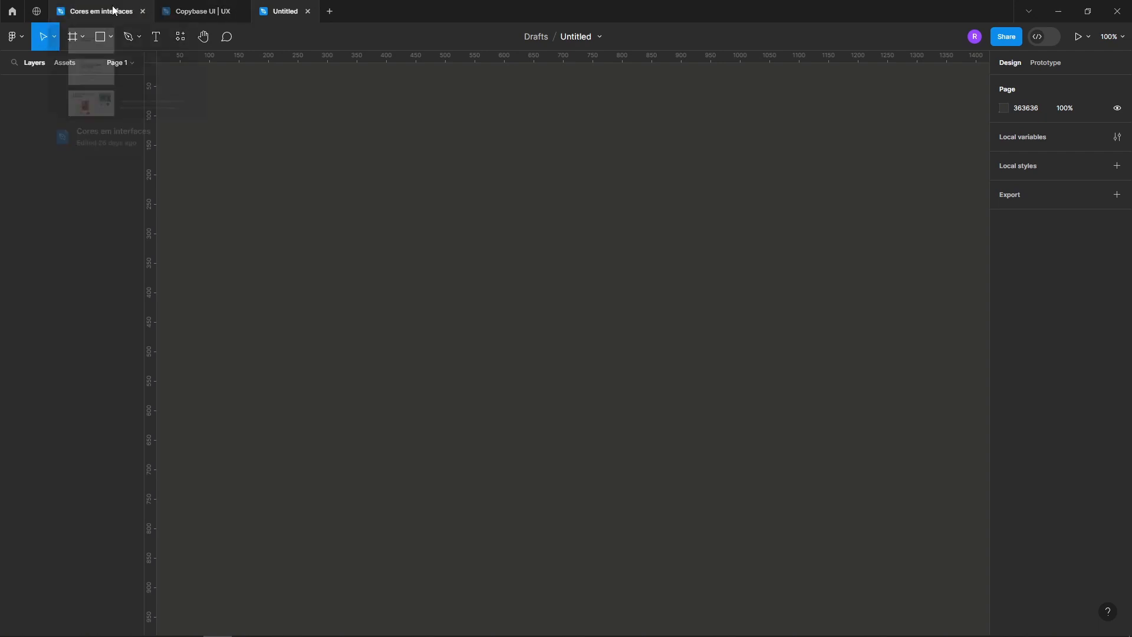
click(266, 11)
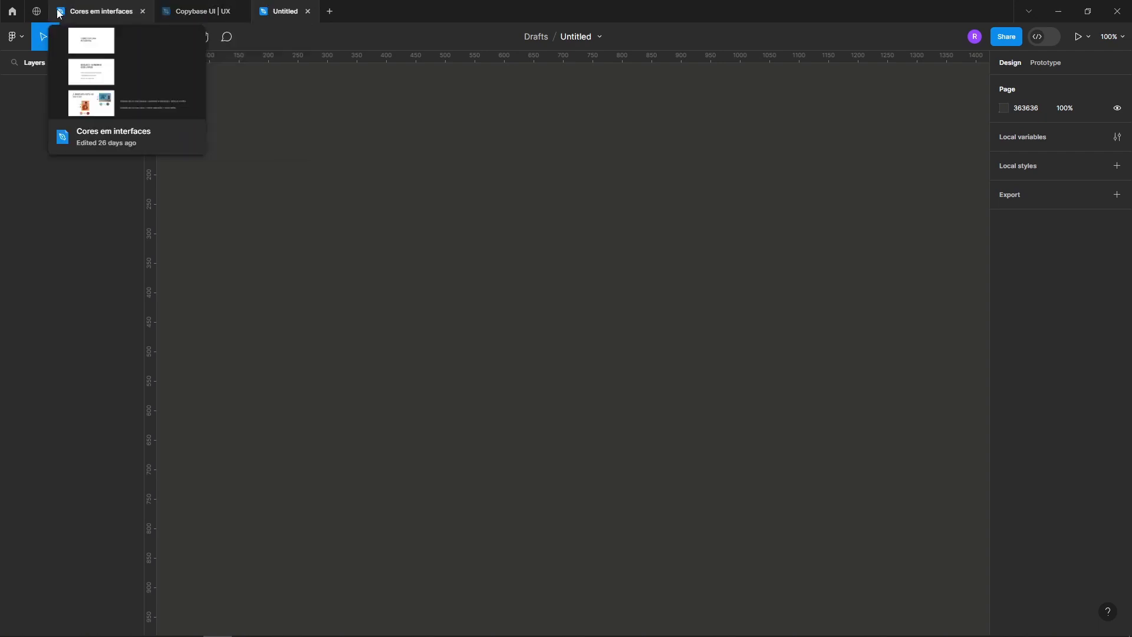
click(12, 13)
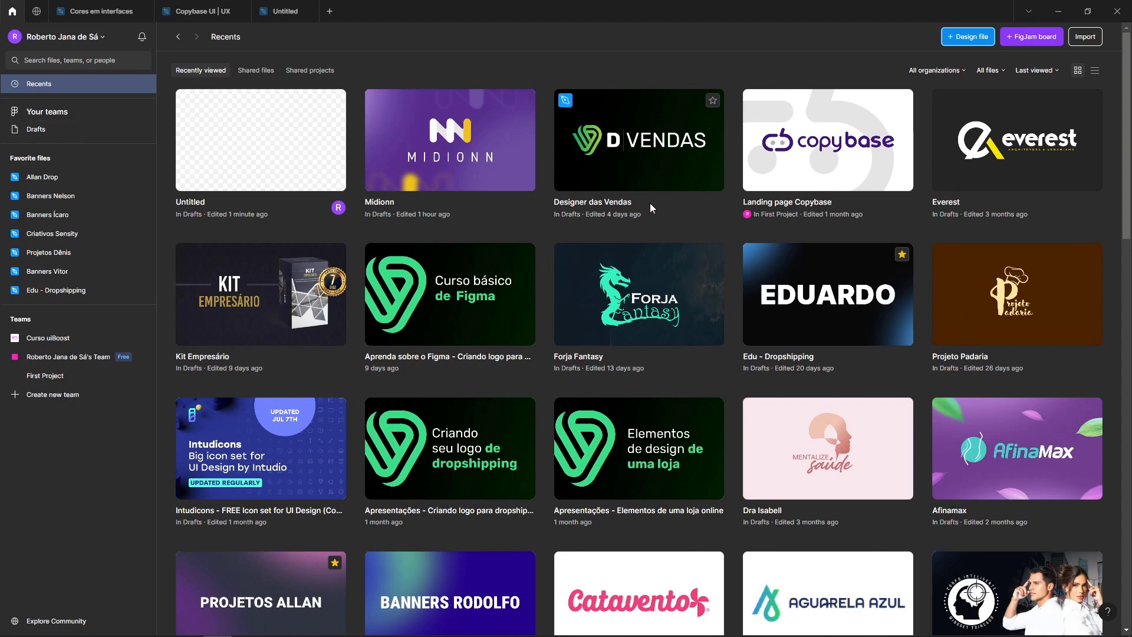
mouse_move(59, 5)
click(285, 11)
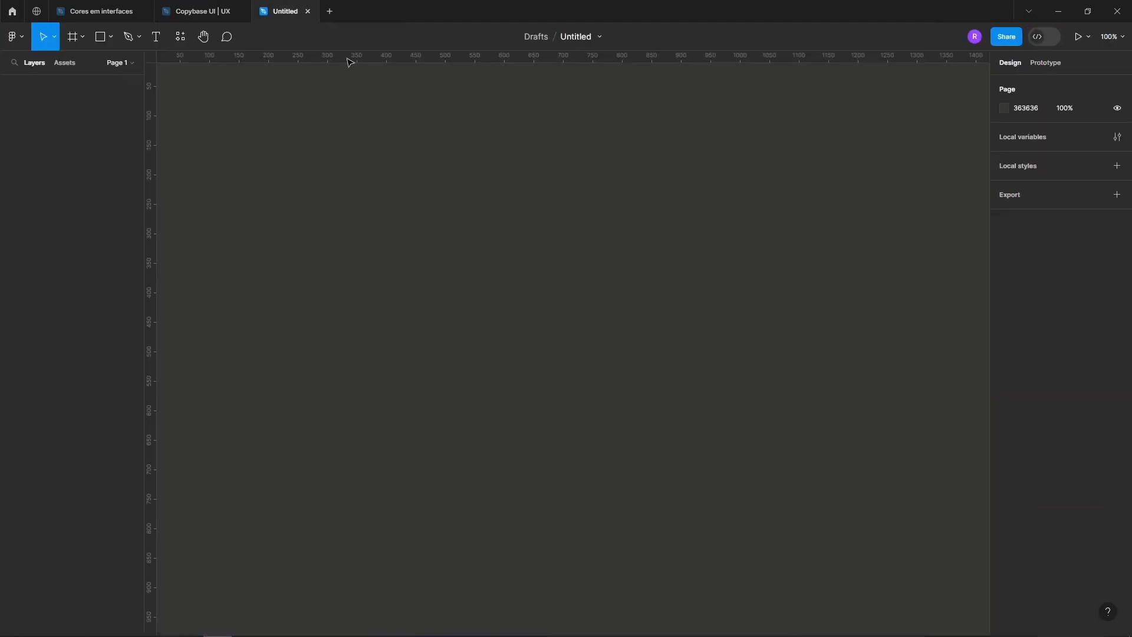
Rename the Untitled file as "Meu primeiro projeto".
double_click(575, 37)
text(Meu primeiro projeto)
click(572, 112)
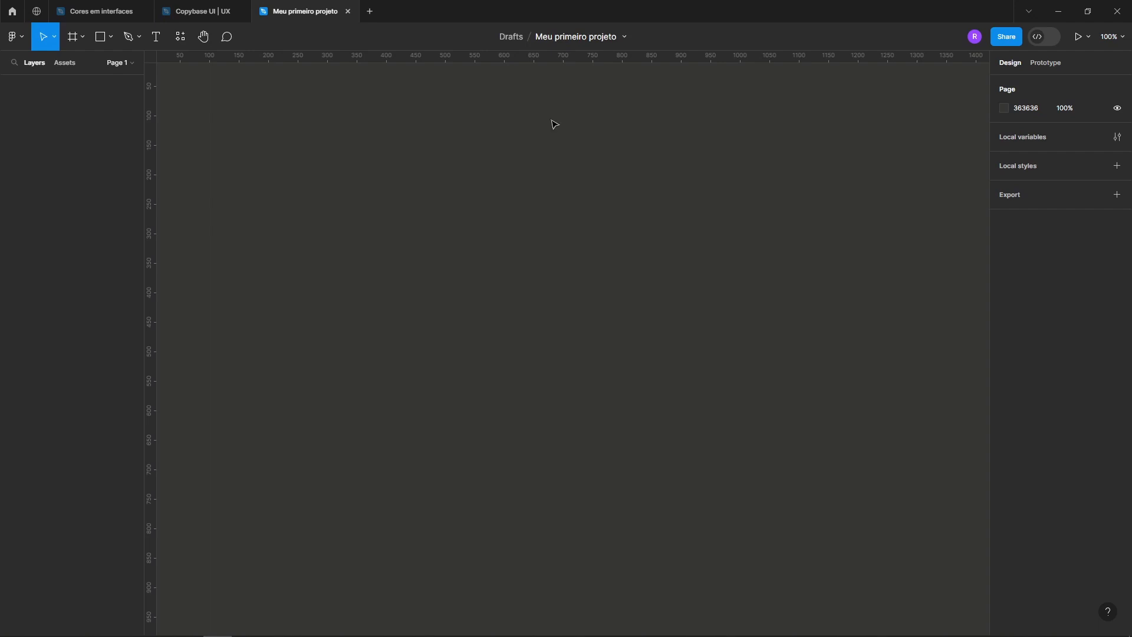
Look through the Drafts and Recents file lists, and reopen the "Meu primeiro projeto" file.
click(517, 36)
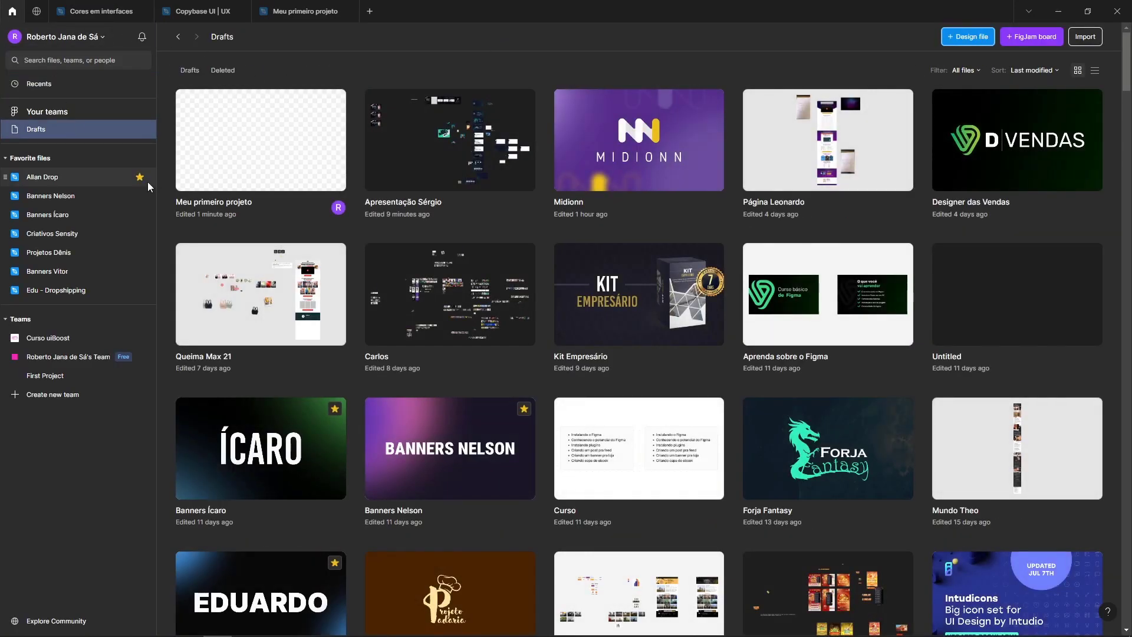
click(54, 83)
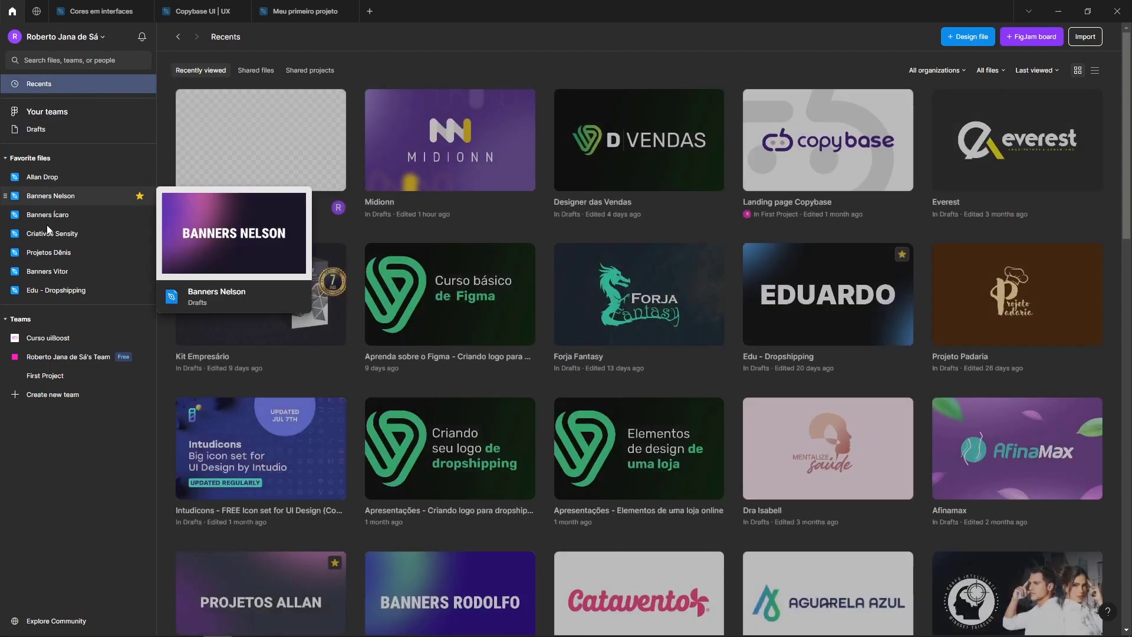
click(326, 162)
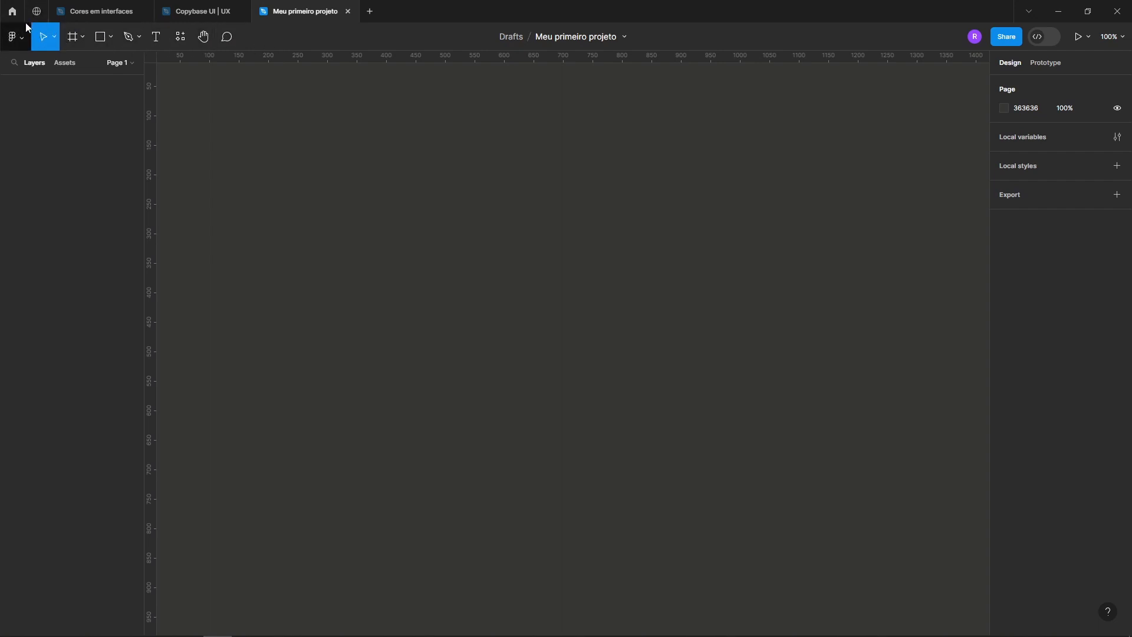
click(17, 36)
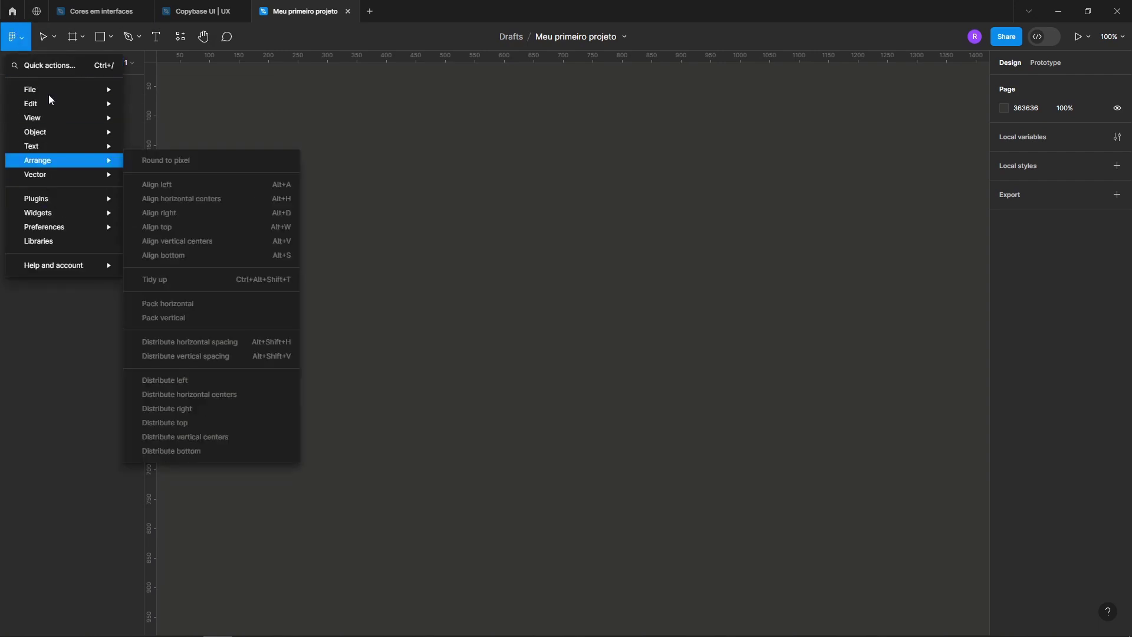
click(287, 111)
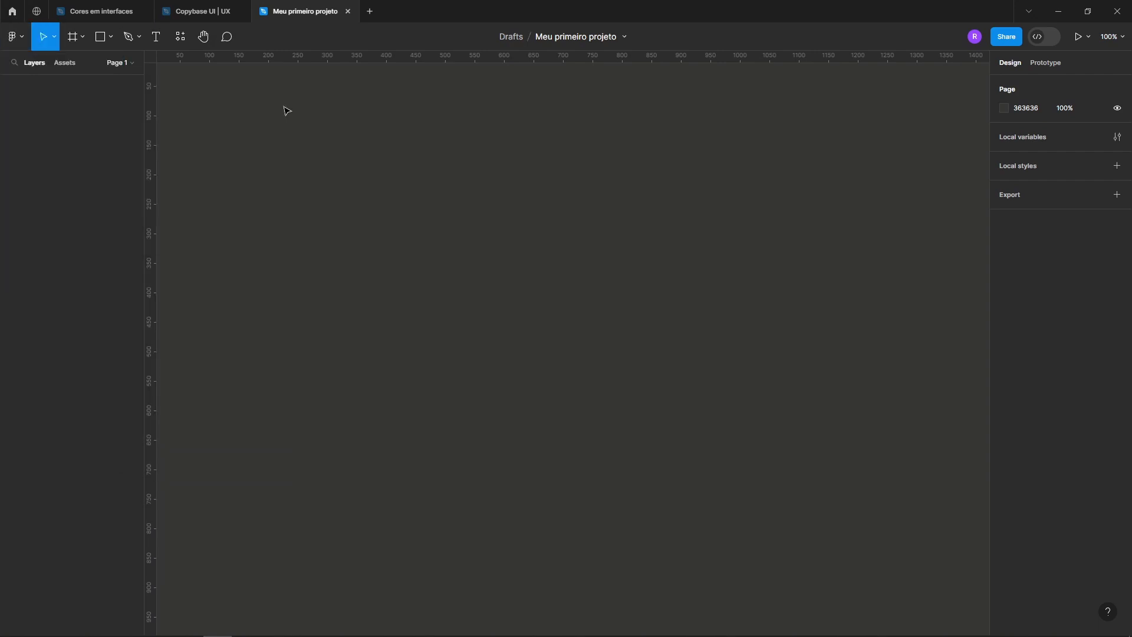
click(54, 37)
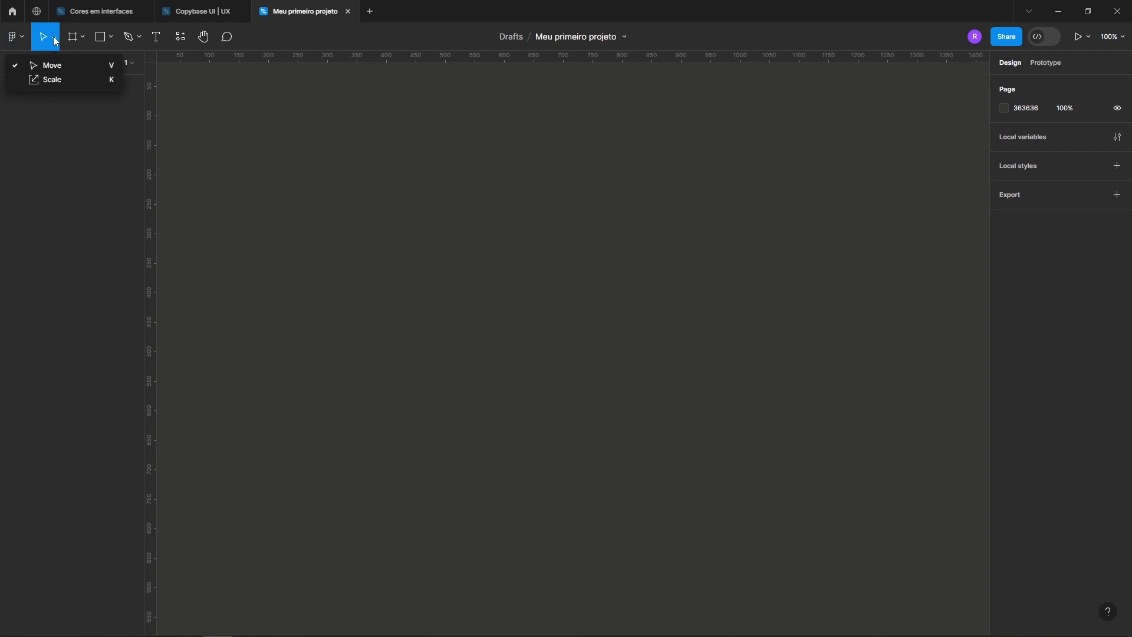
click(53, 37)
Draw a frame about 769 × 439 in the middle of the canvas with the Frame tool.
click(74, 39)
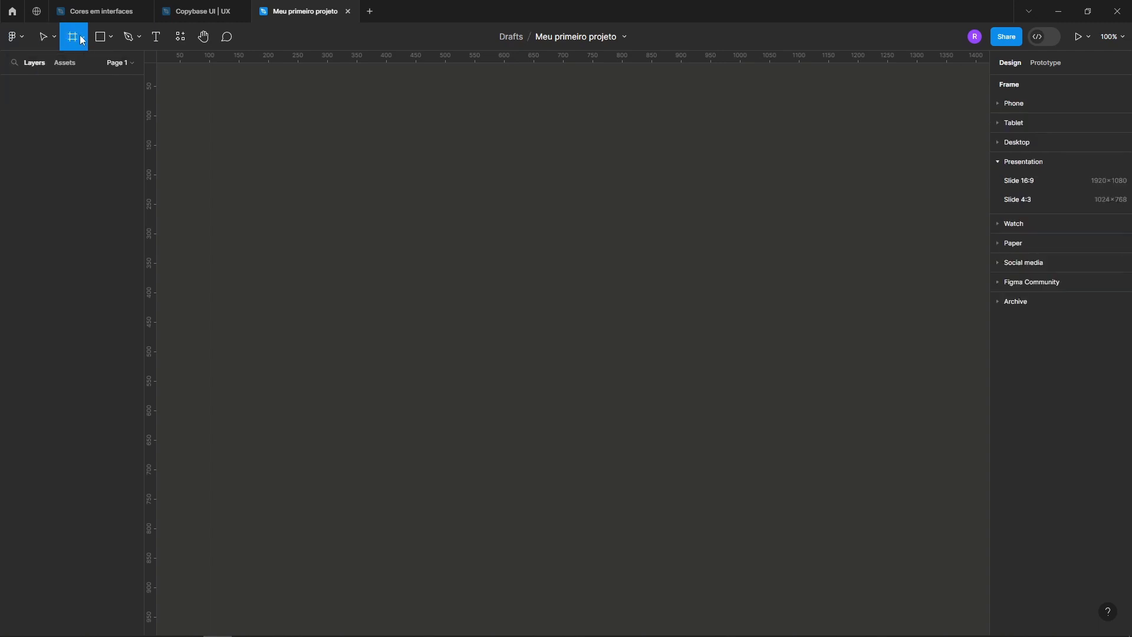
click(83, 38)
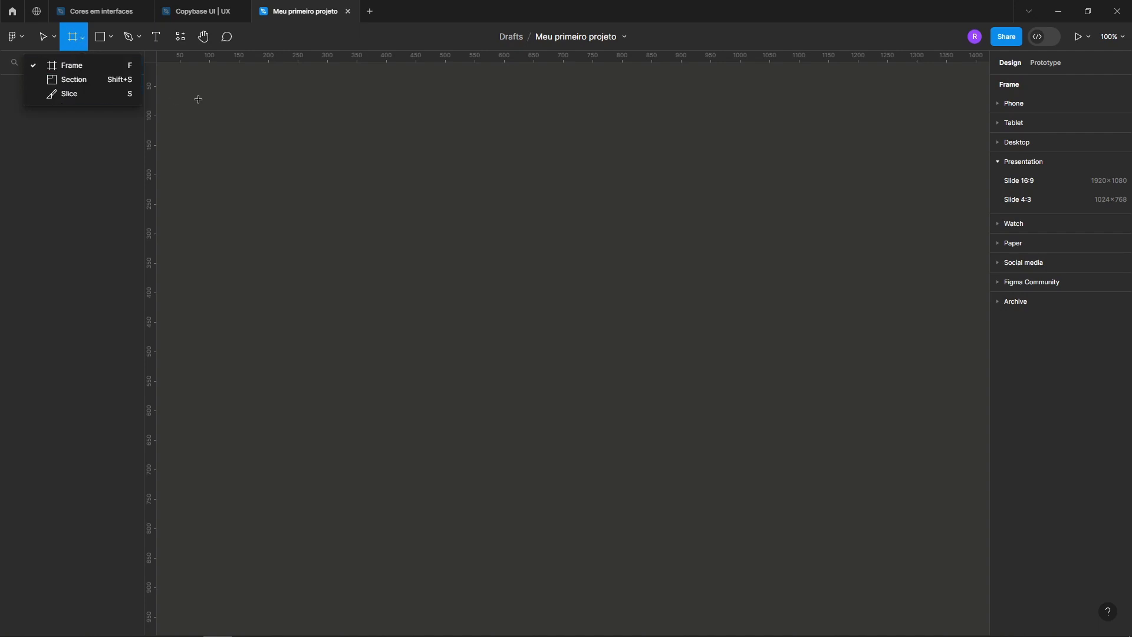
click(47, 65)
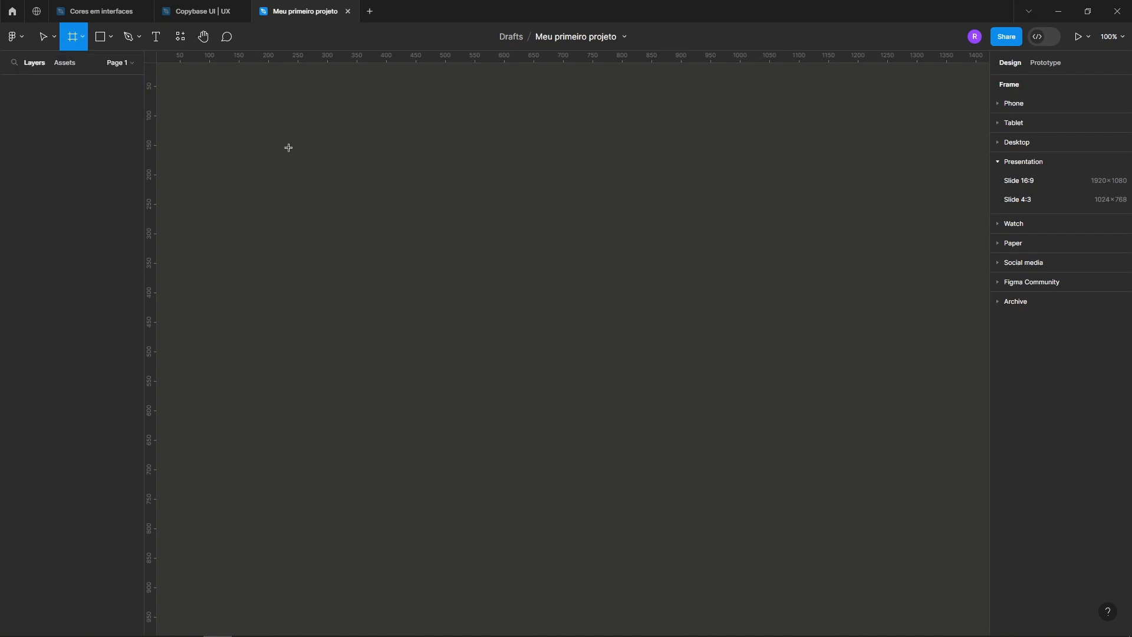
drag(288, 147, 742, 405)
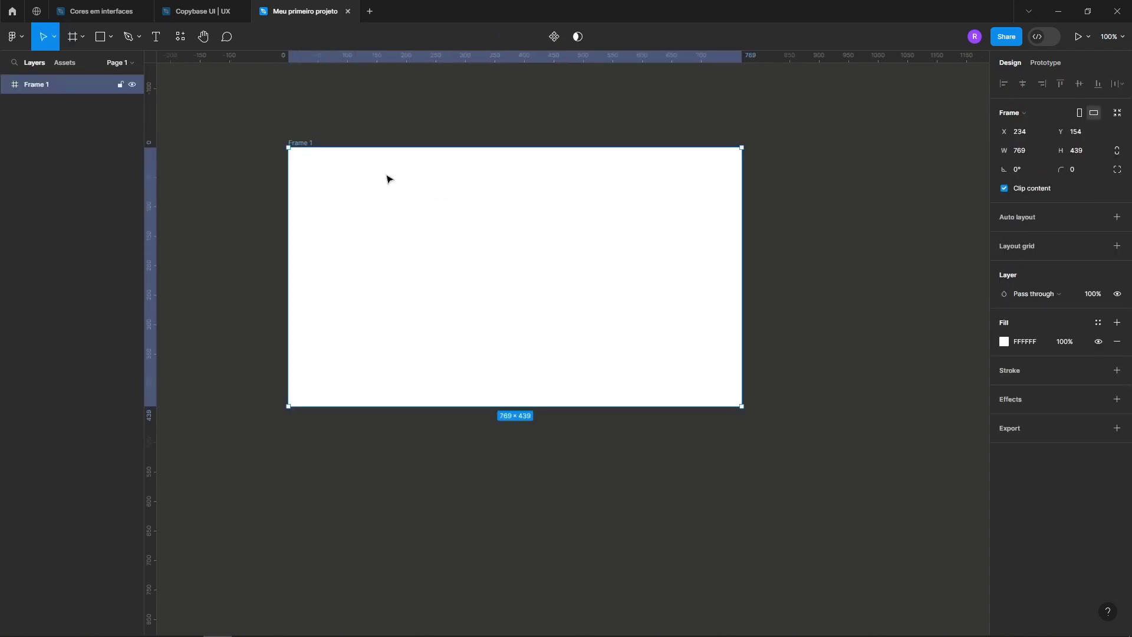
Resize the frame to a width of 1920 and a height of 1080.
drag(742, 407, 752, 450)
click(1028, 153)
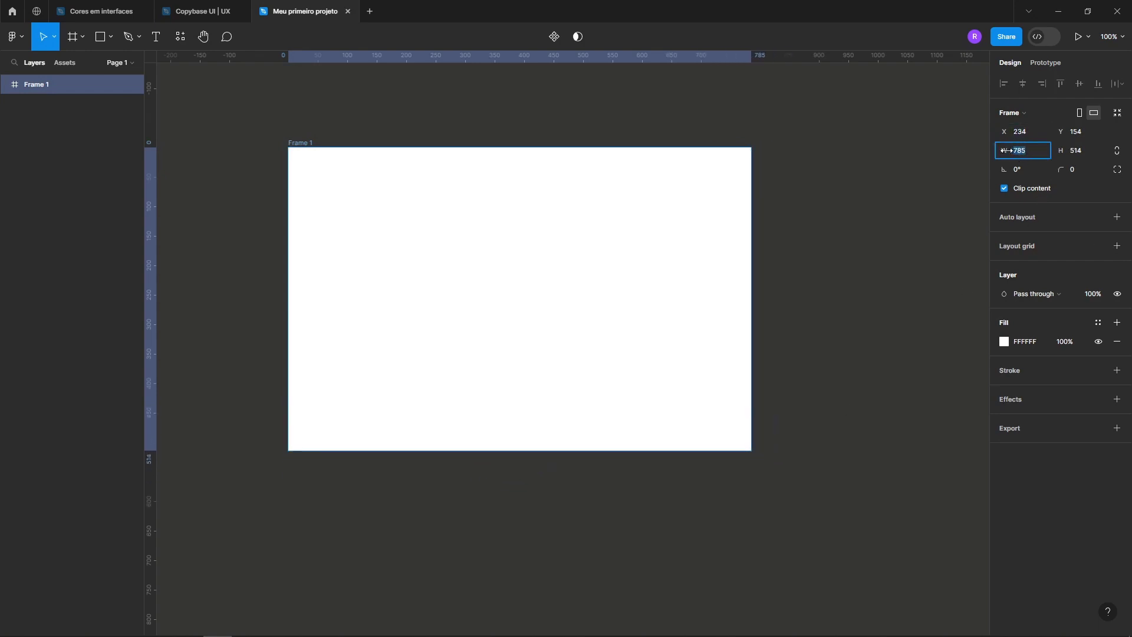
text(1920)
click(1085, 151)
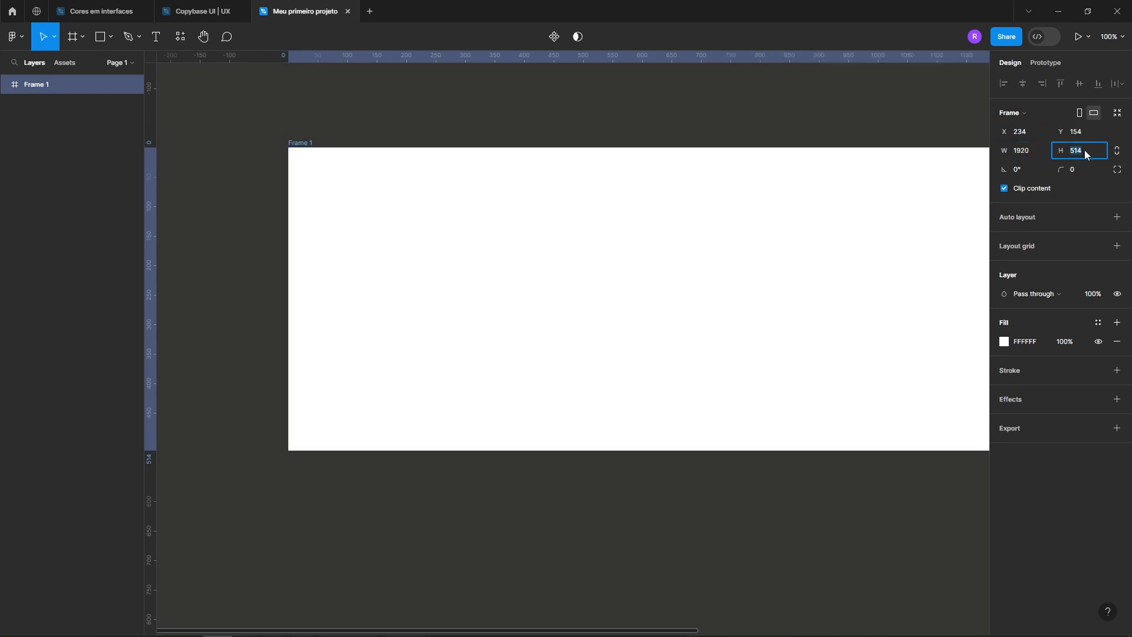
text(1080)
key(Return)
Delete the 1920 × 1080 frame from the canvas.
scroll(755, 259, down, 5)
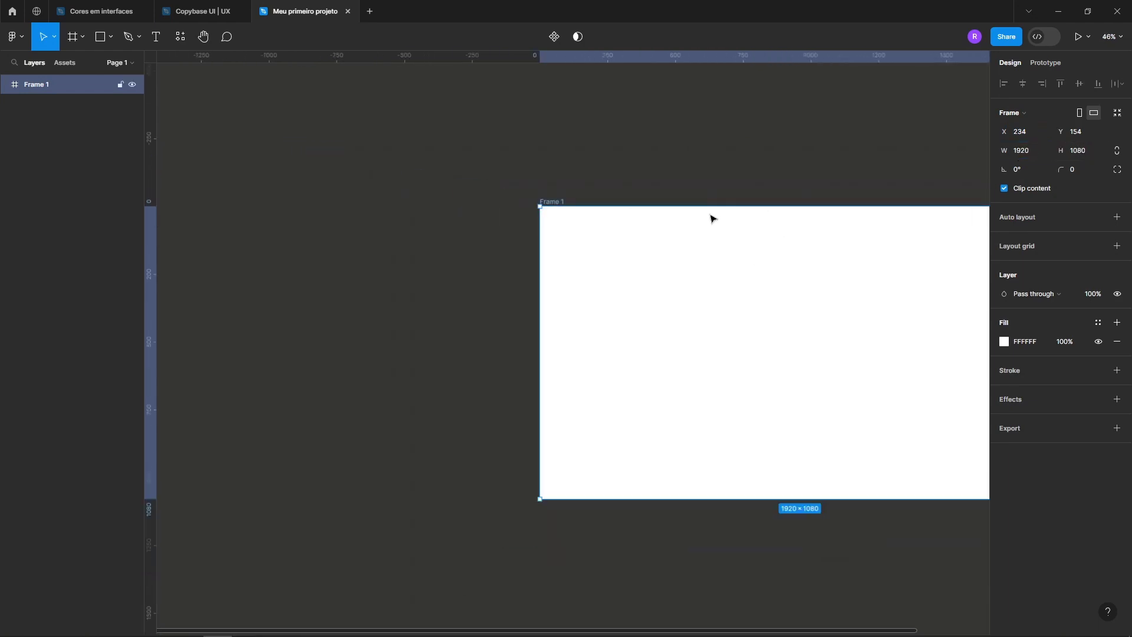
click(632, 174)
scroll(632, 174, right, 5)
scroll(361, 280, up, 1)
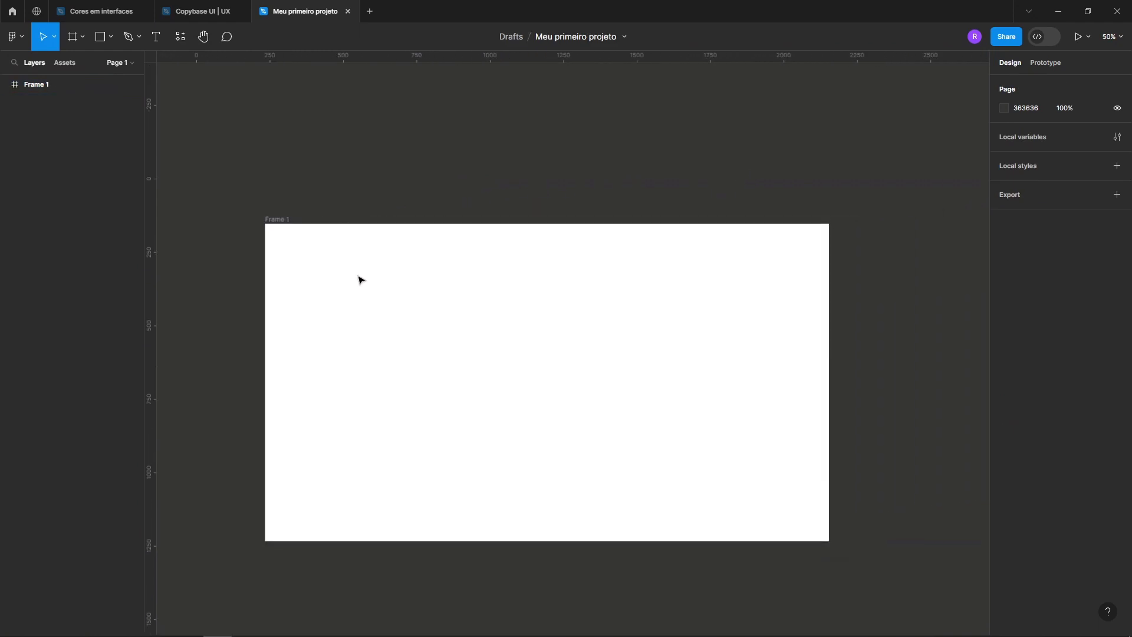
scroll(361, 280, up, 1)
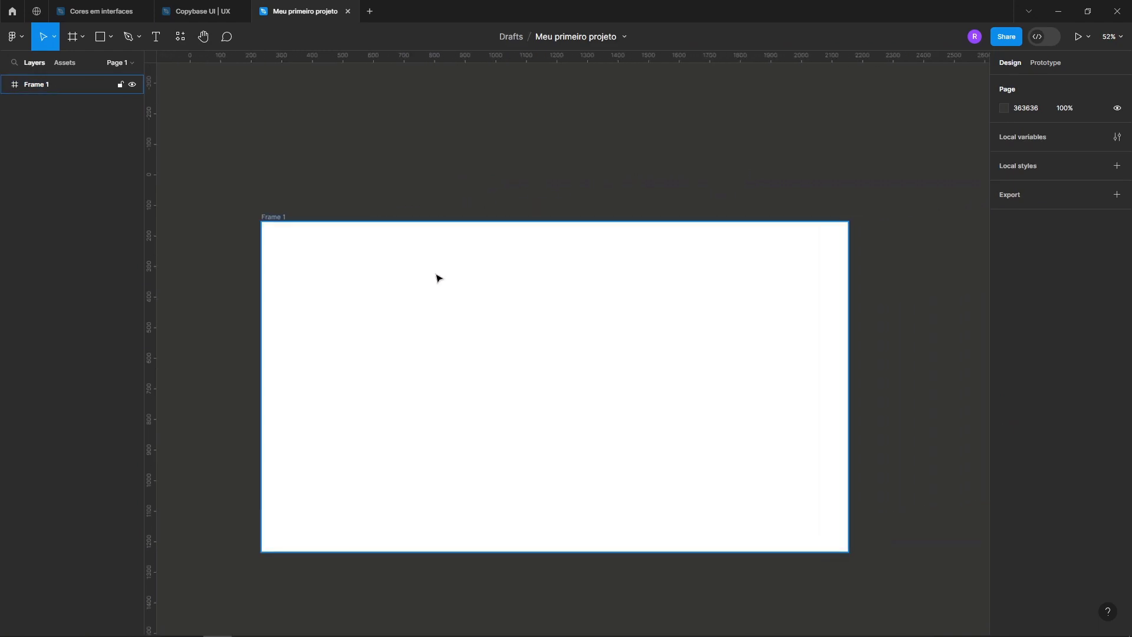
click(264, 217)
key(Delete)
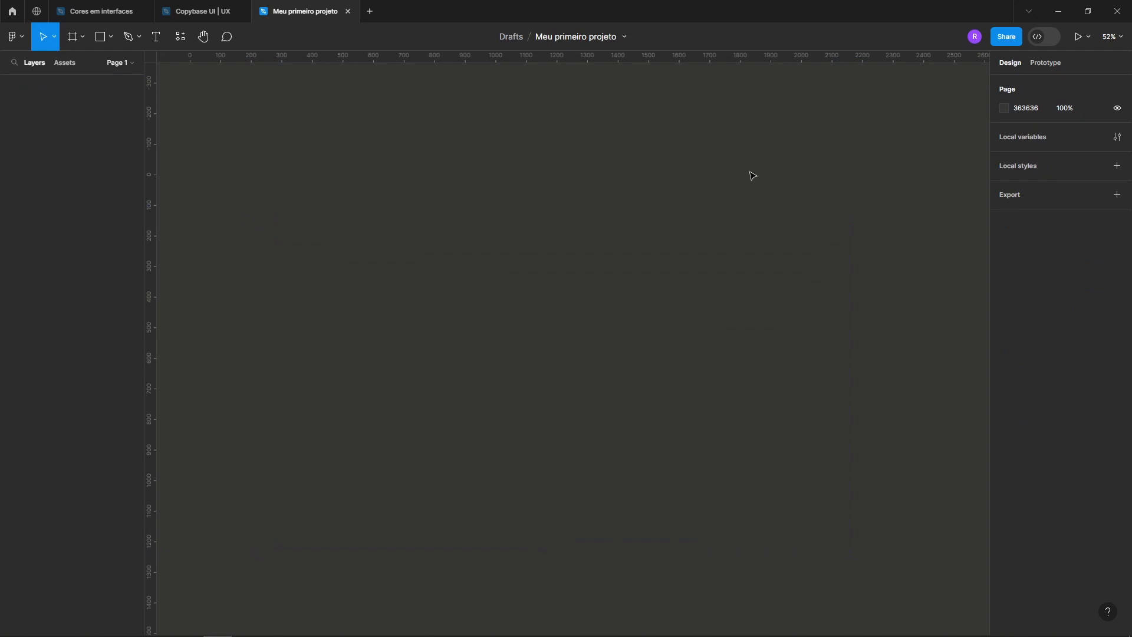
With the Frame tool active, look through the Phone, Tablet and Desktop frame size presets.
click(75, 40)
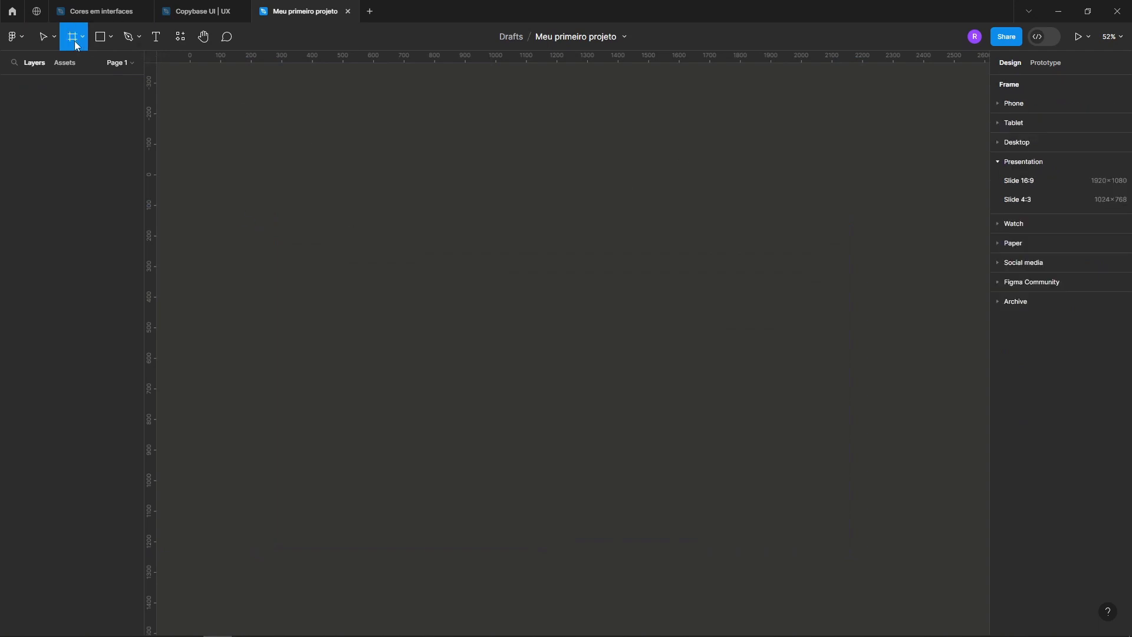
click(83, 36)
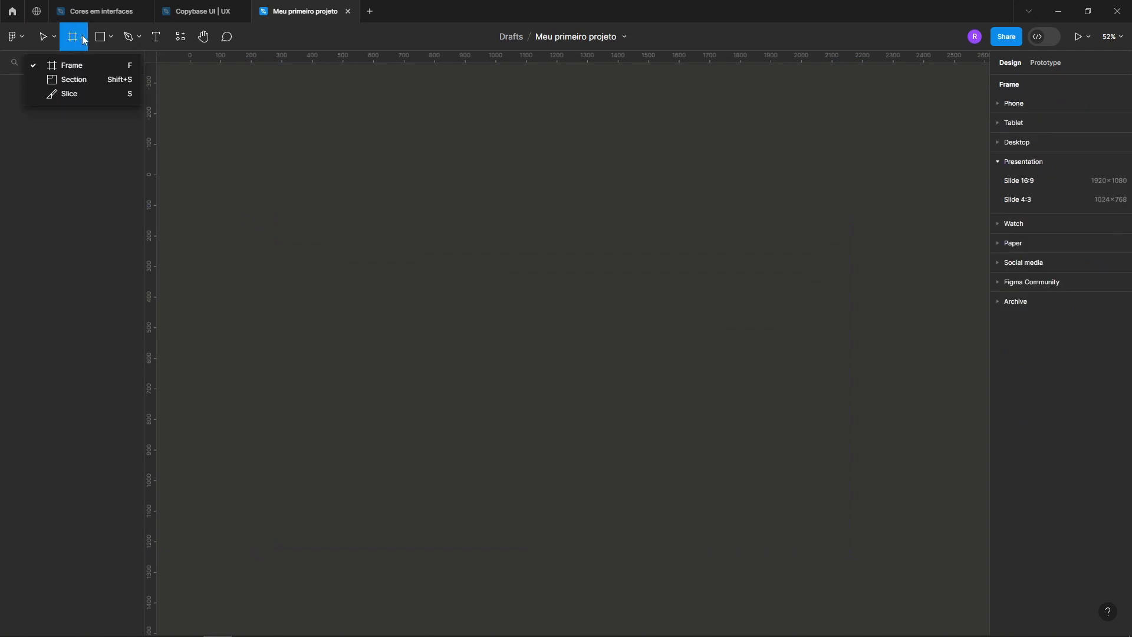
click(65, 64)
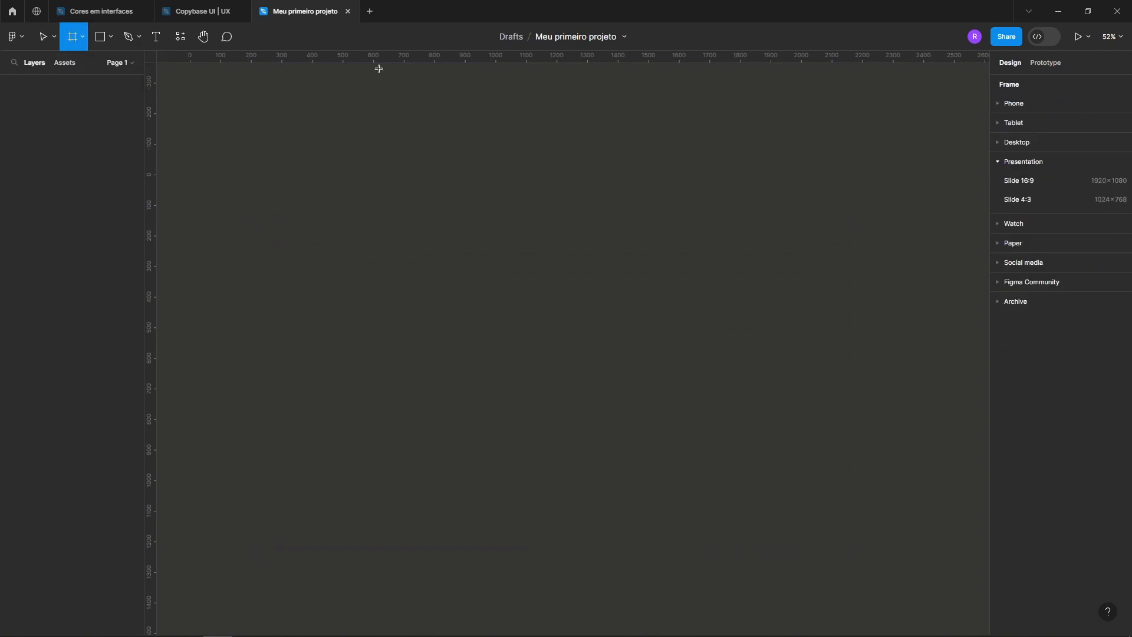
click(998, 105)
click(996, 103)
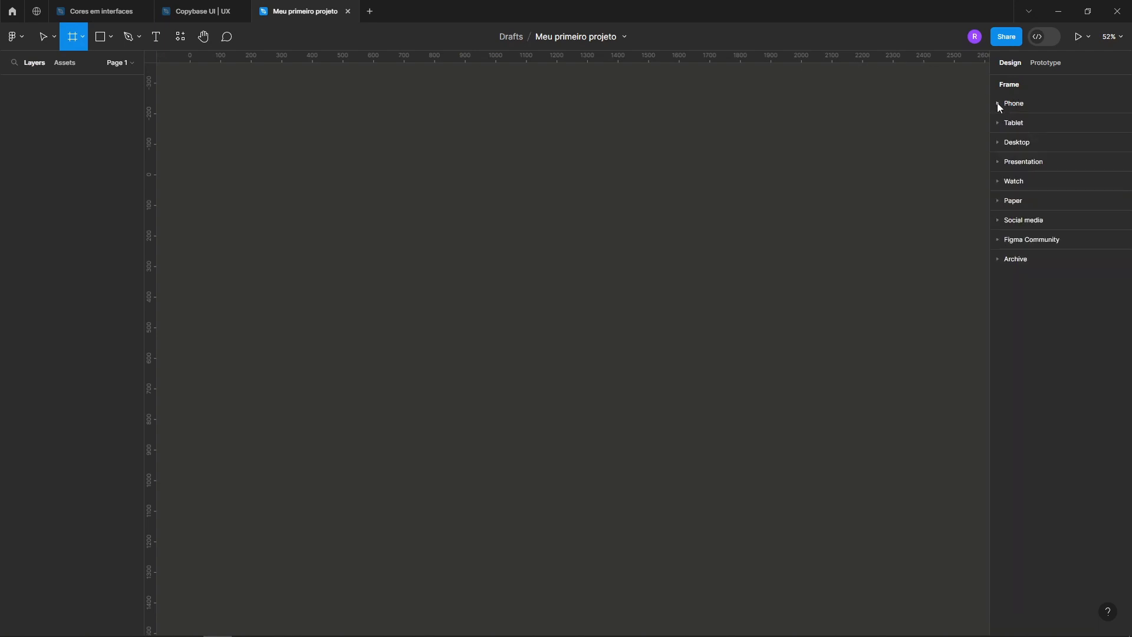
click(997, 103)
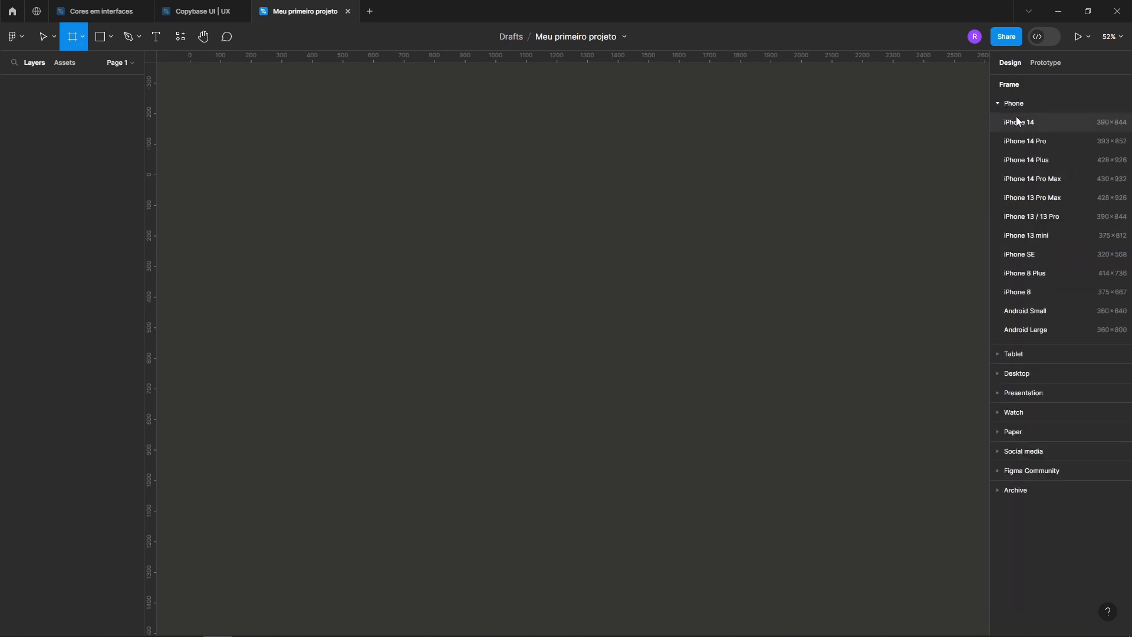
click(996, 354)
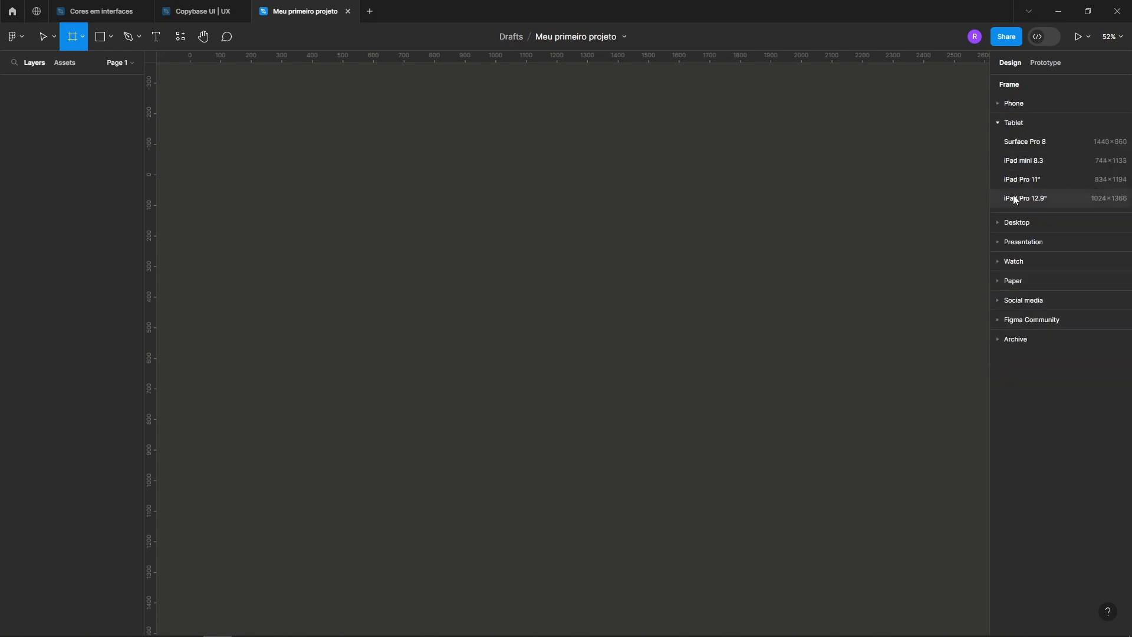
click(1007, 223)
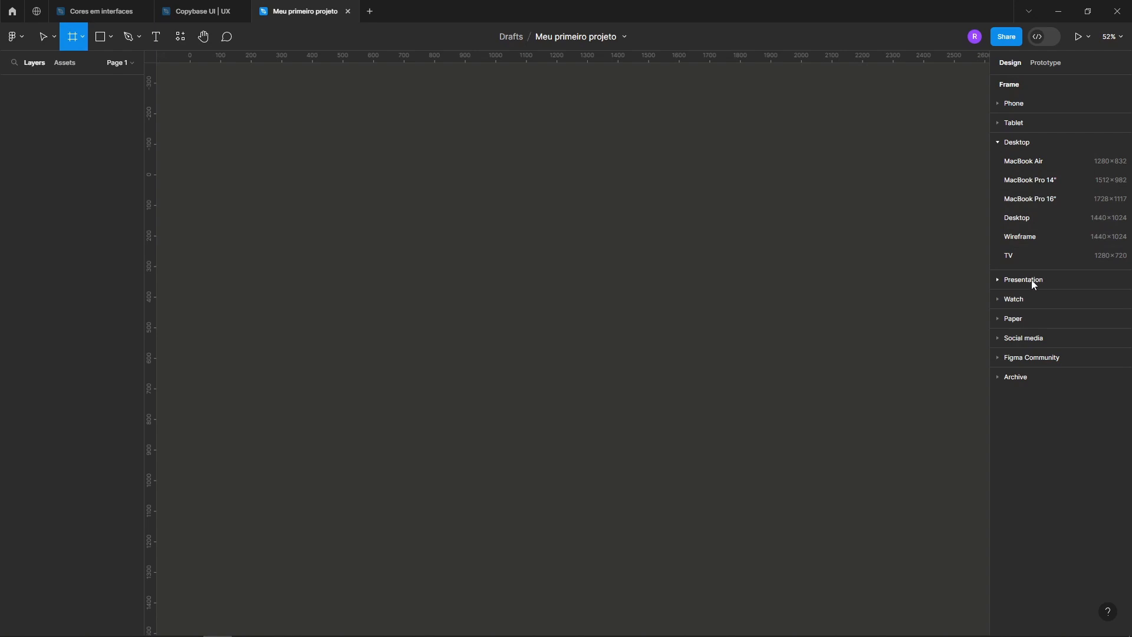
Add a 1920 × 1080 frame from the Slide 16:9 presentation preset and deselect it.
click(1011, 279)
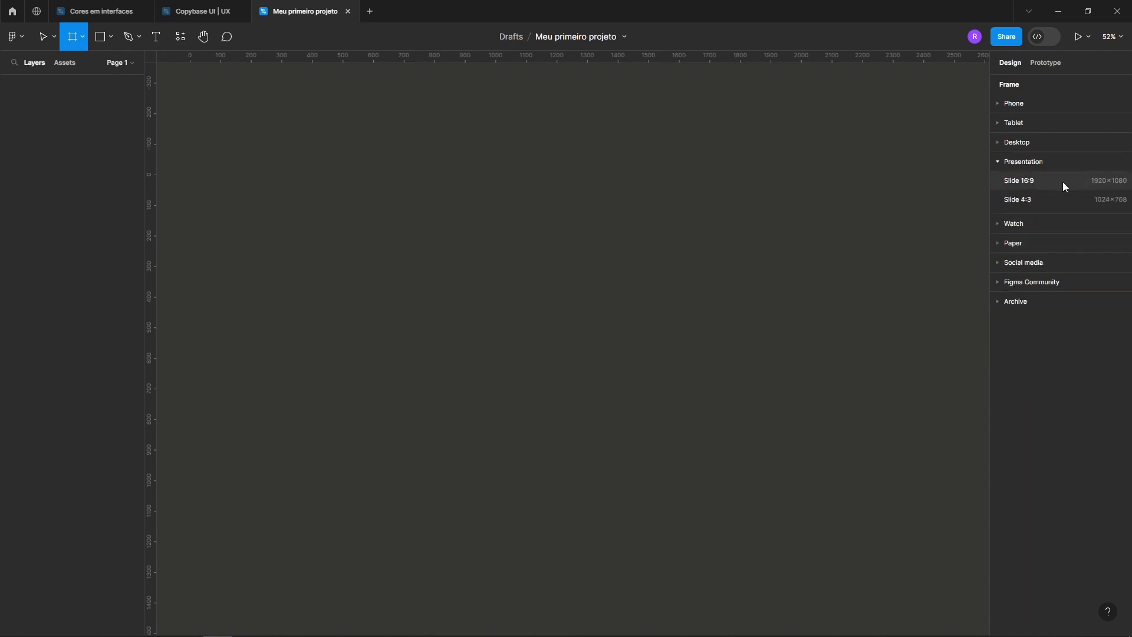
click(1122, 186)
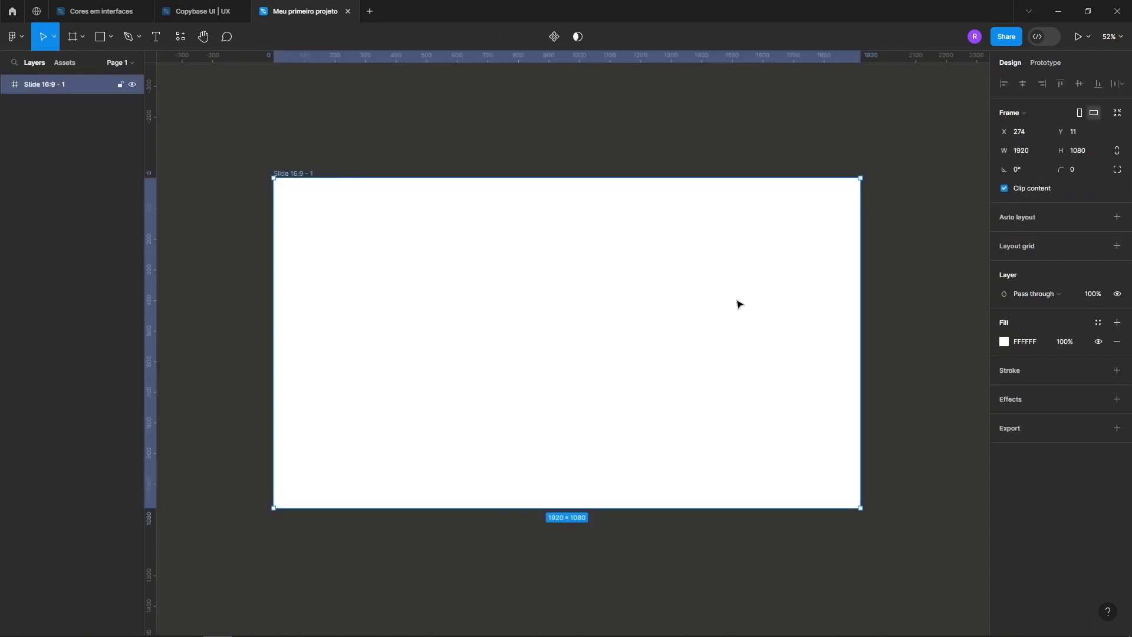
click(599, 168)
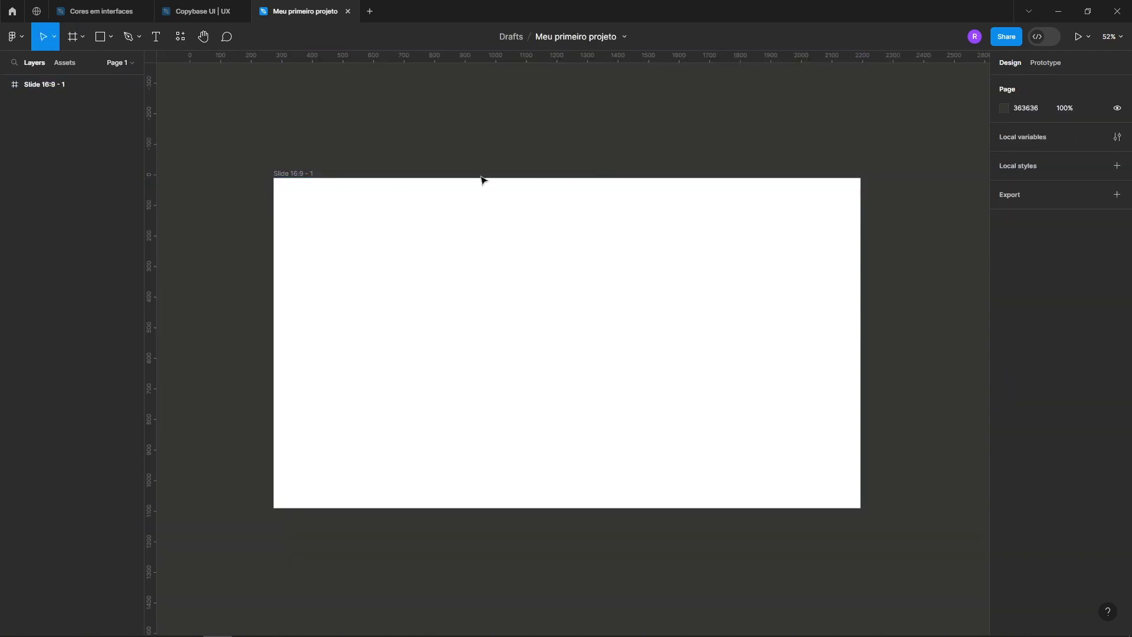
Rename the Slide 16:9 frame as "Capa".
double_click(301, 175)
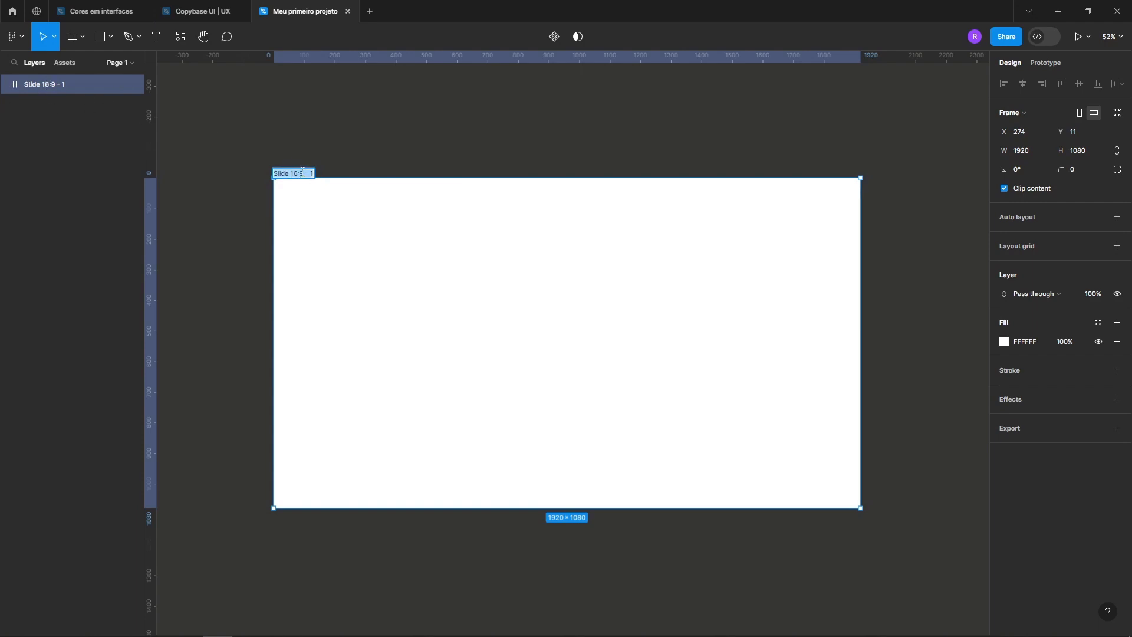
key(BackSpace)
text(Home)
key(BackSpace)
key(BackSpace)
key(BackSpace)
key(BackSpace)
text(Capa)
key(Return)
double_click(41, 87)
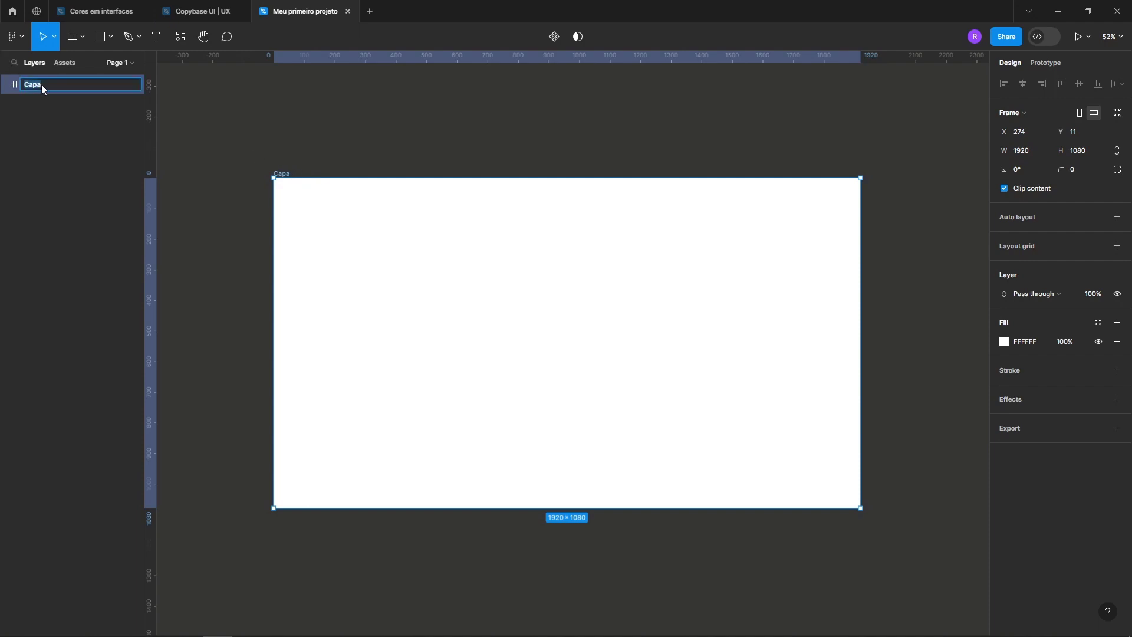
click(18, 90)
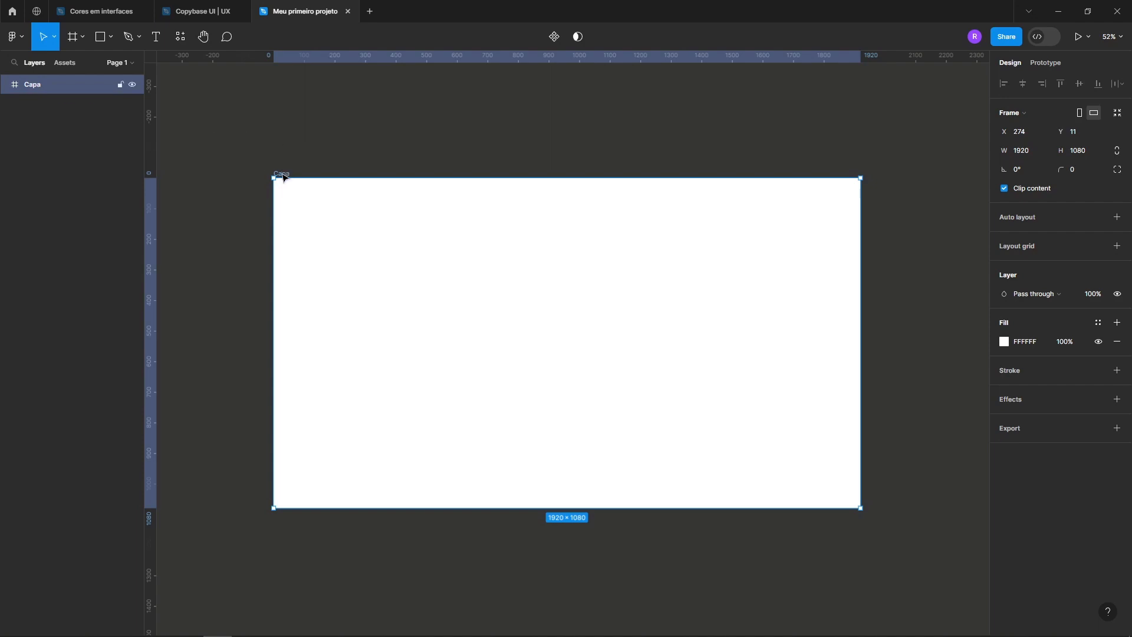
Change the fill of the Capa frame to the grey AAAAAA.
click(1008, 344)
drag(920, 375, 850, 377)
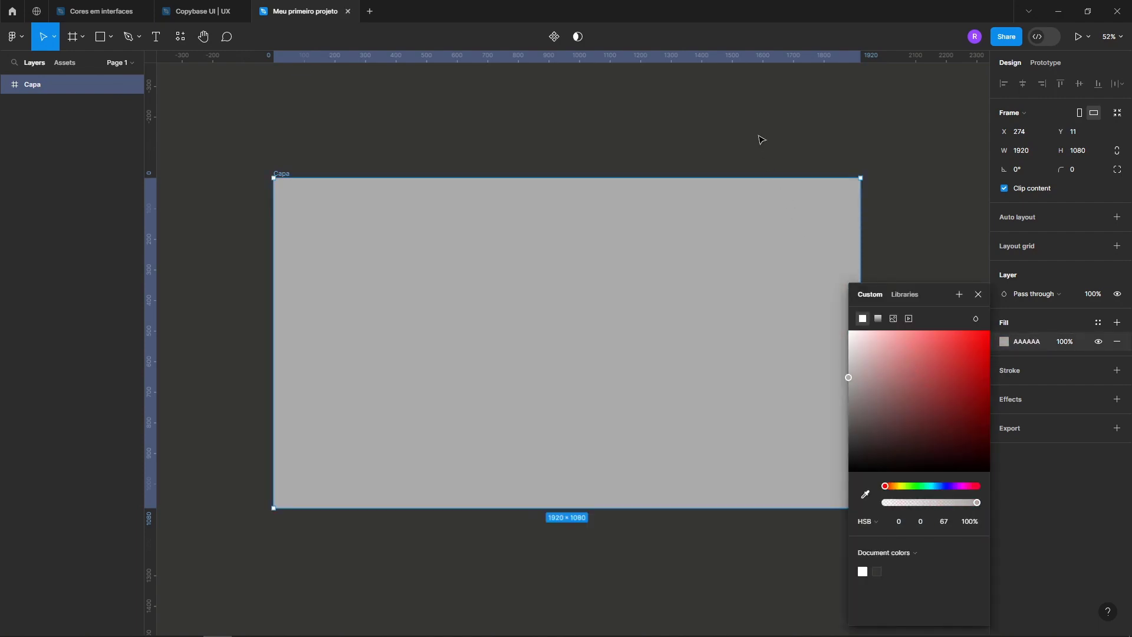
click(761, 139)
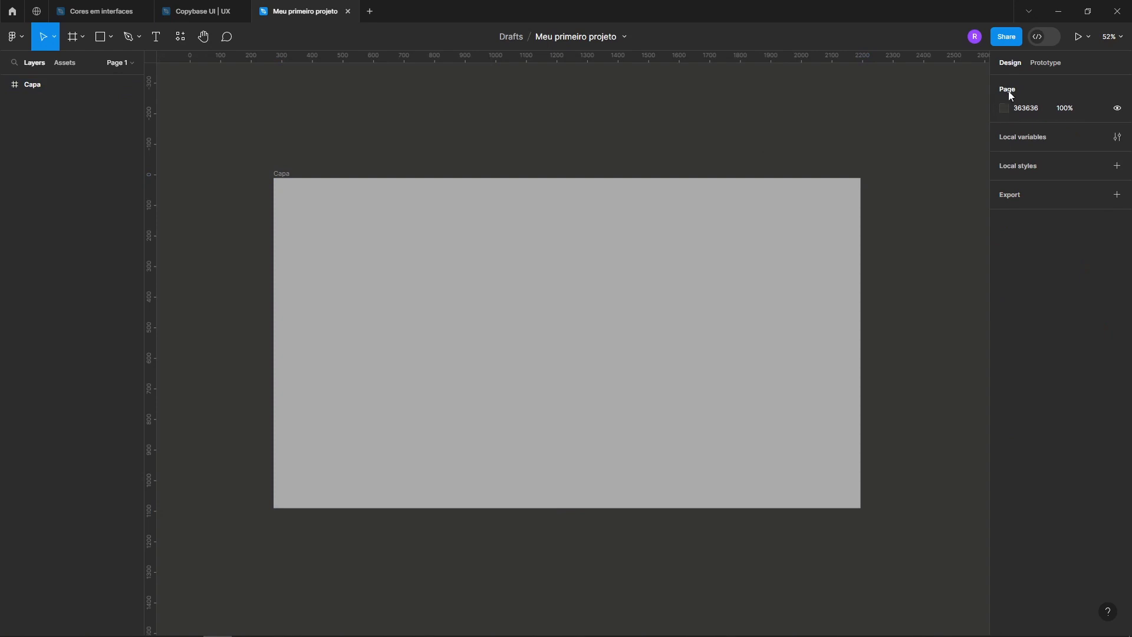
Show the page list and rename Page 1 as "Nossa primeira página".
click(116, 63)
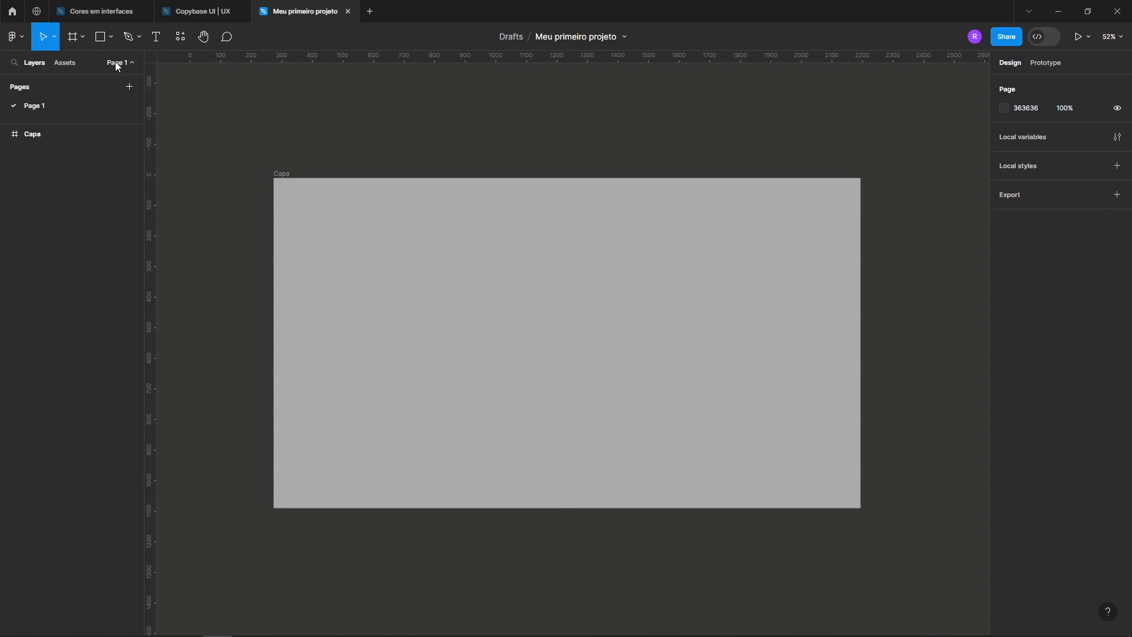
double_click(35, 108)
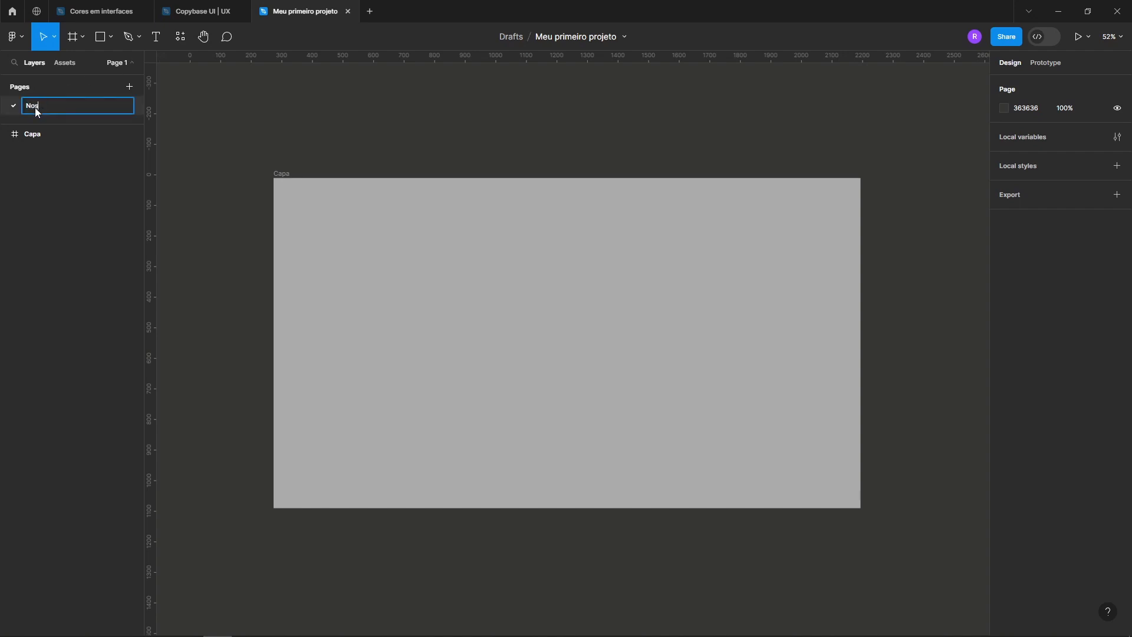
text(Nossa primeira página)
key(Return)
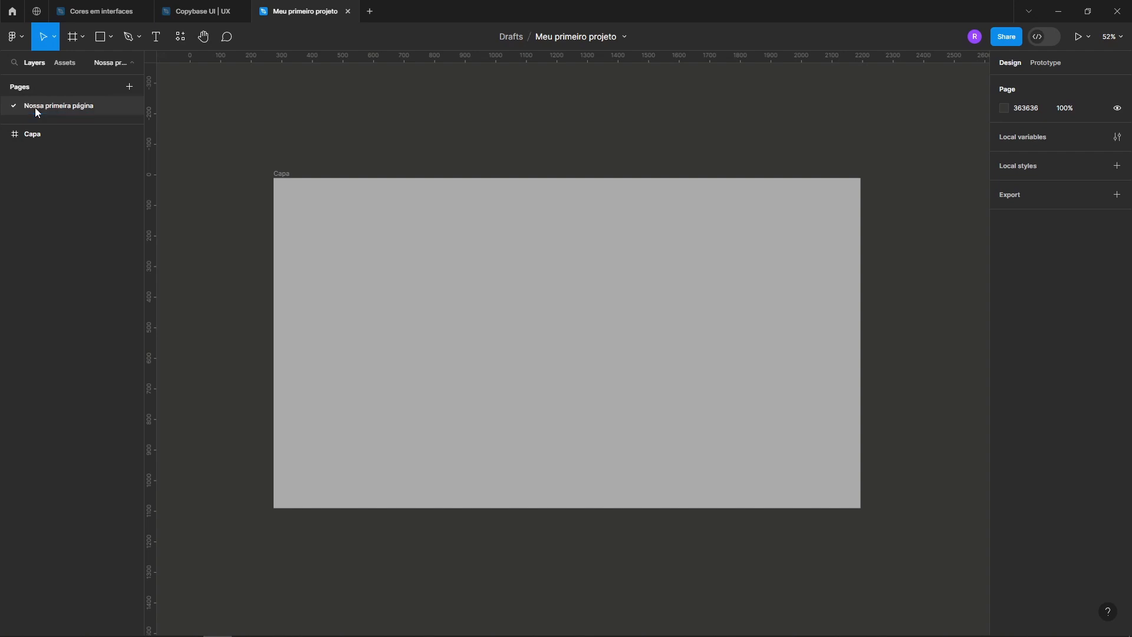
Set the fill of the Capa frame to white, FFFFFF, and deselect the frame.
click(61, 134)
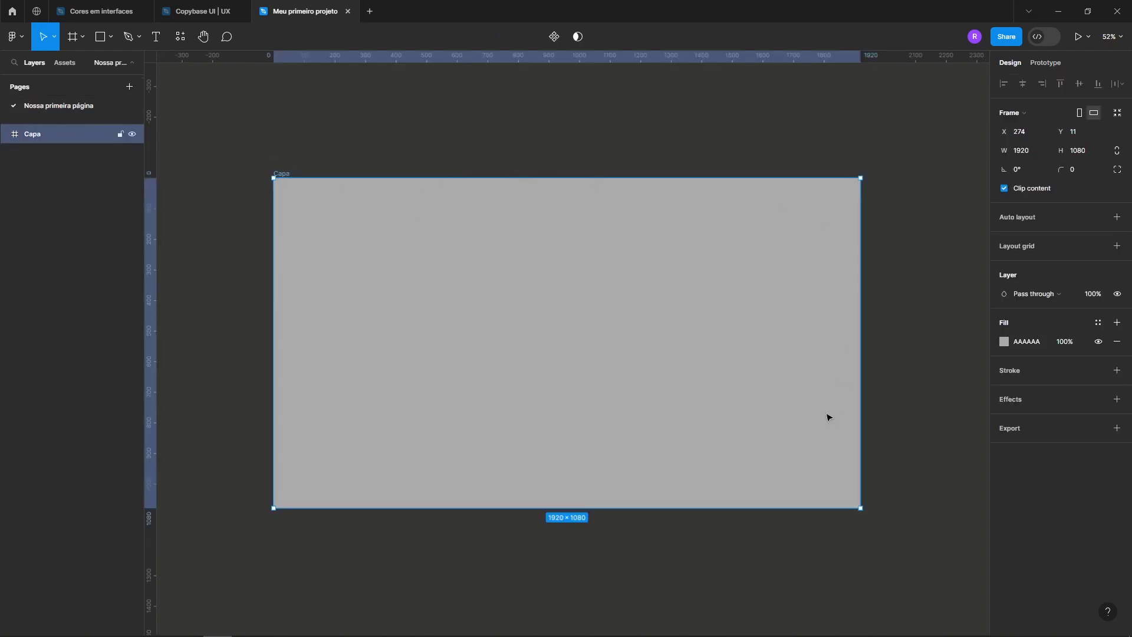
scroll(621, 336, down, 3)
scroll(577, 310, down, 2)
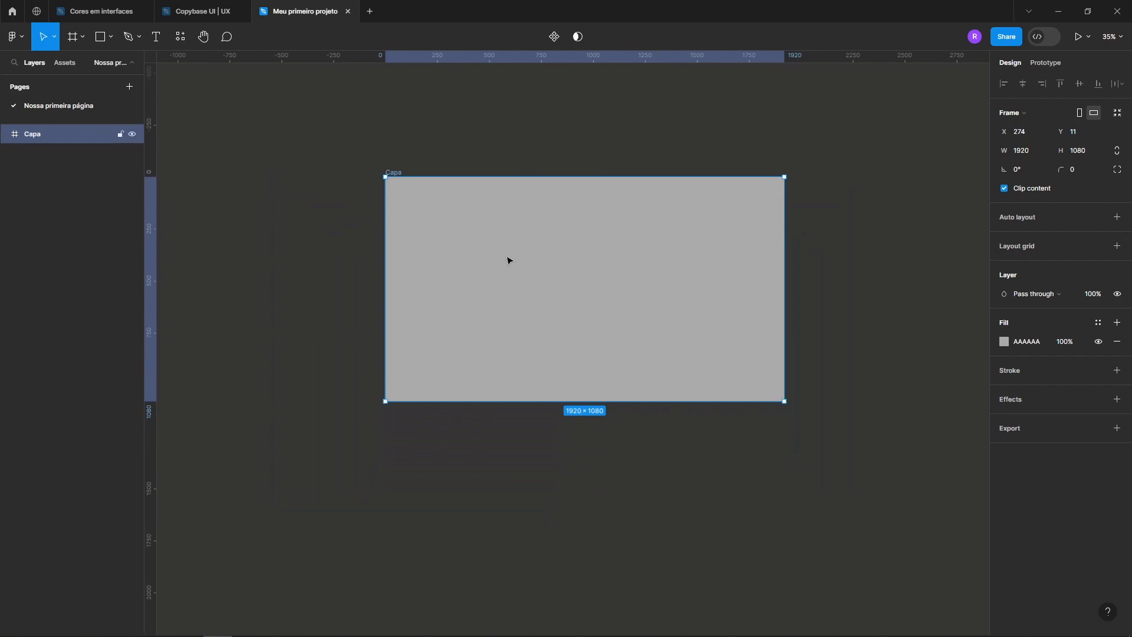
click(1004, 341)
drag(980, 354, 804, 309)
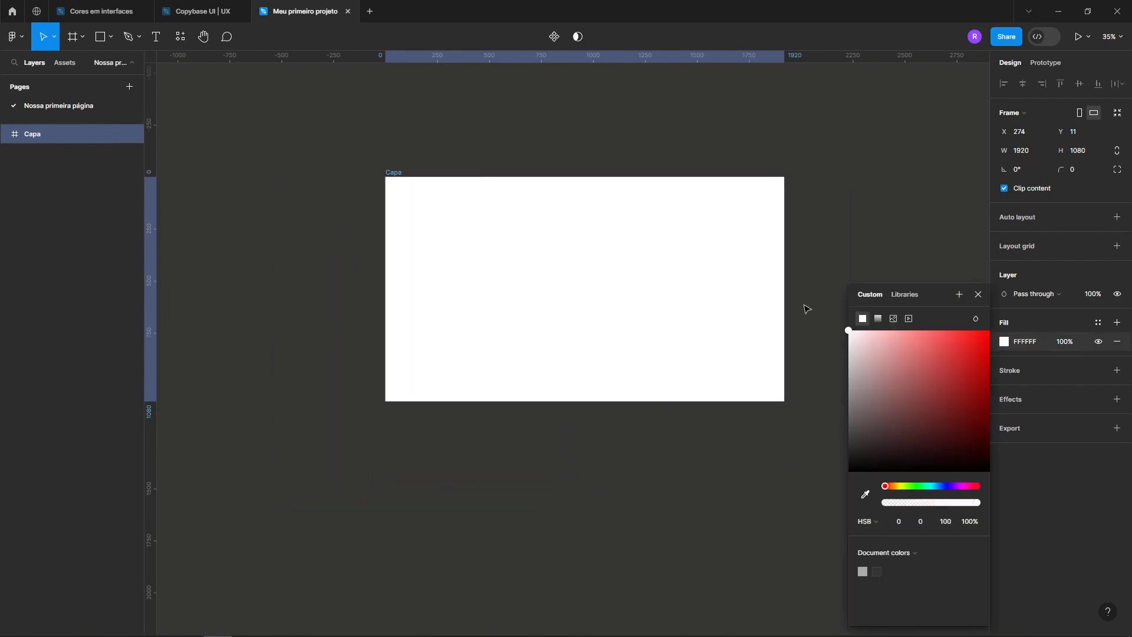
click(804, 309)
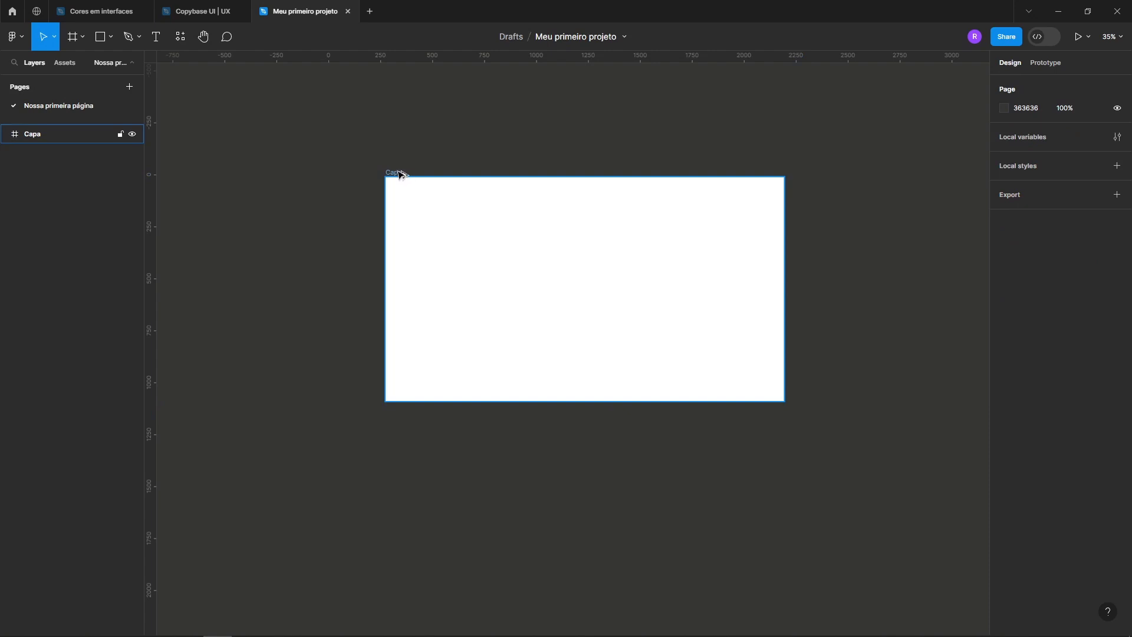
Duplicate the Capa frame and place the copy directly below the original, at Y about 1277.
drag(399, 174, 420, 445)
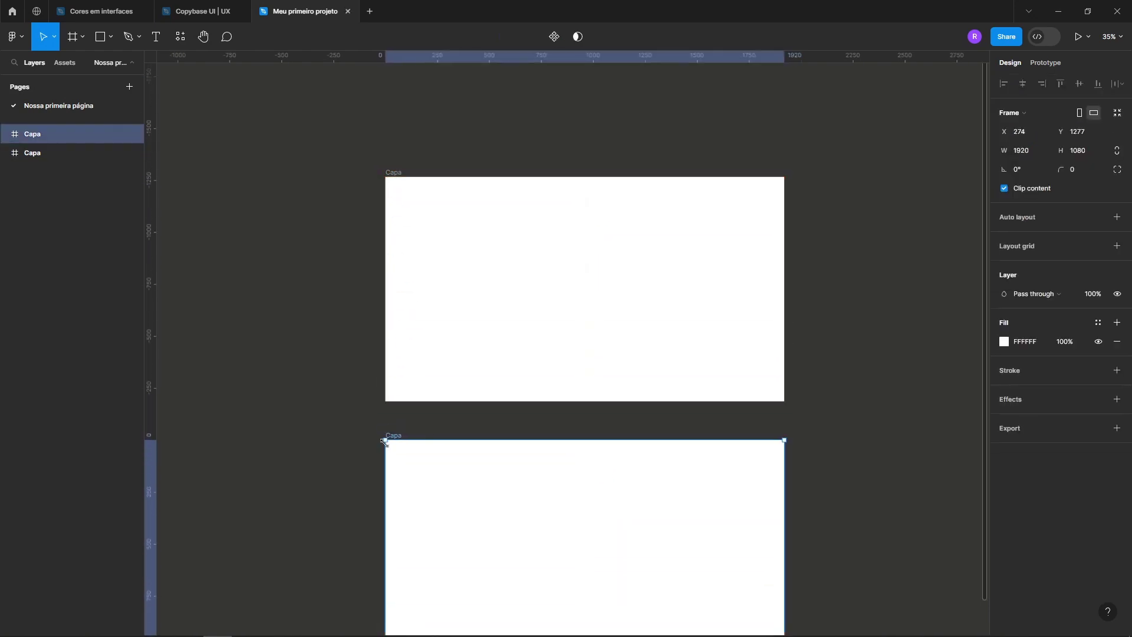
scroll(836, 371, down, 3)
drag(751, 331, 644, 323)
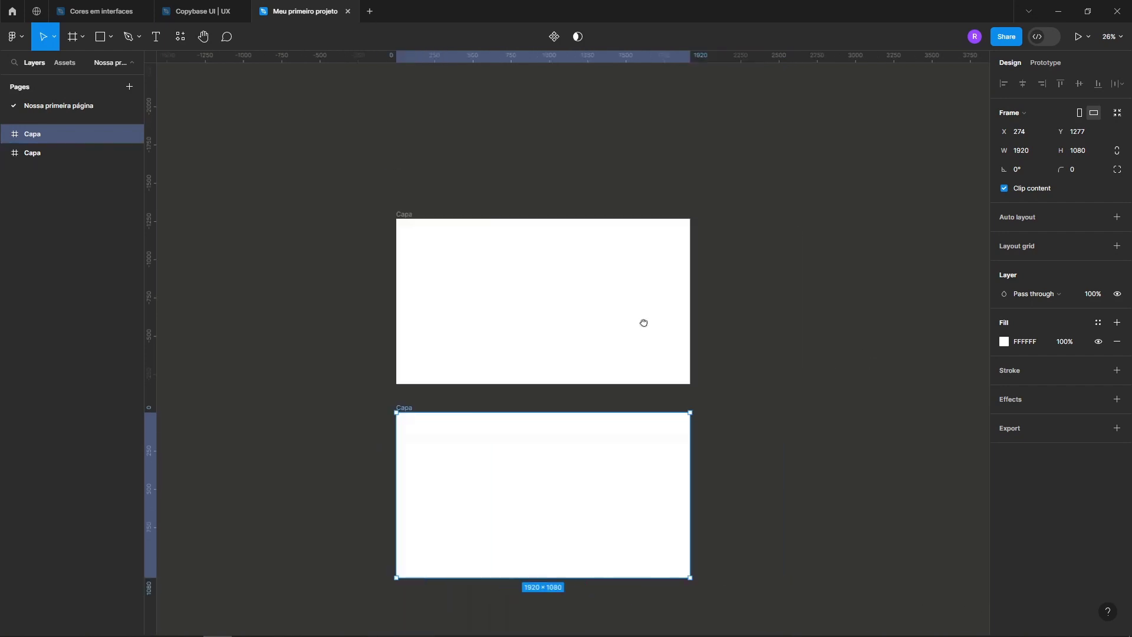
scroll(743, 283, down, 2)
scroll(743, 283, right, 3)
scroll(746, 283, left, 1)
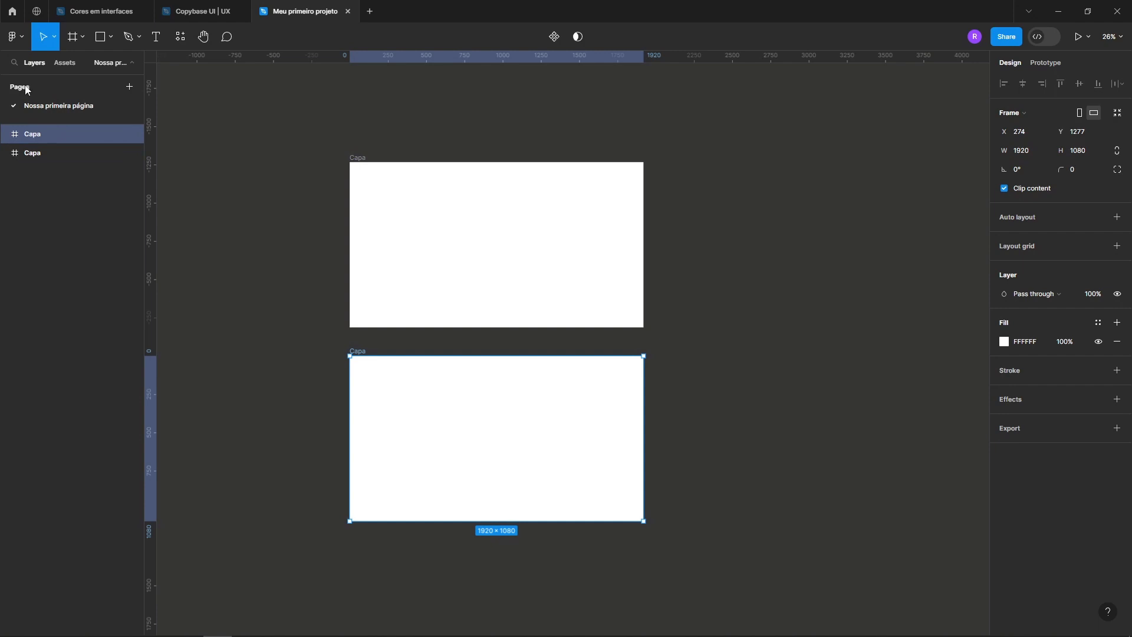
Add a second page to the file and name it "Refrências".
click(118, 65)
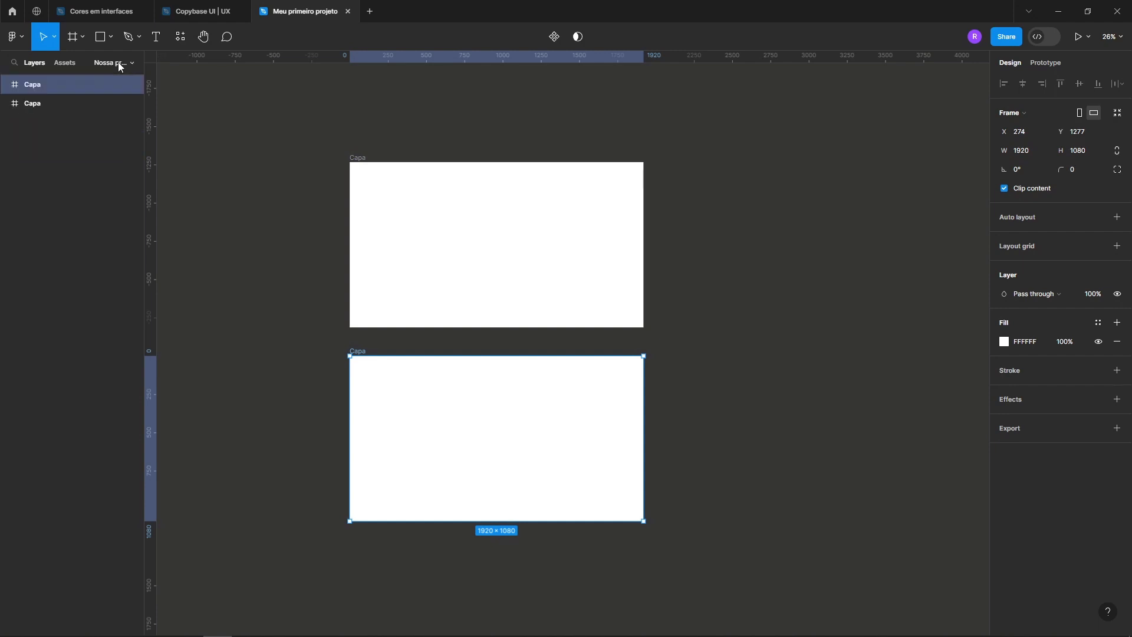
click(108, 65)
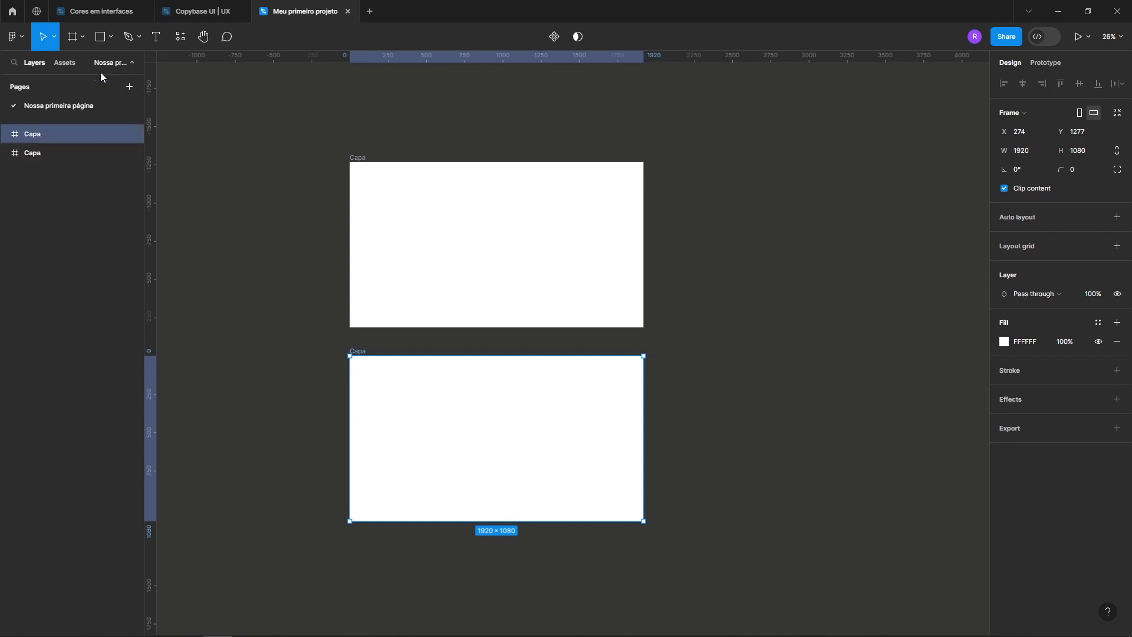
double_click(58, 103)
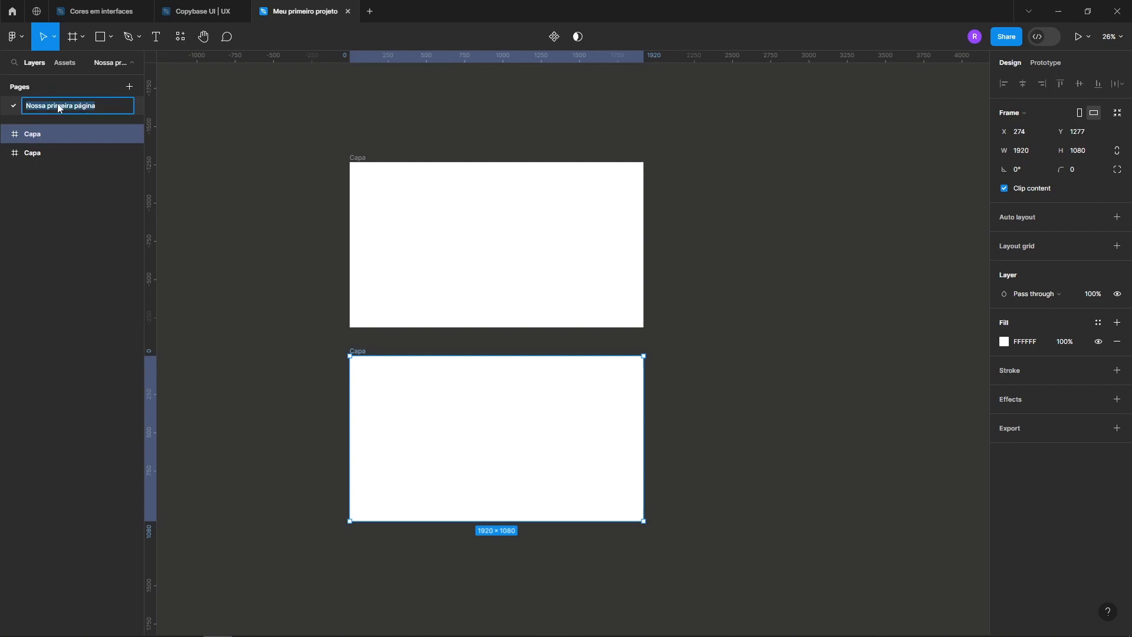
click(129, 88)
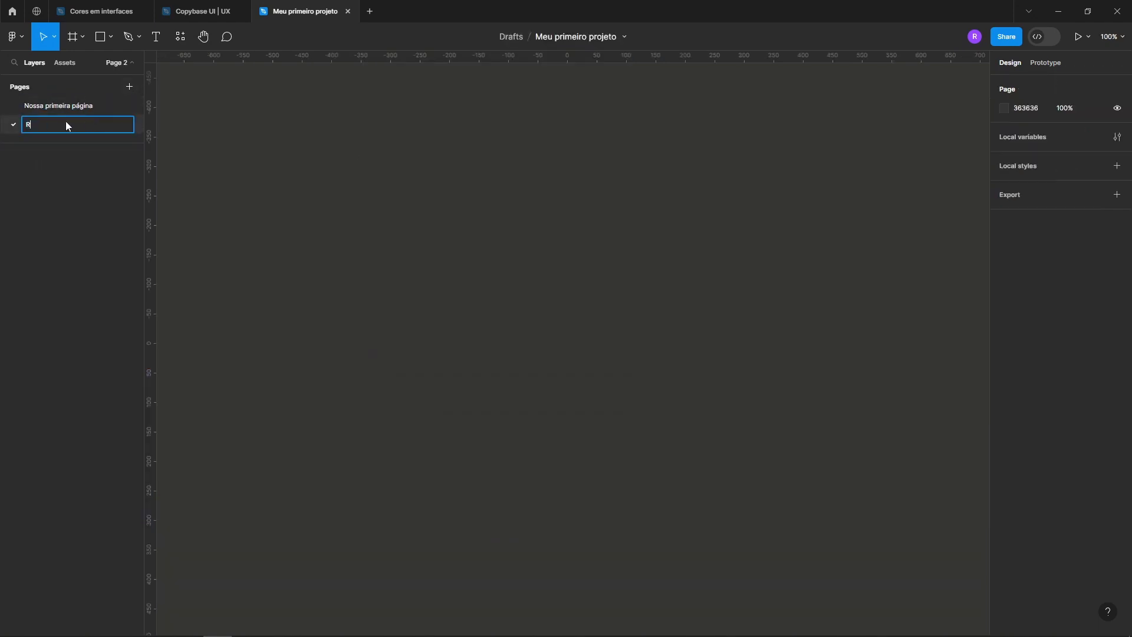
text(Refrências)
key(Return)
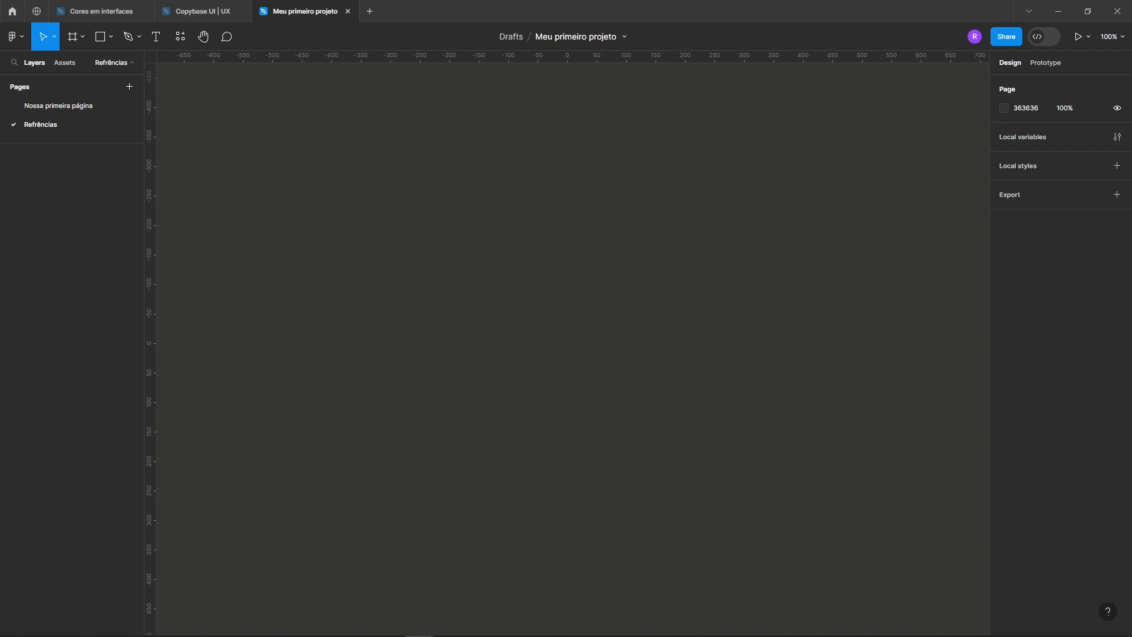
Take a screen capture of the Figma website homepage and paste it as an image onto the Refrências page.
key(super+shift+s)
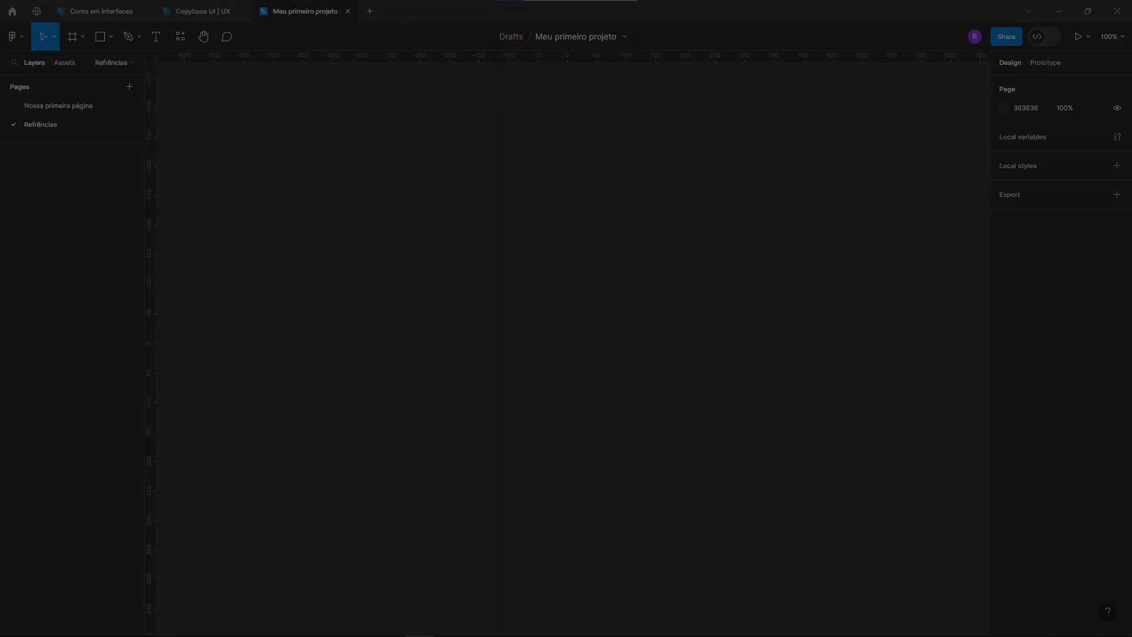
click(483, 277)
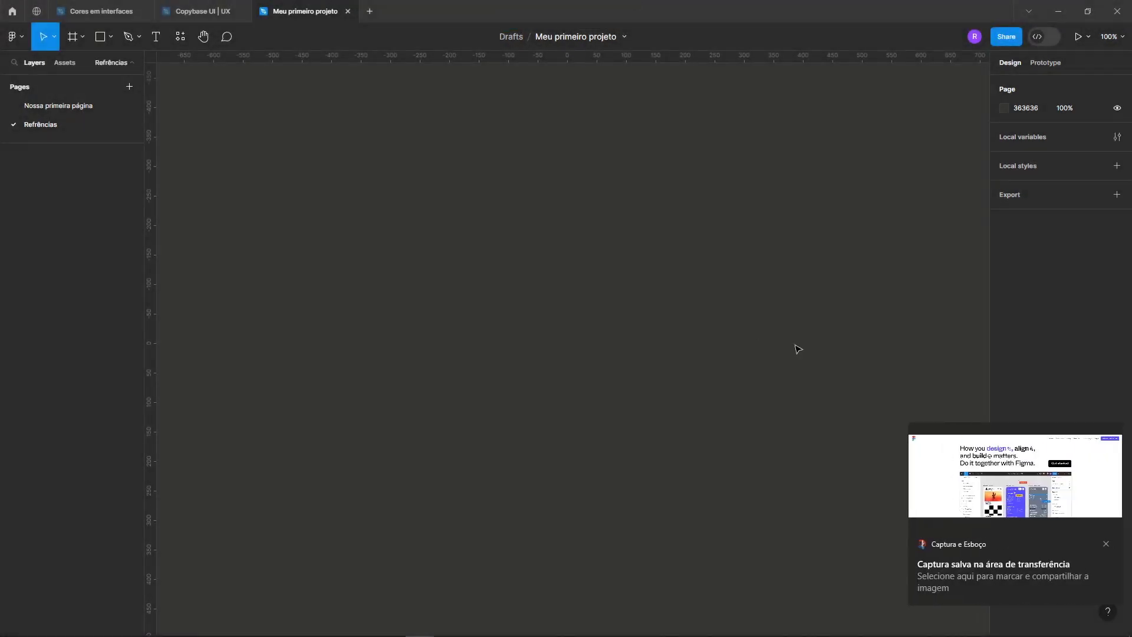
key(ctrl+v)
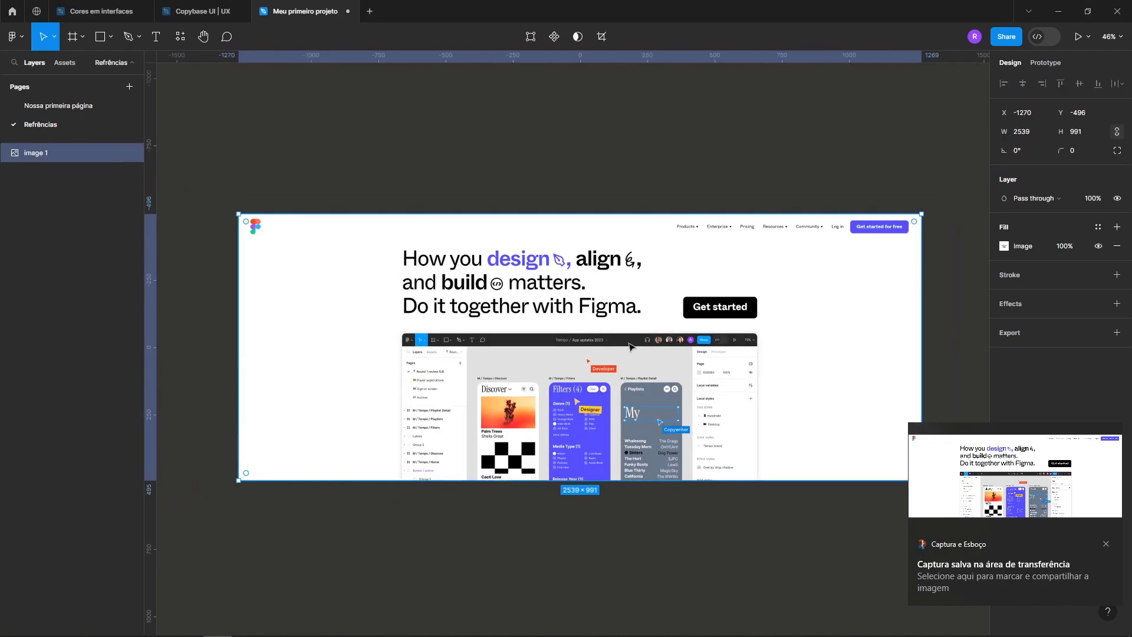
scroll(409, 247, down, 5)
scroll(408, 247, down, 3)
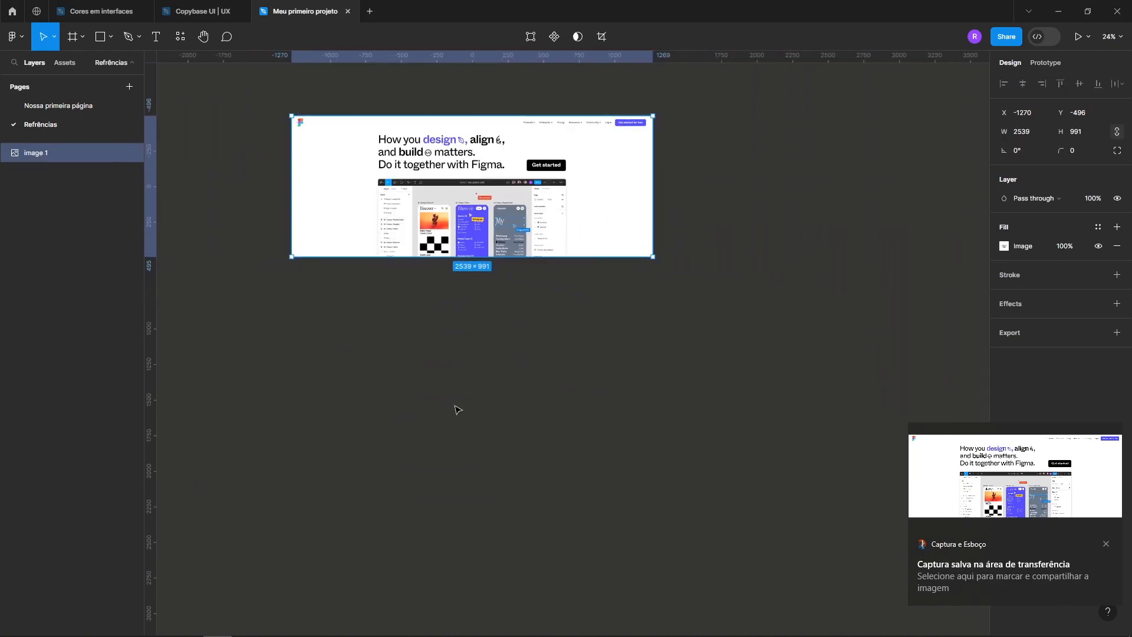
click(632, 379)
double_click(67, 124)
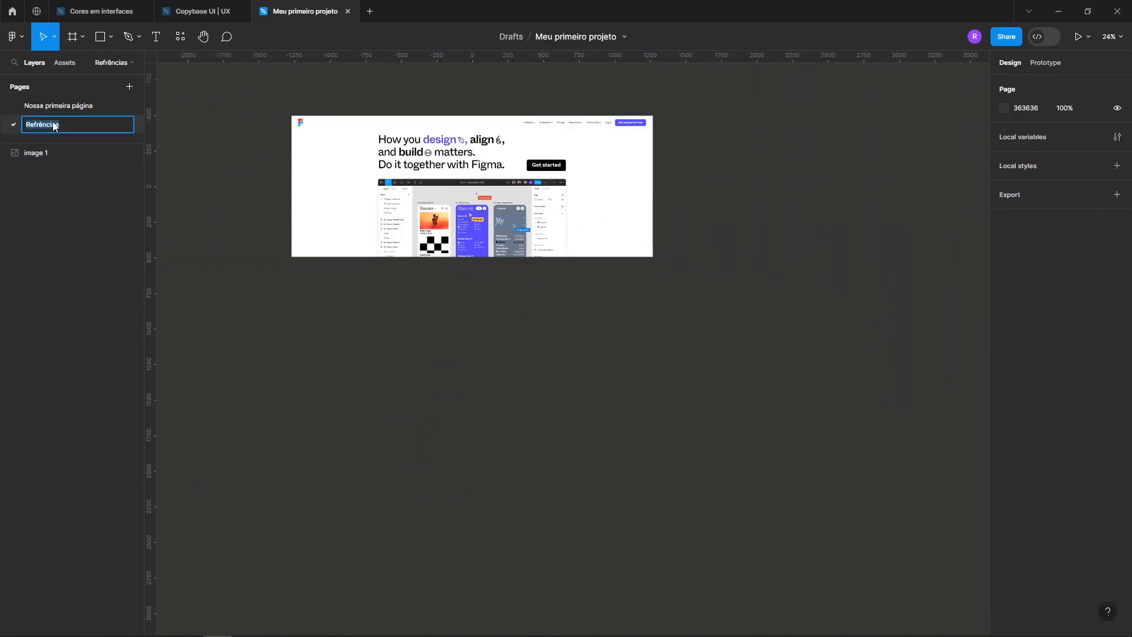
click(67, 123)
click(15, 127)
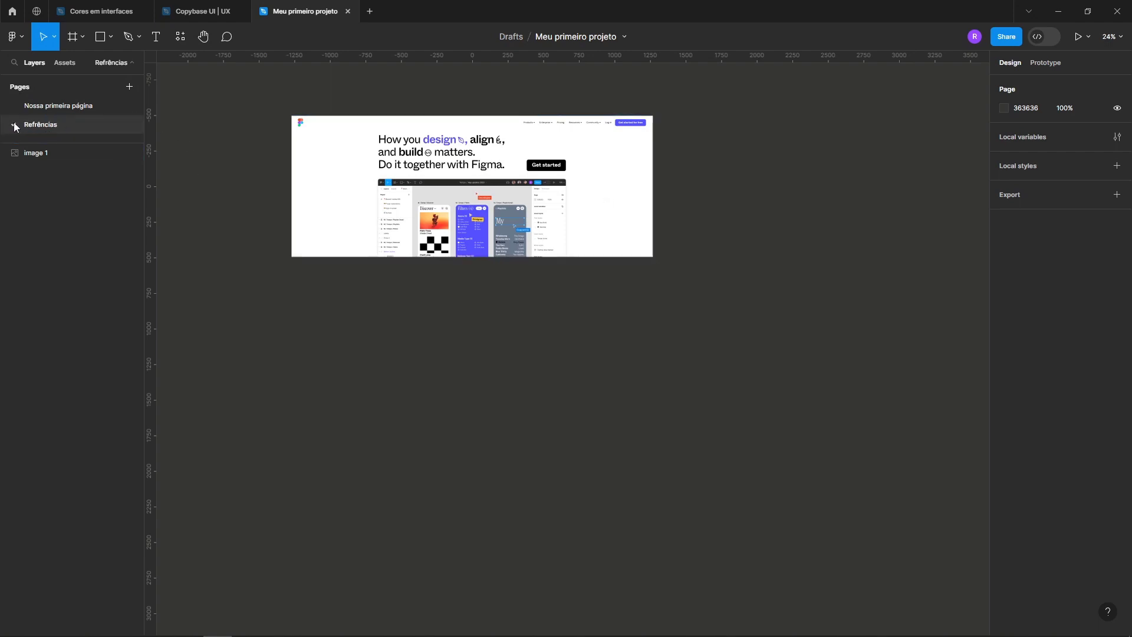
double_click(56, 125)
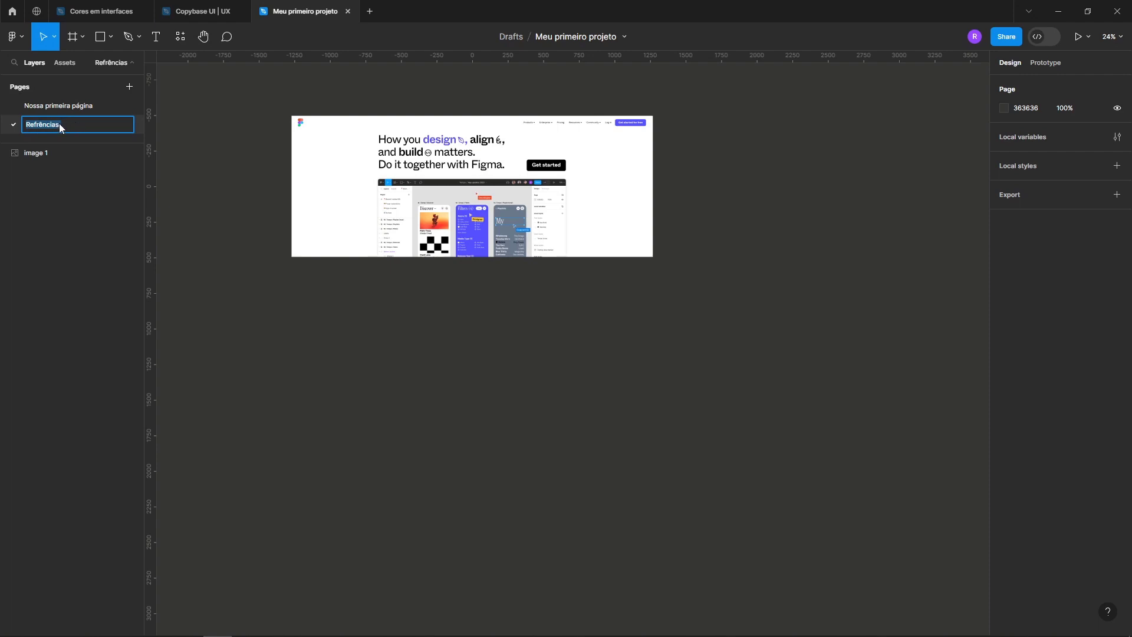
click(58, 124)
key(Return)
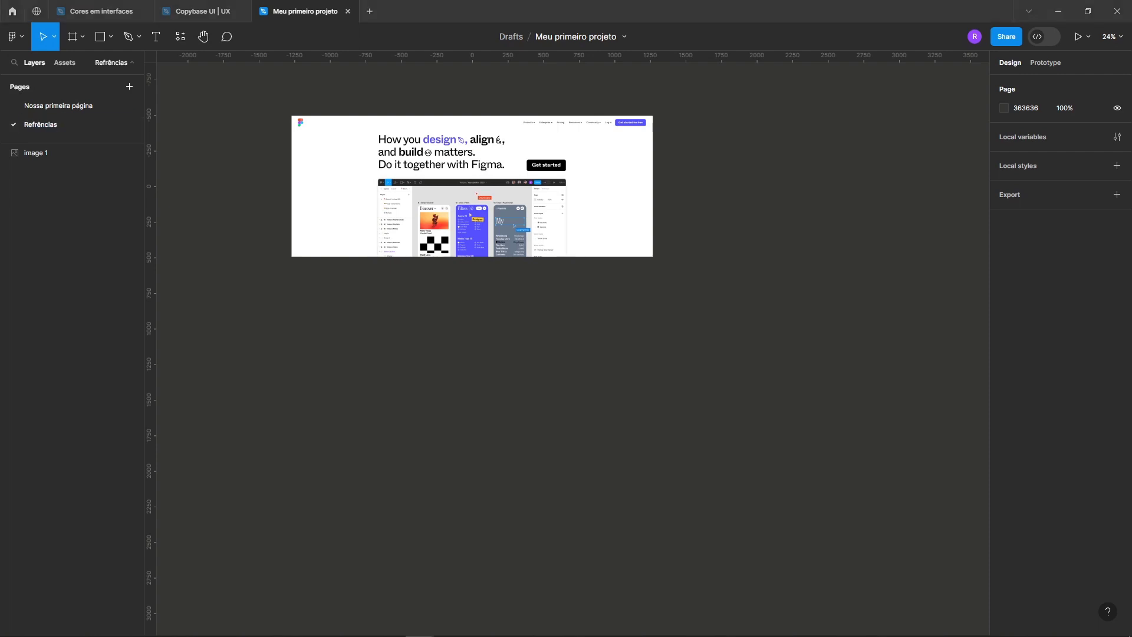
Switch to the browser, open the Get Emoji site, and copy the purple umbrella emoji from the Clothing and Accessories section.
drag(1131, 254, 563, 148)
double_click(562, 148)
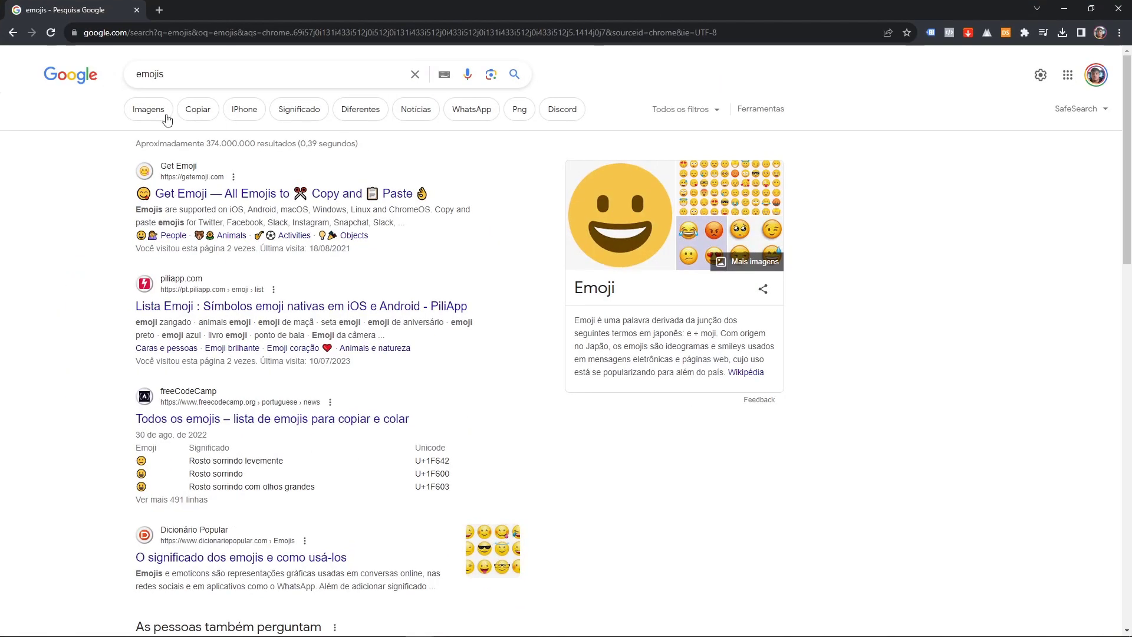
click(169, 196)
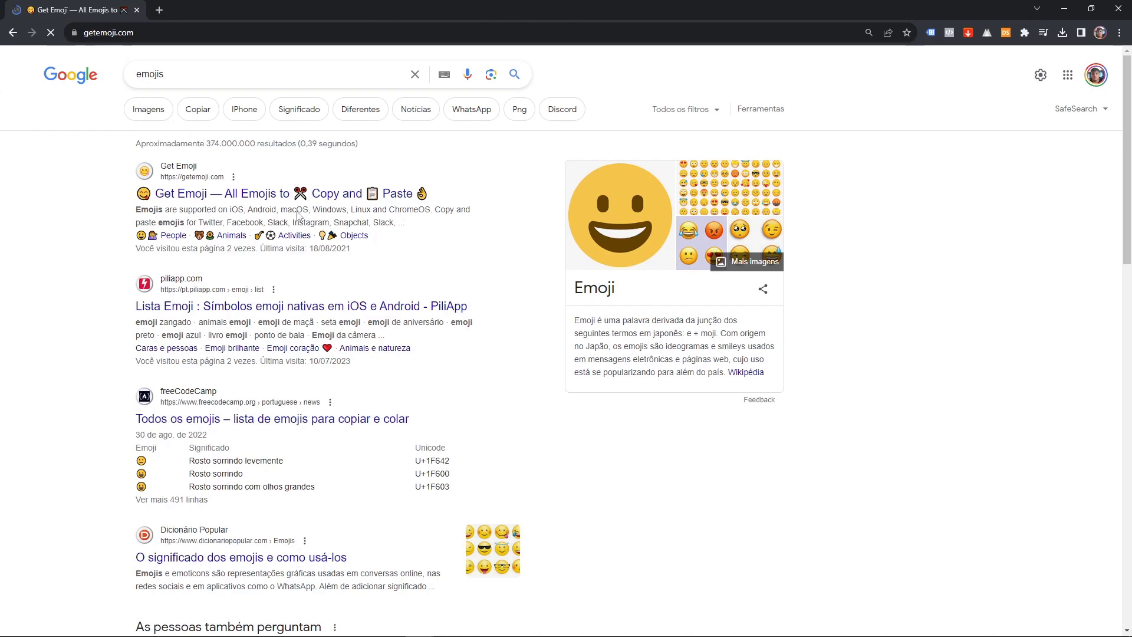
scroll(456, 353, down, 3)
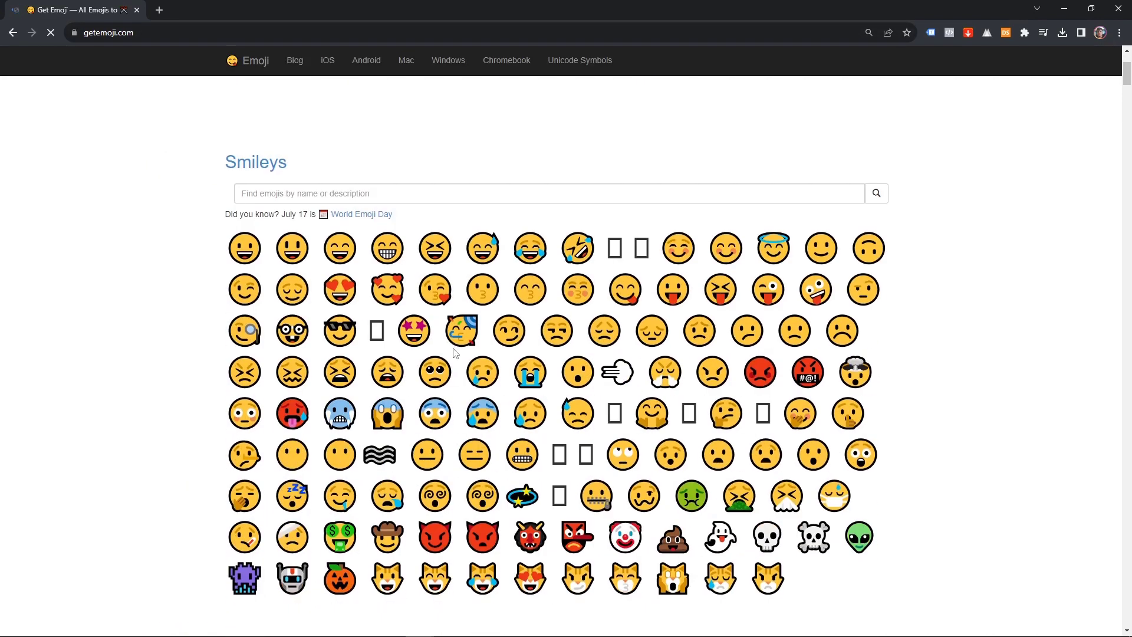
scroll(456, 353, down, 20)
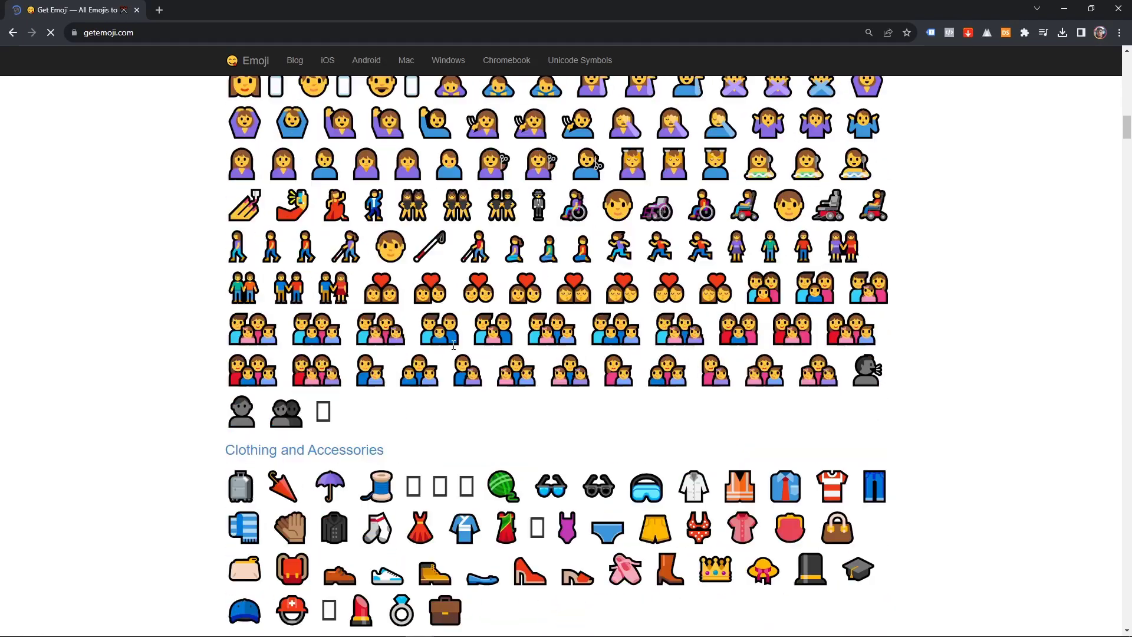
scroll(453, 345, down, 4)
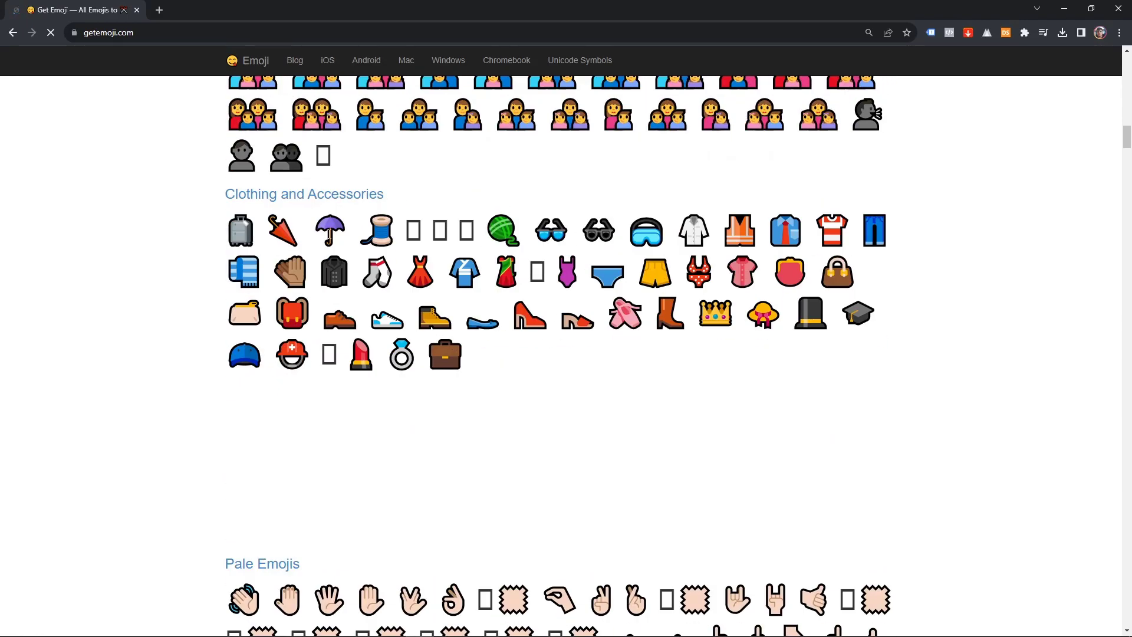
click(330, 229)
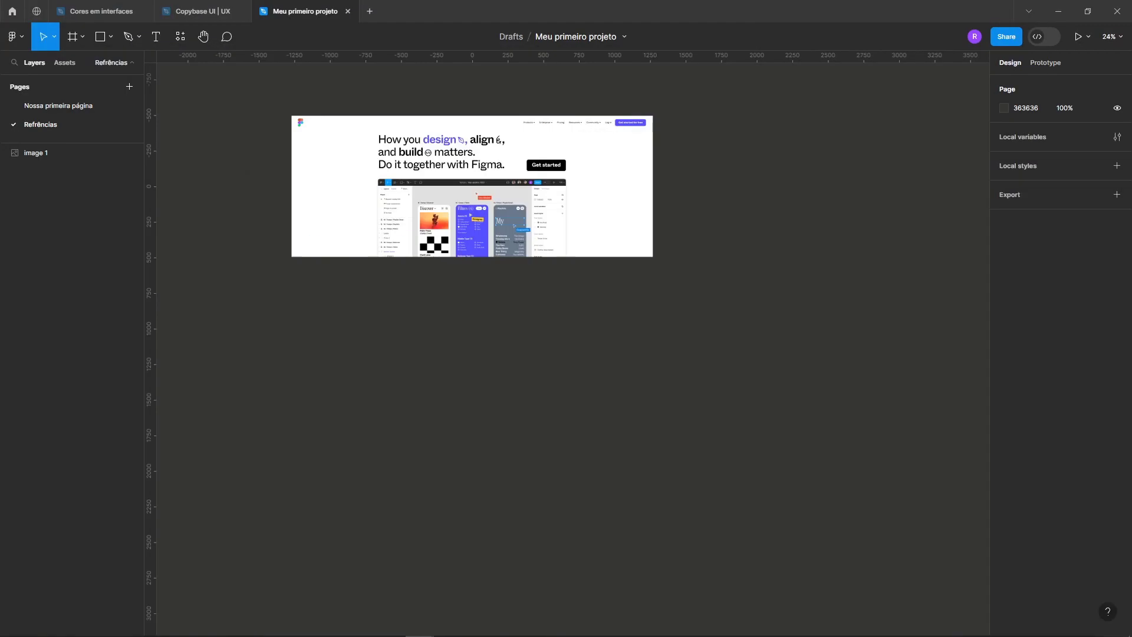
Rename the Refrências page "Chuva de idéias" followed by the copied umbrella emoji, and rename the Nossa primeira página page "Telas".
double_click(41, 126)
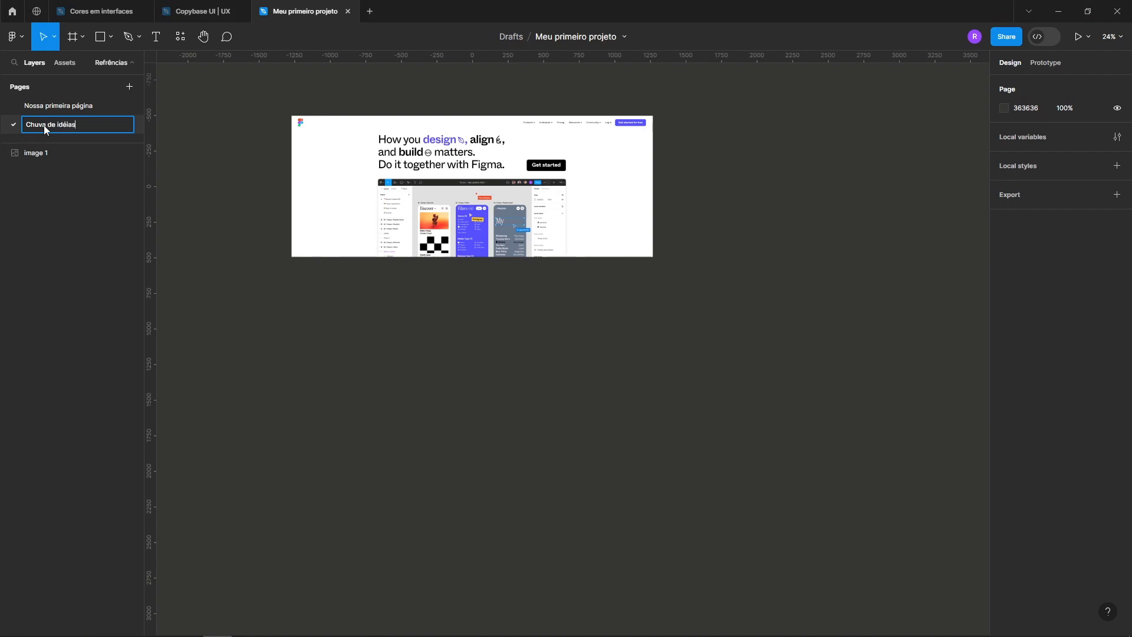
key(Return)
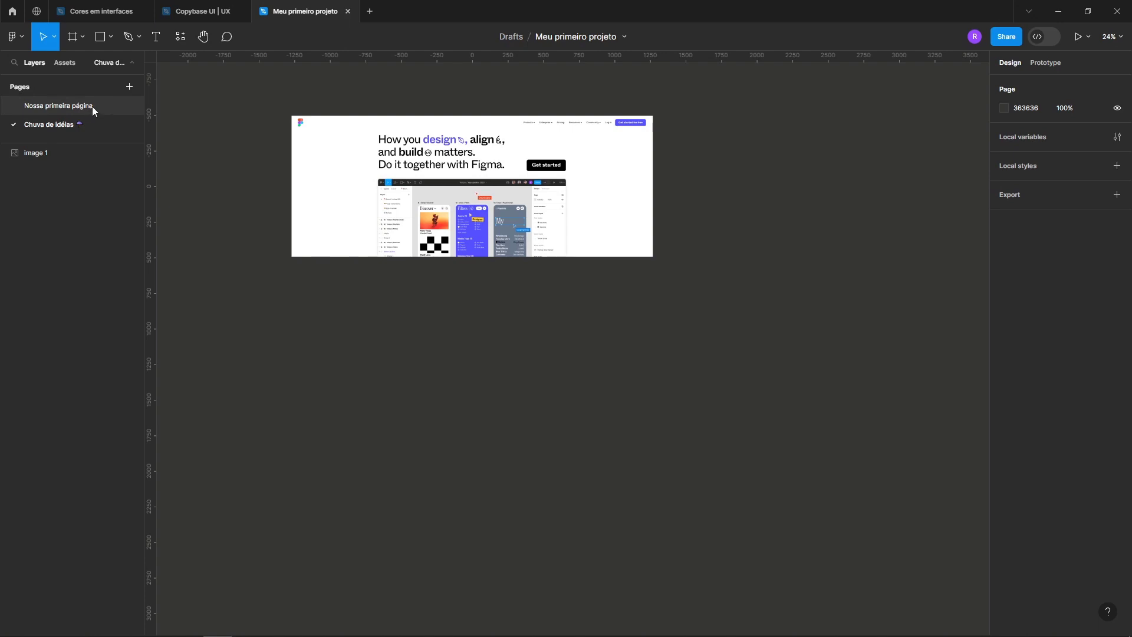
double_click(92, 106)
key(Escape)
click(55, 124)
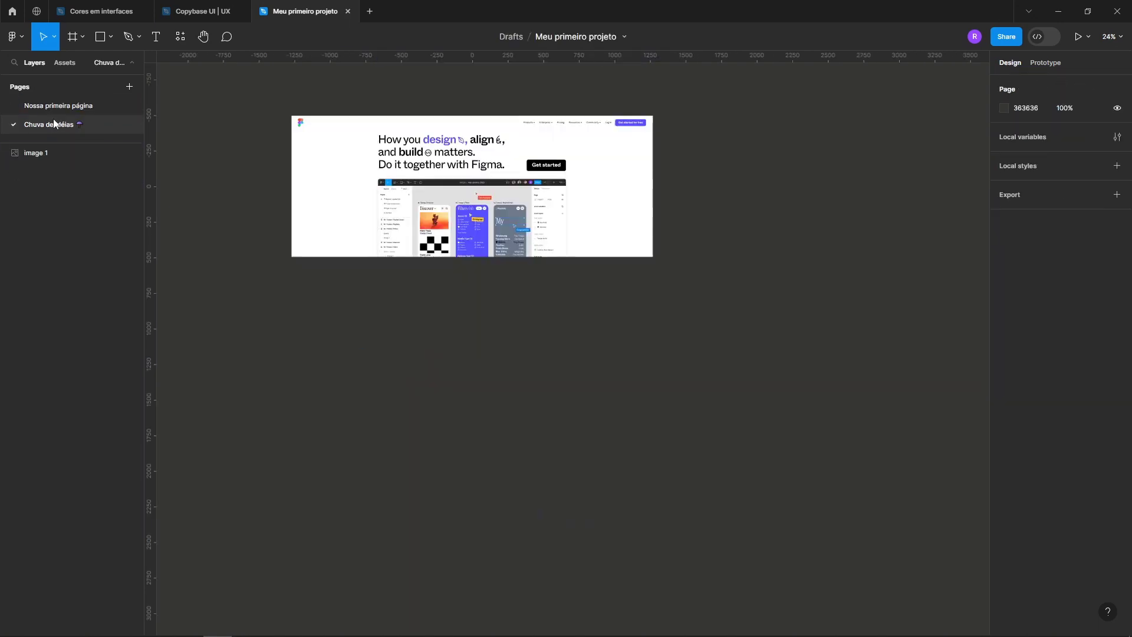
double_click(60, 106)
text(Telas)
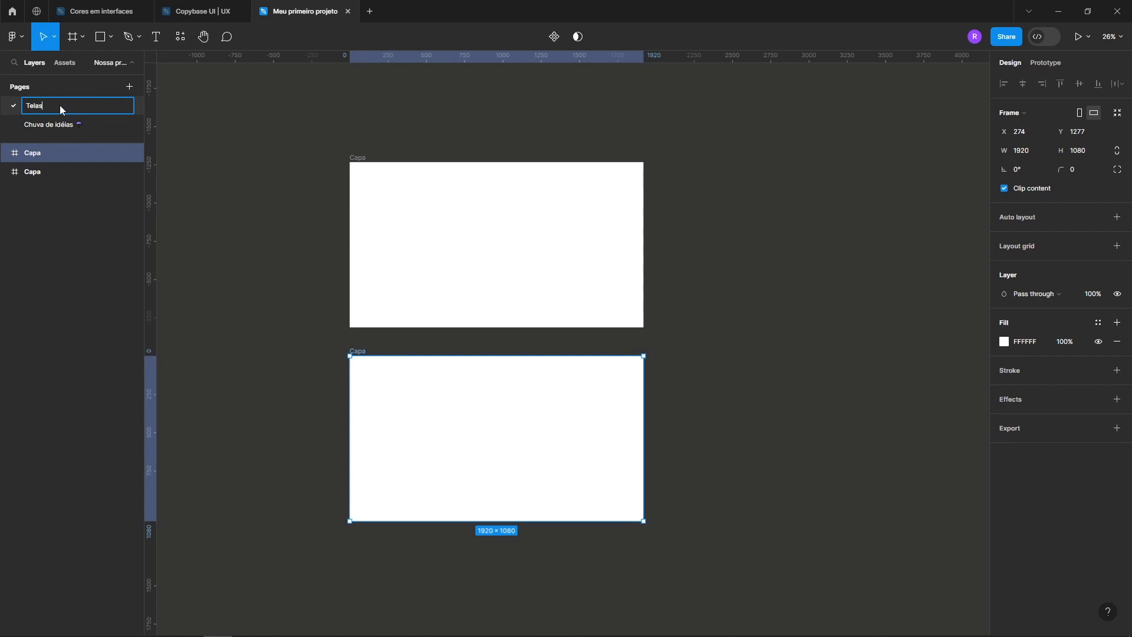
key(Return)
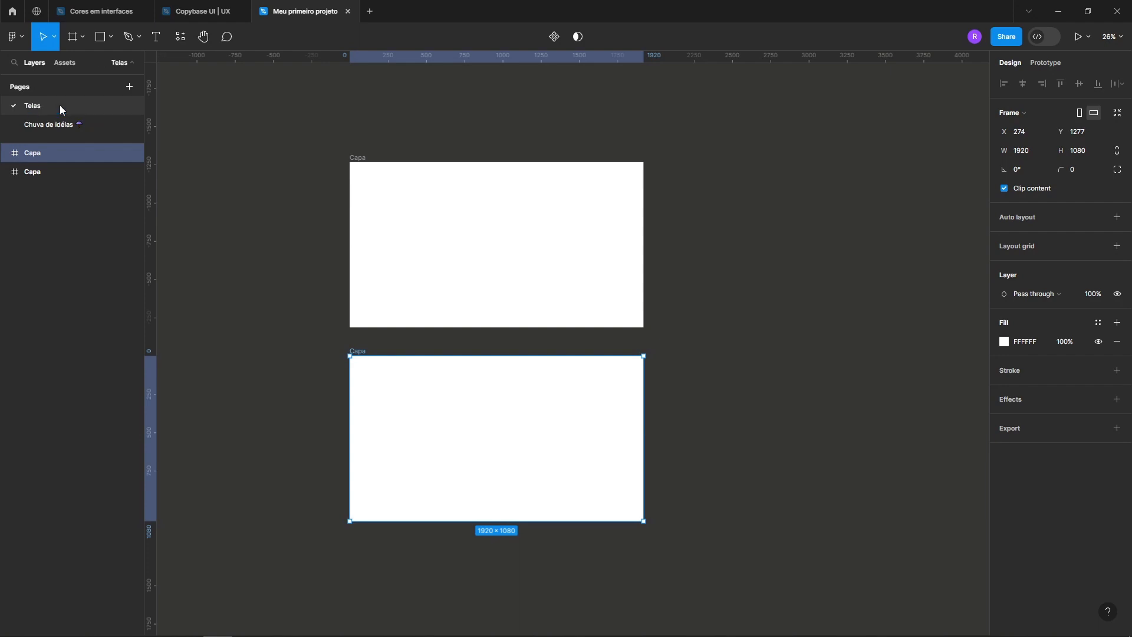
Add a new page to the file and name it "Posts do Instagram".
click(122, 87)
text(Post)
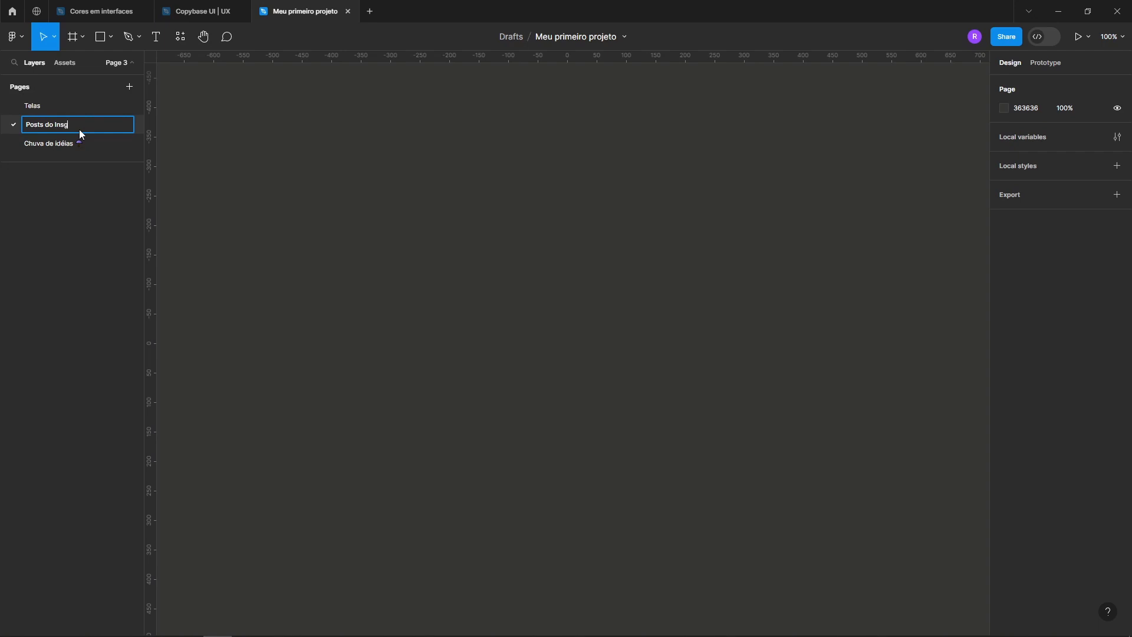
text(s do Instagram)
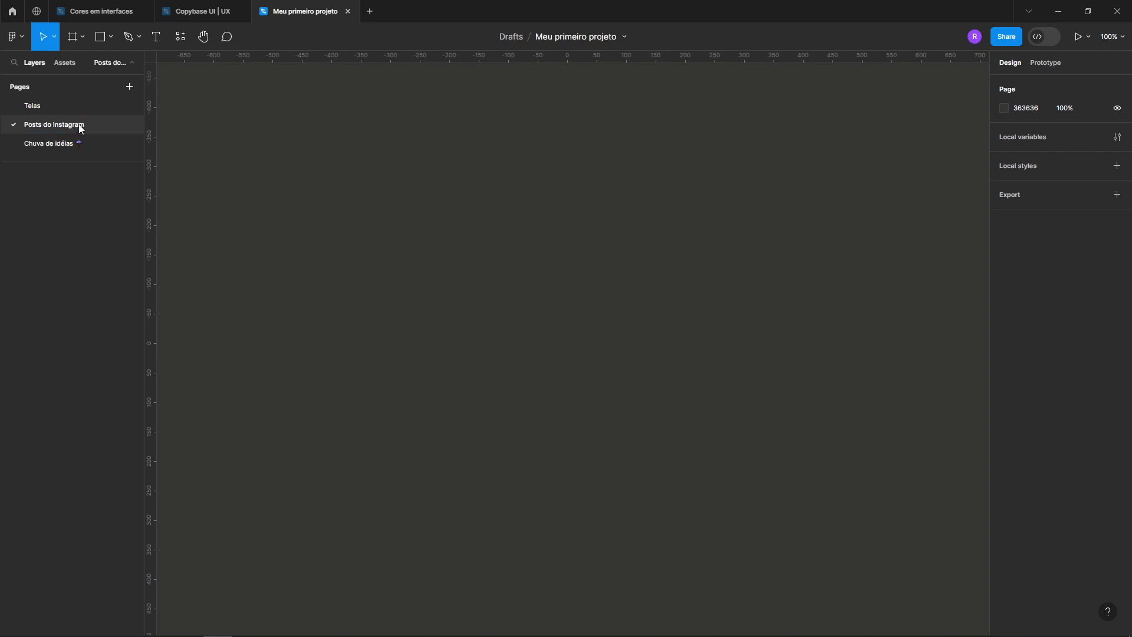
key(Return)
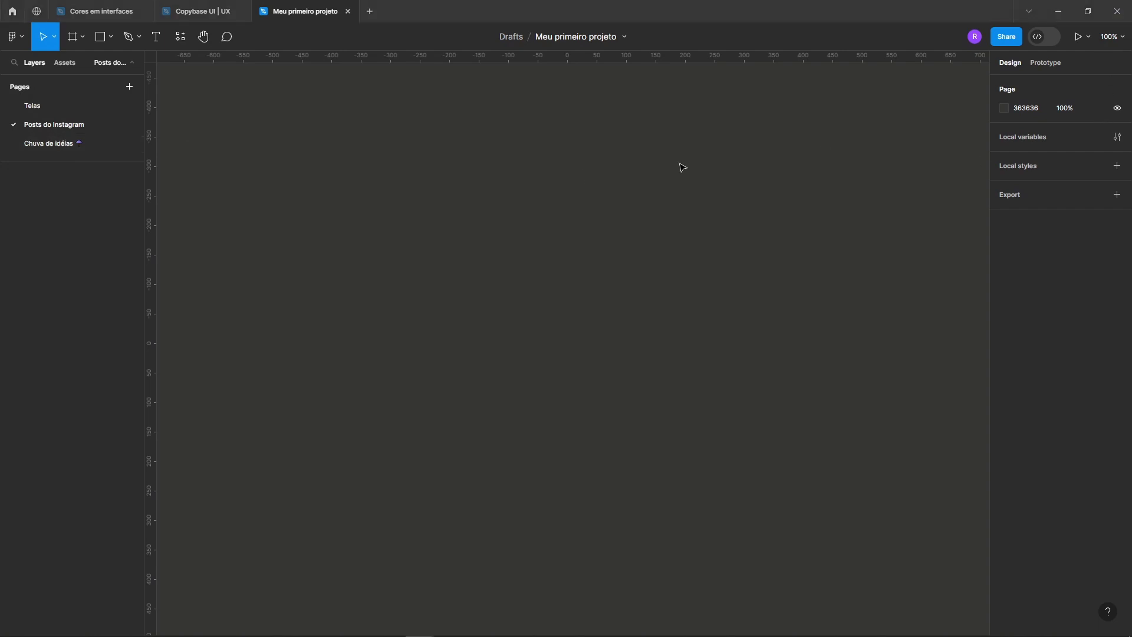
Open the Telas page and select the upper Capa frame.
click(36, 107)
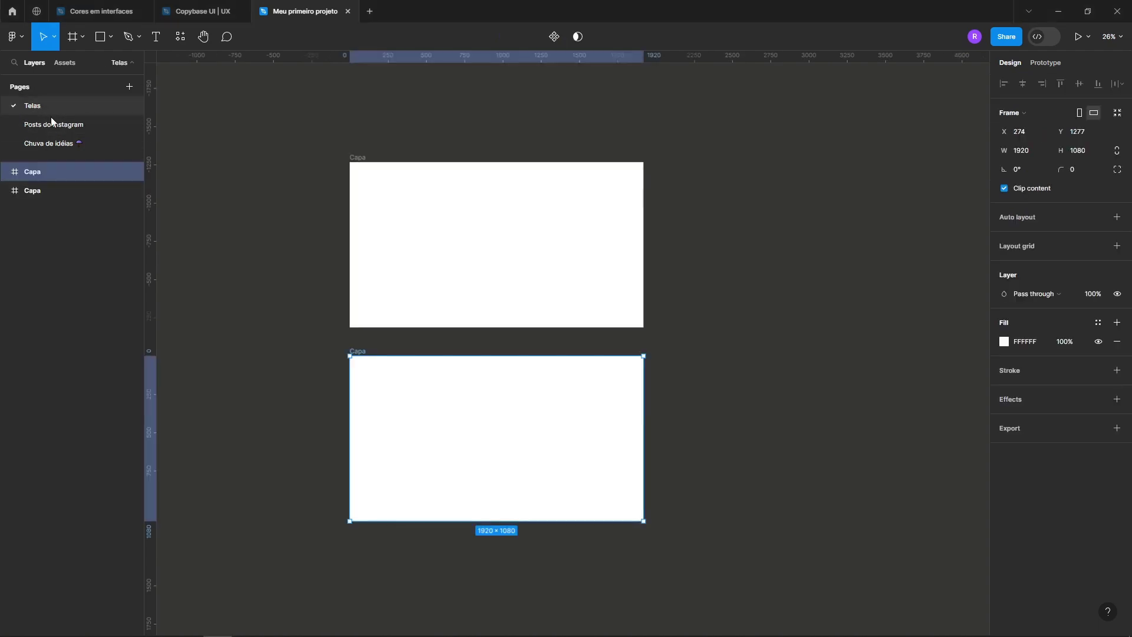
click(300, 148)
click(373, 219)
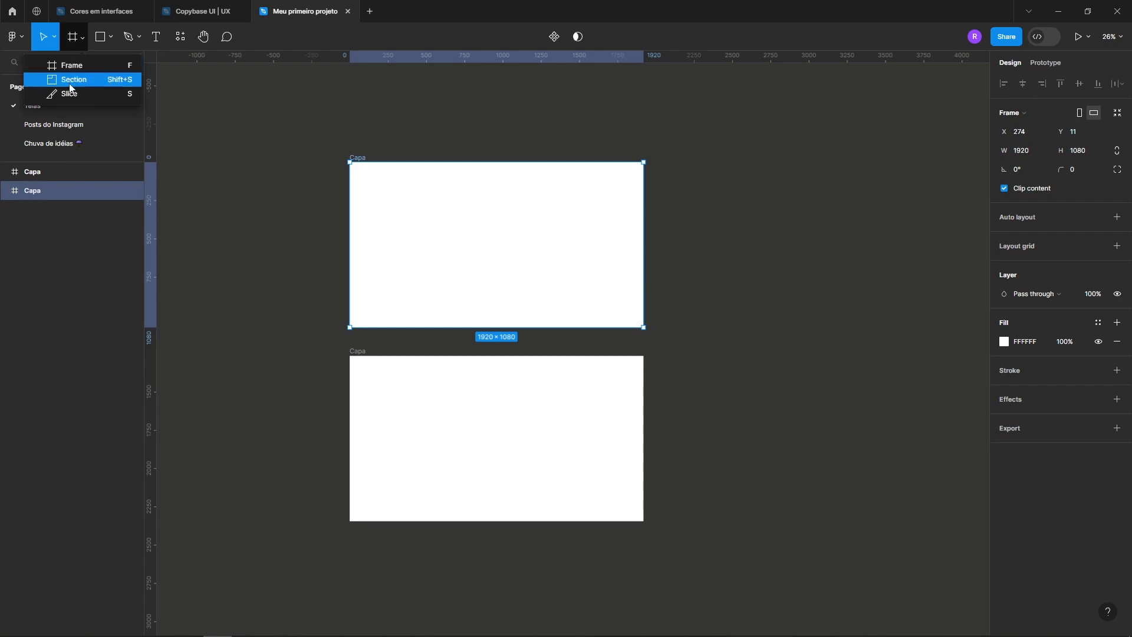
Try a section about 1920 × 594 without a fill over the upper Capa frame, and delete it.
click(69, 84)
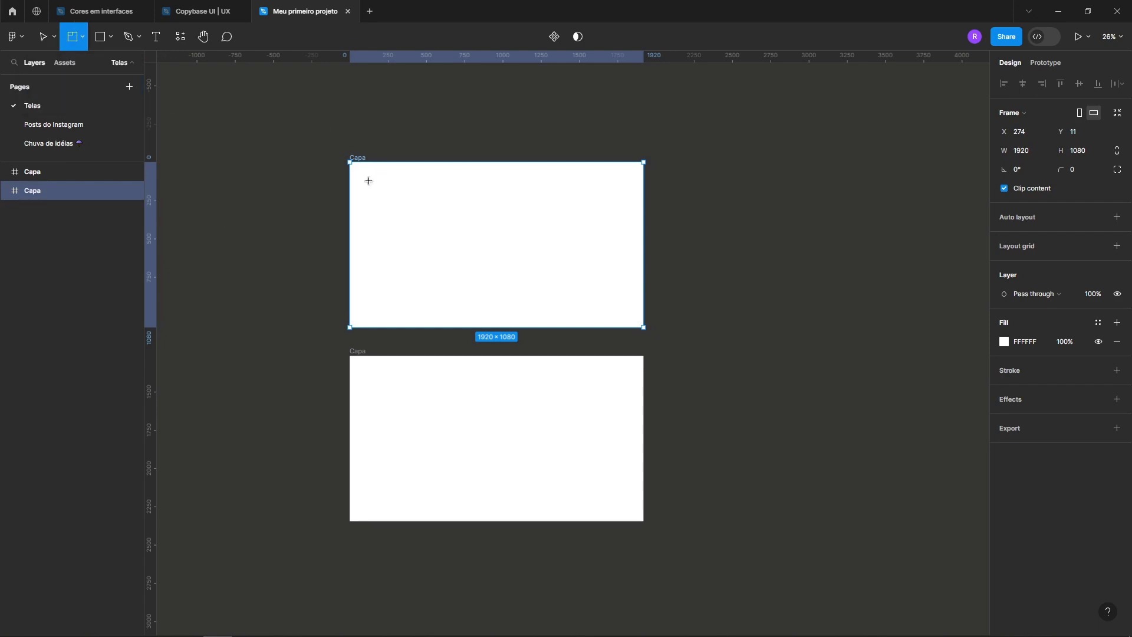
scroll(546, 157, up, 3)
drag(230, 197, 702, 343)
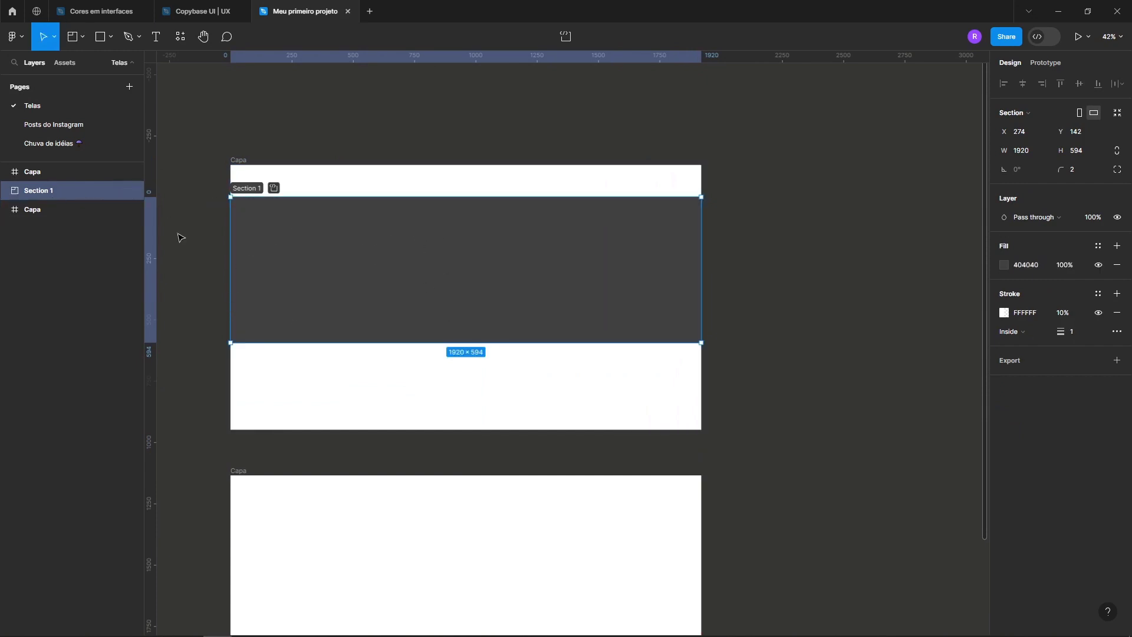
click(1117, 265)
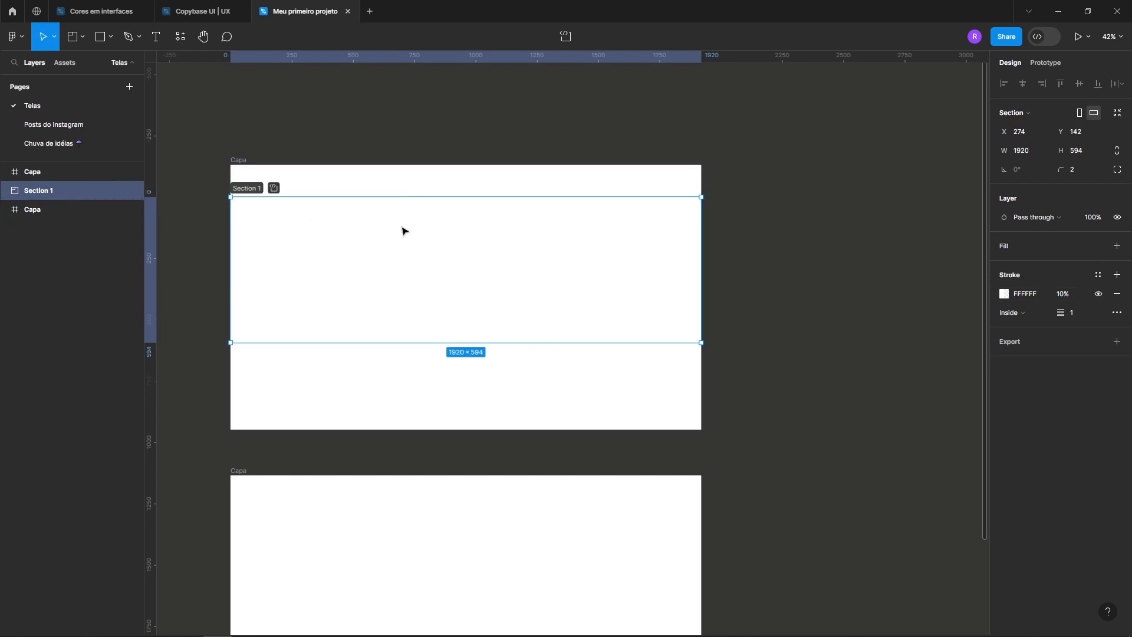
key(Delete)
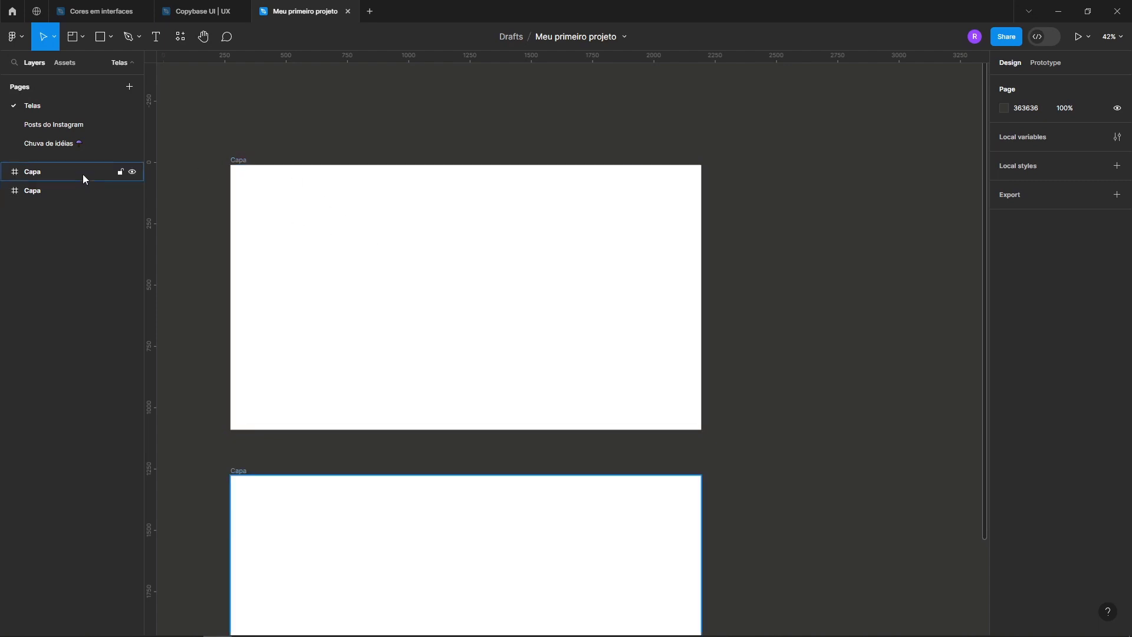
Choose the Slice tool, and copy the Cadastre-se frame from the Copybase UI | UX file.
click(84, 38)
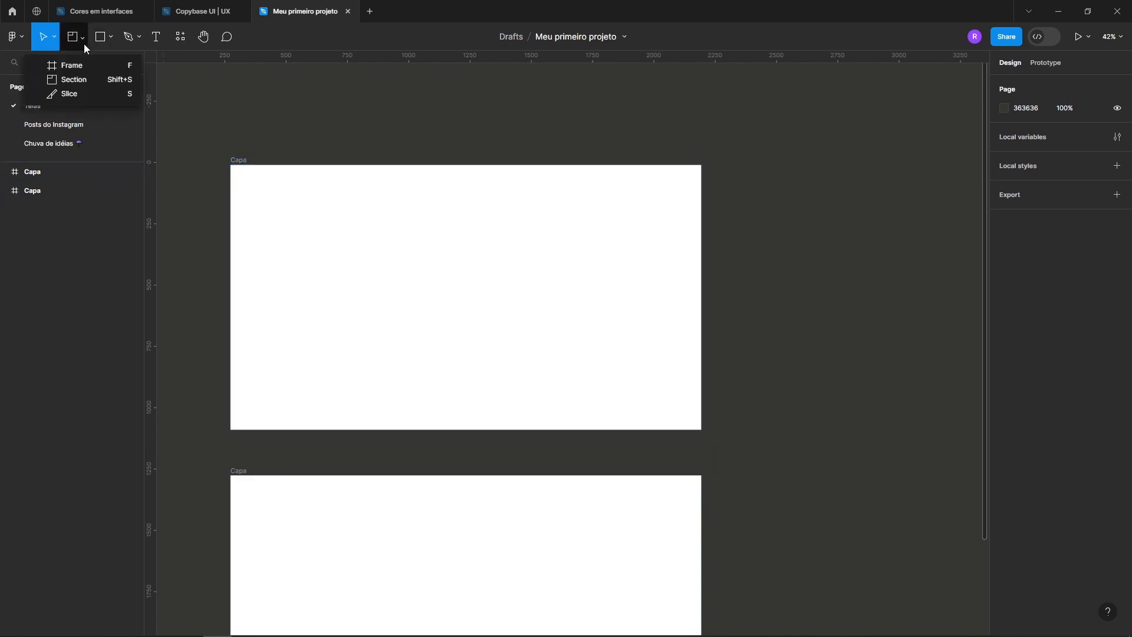
click(70, 94)
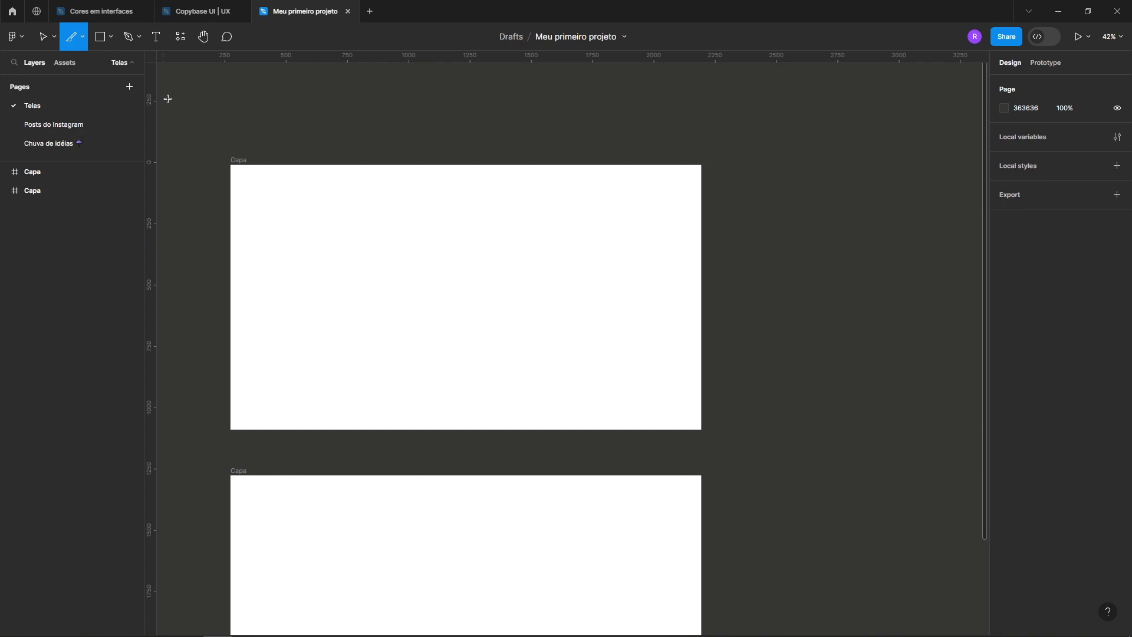
click(192, 8)
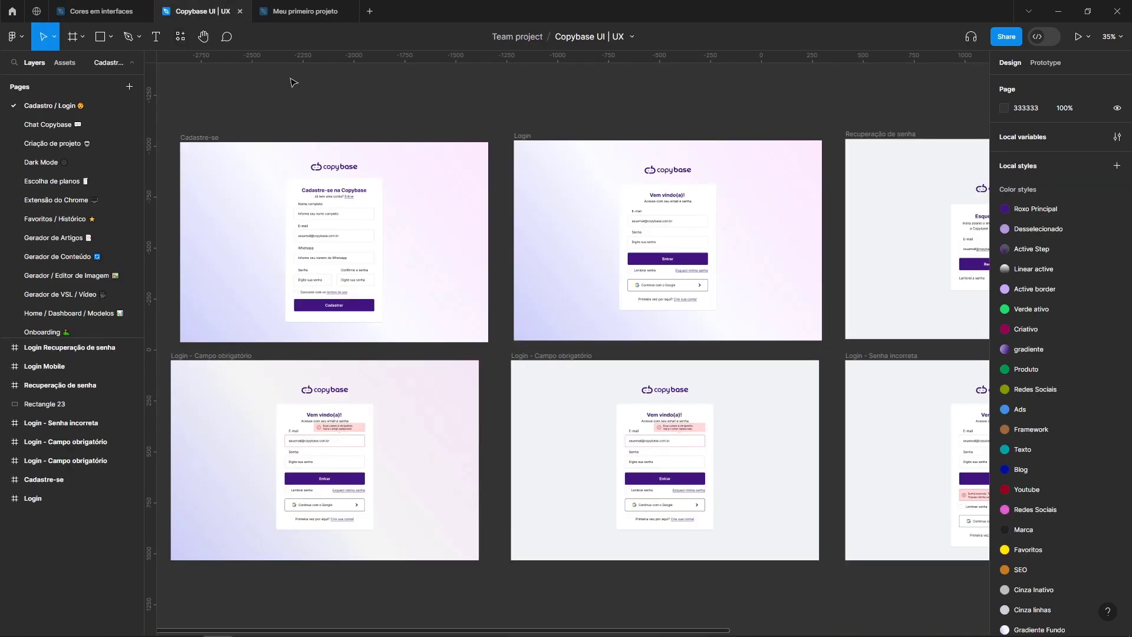
scroll(242, 151, up, 4)
drag(336, 82, 432, 75)
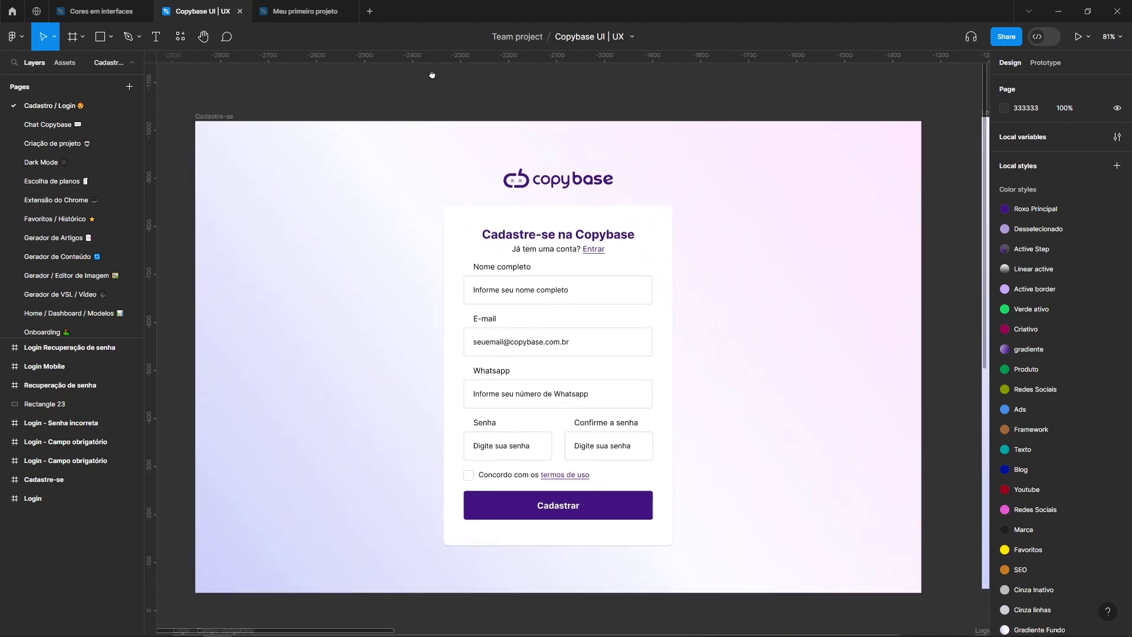
scroll(361, 112, down, 2)
click(258, 117)
Paste the Cadastre-se frame into the Telas page of Meu primeiro projeto and place it beside the upper Capa frame at X 2295, Y 11.
click(305, 11)
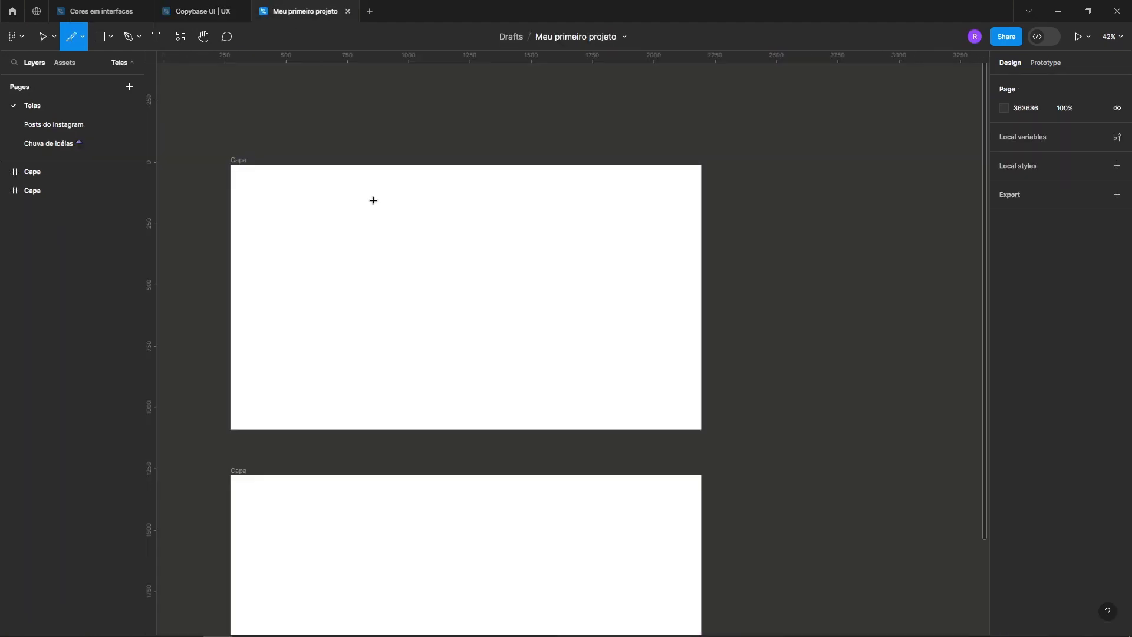
click(369, 95)
scroll(407, 153, right, 5)
key(ctrl+v)
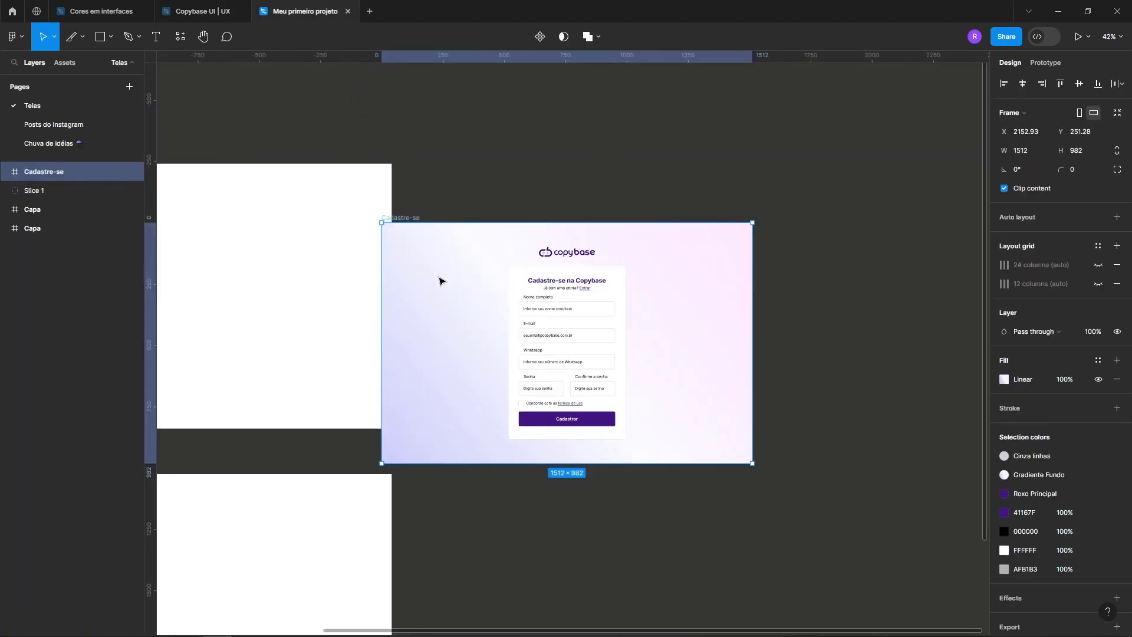
drag(439, 282, 473, 222)
key(shift+2)
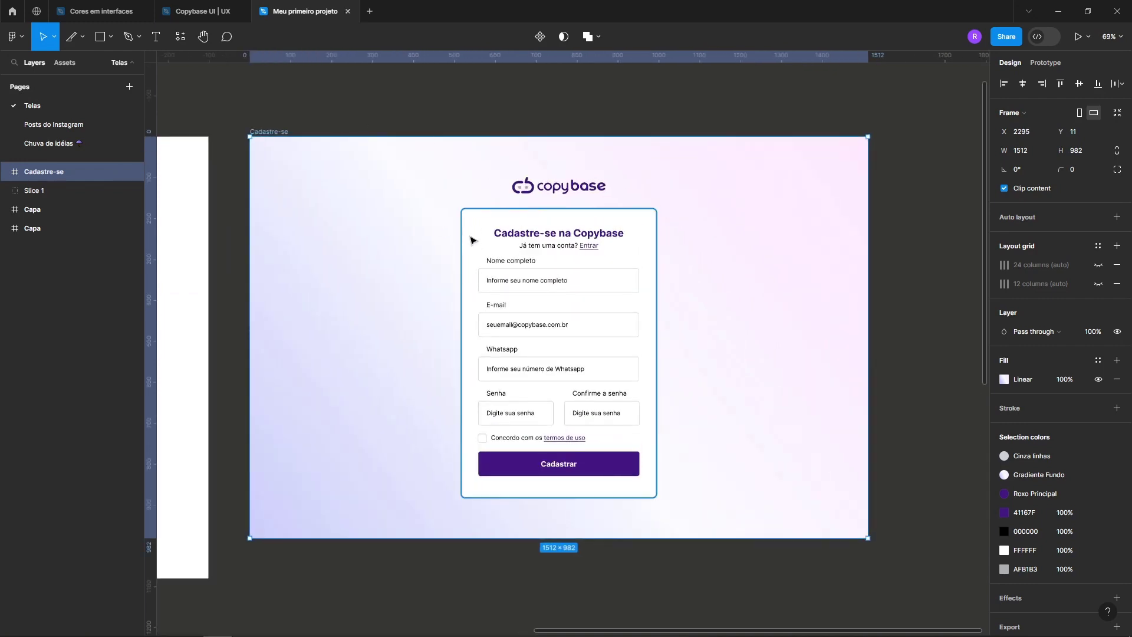
Draw two slices on the Cadastre-se frame: one 1512 × 156 over the logo area and one about 1493 × 721 directly below it.
click(73, 38)
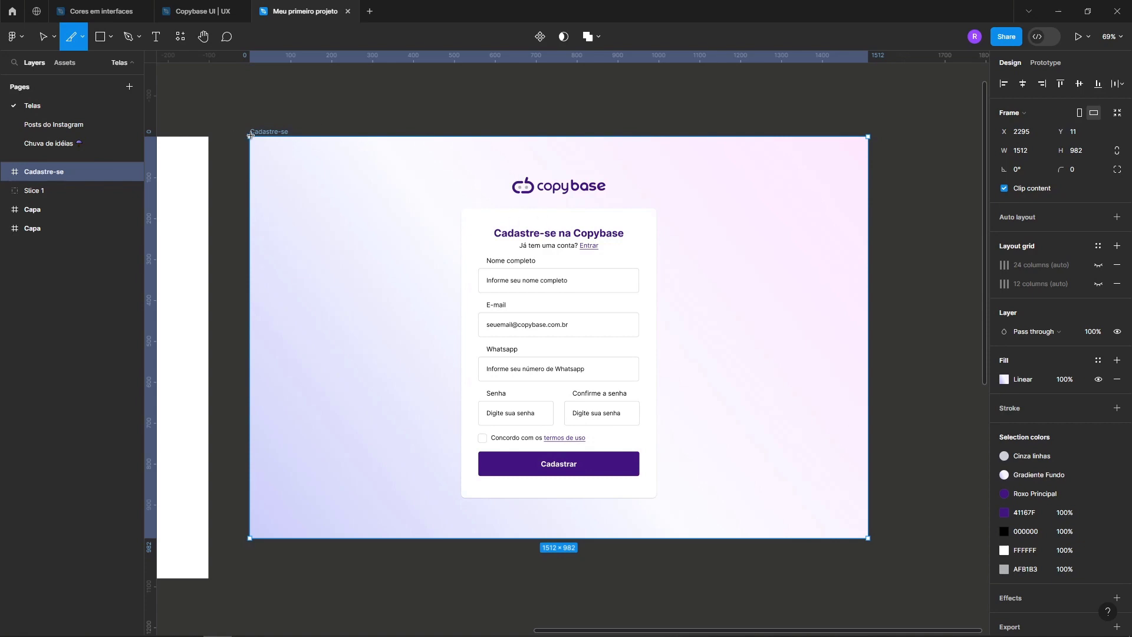
mouse_move(251, 135)
mouse_down()
mouse_move(838, 210)
mouse_move(869, 202)
mouse_up()
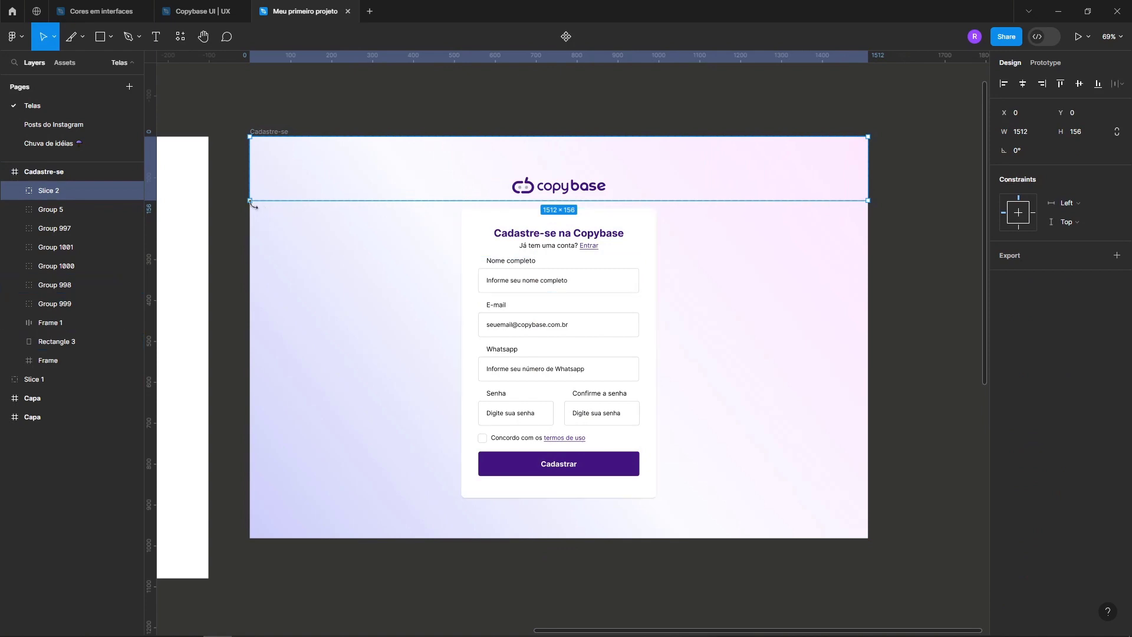
key(s)
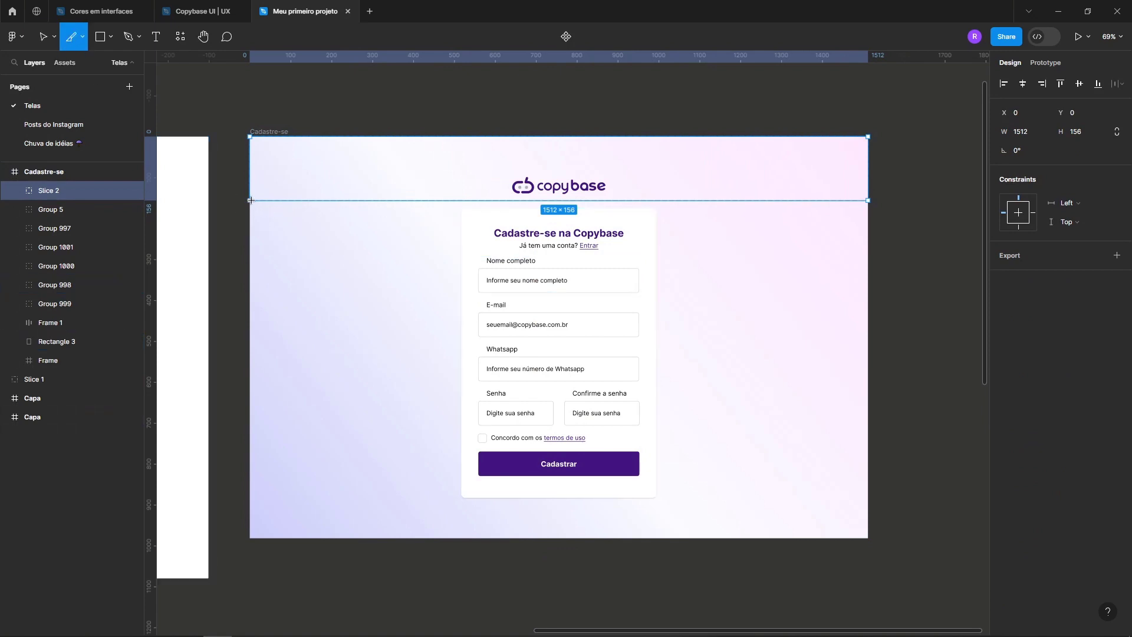
drag(251, 200, 860, 494)
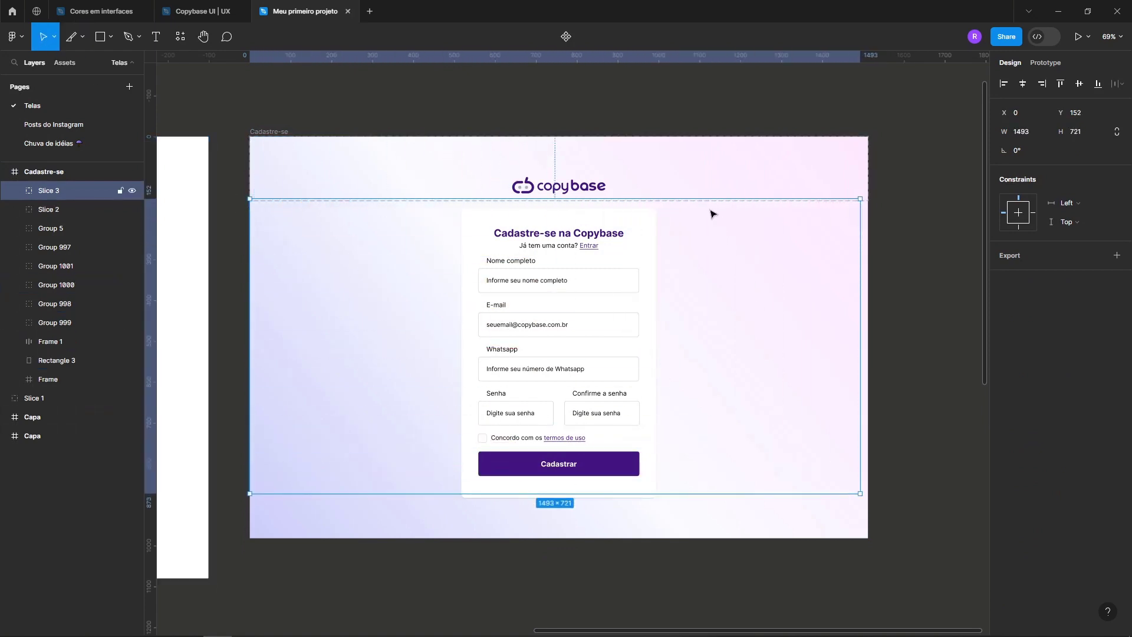
Resize the lower slice to 1512 × 826 at Y 156 so it fills the Cadastre-se frame below the logo slice.
drag(685, 199, 685, 201)
drag(860, 249, 869, 248)
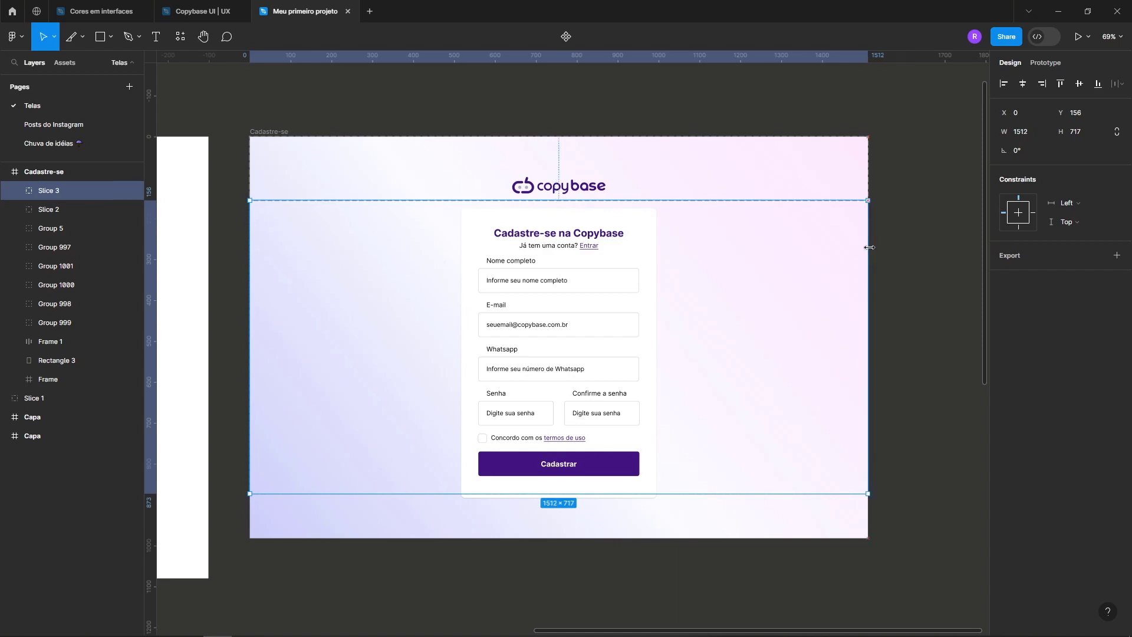
drag(523, 494, 523, 542)
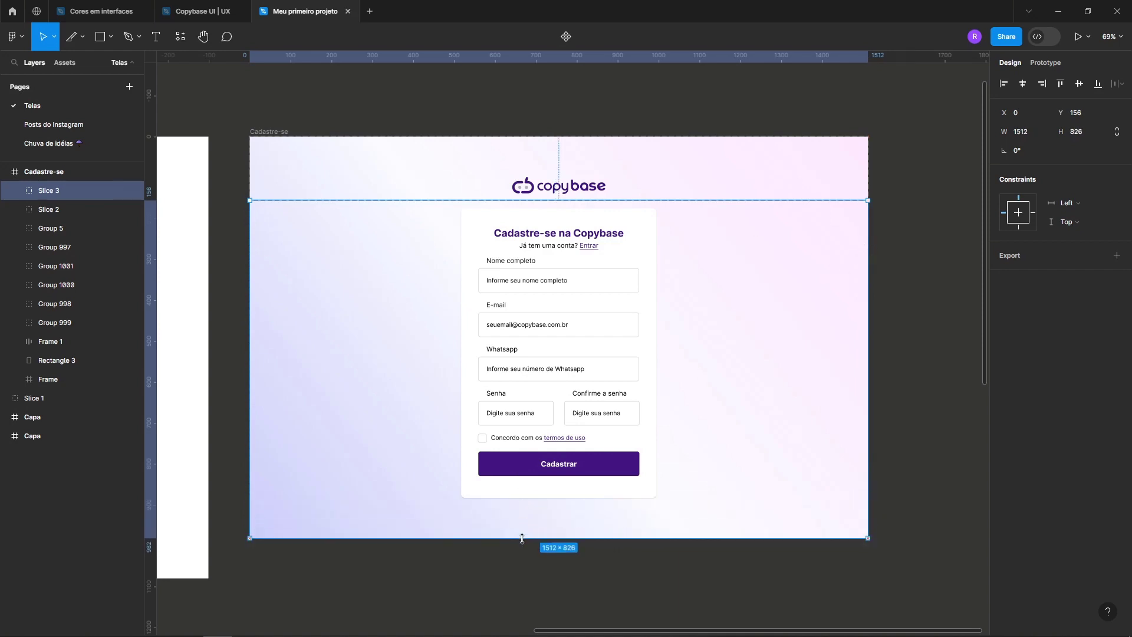
Export both slices of the Cadastre-se frame as PNG at 1x into the Área de Trabalho folder.
shift+click(43, 209)
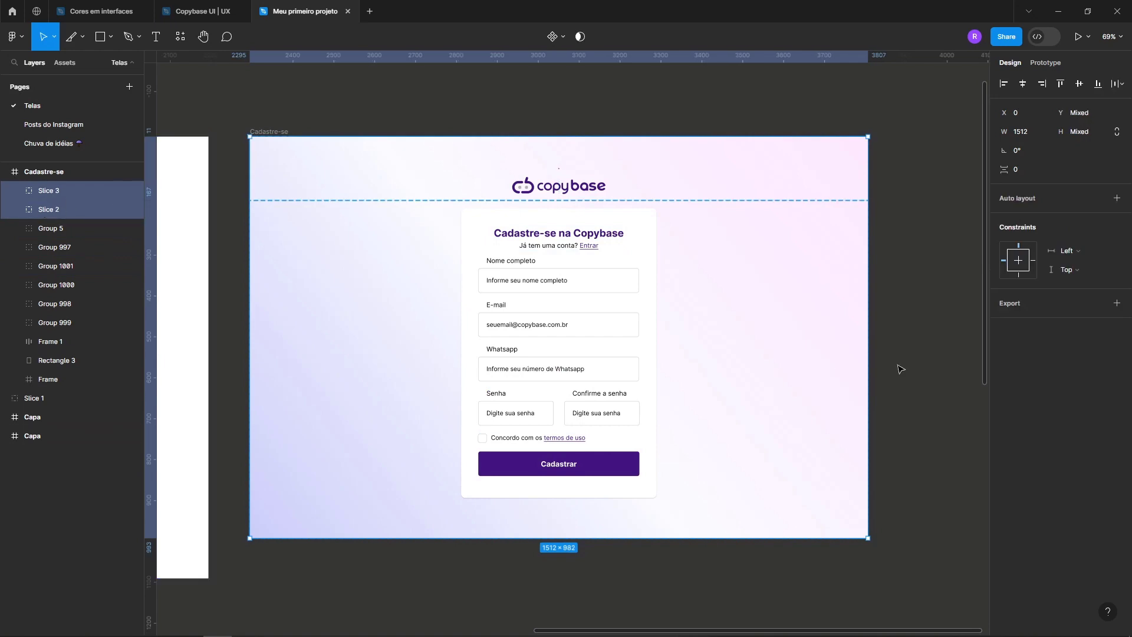
click(1015, 305)
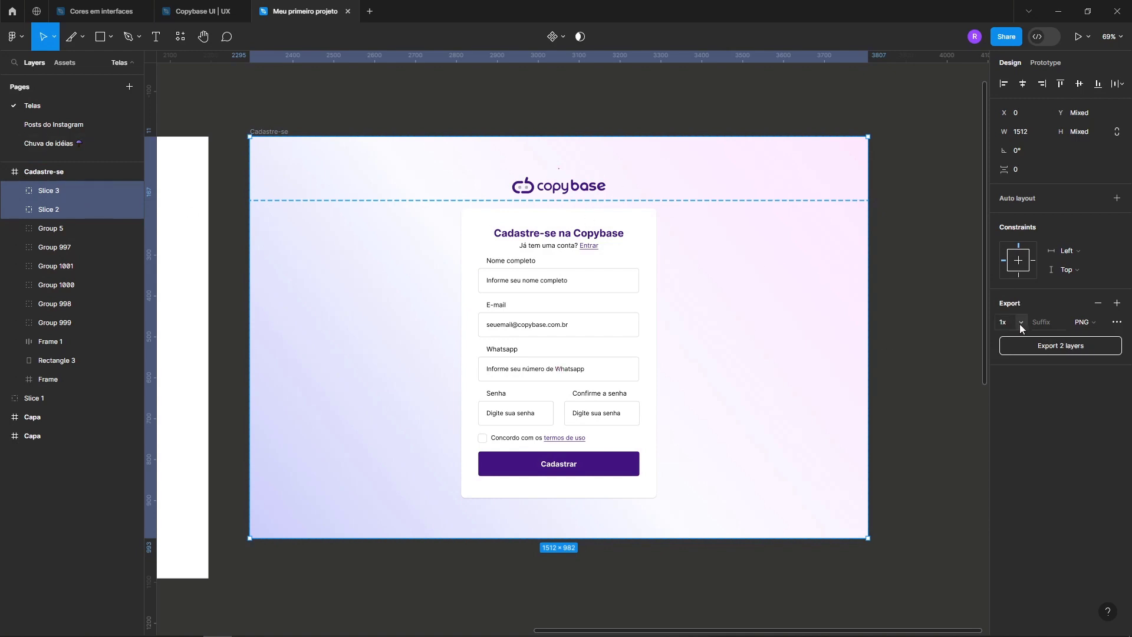
click(1004, 322)
click(1021, 323)
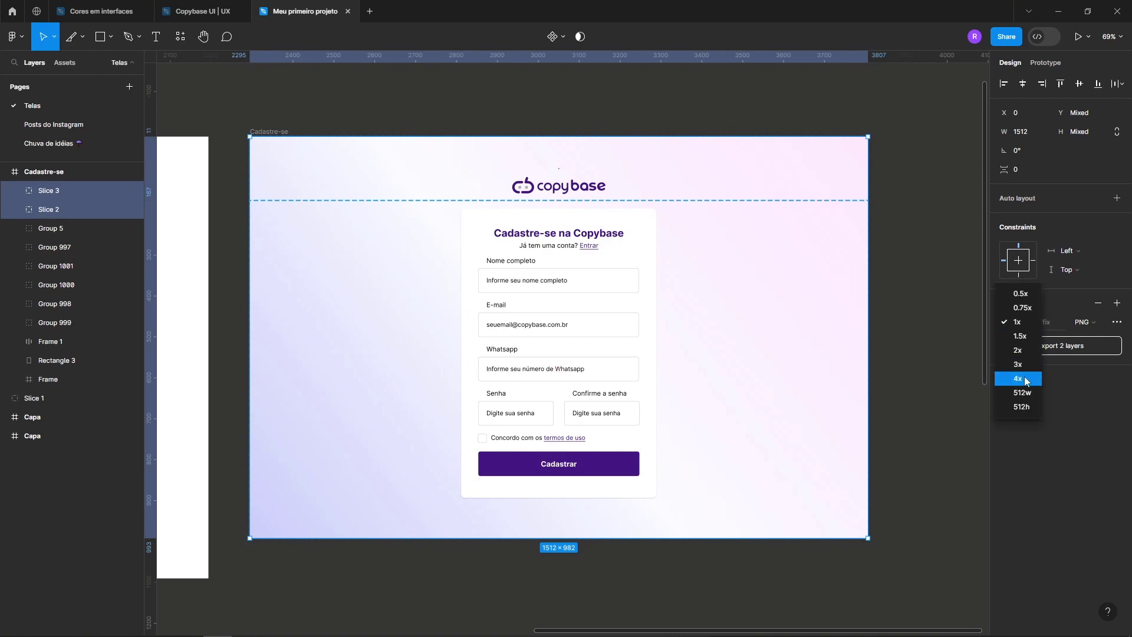
click(1082, 388)
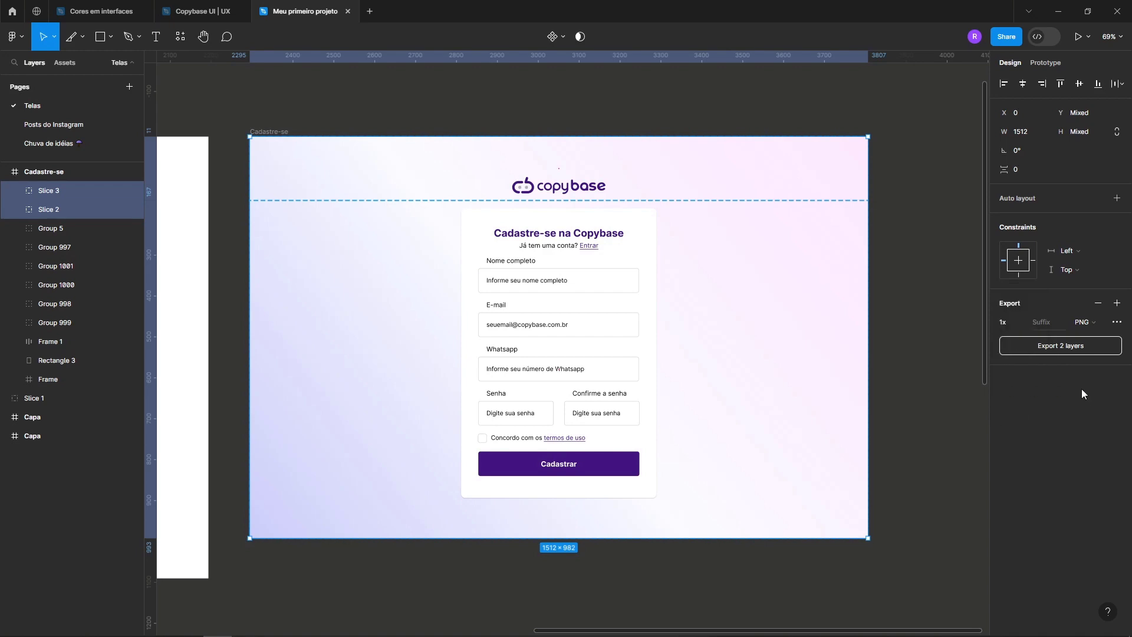
click(1086, 322)
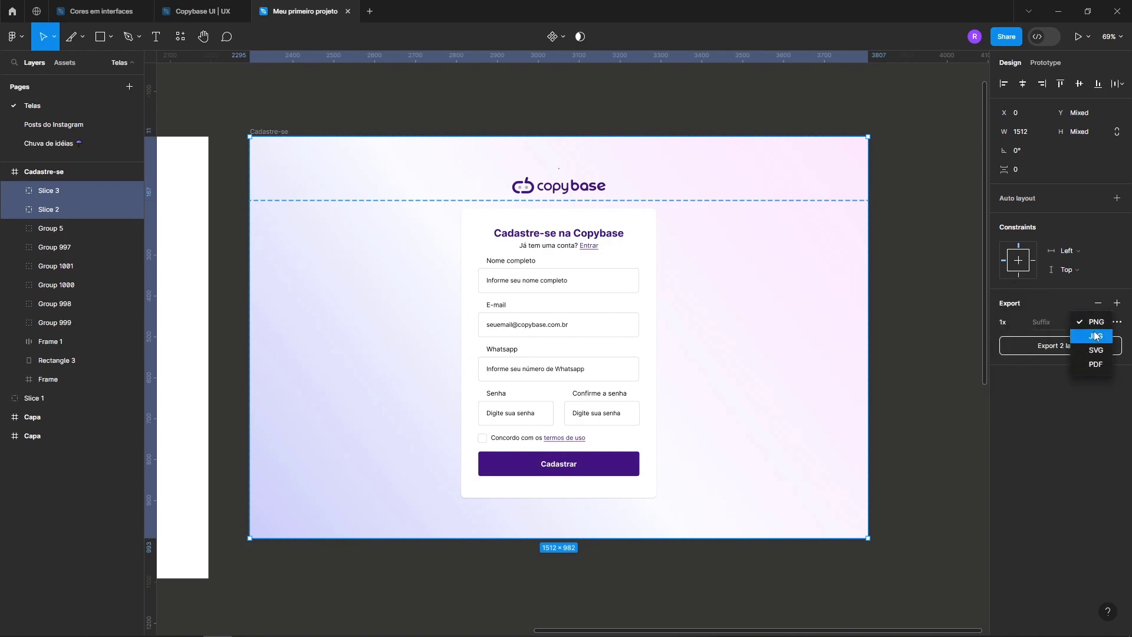
click(1042, 349)
click(1042, 349)
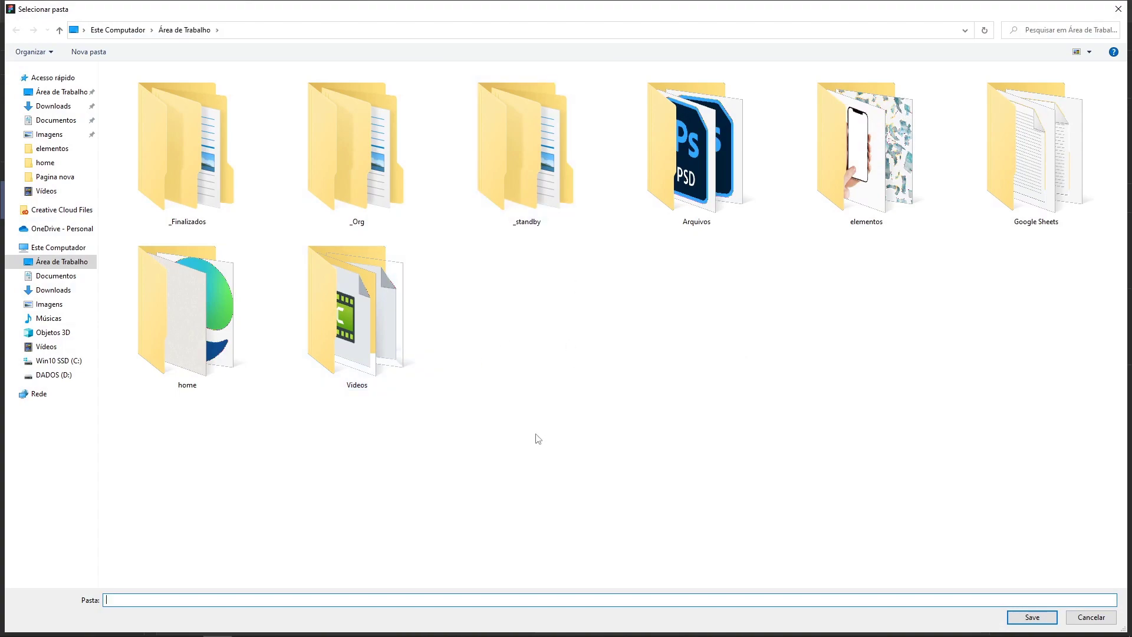
click(1033, 617)
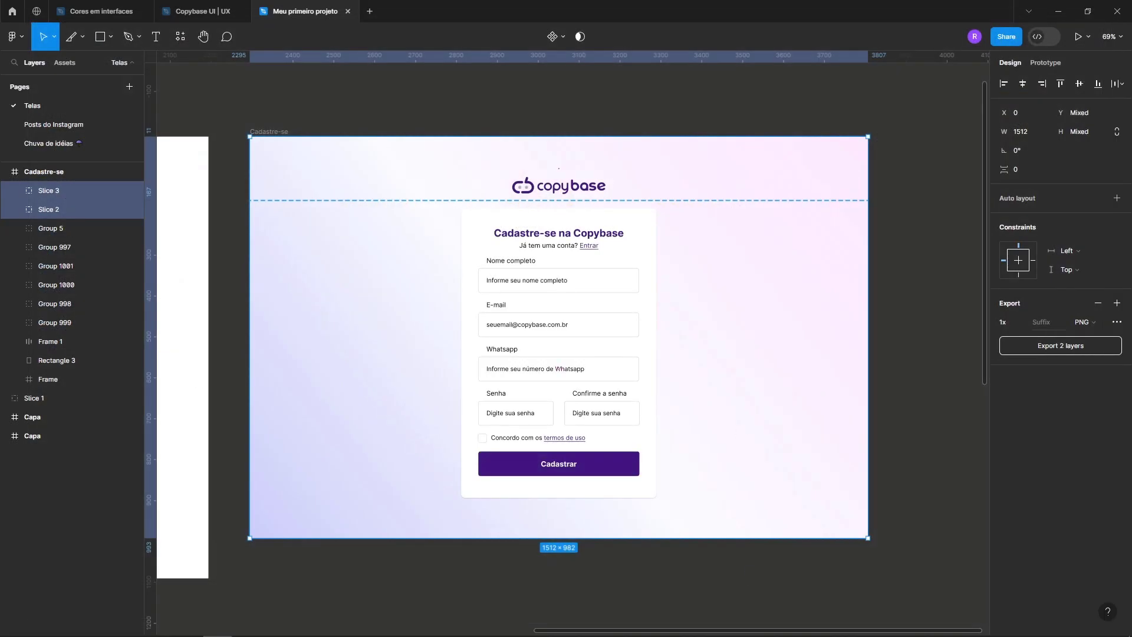
Try placing the exported Slice 2 image from File Explorer above the Cadastre-se frame at X 2295, Y -180, and delete it.
key(alt+Tab)
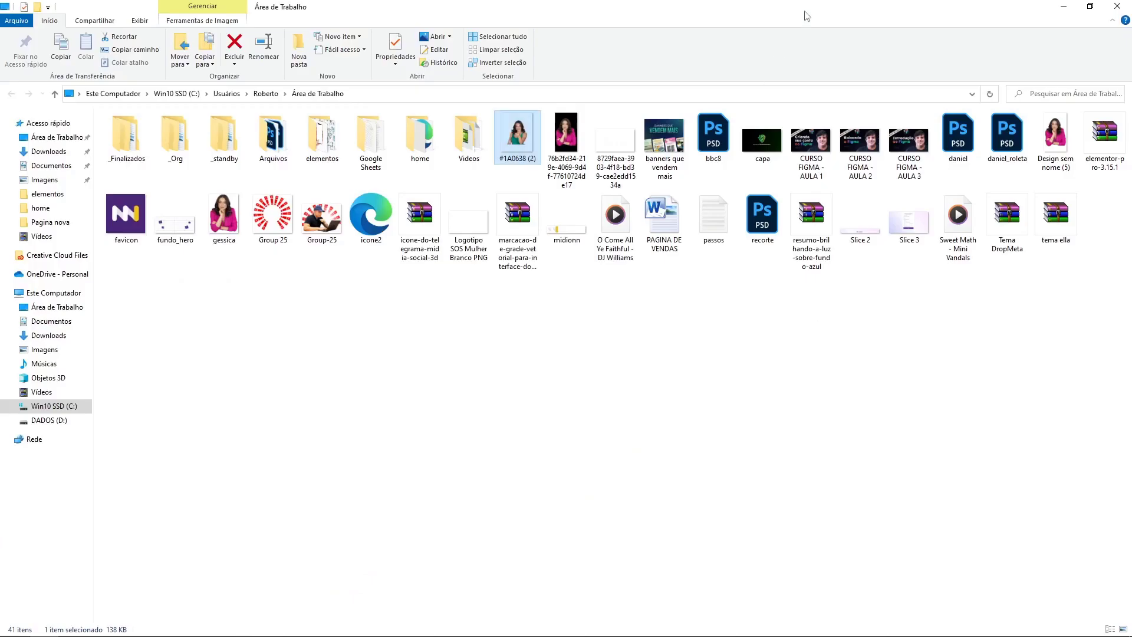
key(alt+Tab)
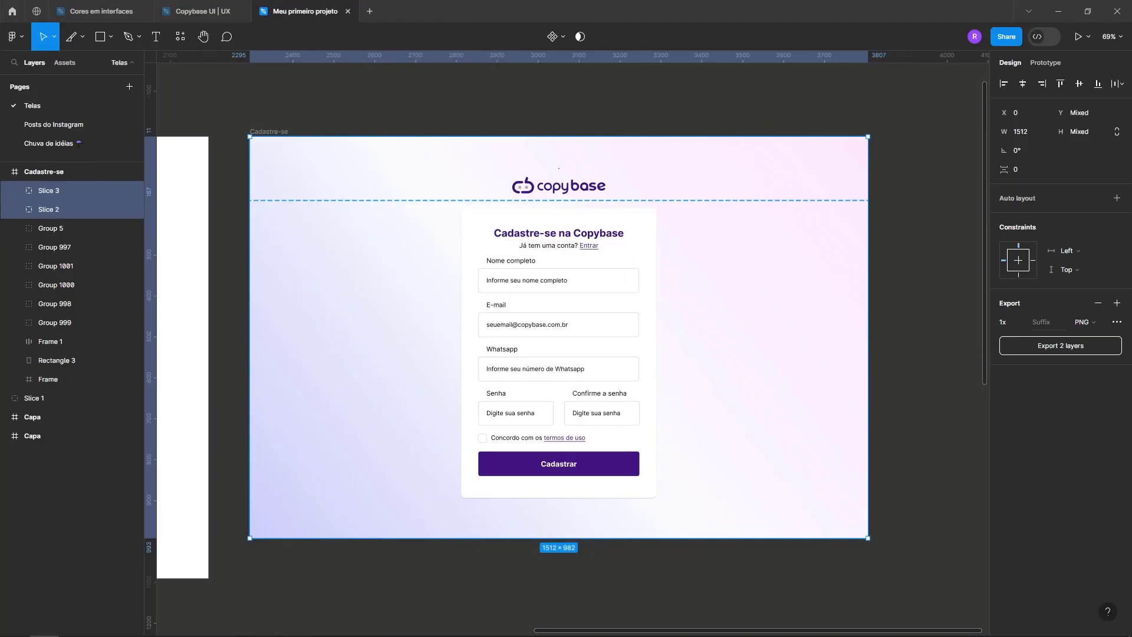
drag(761, 176, 642, 112)
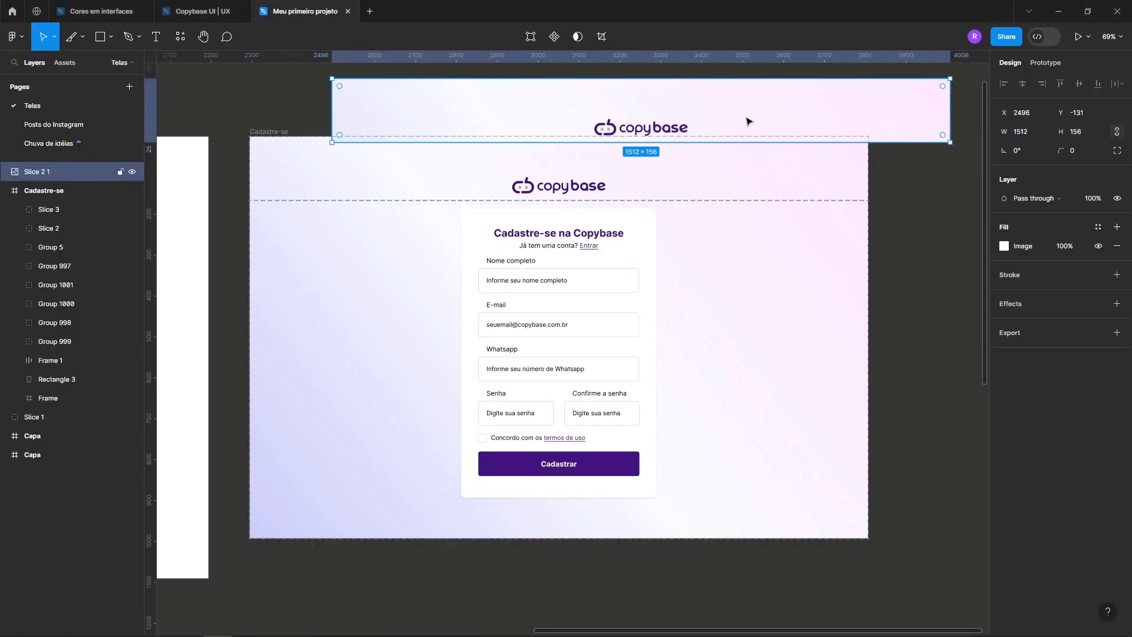
drag(563, 93, 607, 87)
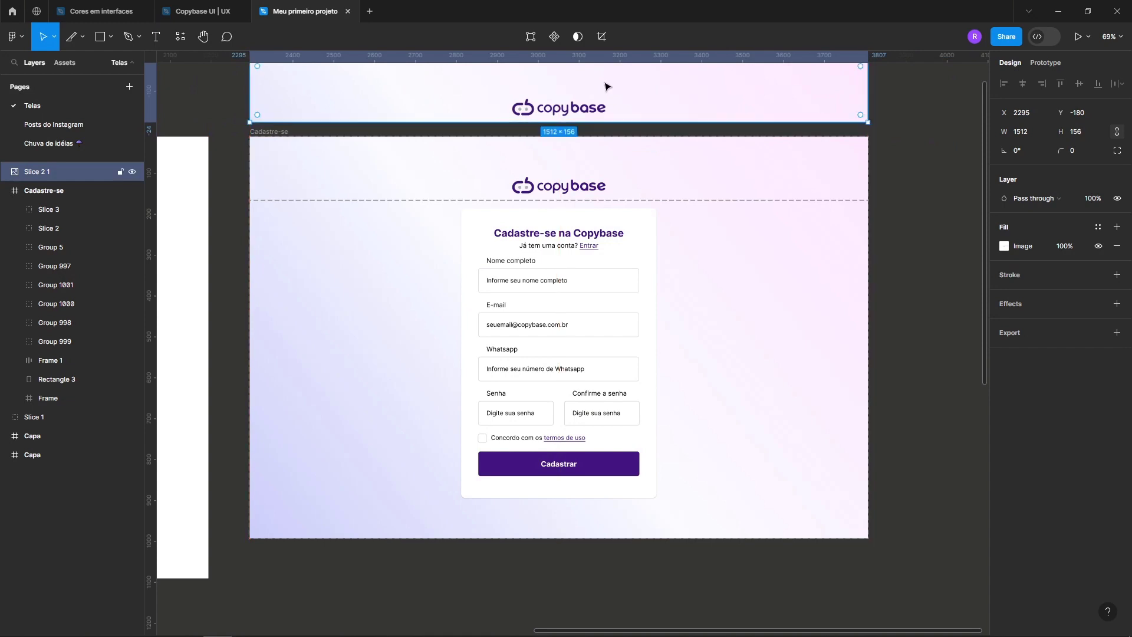
scroll(604, 124, up, 3)
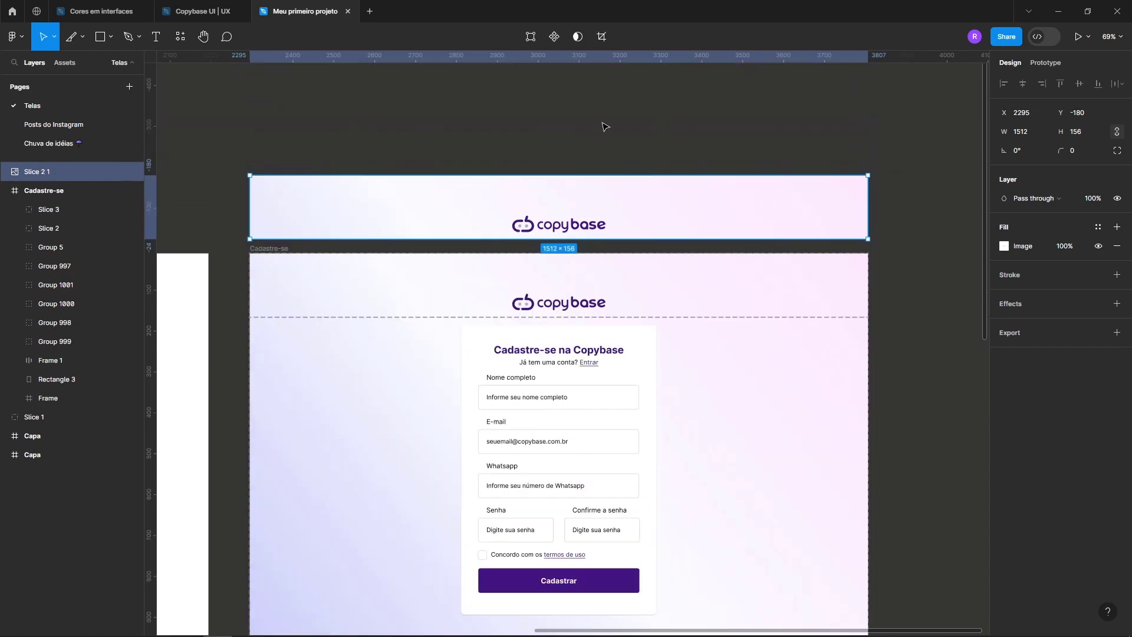
key(Delete)
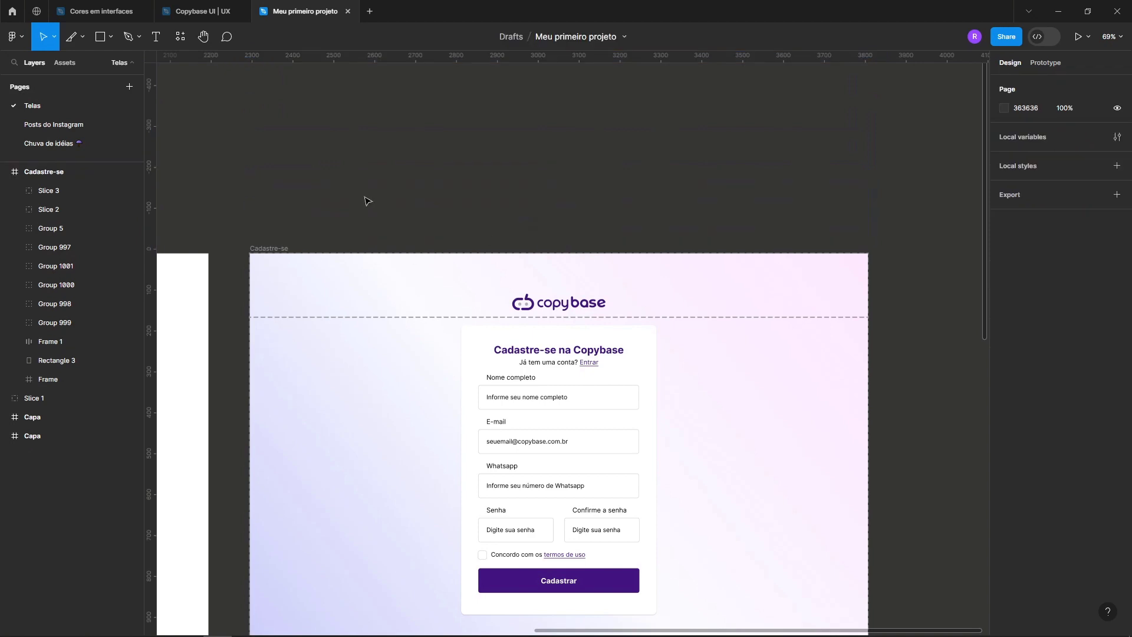
Delete the Cadastre-se frame and the leftover Slice 1 above the upper Capa frame.
scroll(364, 200, down, 3)
click(317, 230)
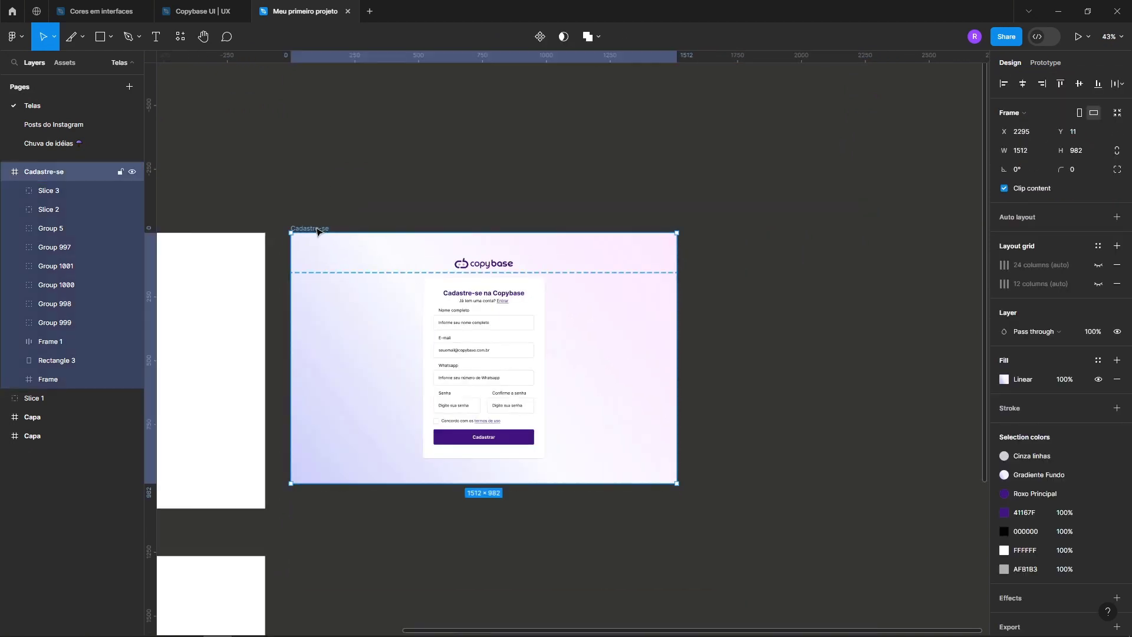
key(Delete)
scroll(305, 199, left, 5)
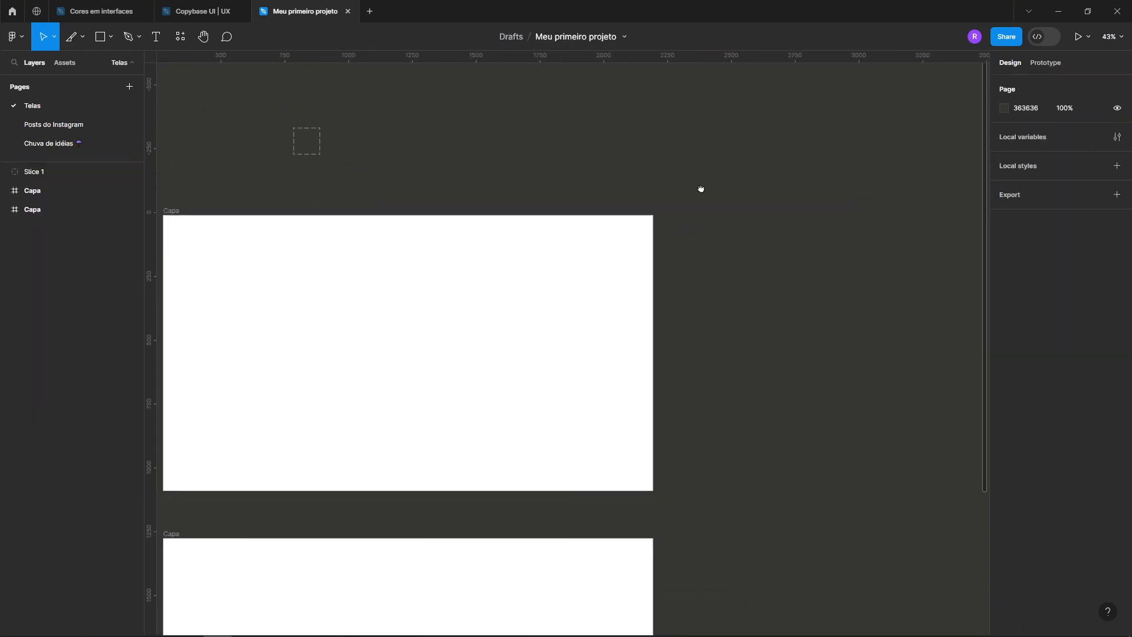
click(423, 144)
key(Delete)
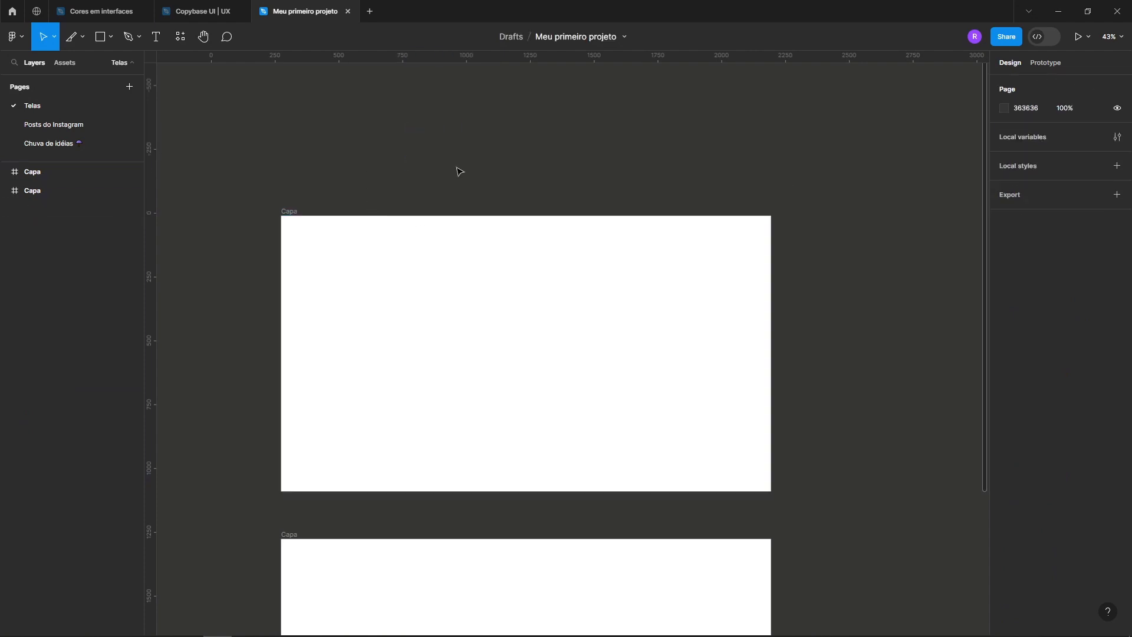
Look over the region tools and switch from Slice back to the Frame tool.
scroll(472, 281, up, 2)
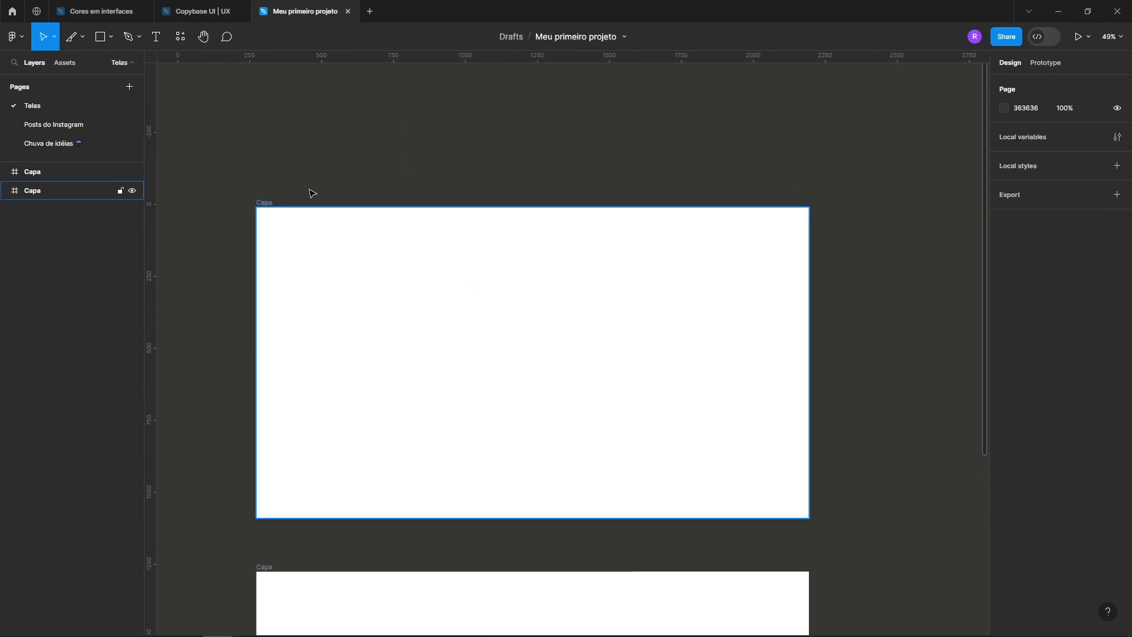
click(82, 36)
click(82, 37)
click(78, 39)
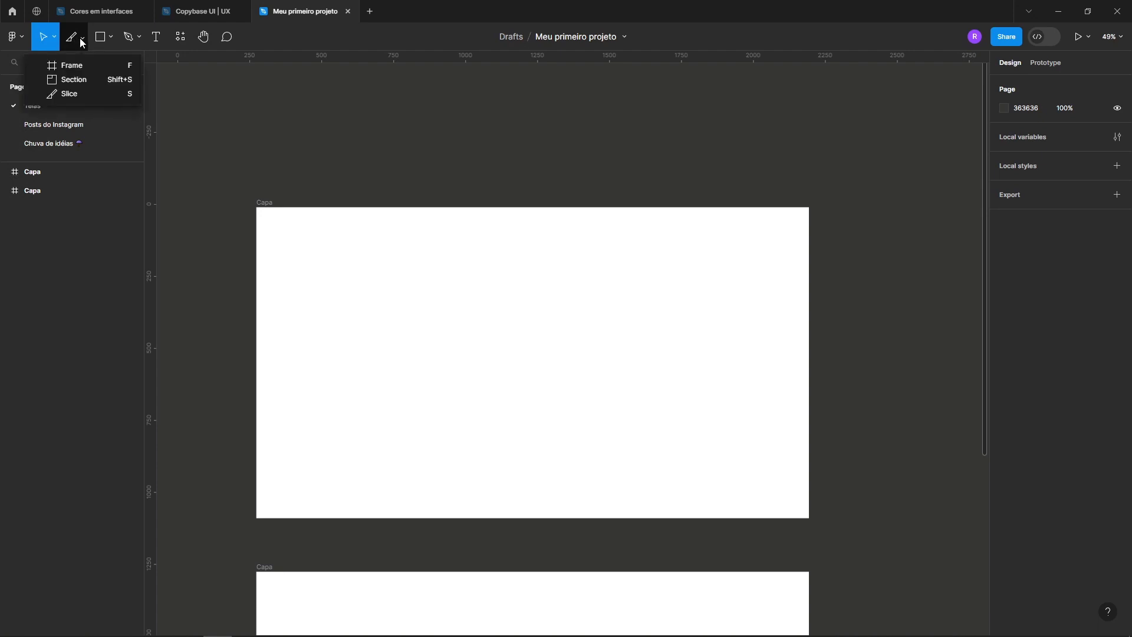
click(69, 59)
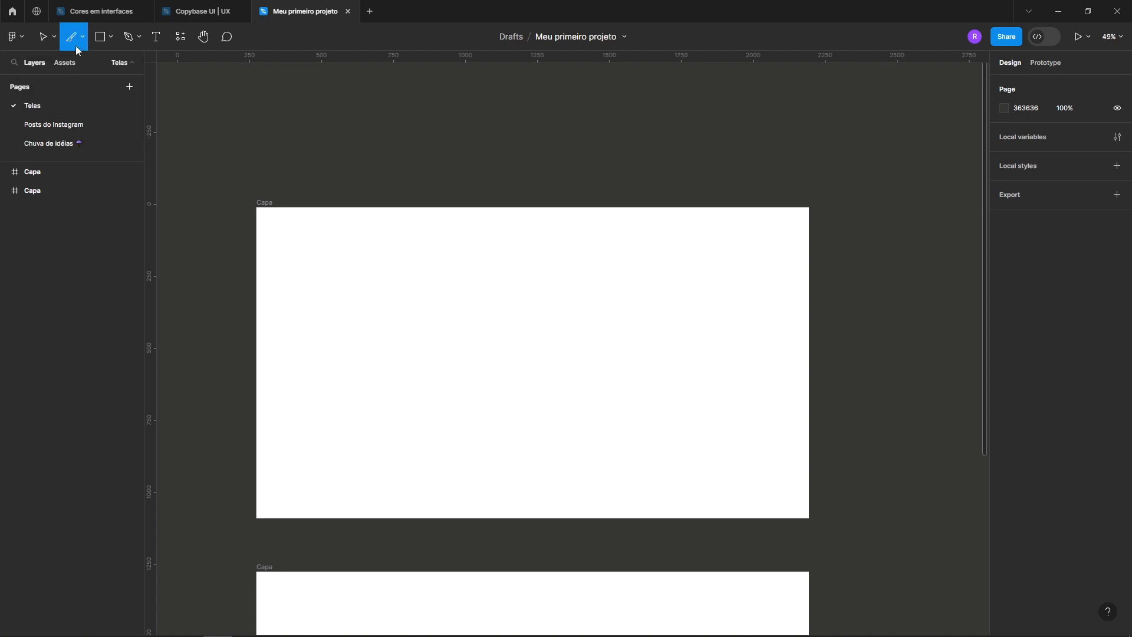
click(82, 38)
click(70, 64)
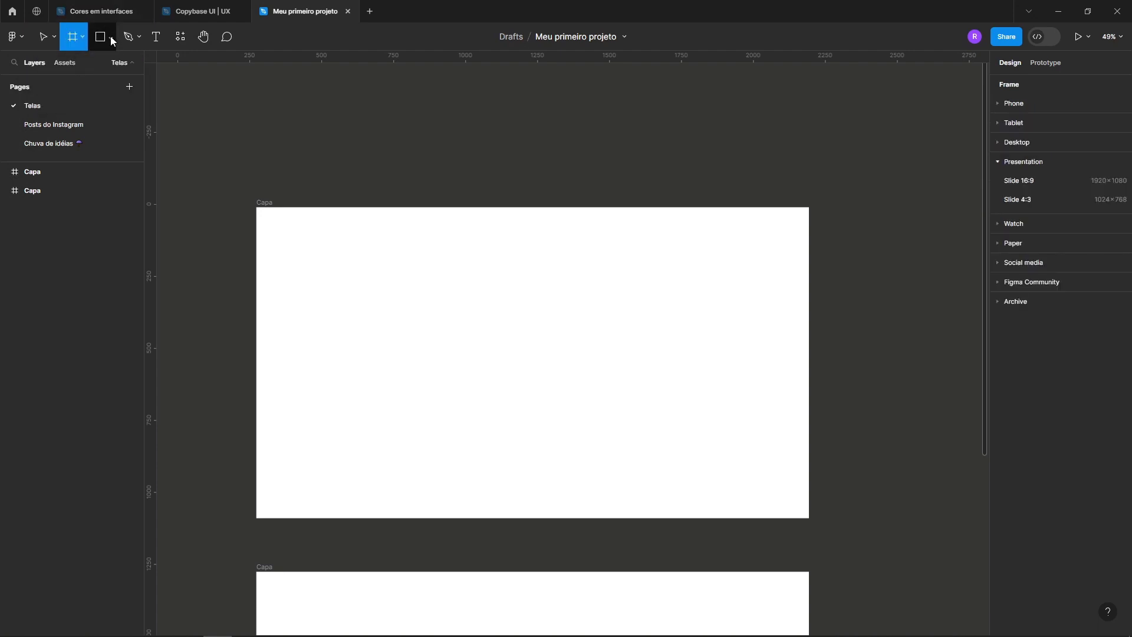
Draw a rectangle about 1543 × 1192 overlapping the upper Capa frame and extending past its left edge.
click(107, 39)
click(112, 40)
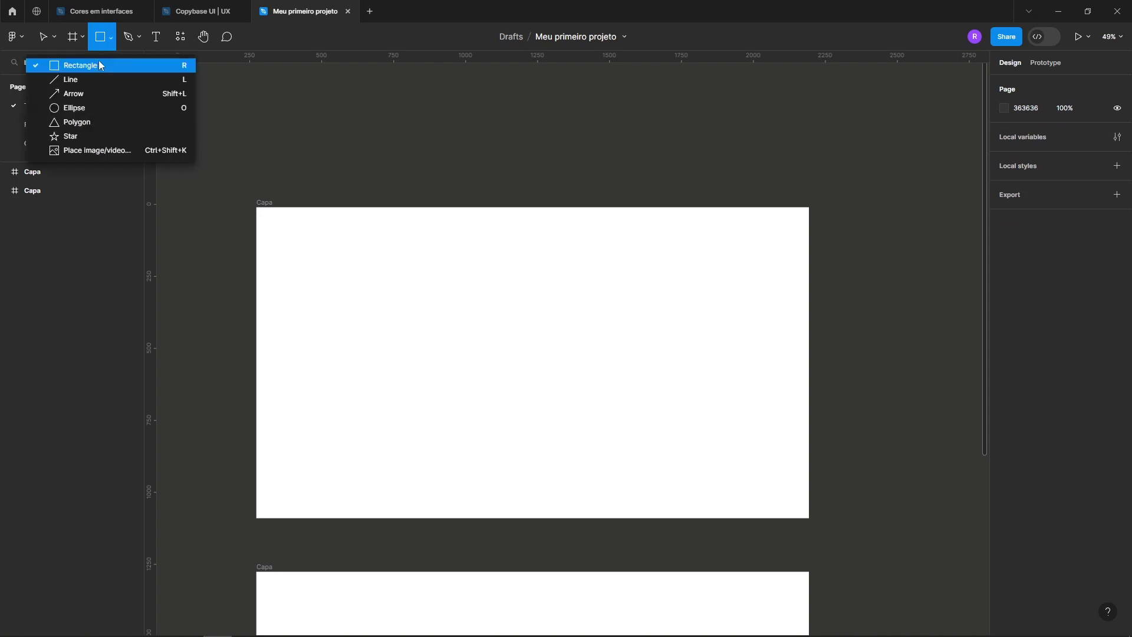
click(98, 62)
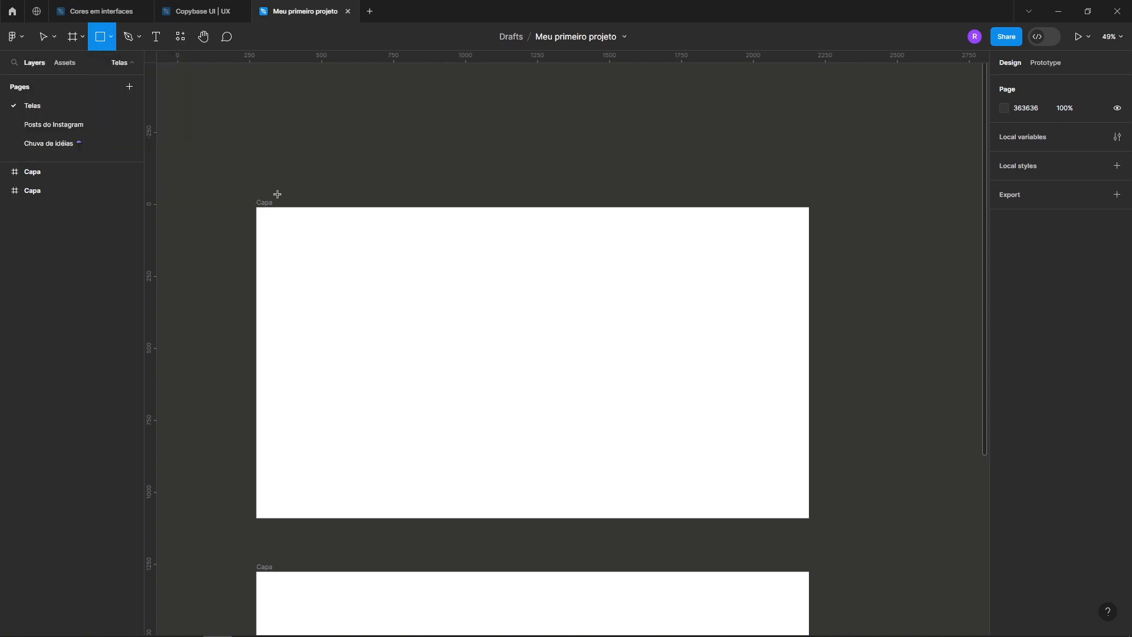
drag(219, 193, 664, 535)
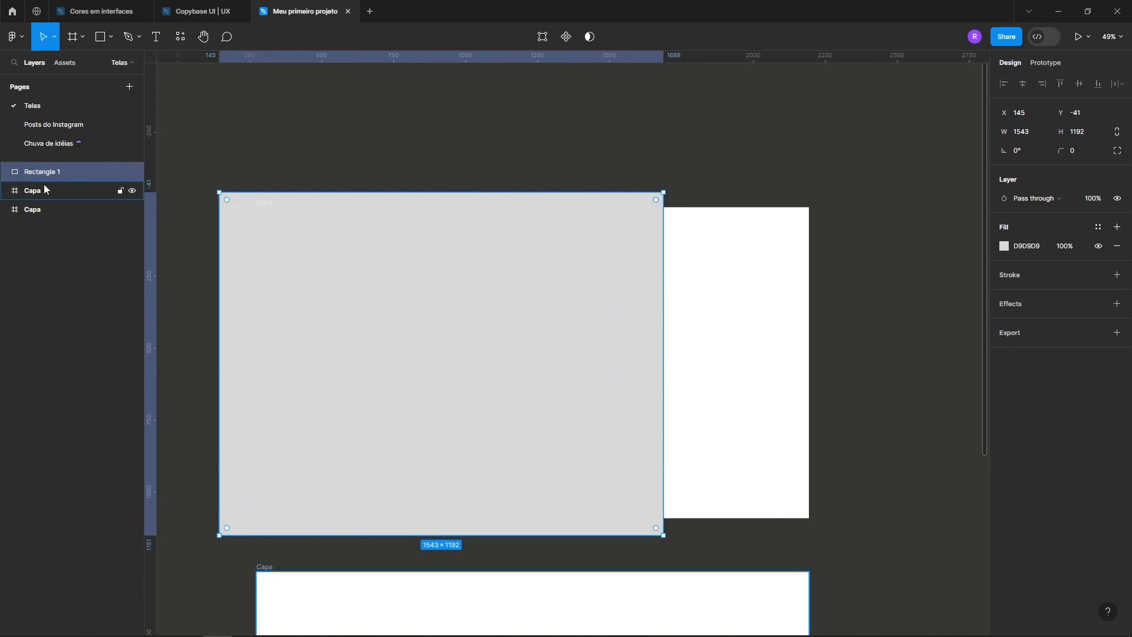
Set the rectangle's fill to dark grey 454545 and nest it inside the upper Capa frame on the canvas.
drag(43, 172, 38, 190)
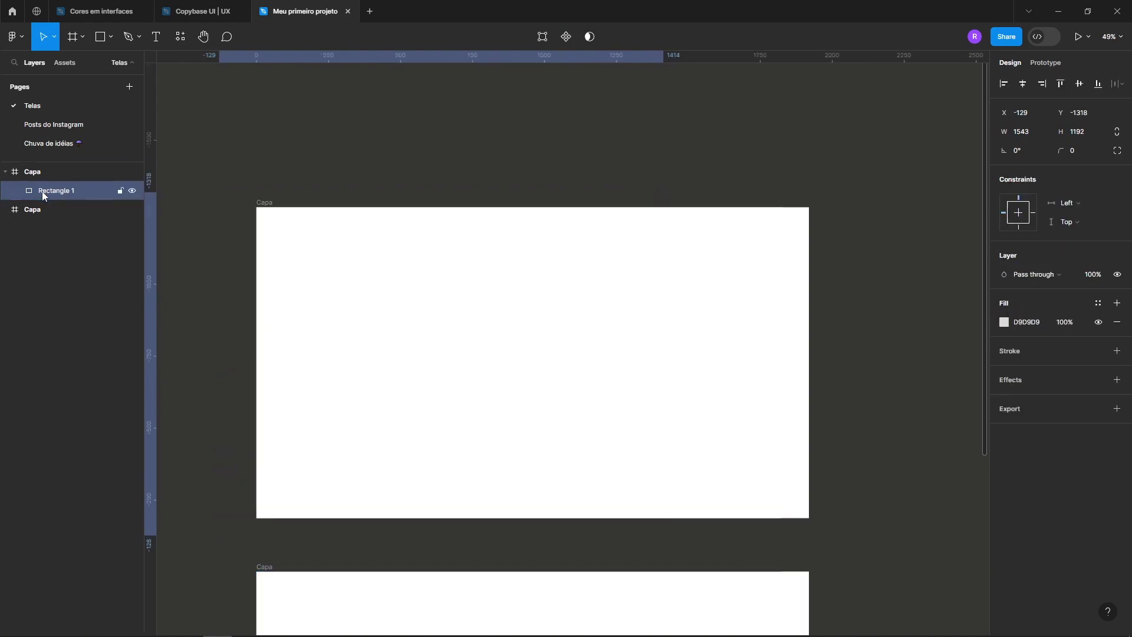
click(1005, 323)
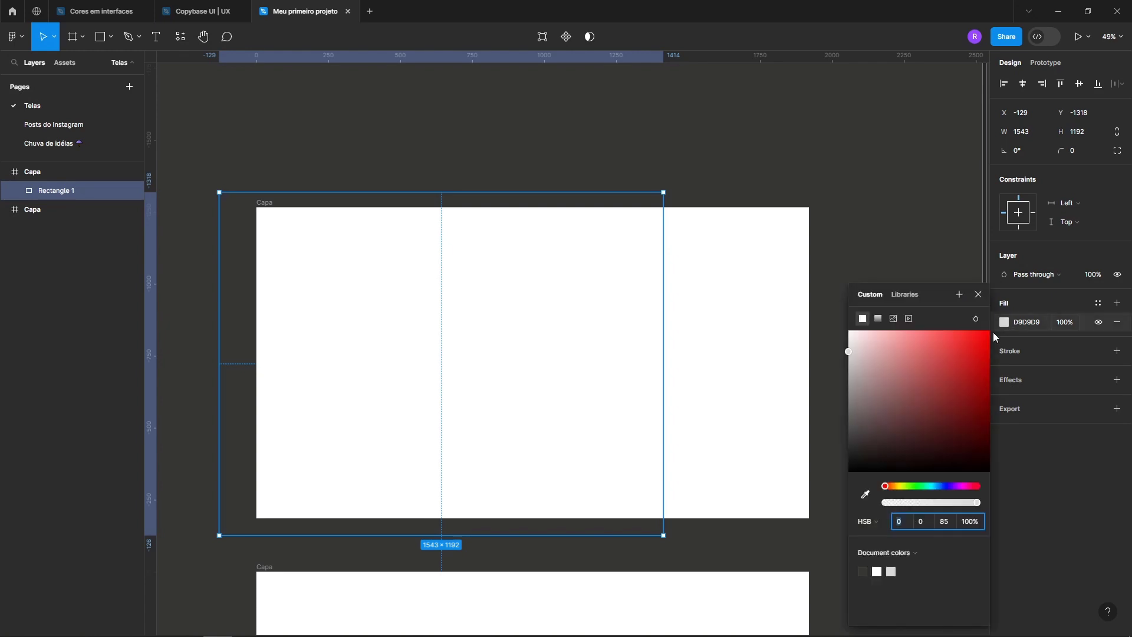
drag(849, 348, 849, 434)
drag(59, 190, 68, 211)
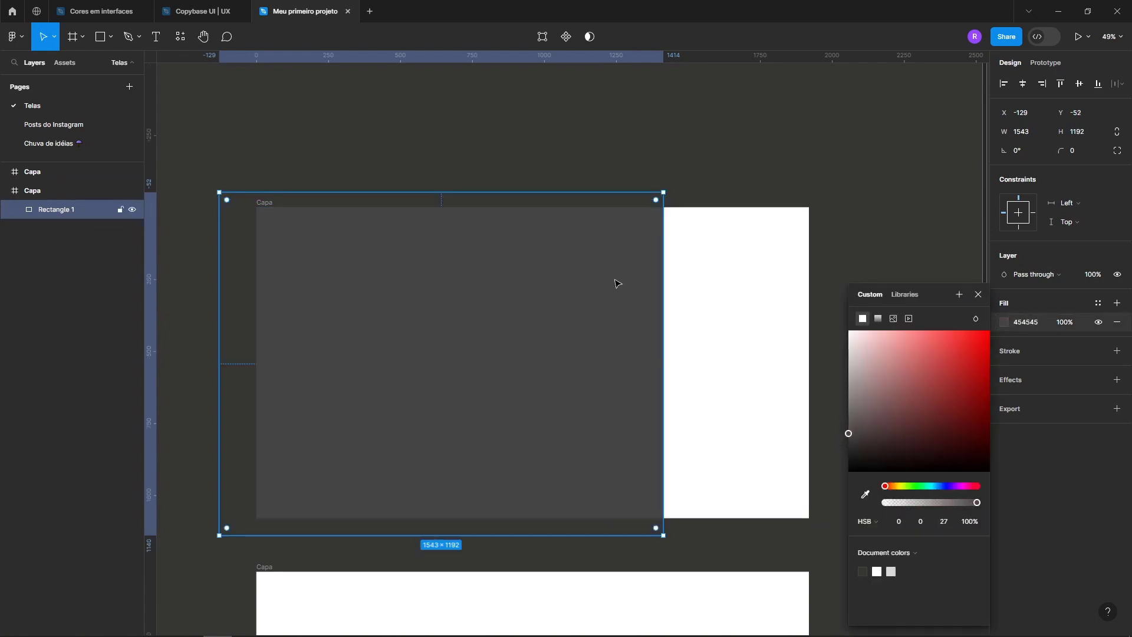
Narrow the dark rectangle so its right edge meets the horizontal middle of the upper Capa frame.
drag(662, 279, 532, 277)
click(642, 291)
click(548, 274)
click(715, 304)
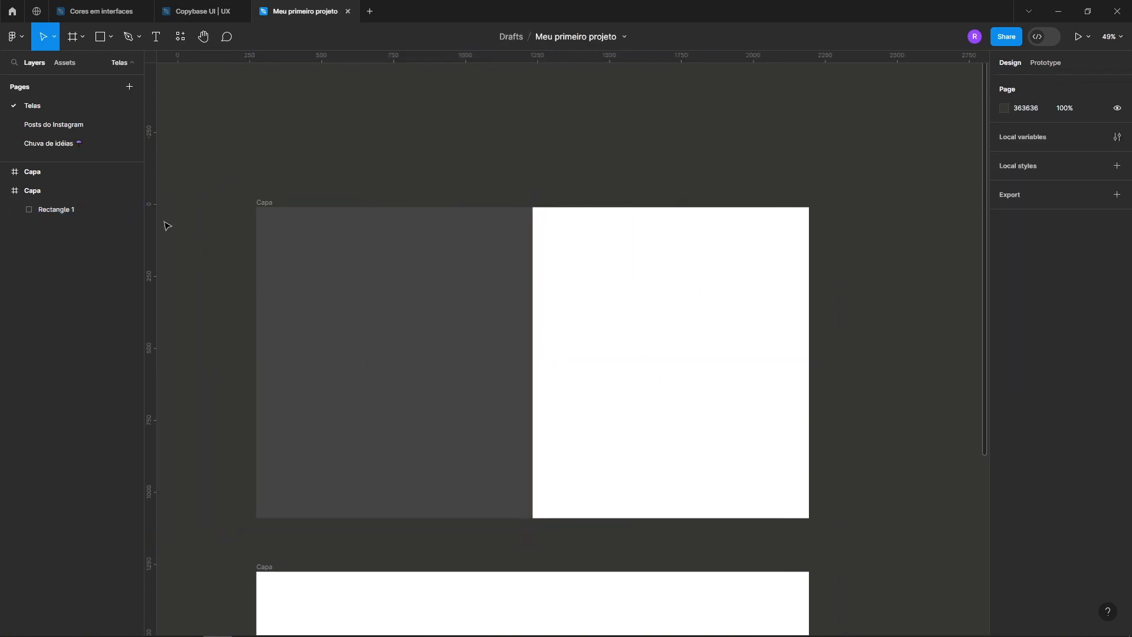
Draw a horizontal line about 813 long across the dark rectangle and change its stroke to white.
click(115, 41)
click(88, 84)
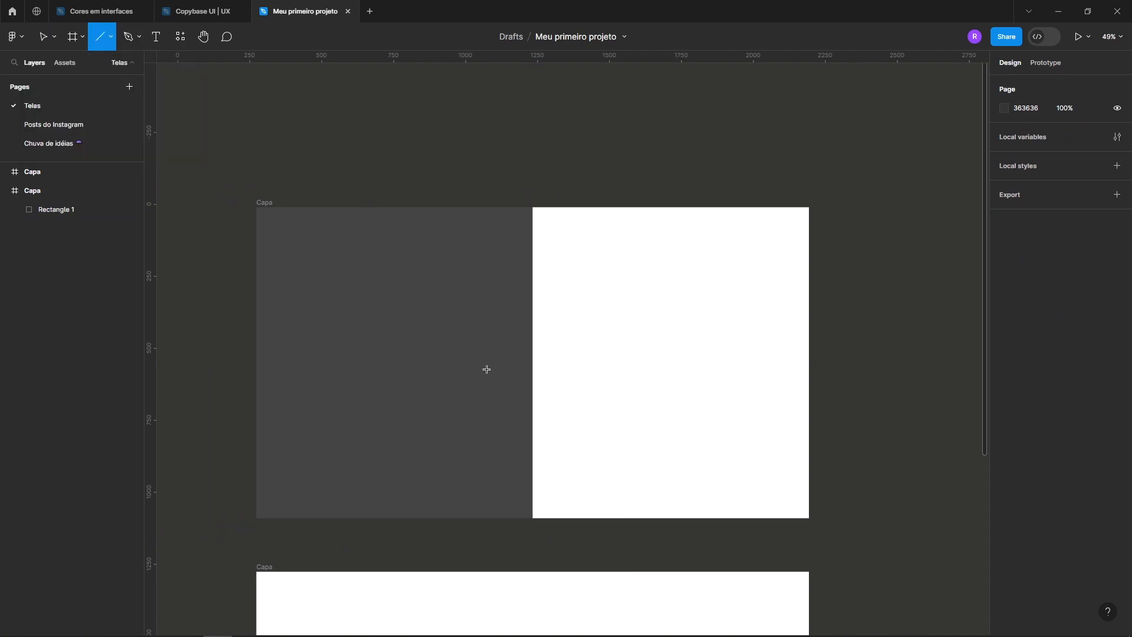
drag(518, 368, 284, 369)
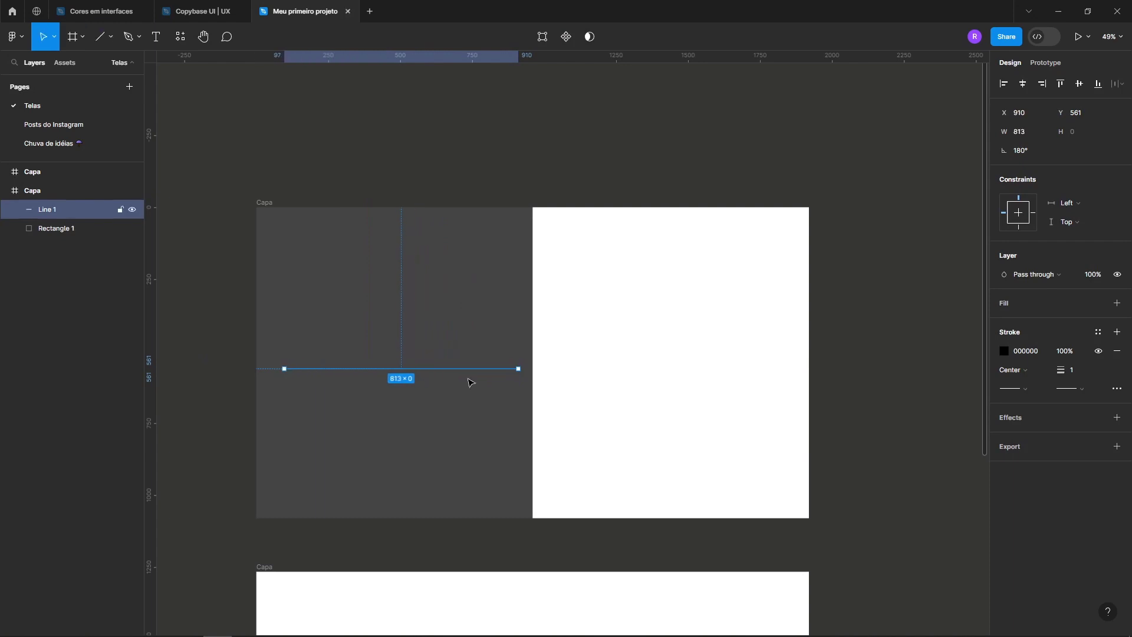
click(1005, 351)
click(849, 330)
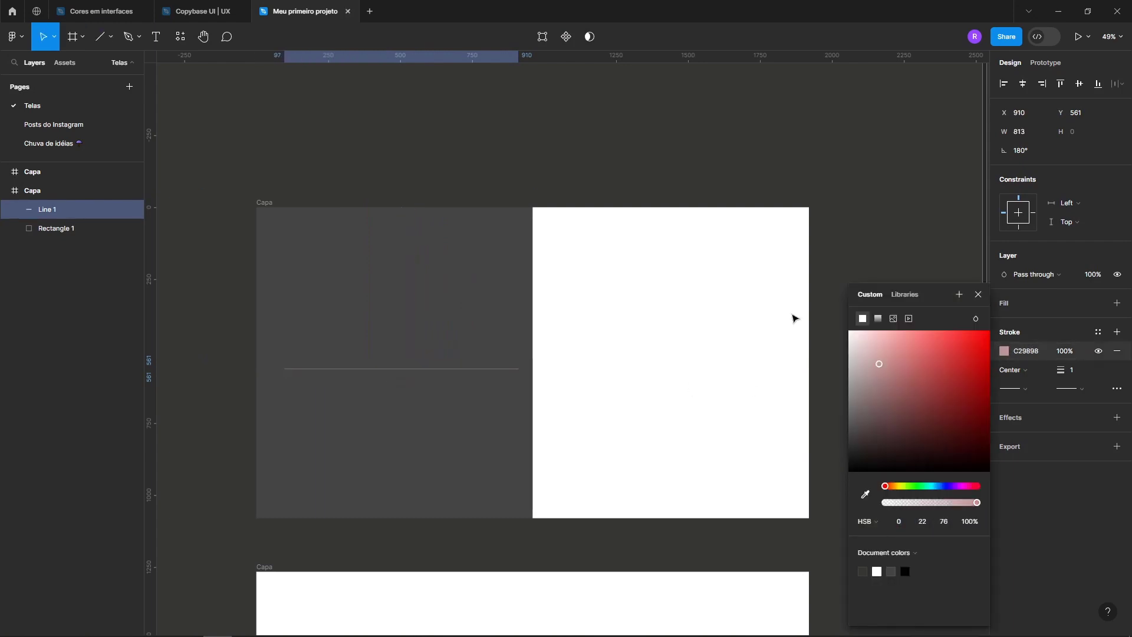
click(676, 155)
Draw a nearly horizontal arrow about 341 long above the line, pointing right, and lighten its stroke to near-white.
click(108, 30)
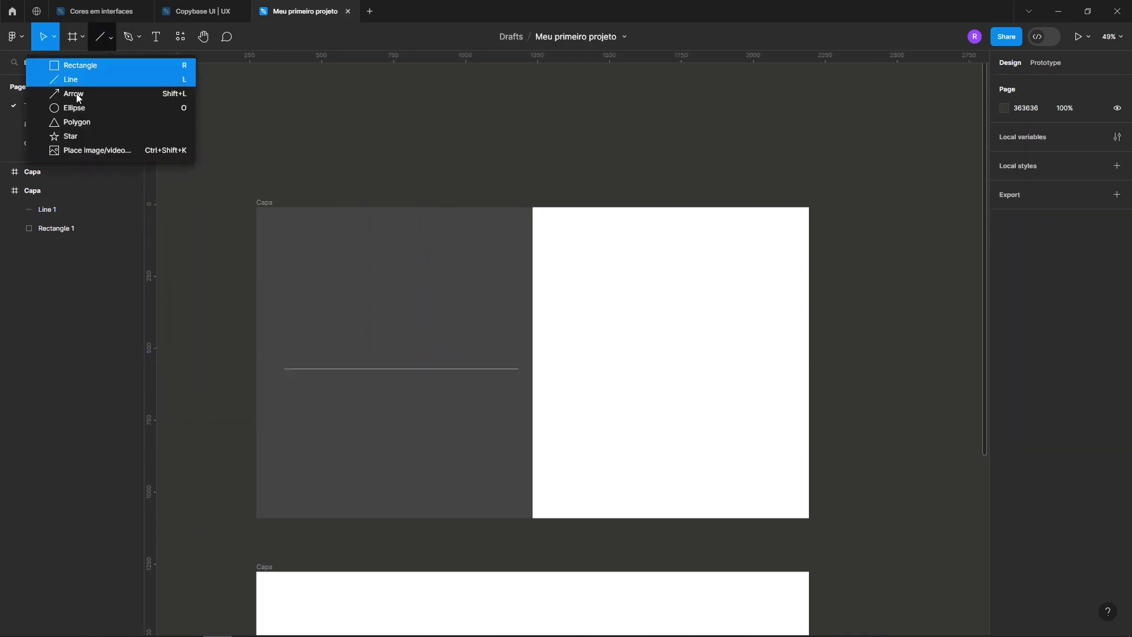
click(76, 95)
drag(353, 321, 452, 317)
click(1004, 352)
drag(908, 377, 745, 299)
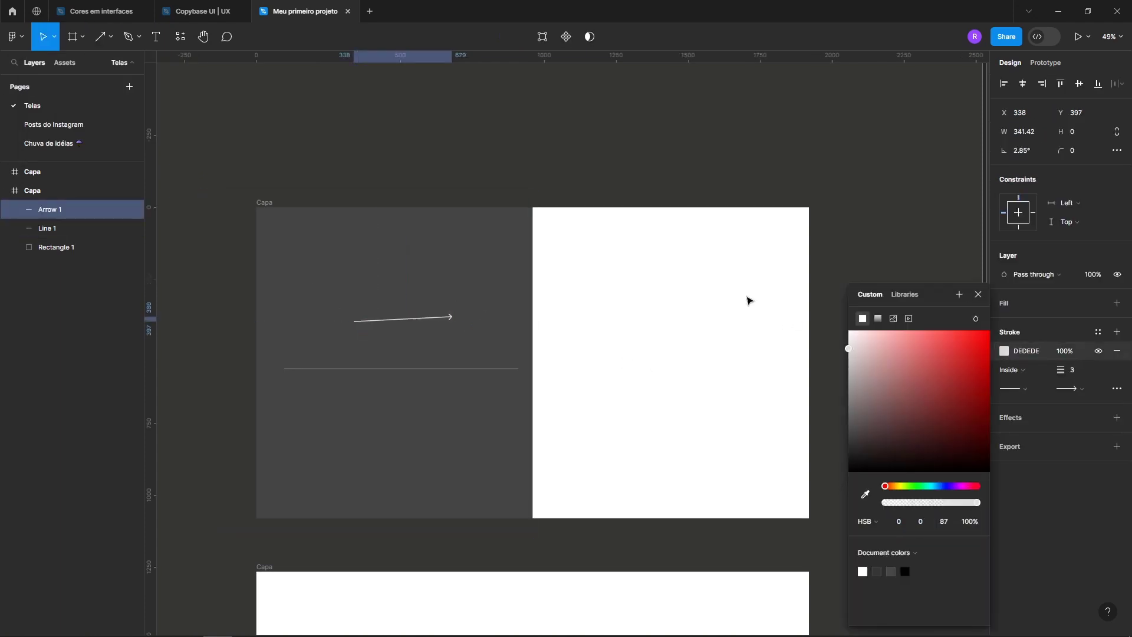
click(709, 171)
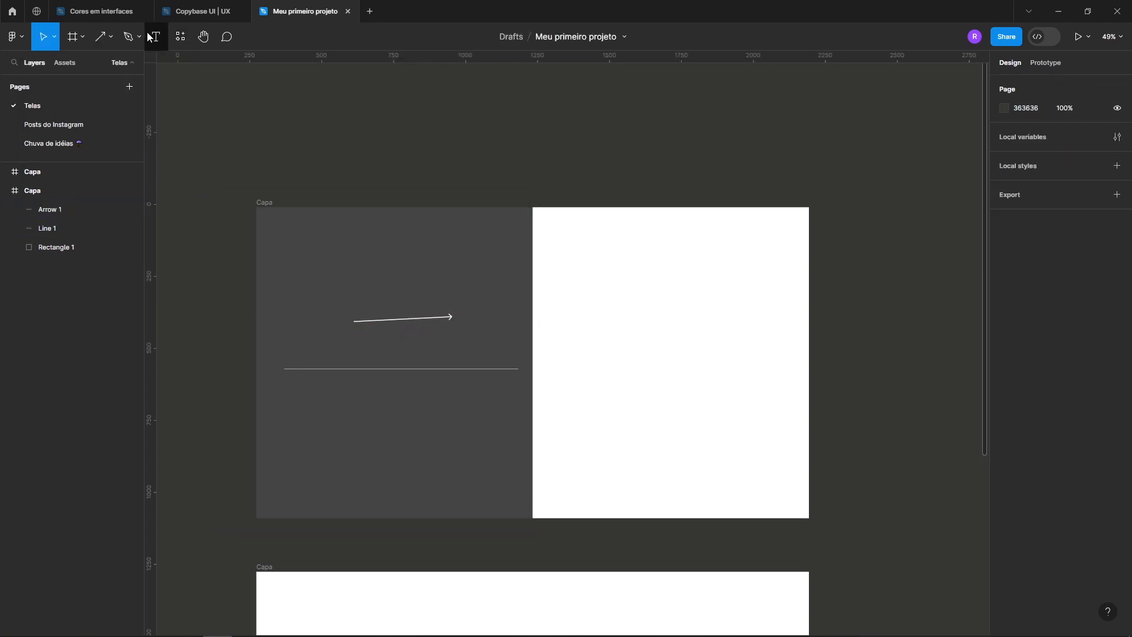
Draw a circle about 199 by 199 above the arrow on the dark rectangle.
click(97, 38)
click(110, 42)
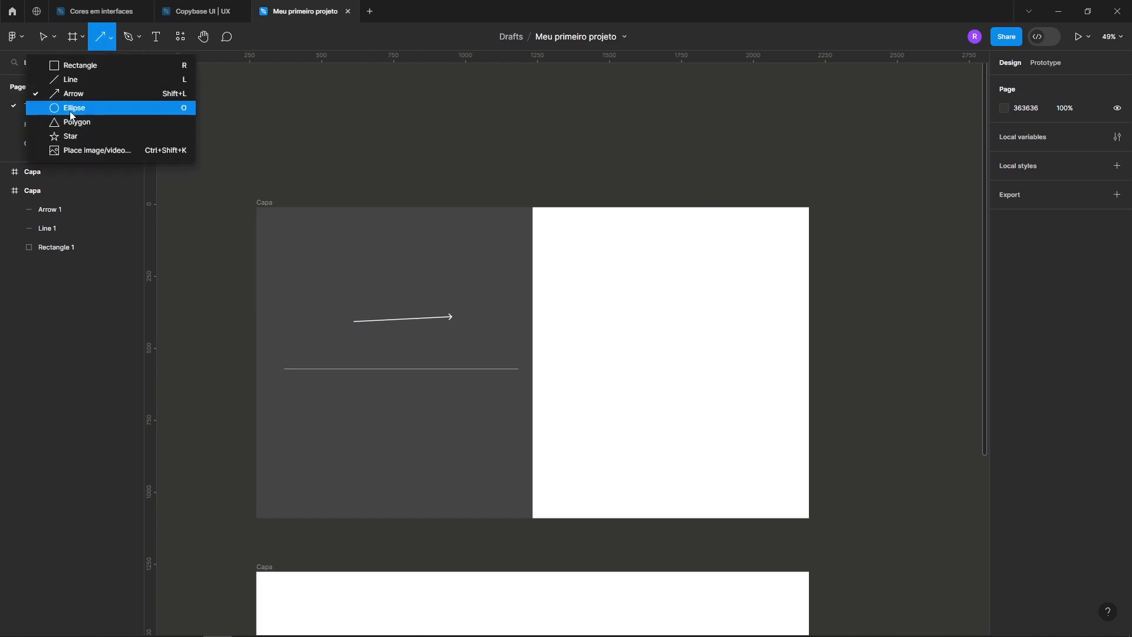
click(70, 108)
drag(394, 229, 452, 285)
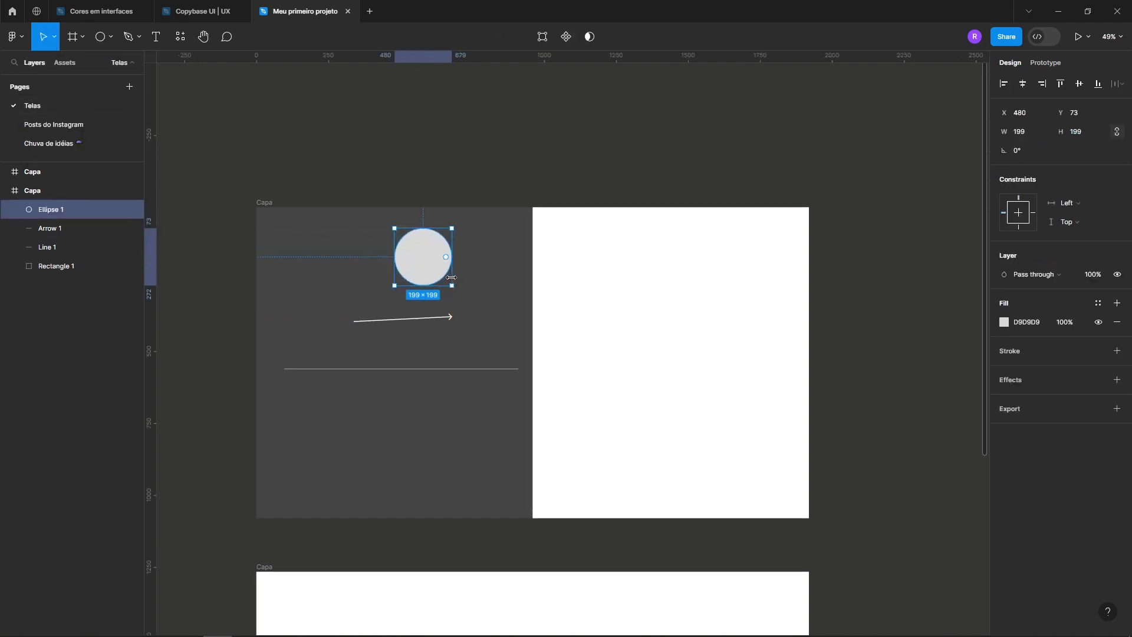
Draw a triangle about 146 by 146 to the left of the arrow on the dark rectangle.
click(107, 47)
click(110, 41)
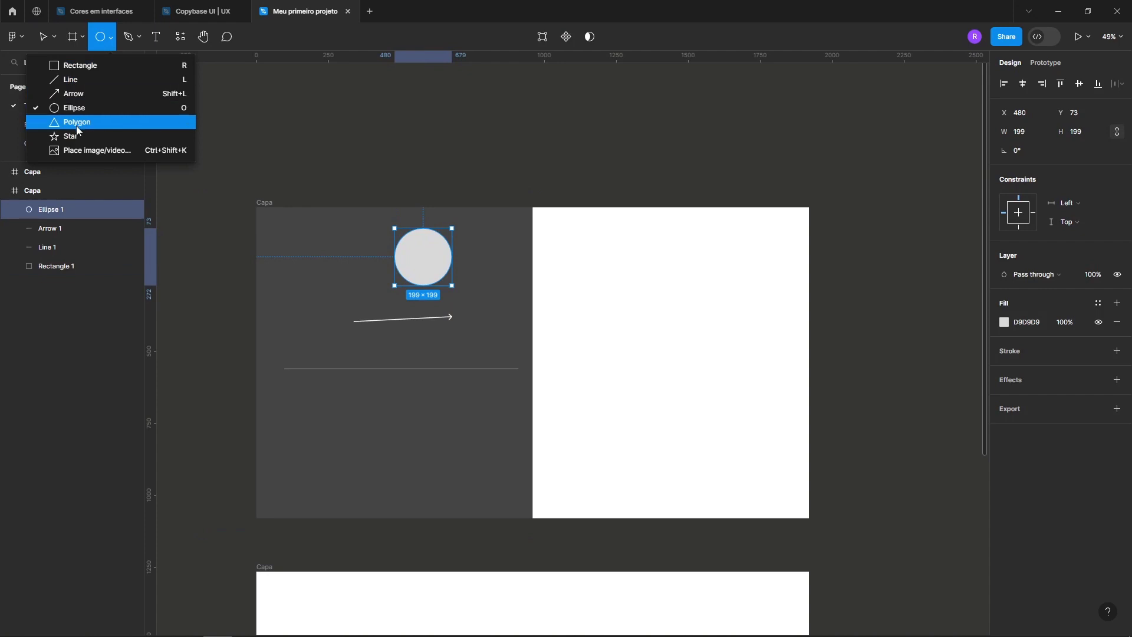
click(74, 119)
drag(293, 280, 334, 322)
Draw a star about 234 by 234 below the horizontal line on the dark rectangle.
click(110, 37)
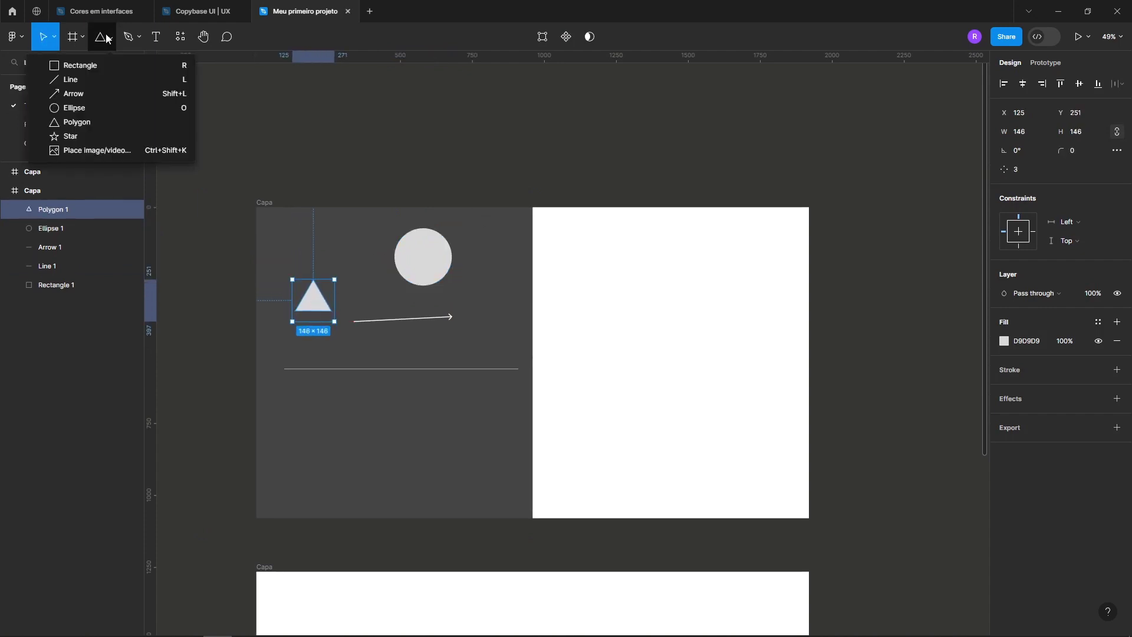
click(71, 136)
drag(374, 443, 478, 361)
Round the star's corners to a radius of 7 and reshape it to 9 points with an 80% ratio.
scroll(377, 442, up, 10)
drag(415, 286, 380, 288)
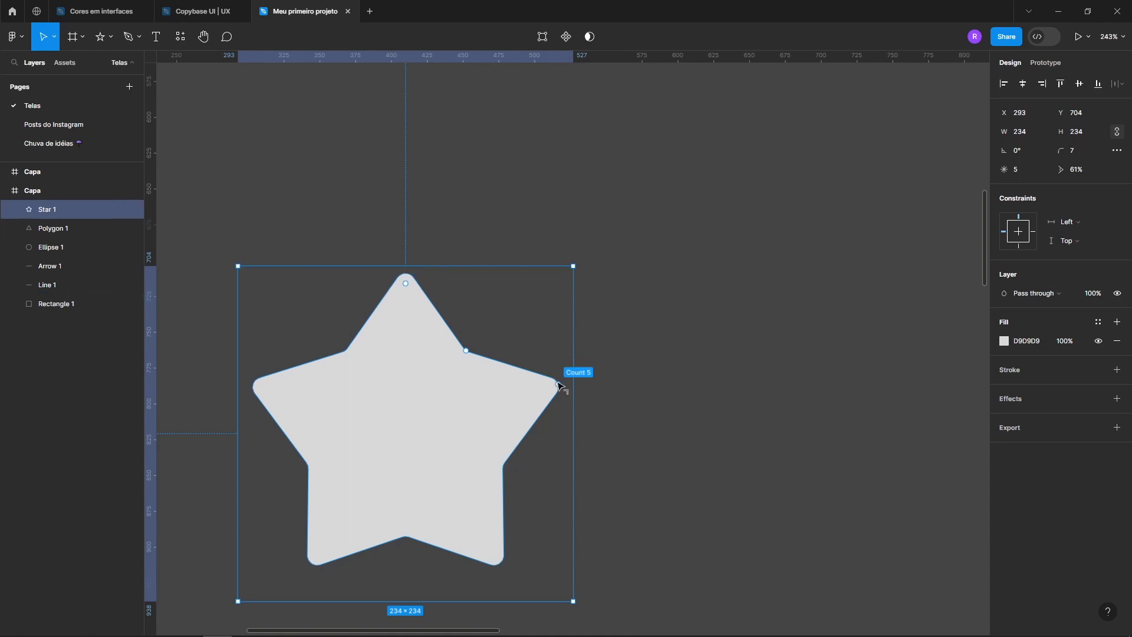
drag(561, 387, 457, 310)
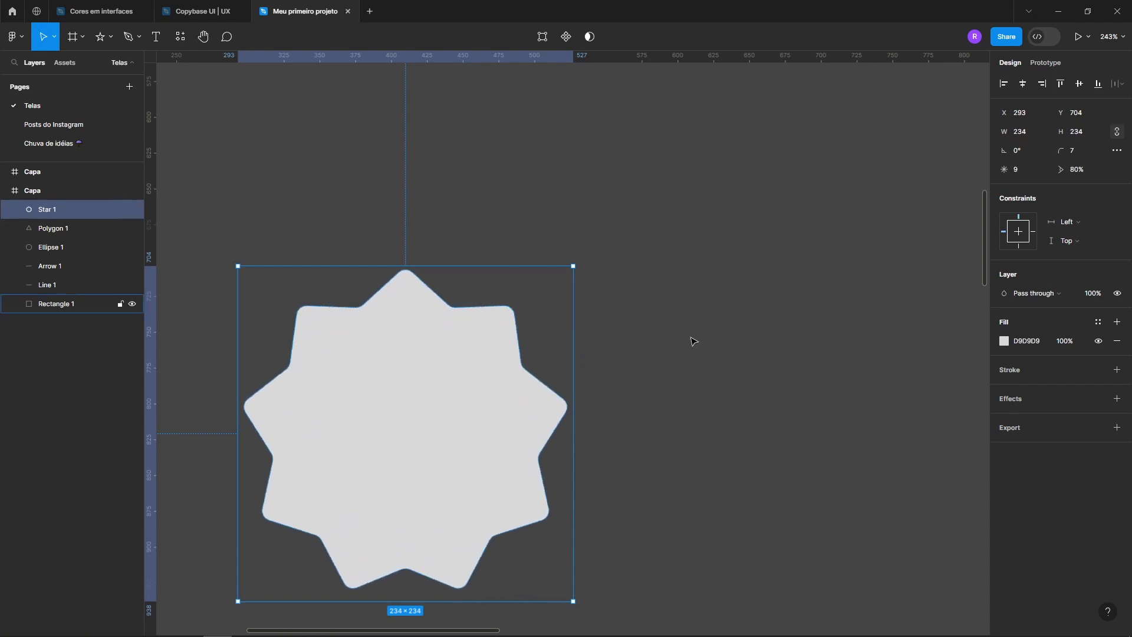
Add the text "50%opff" in the middle of the star and bring it to the front.
ctrl+scroll(511, 358, down, 1)
ctrl+scroll(501, 348, down, 2)
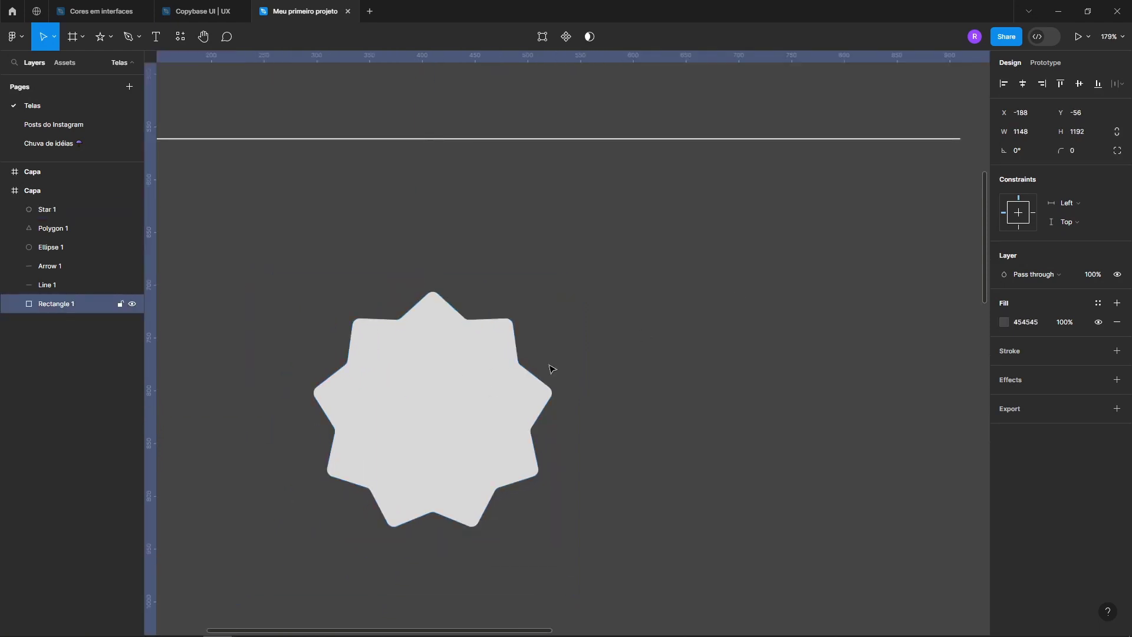
key(t)
click(436, 404)
text(50)
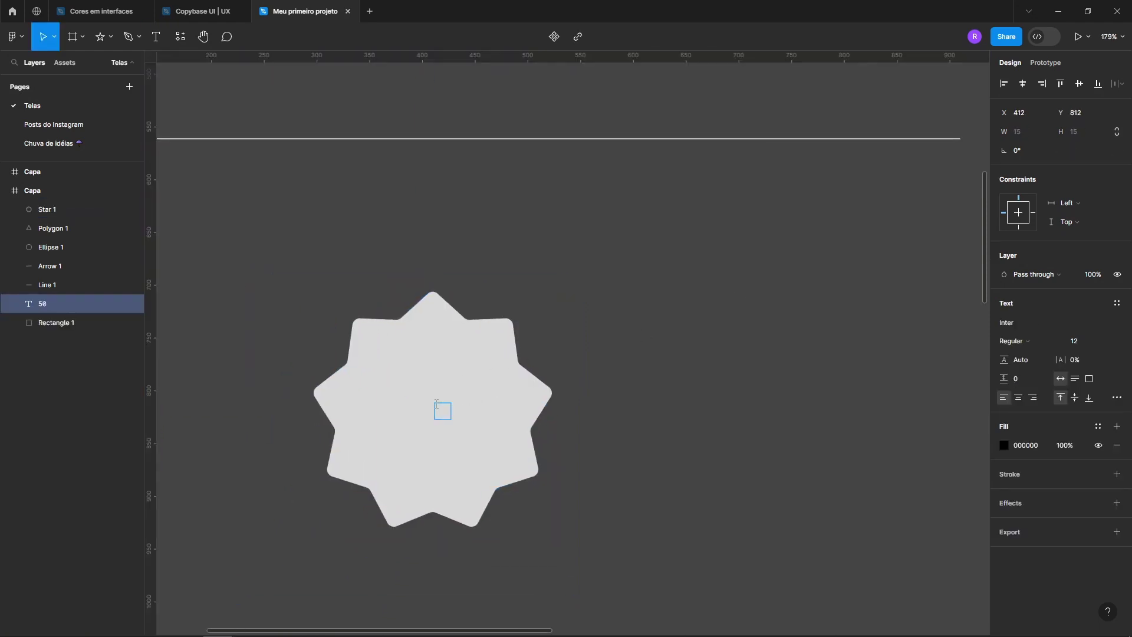
text(%opff)
key(Escape)
key(ctrl+shift+bracketright)
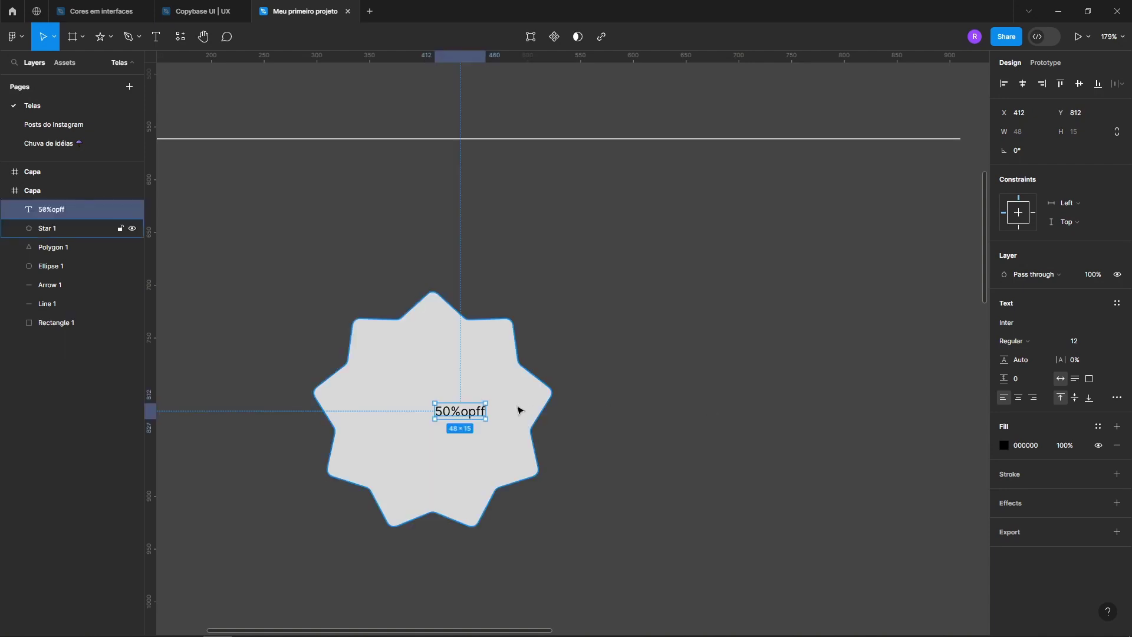
Correct the star's text so that it reads "50%OFF".
double_click(448, 411)
drag(460, 411, 502, 415)
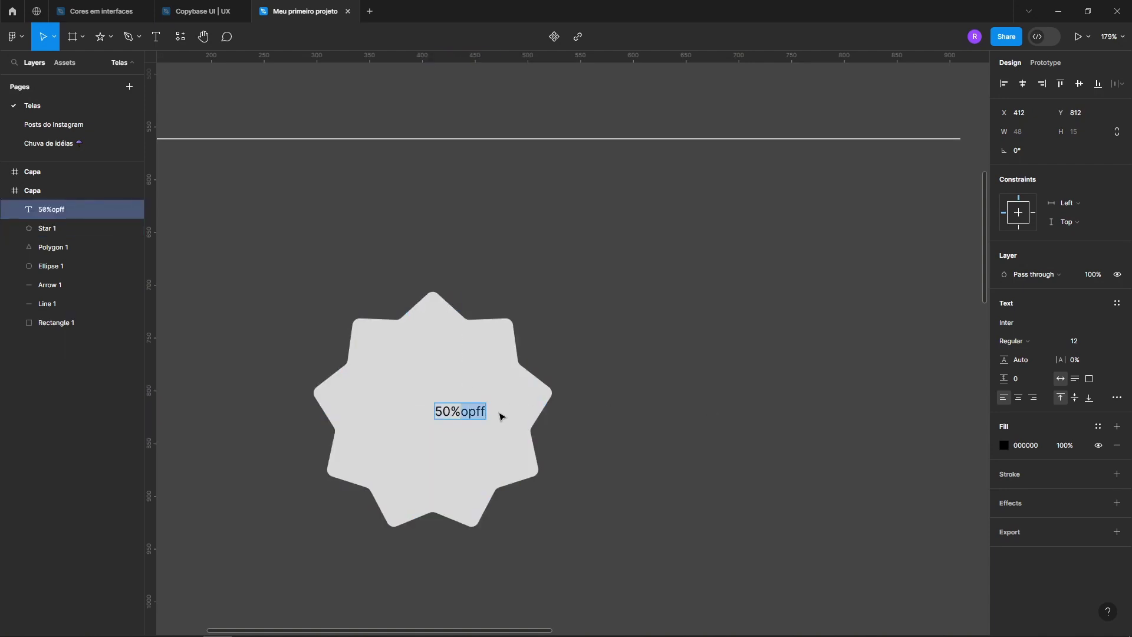
key(Caps_Lock)
text(OFF)
Change the font of the whole 50%OFF text to Bebas Neue.
key(ctrl+a)
click(1041, 322)
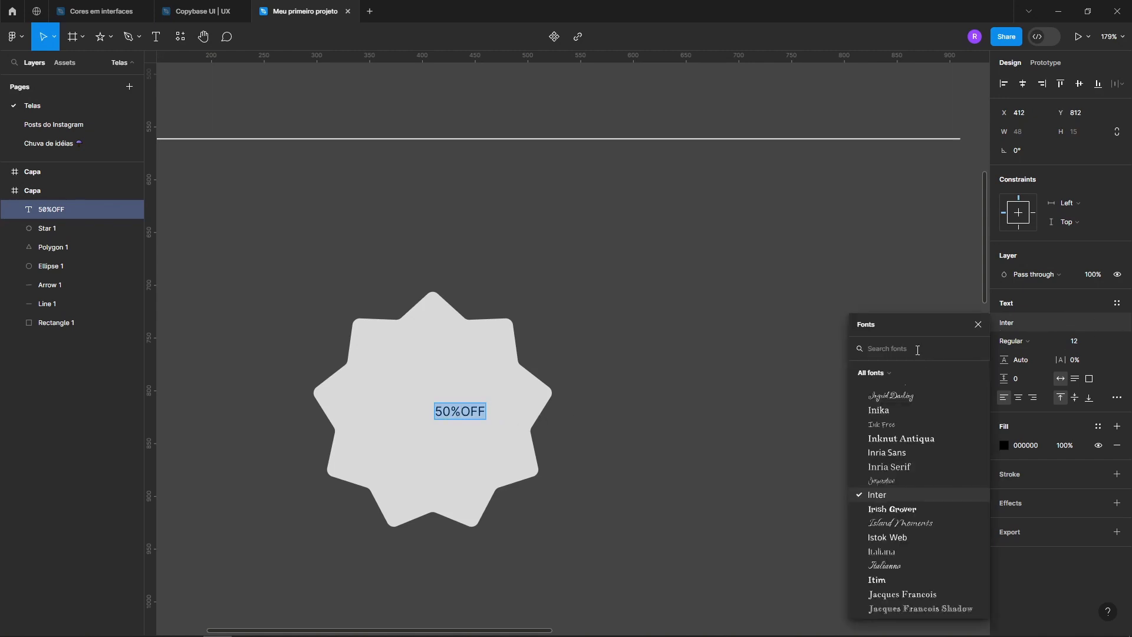
text(BEBA)
key(Down)
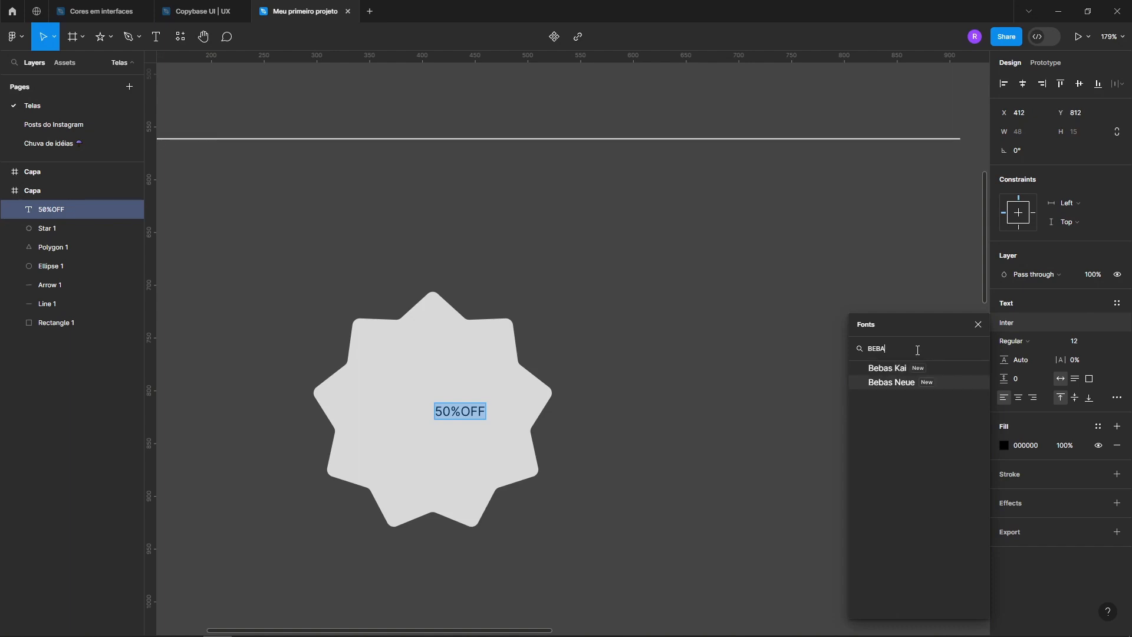
key(Return)
Enlarge the 50%OFF text to size 72 and shift it left over the star.
click(1084, 342)
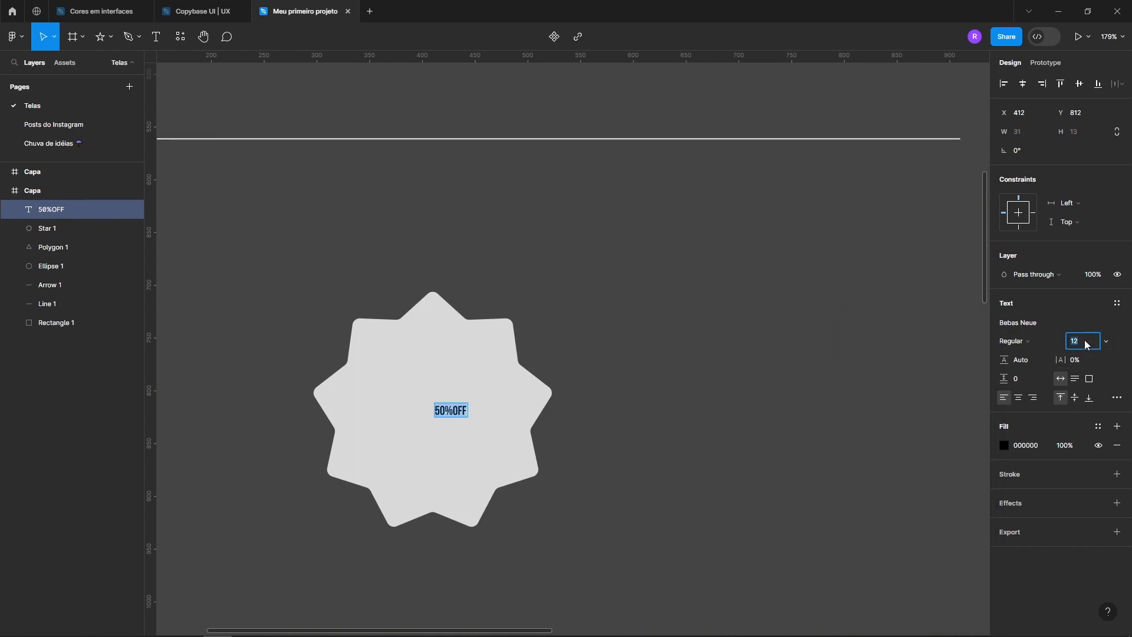
key(shift+Up)
key(shift+Up)
key(shift+Up)
key(shift+Up)
key(shift+Up)
key(shift+Up)
key(shift+Up)
drag(524, 491, 416, 454)
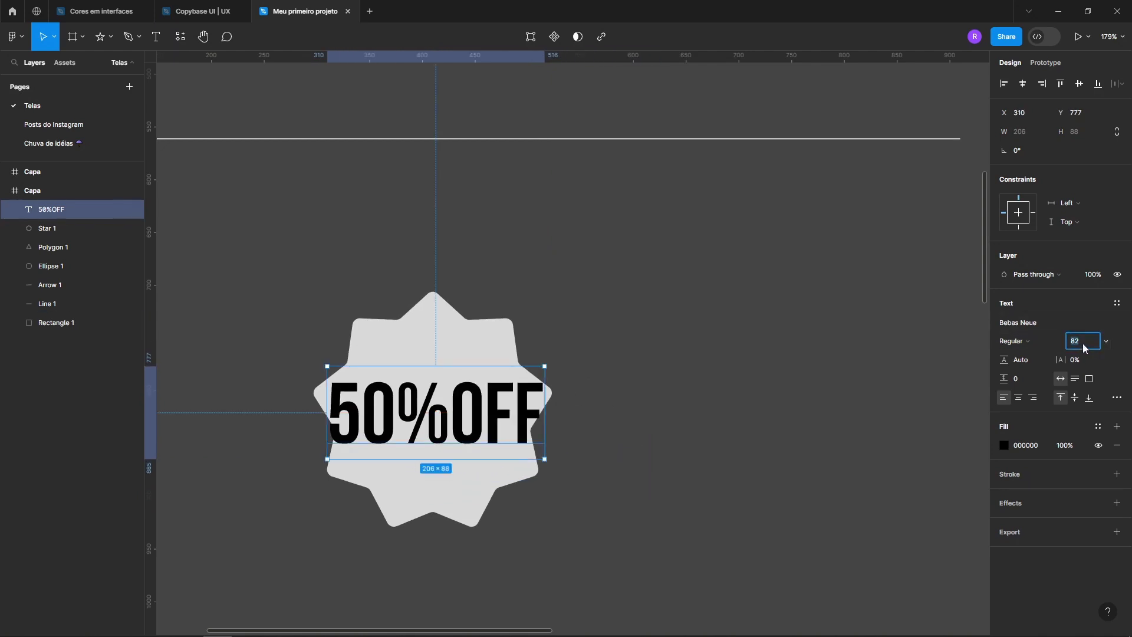
key(shift+Down)
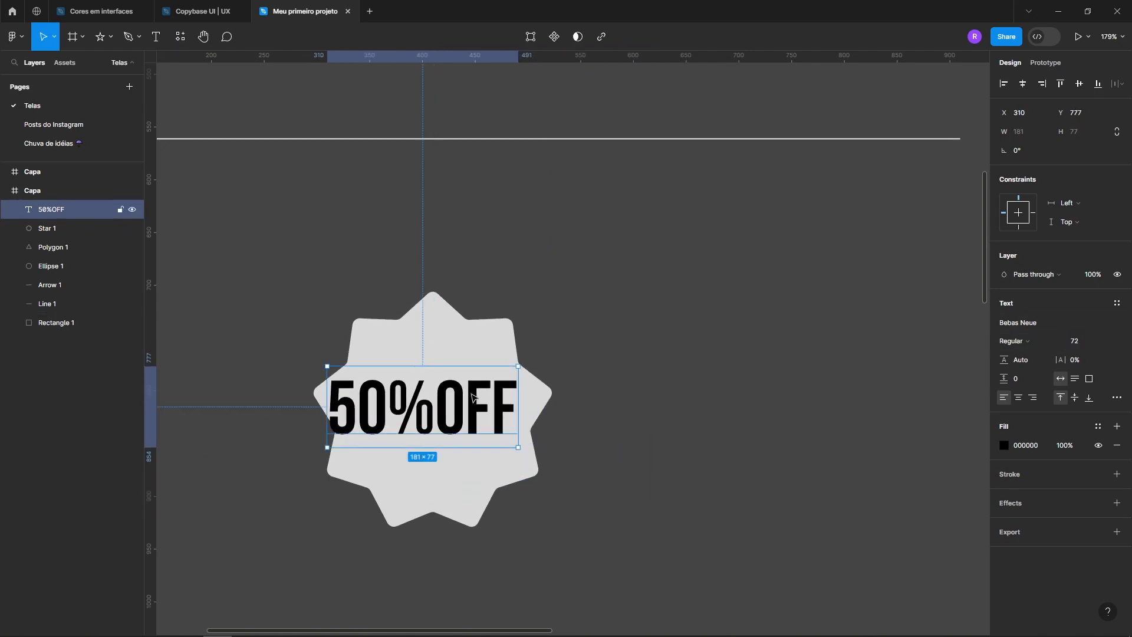
Break the text into two lines, 50% and OFF, and set its line height to 57.
double_click(437, 401)
key(Return)
key(ctrl+a)
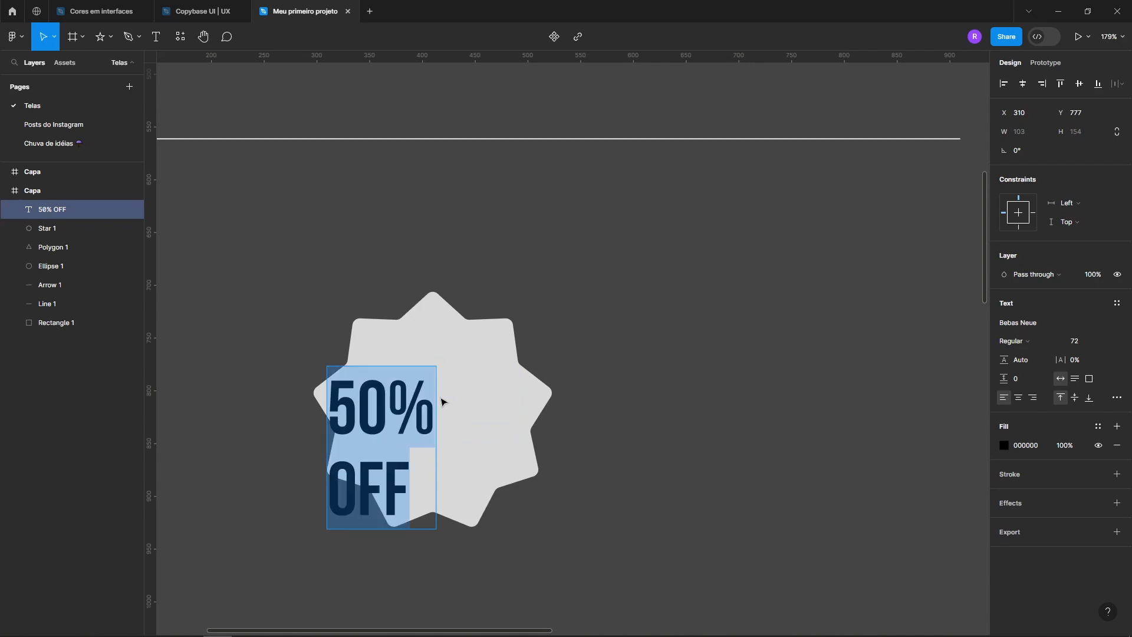
click(1023, 359)
text(57)
key(Return)
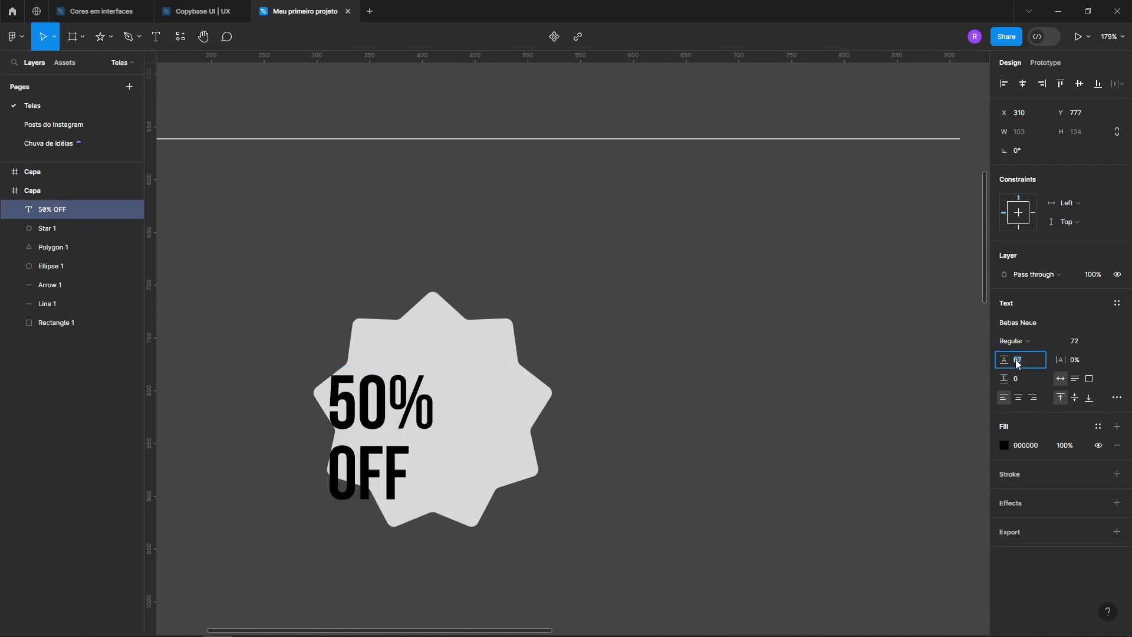
Centre-align the two lines of text and move the text to the middle of the star.
click(1018, 397)
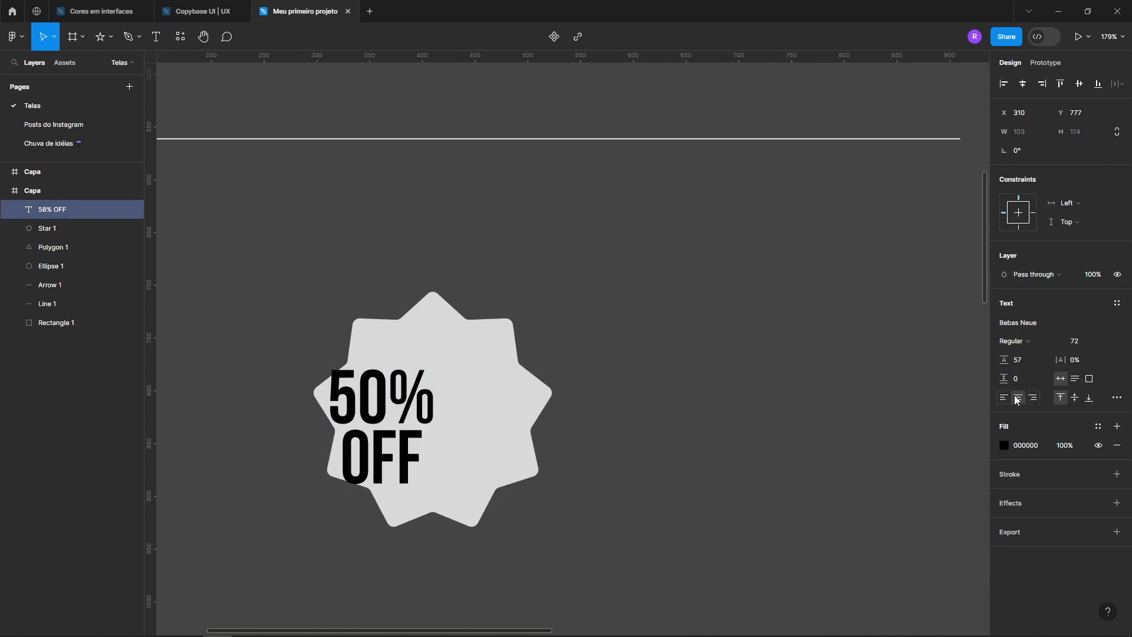
drag(381, 413, 438, 401)
Change the star's fill to bright red FB1010.
click(512, 388)
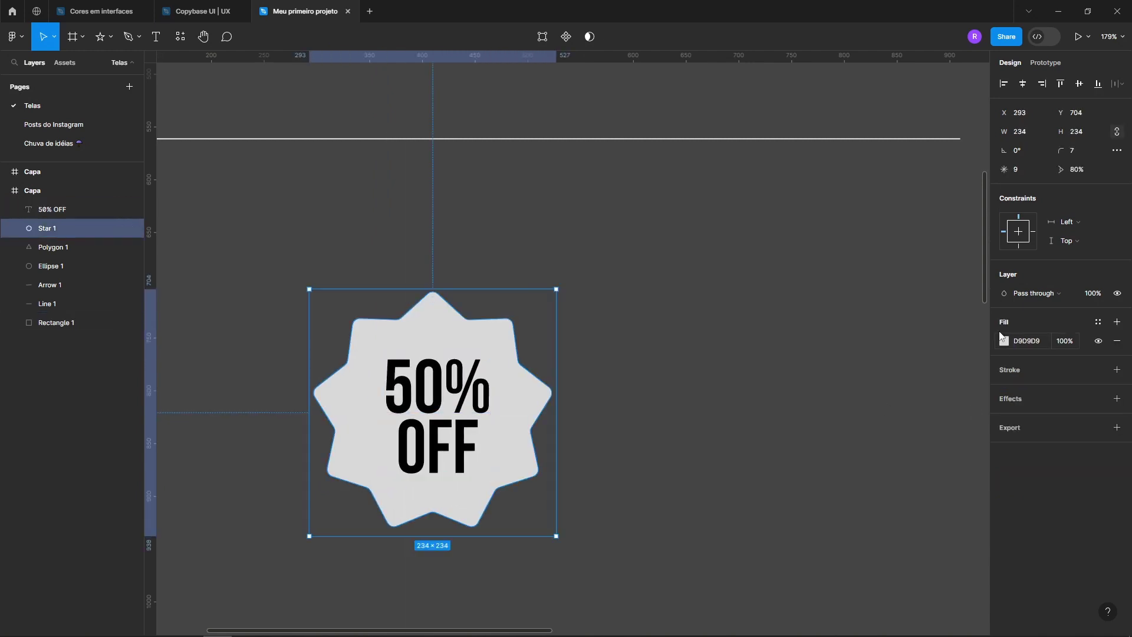
click(1005, 342)
drag(956, 384, 963, 313)
drag(973, 388, 982, 333)
click(589, 336)
Align the 50% OFF text and the red star on their horizontal centres.
click(490, 331)
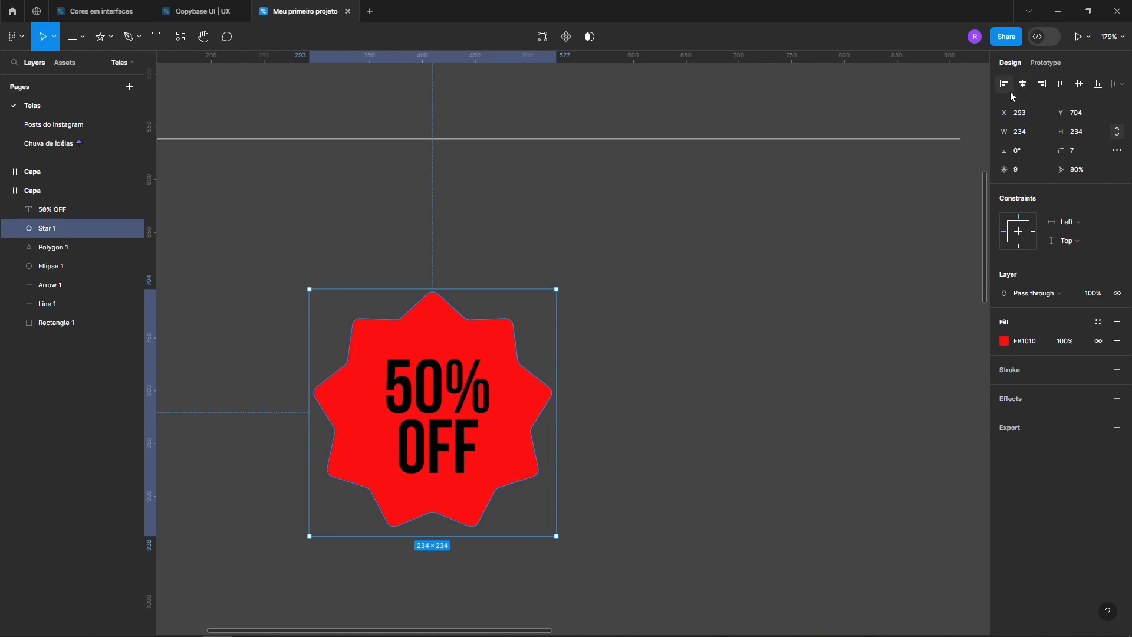
shift+click(458, 387)
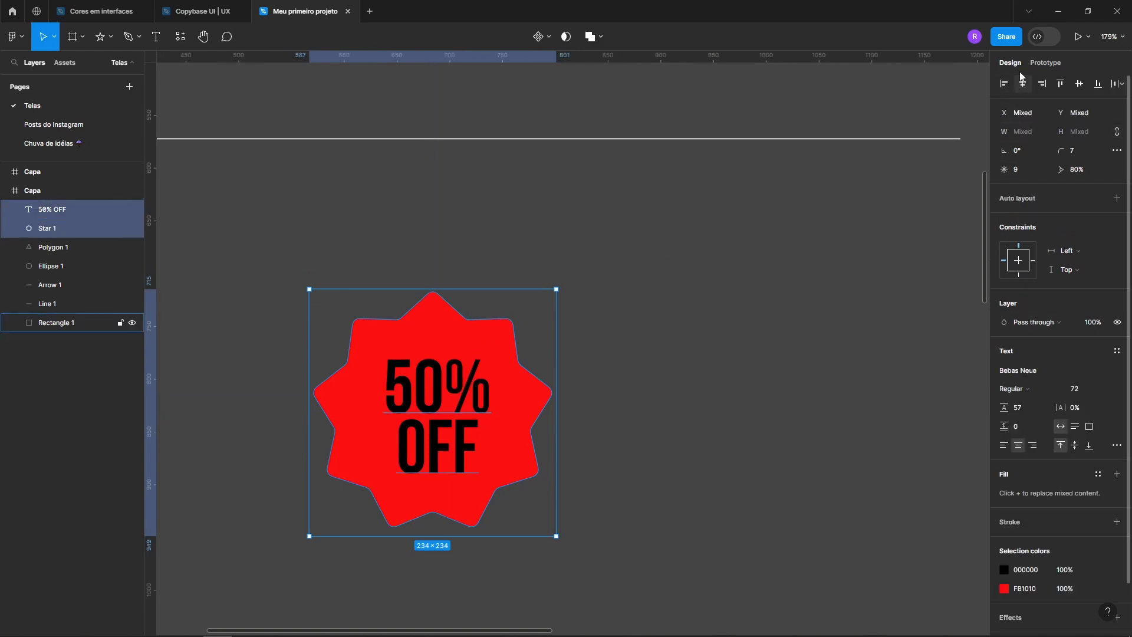
click(1005, 84)
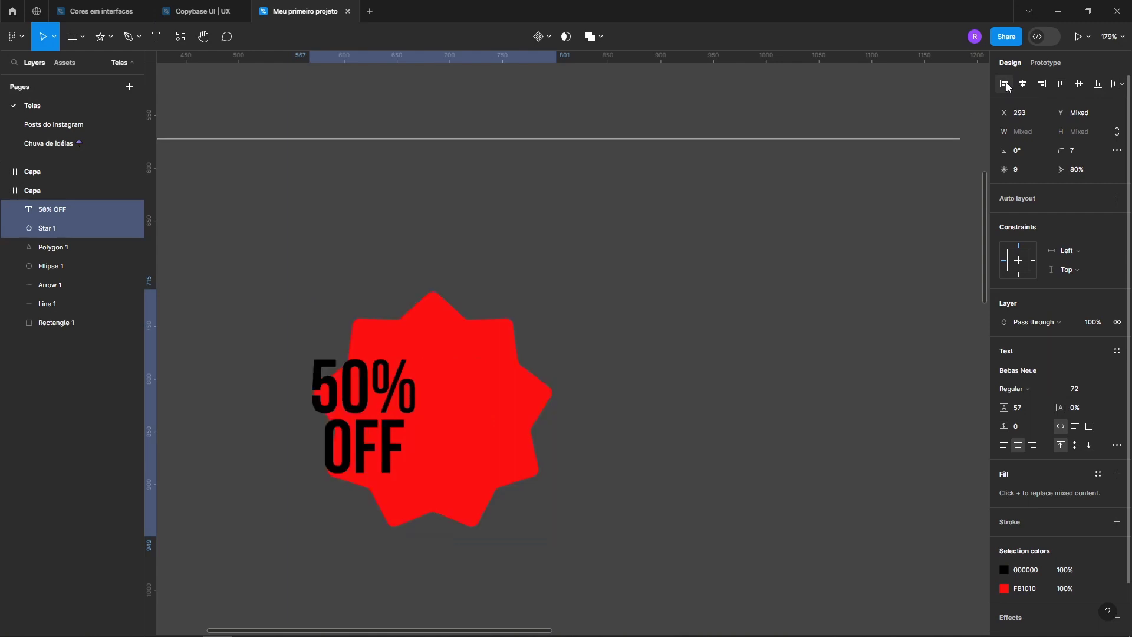
key(alt+h)
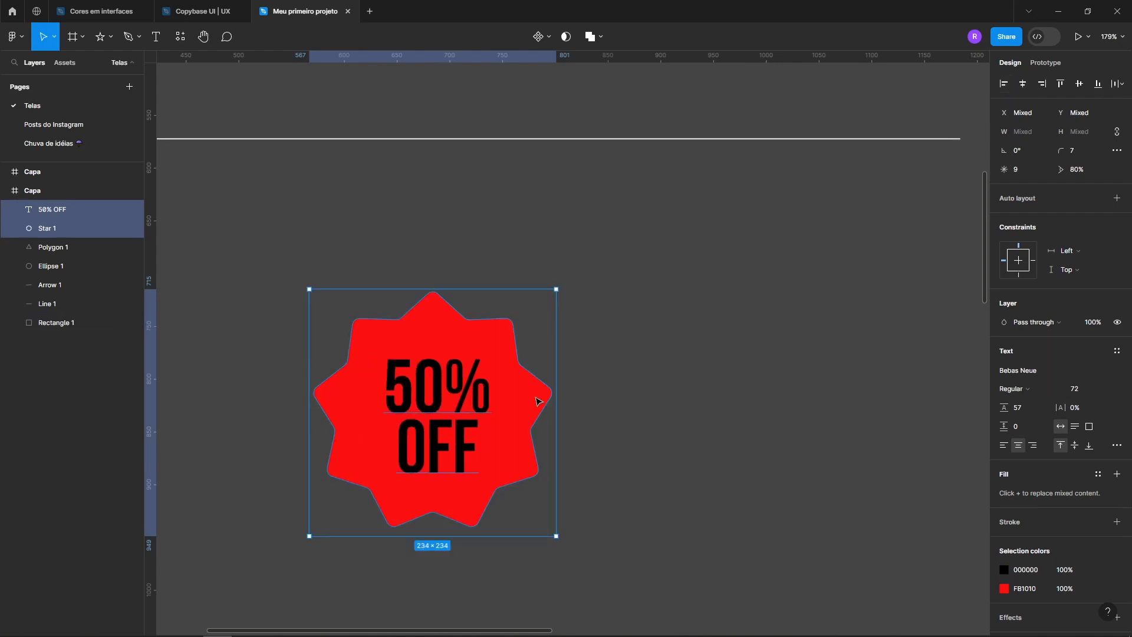
click(1021, 85)
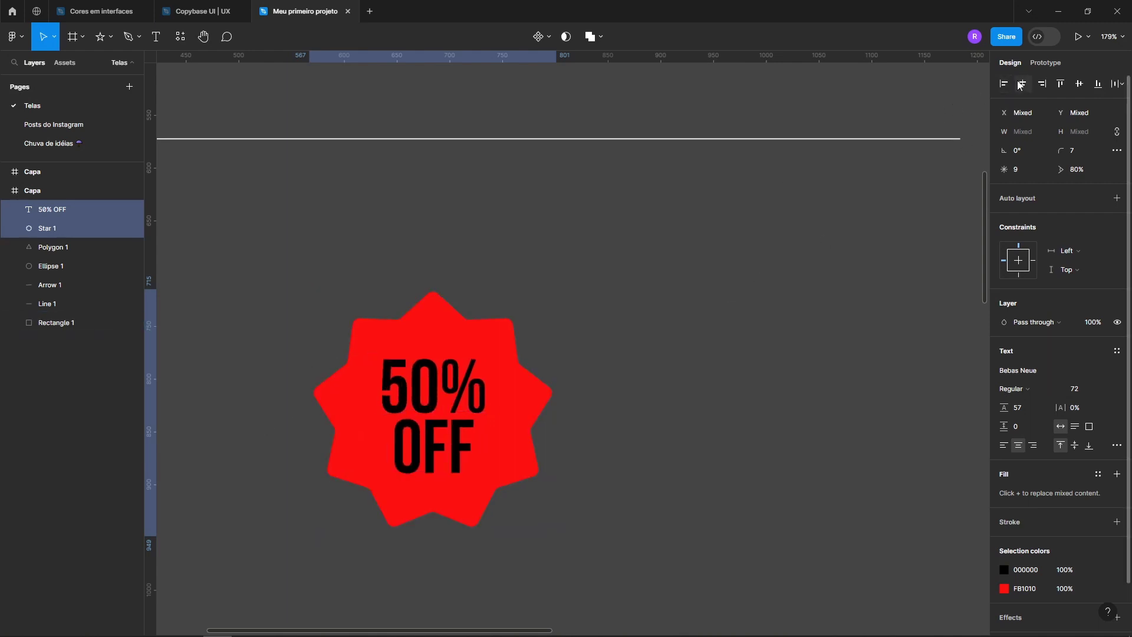
click(617, 406)
Try adjusting the red star's point count and ratio, returning to 9 points and 80%.
click(479, 335)
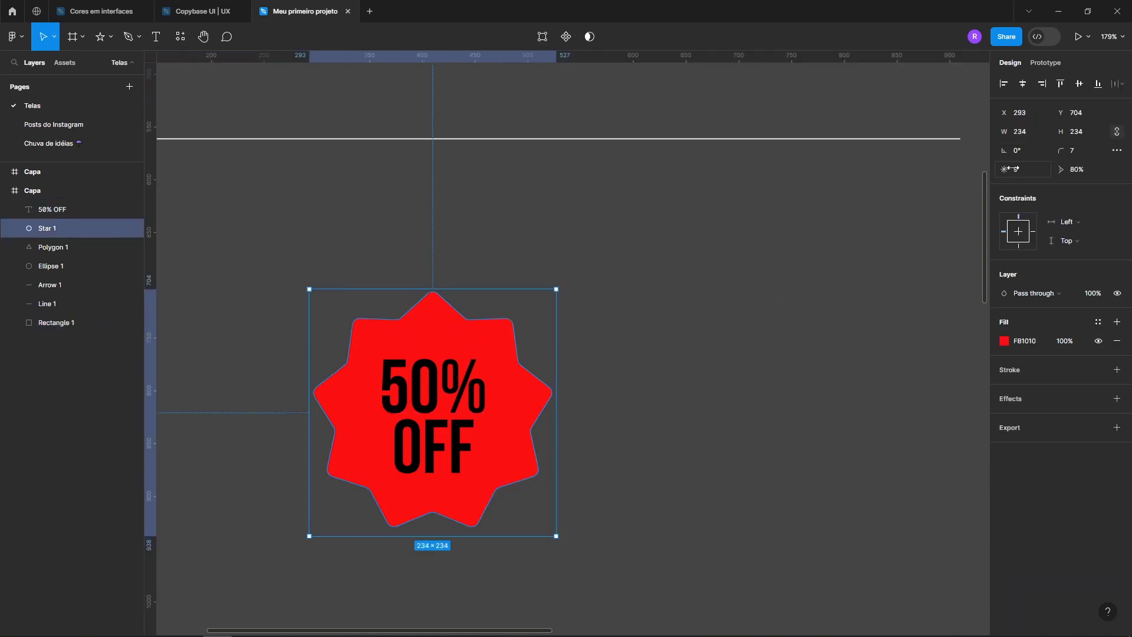
mouse_move(1006, 169)
mouse_down()
mouse_move(1020, 169)
mouse_move(1002, 169)
mouse_up()
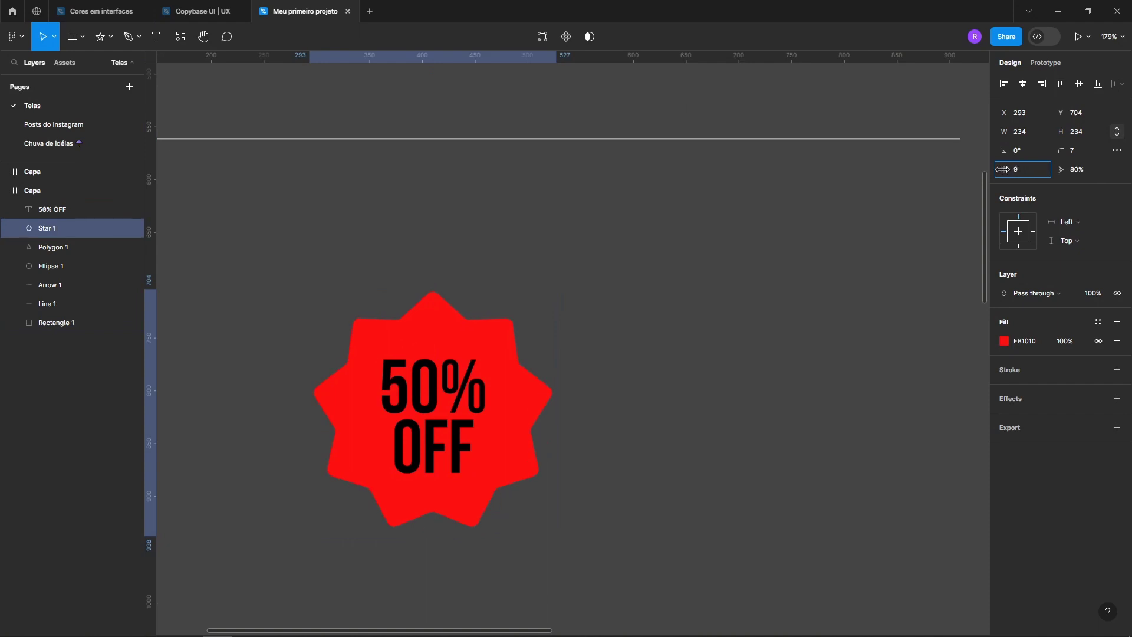
click(1081, 170)
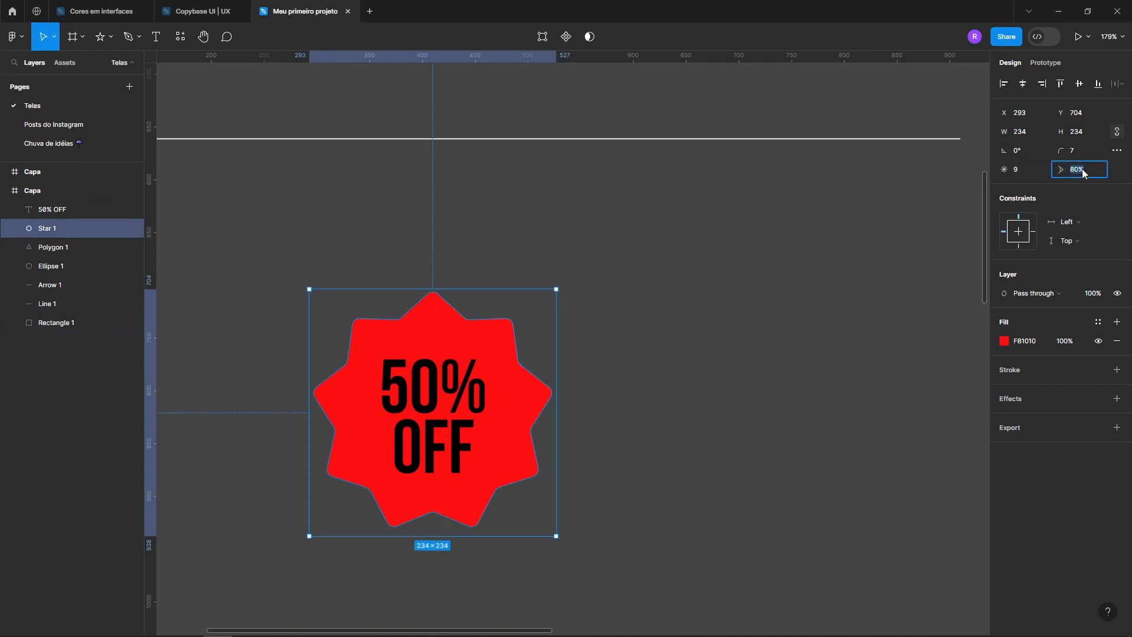
key(Down)
key(Down)
key(Up)
key(Up)
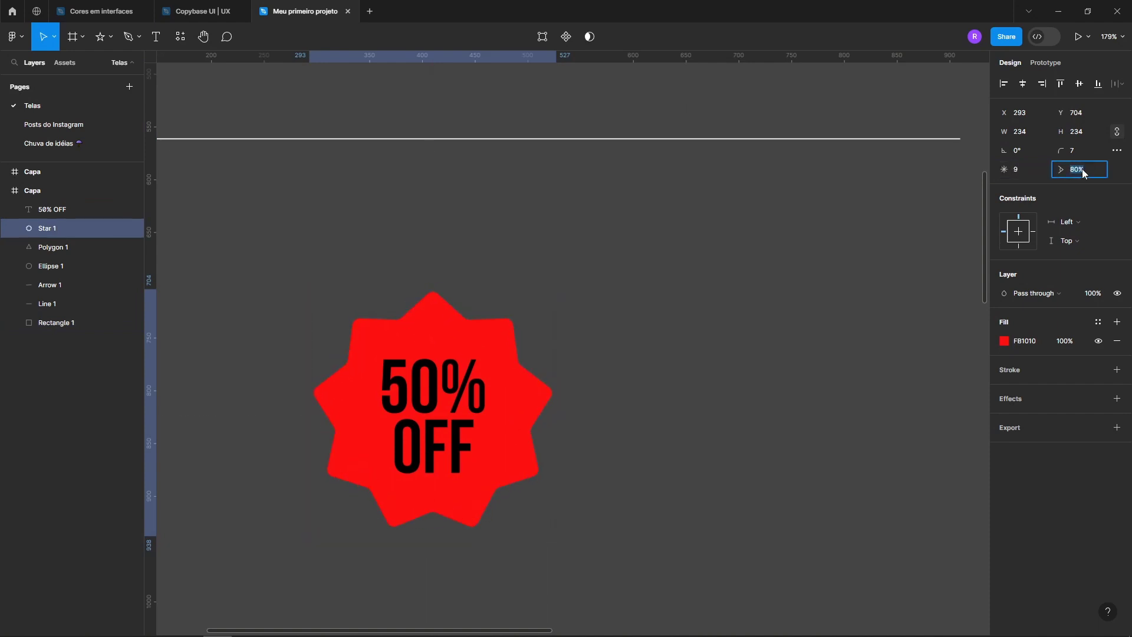
Increase the red star's corner radius to 17.
click(1079, 151)
key(shift+Up)
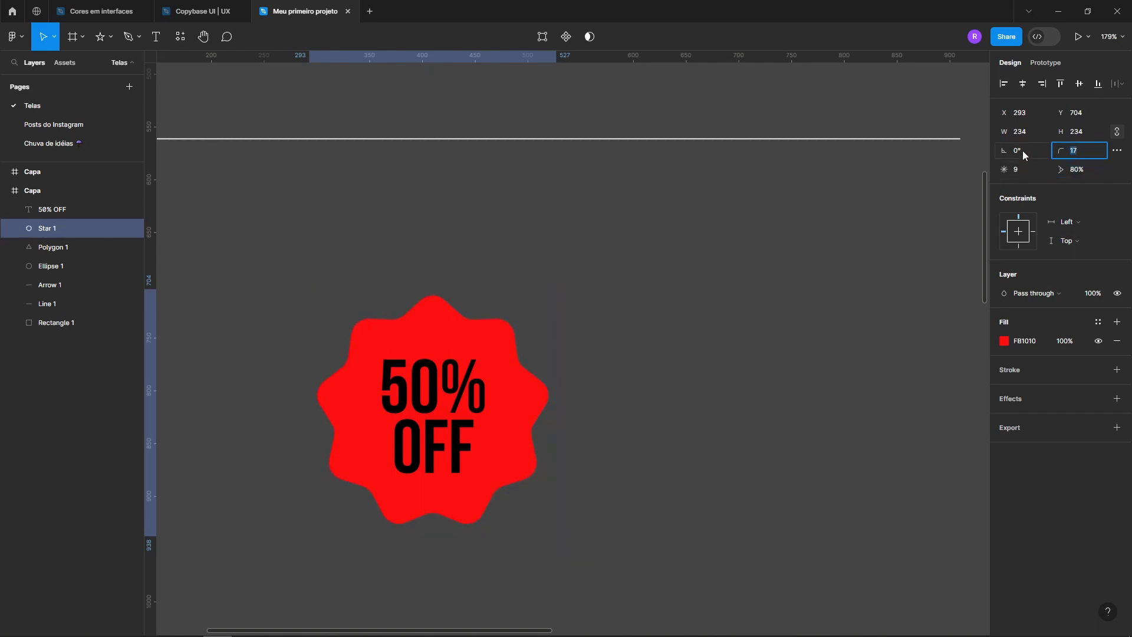
click(1024, 128)
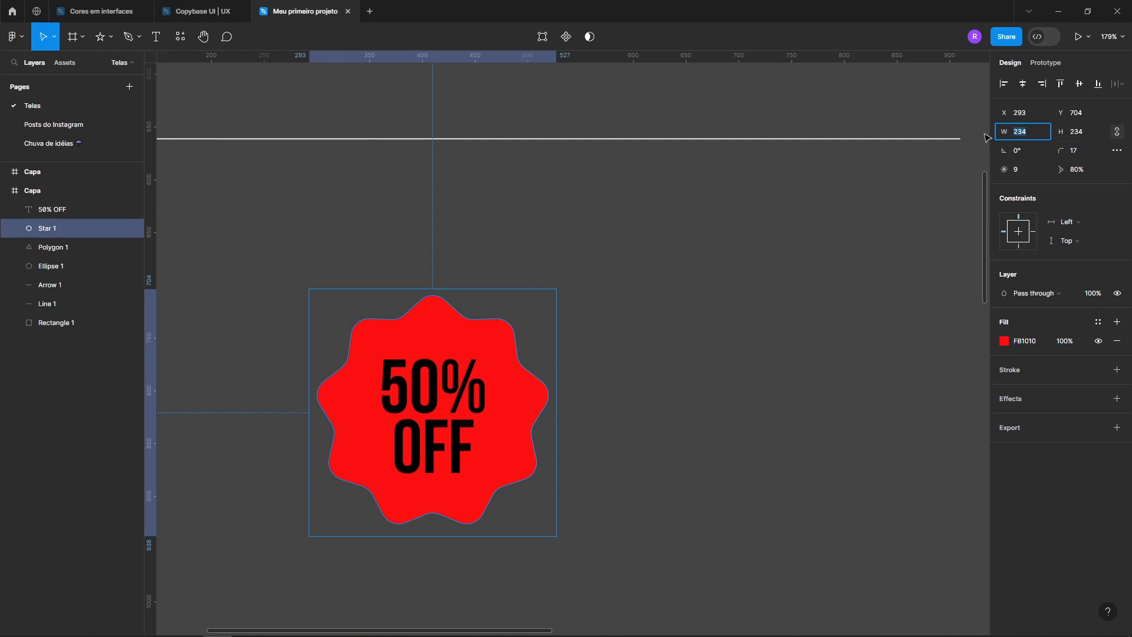
Set the red star's X position to 295.
click(1023, 112)
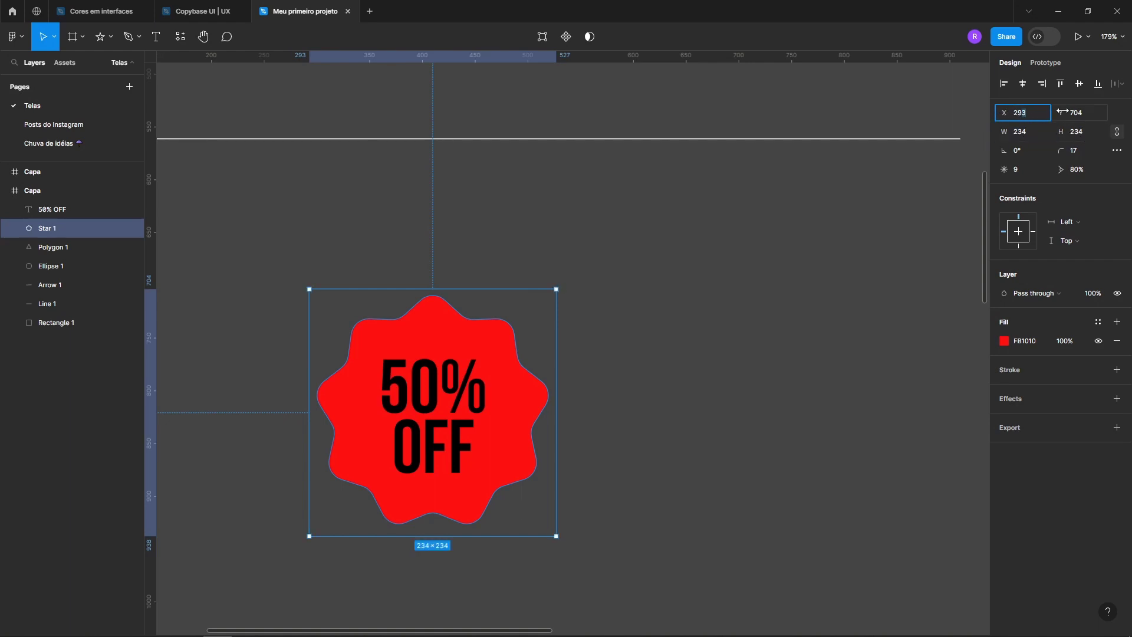
double_click(1024, 122)
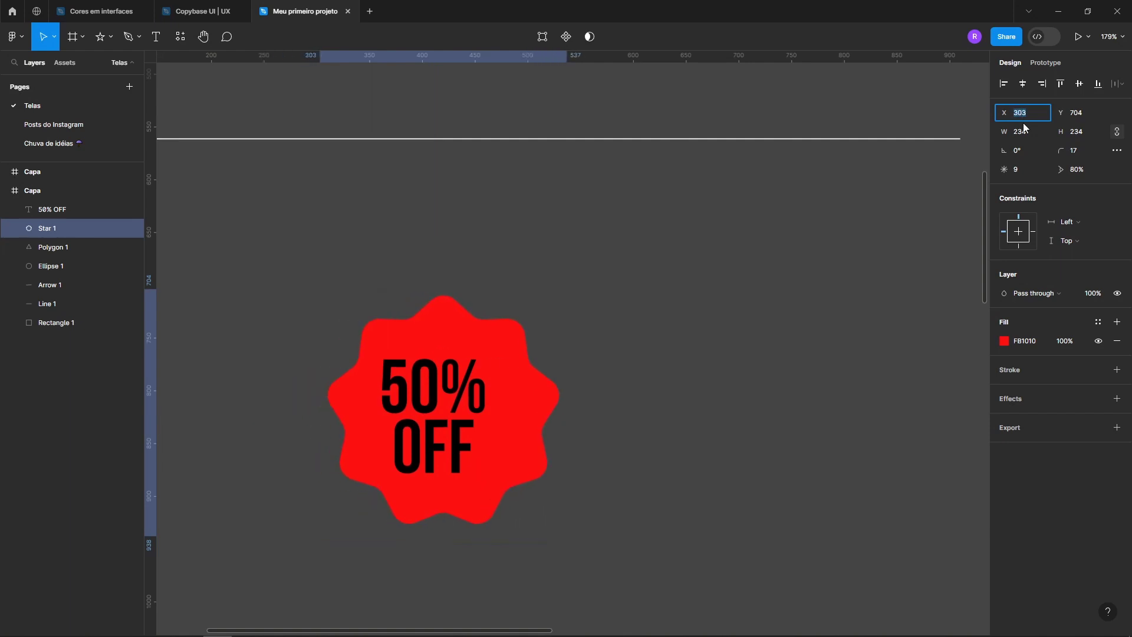
key(Up)
key(Up)
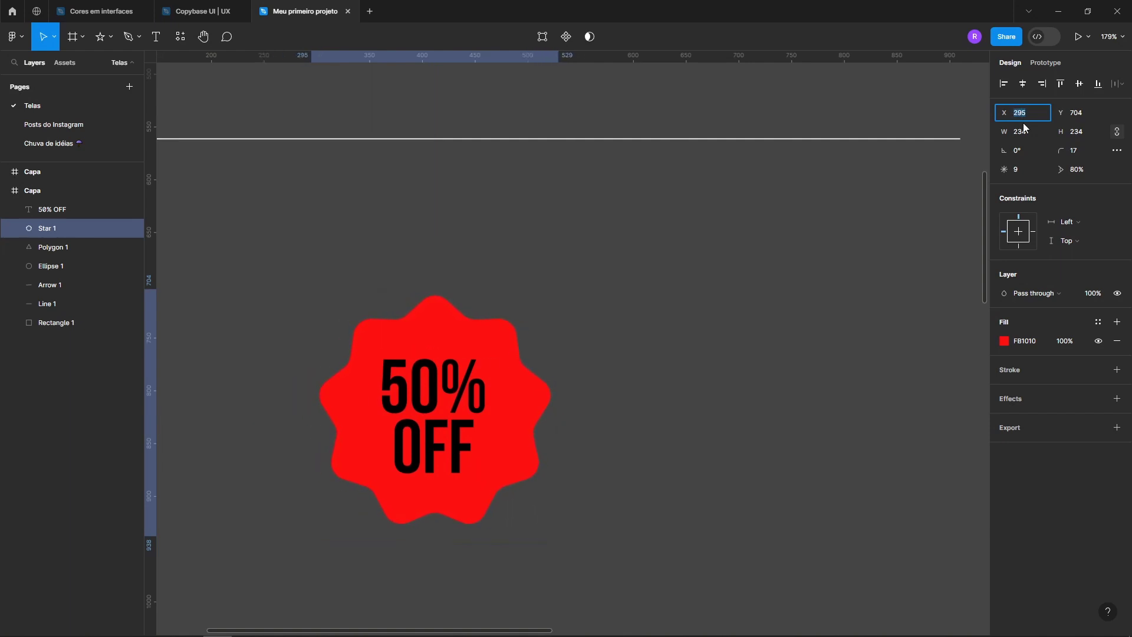
click(1049, 118)
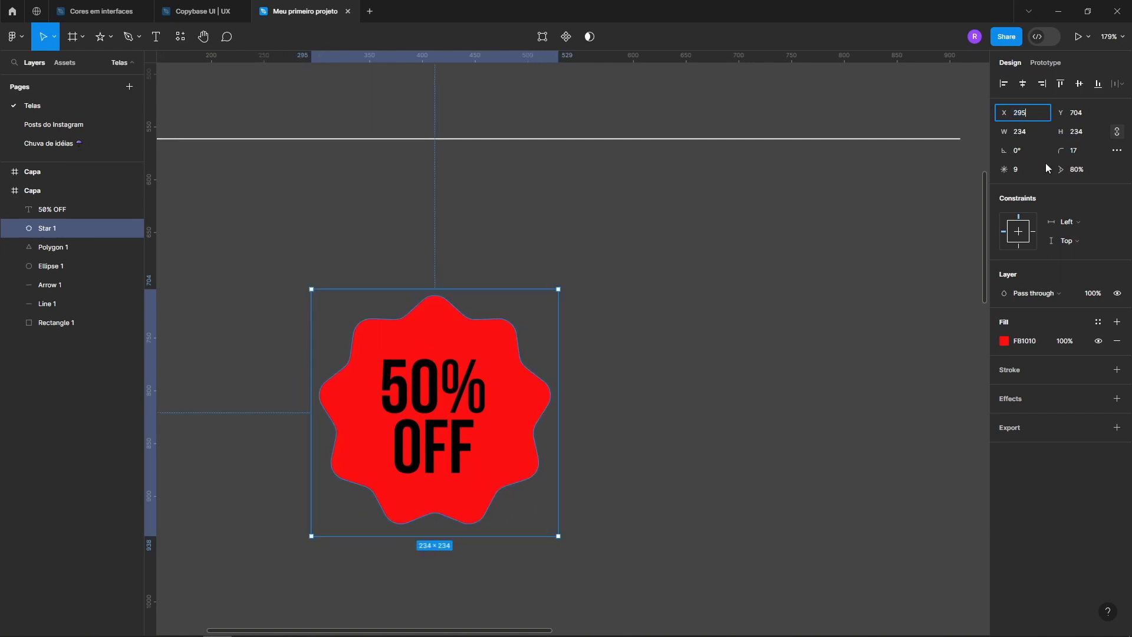
click(1046, 205)
Duplicate the dark rectangle and shift the copy right to an X position of 1.
click(639, 334)
drag(452, 350, 651, 352)
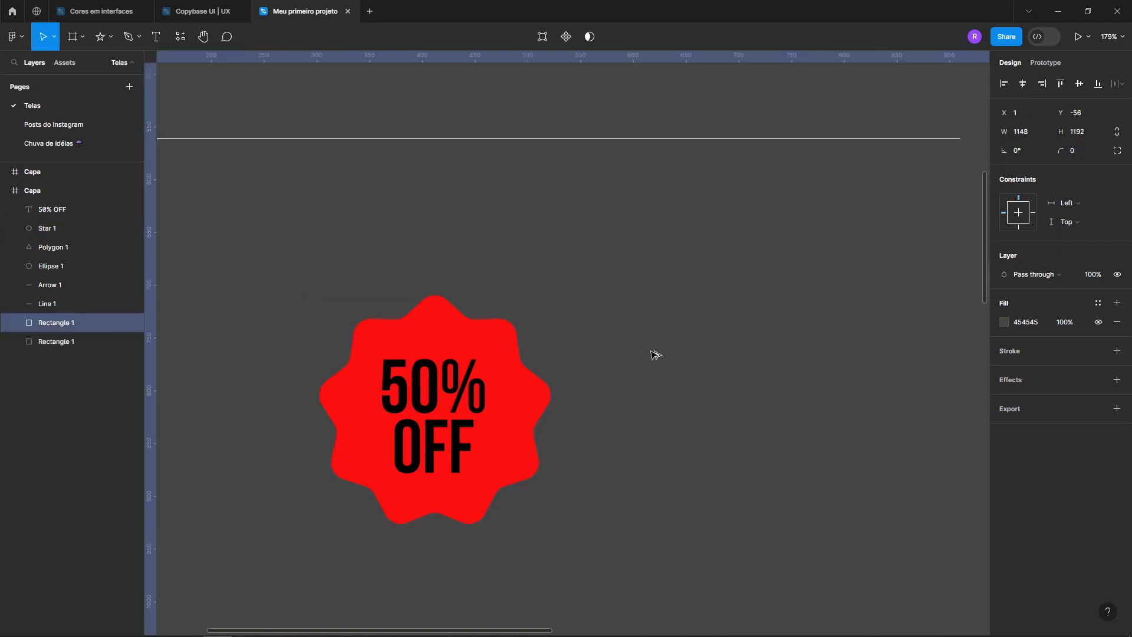
Duplicate the dark rectangle again and shift the copy right to an X position of 130.
drag(458, 333, 597, 334)
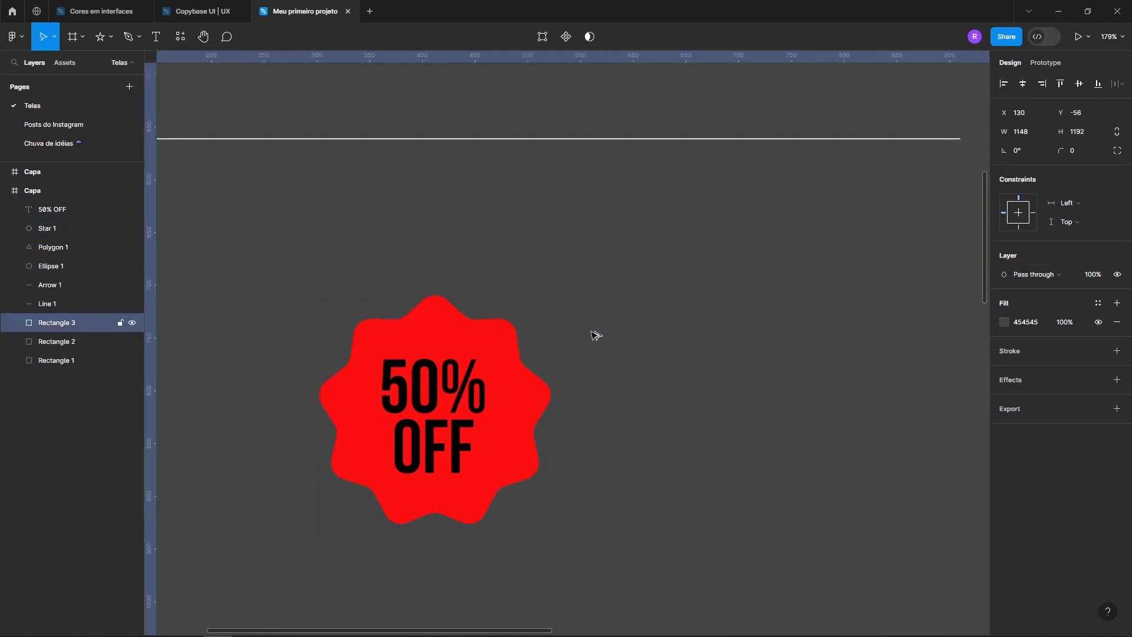
click(497, 334)
Try the Multiply blend mode on a duplicate of the red star at X position 462, and delete that duplicate.
drag(430, 335, 607, 334)
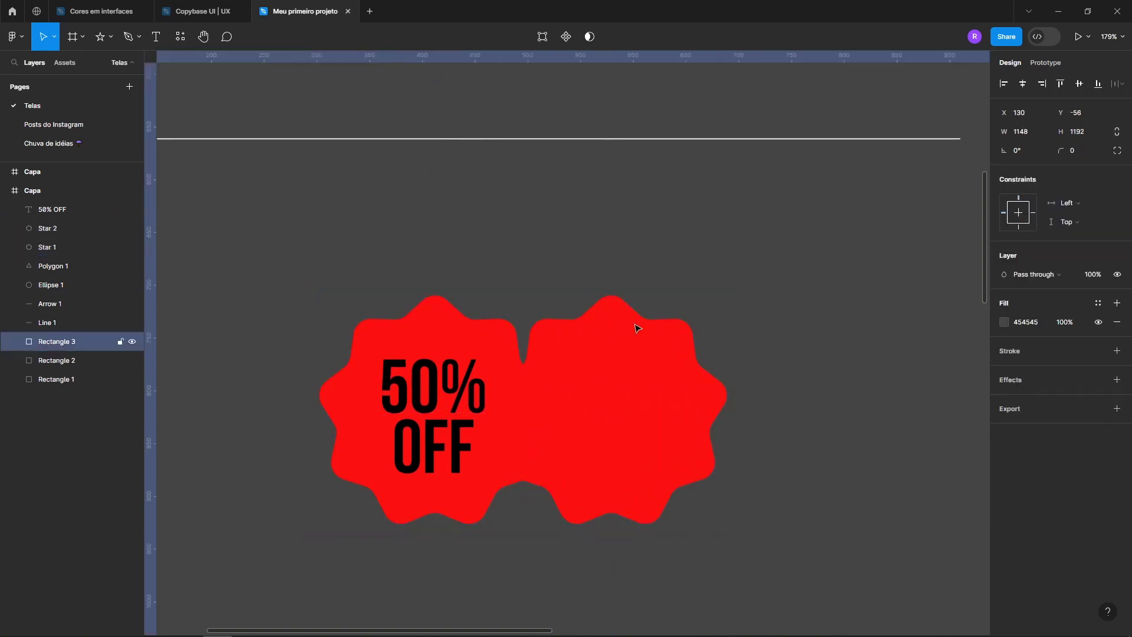
click(1029, 294)
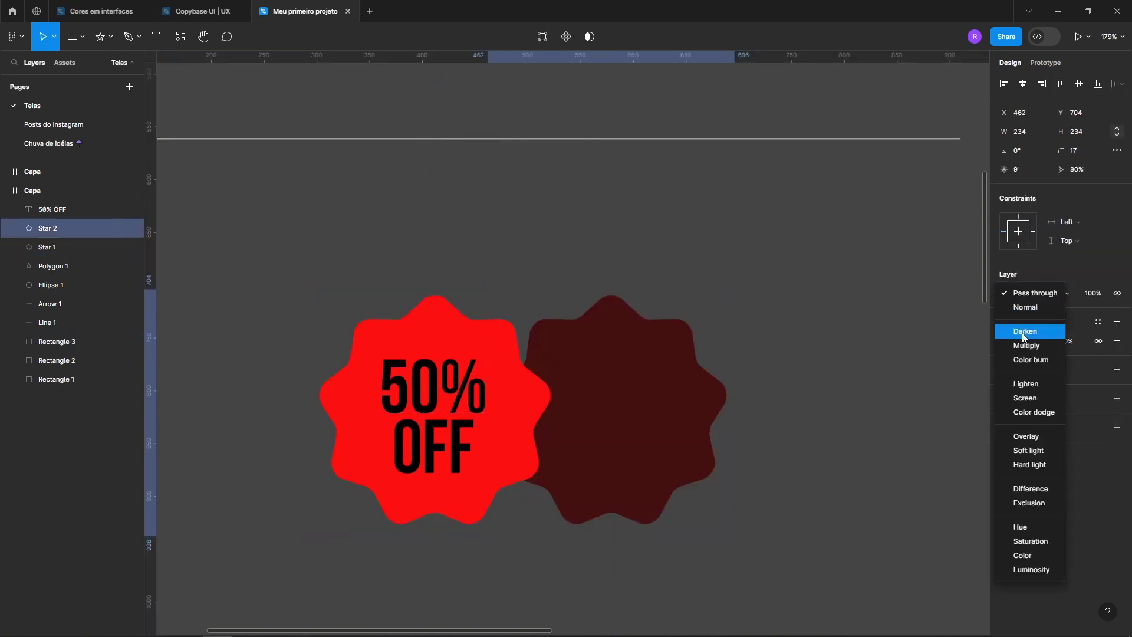
click(1026, 346)
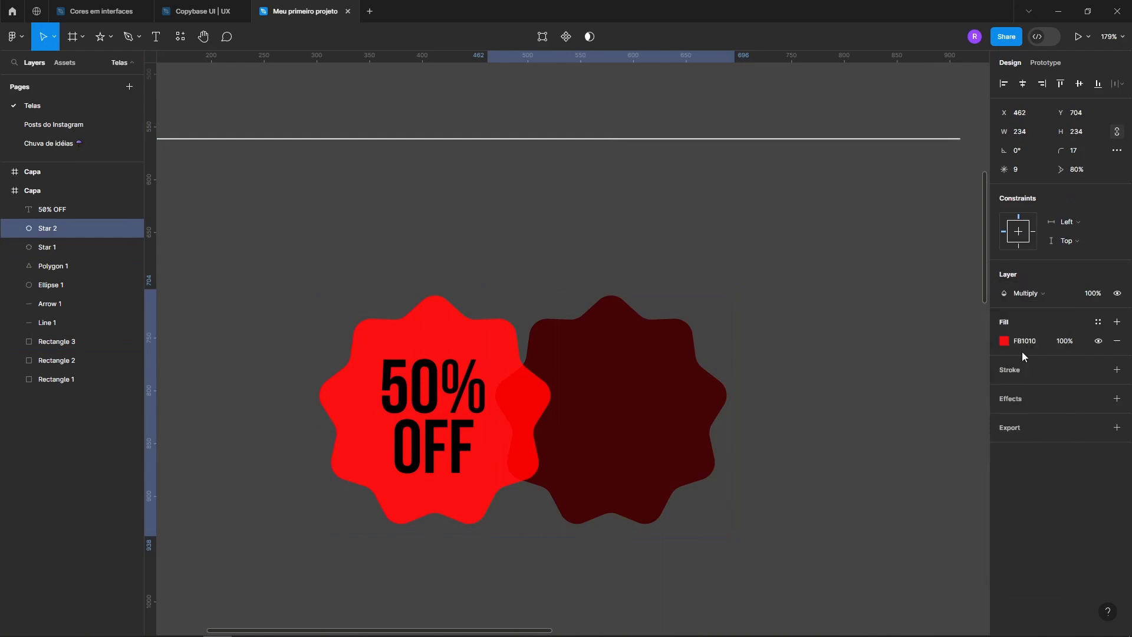
click(1026, 298)
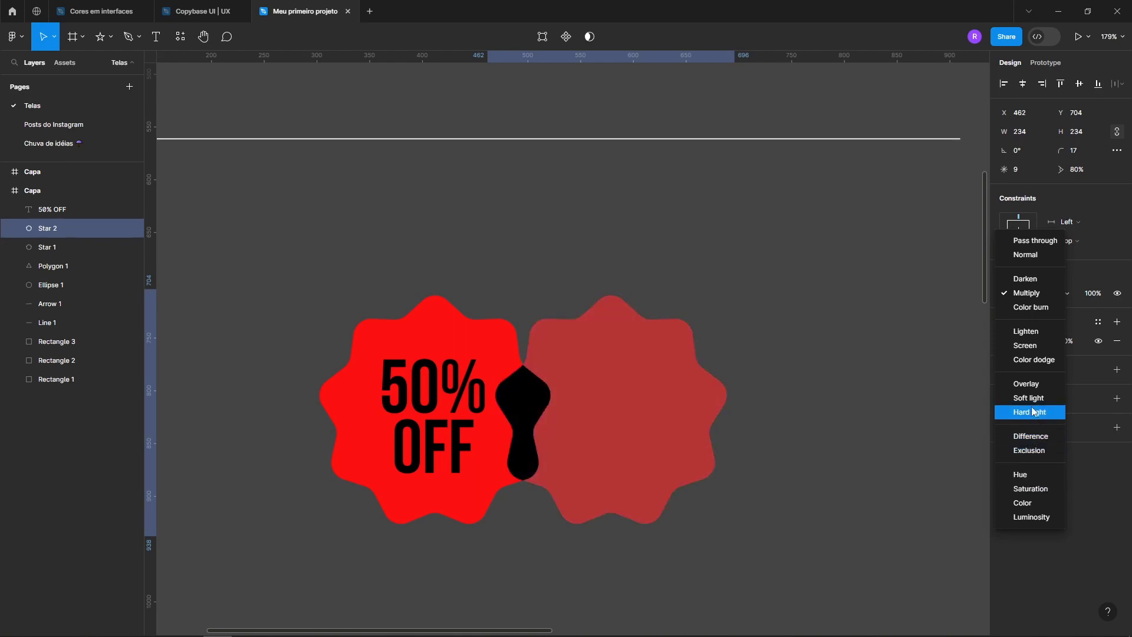
click(1026, 293)
key(Delete)
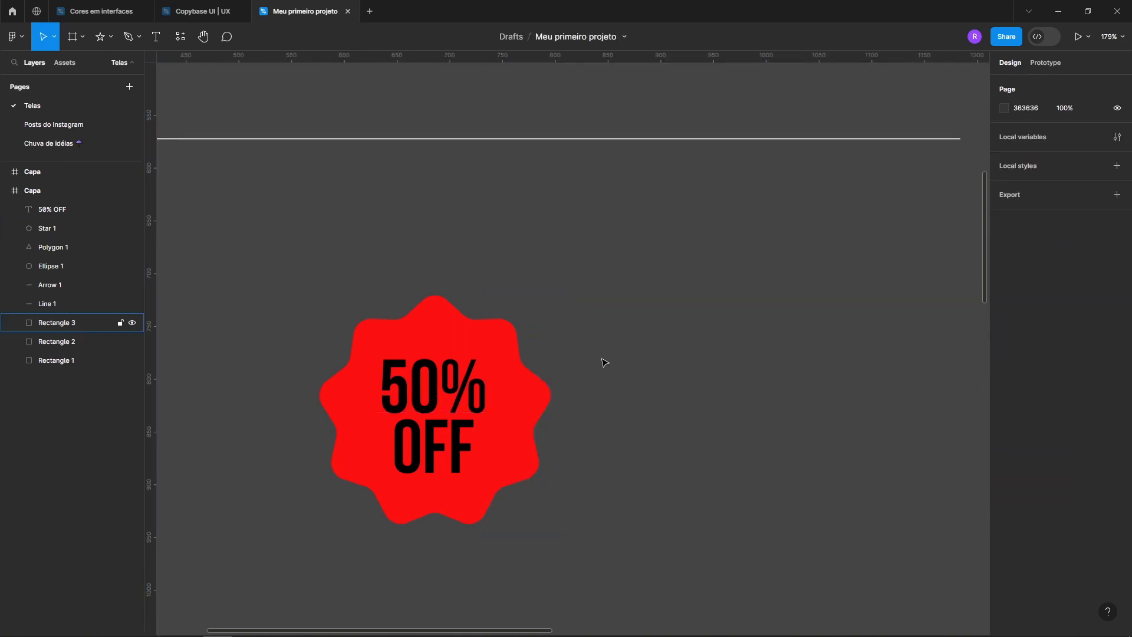
Try changing the red star's layer opacity.
click(413, 407)
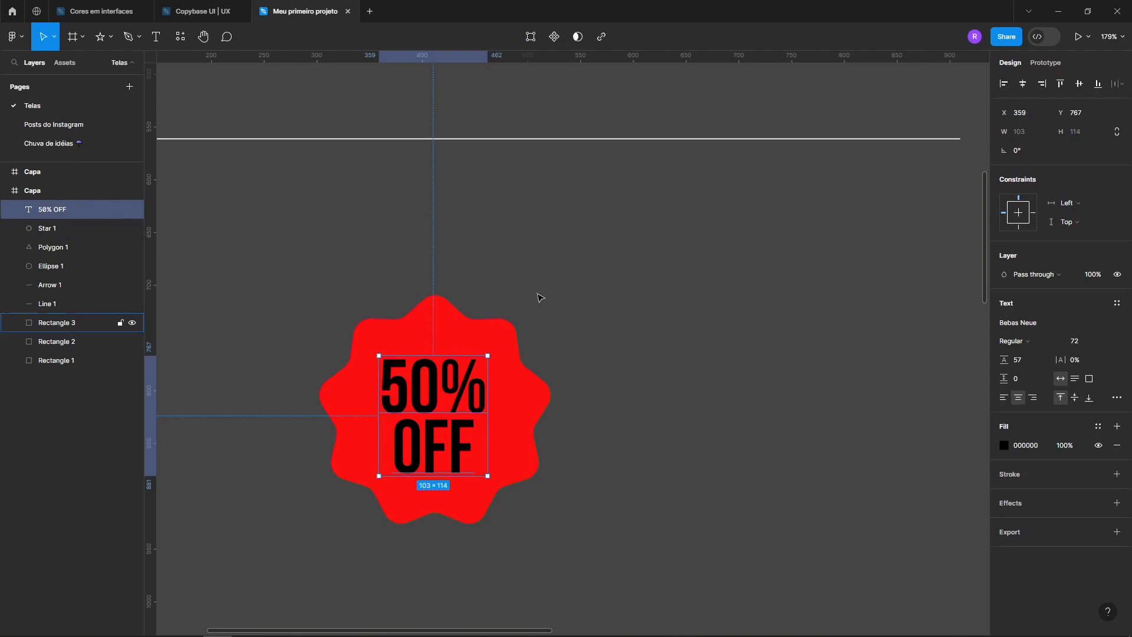
click(519, 354)
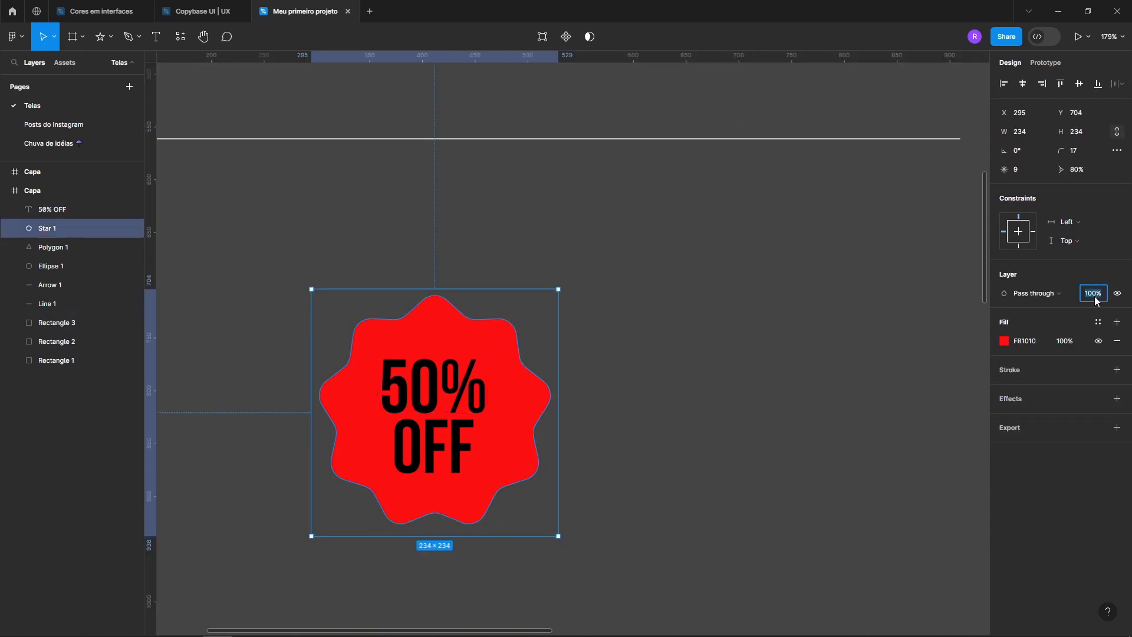
text(70)
key(Return)
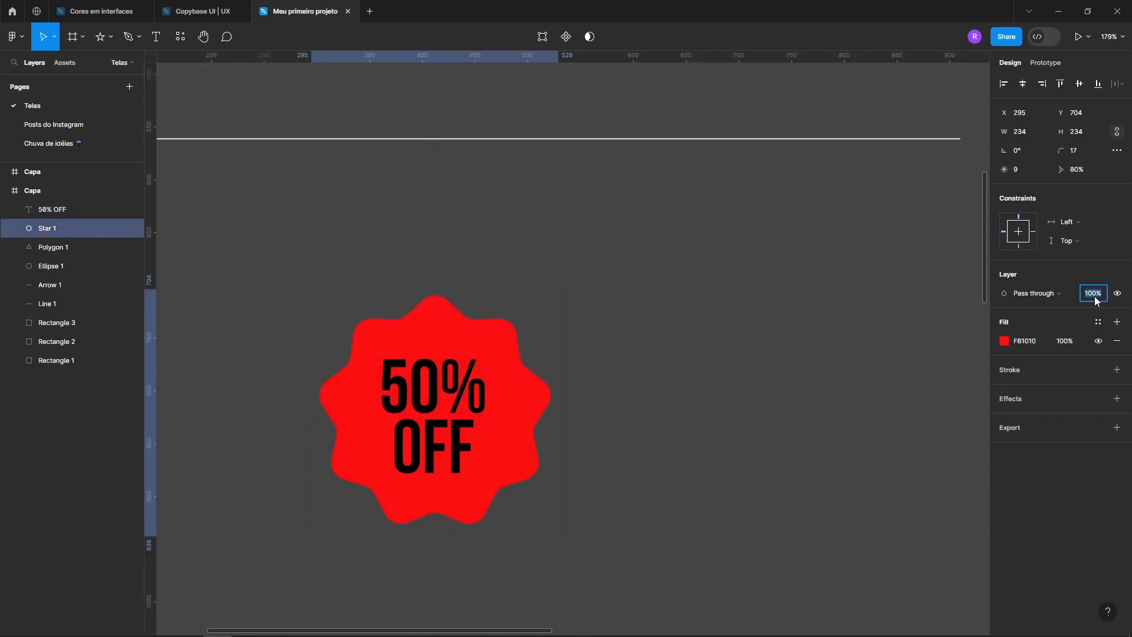
Give the star a linear gradient fill ending in an opaque dark red with HSB values 0, 100, 50.
click(1007, 339)
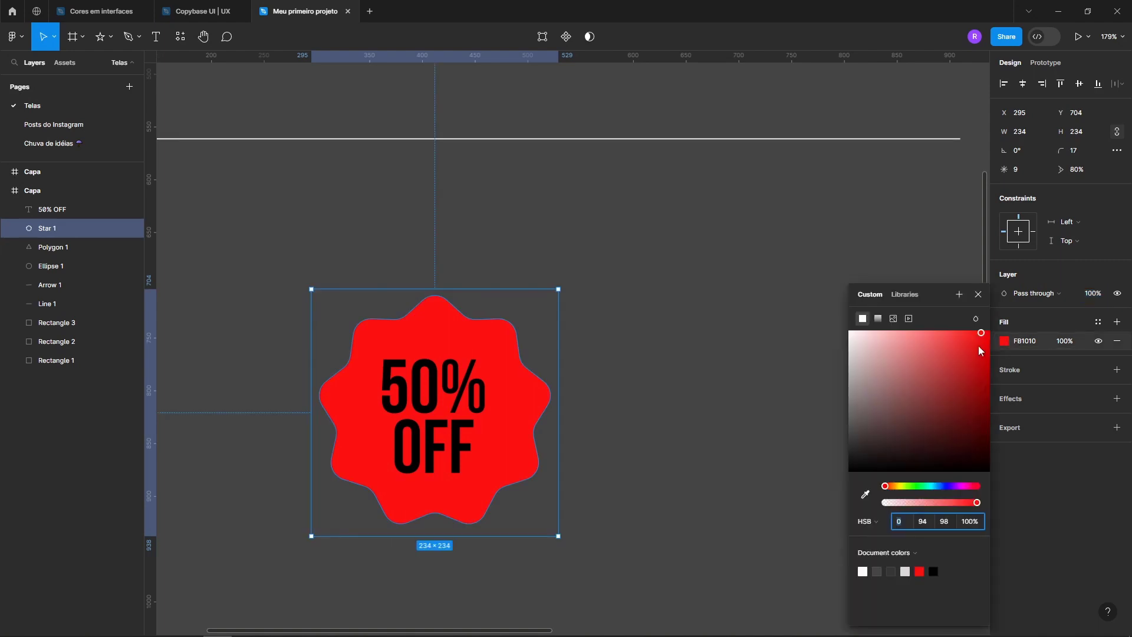
click(878, 319)
click(975, 304)
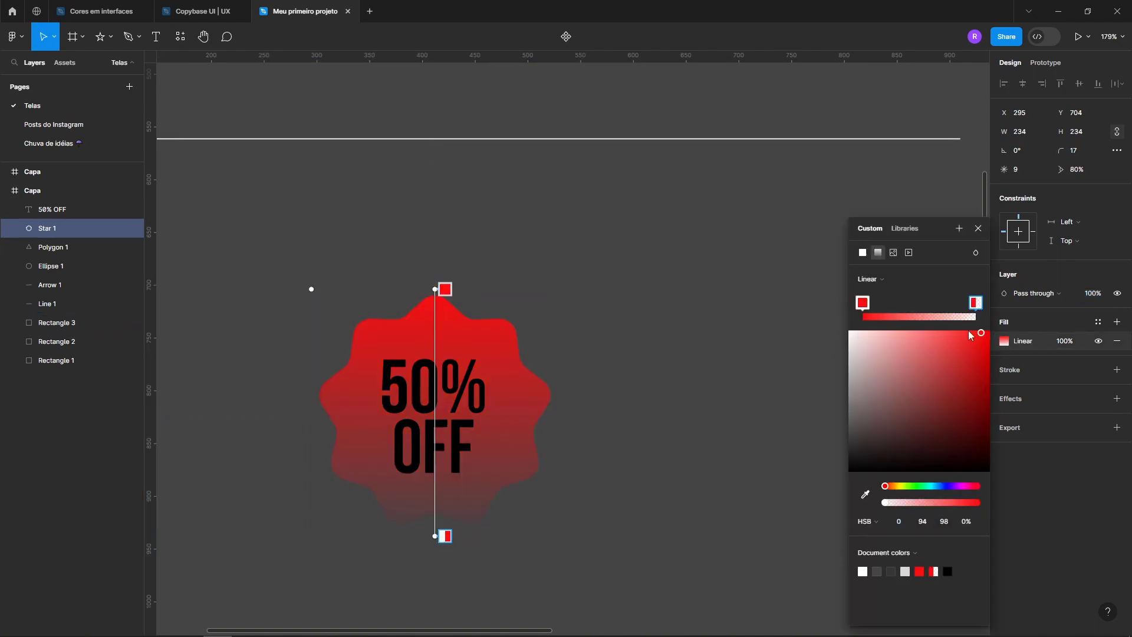
drag(885, 503, 979, 502)
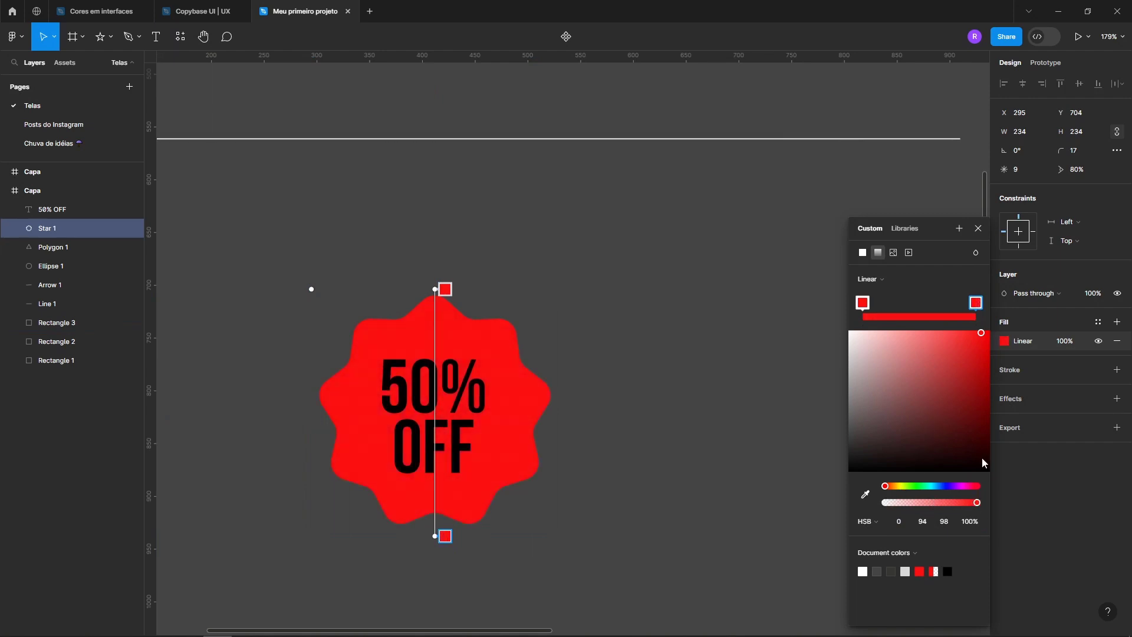
drag(976, 335, 989, 404)
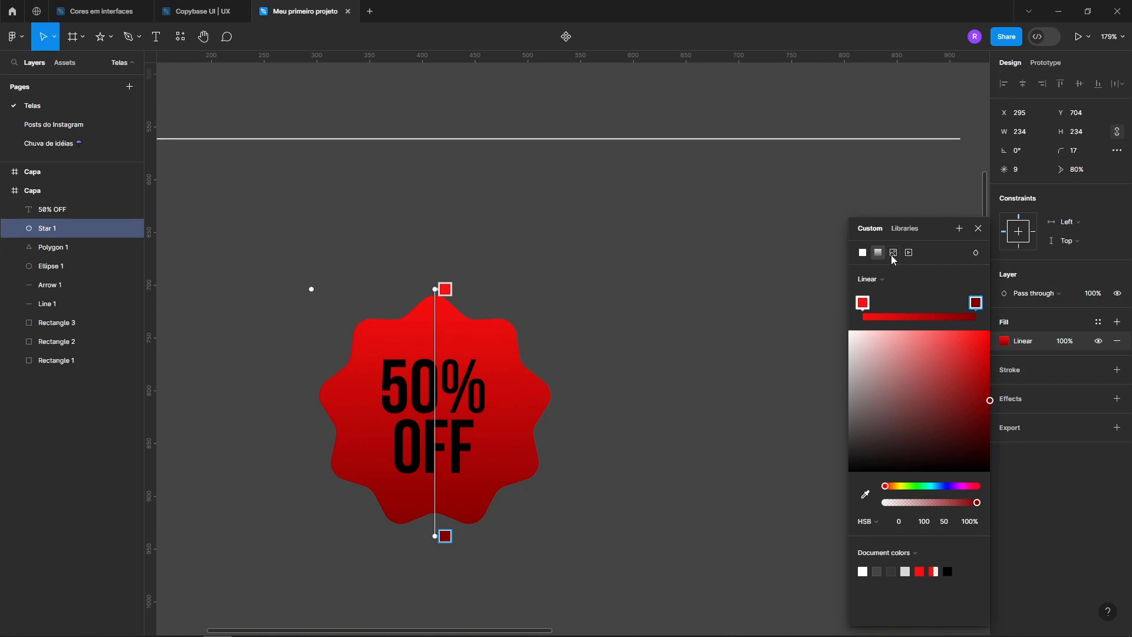
Try the Radial and Angular gradient types on the star, extending the angular gradient slightly past its lower edge.
click(875, 280)
click(879, 292)
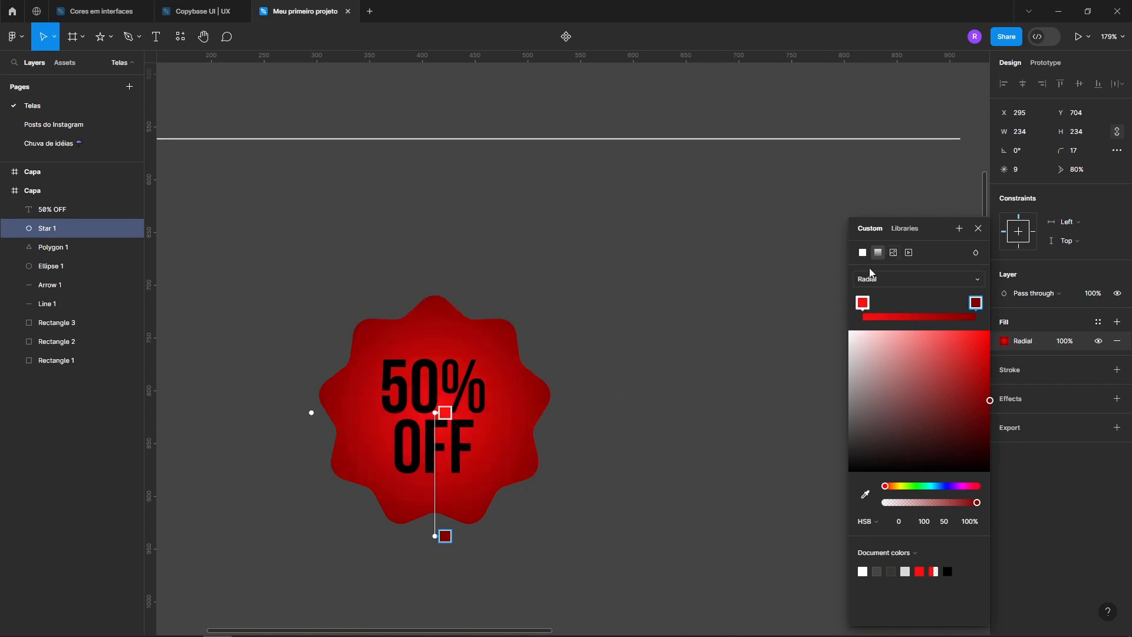
click(873, 281)
click(876, 293)
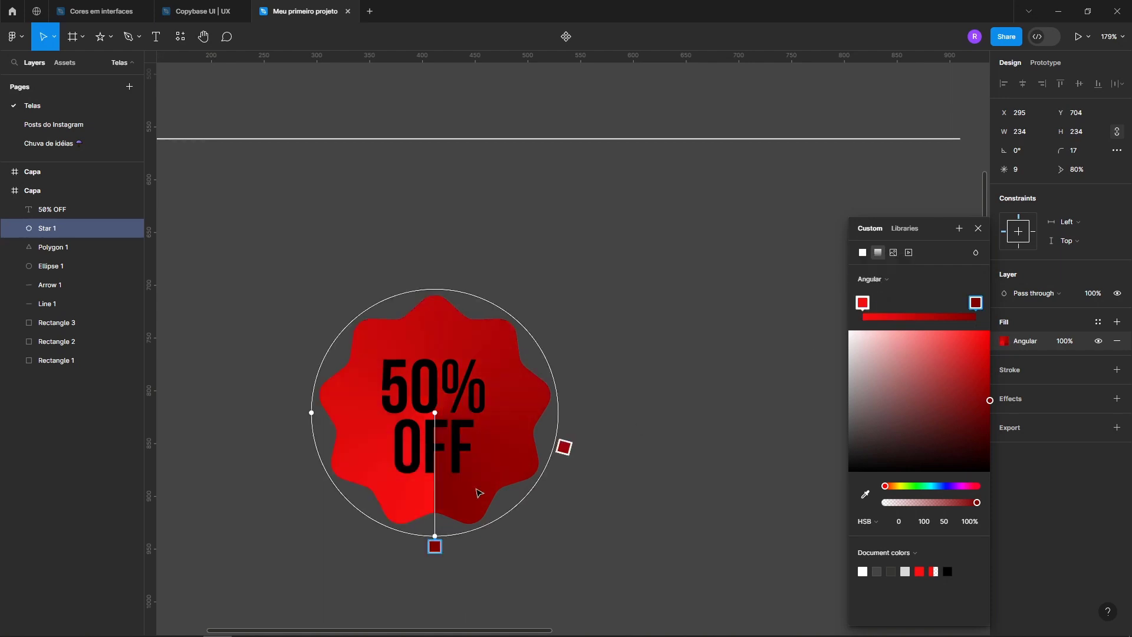
mouse_move(428, 538)
mouse_down()
mouse_move(552, 424)
mouse_move(453, 522)
mouse_move(436, 558)
mouse_move(435, 544)
mouse_up()
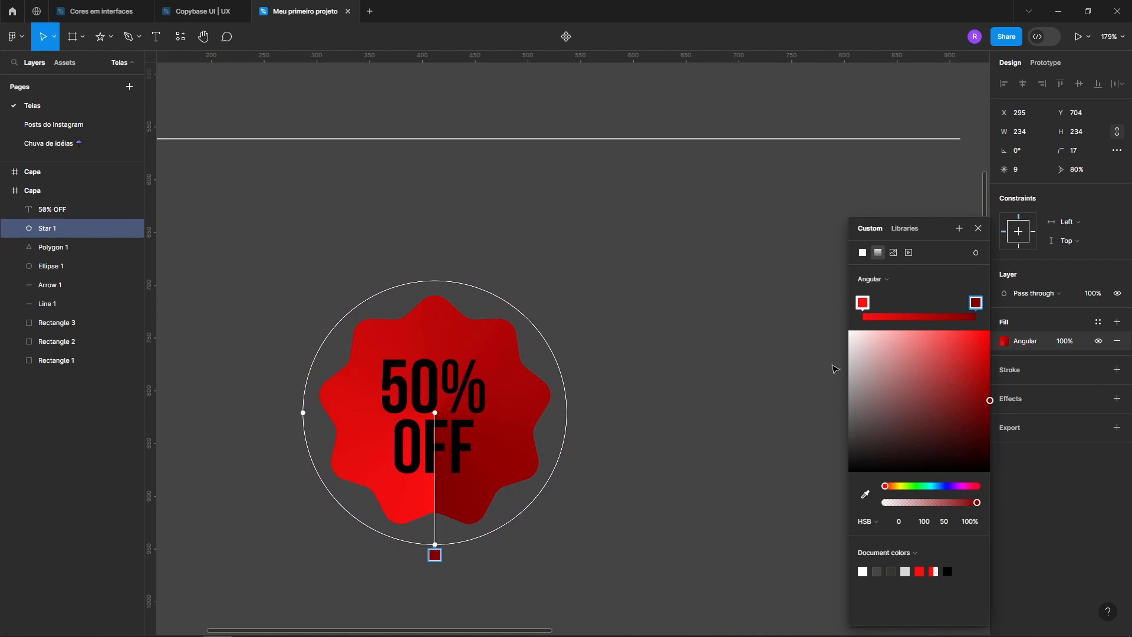
Switch the star's gradient to Diamond and adjust its centre and end handles on the shape.
click(890, 283)
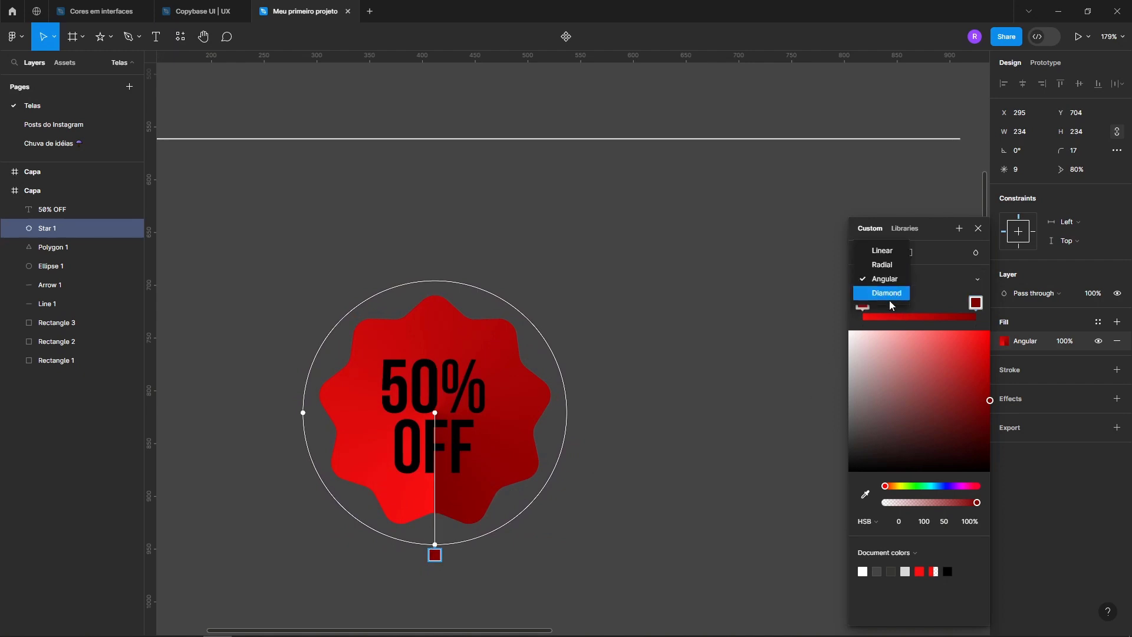
click(889, 299)
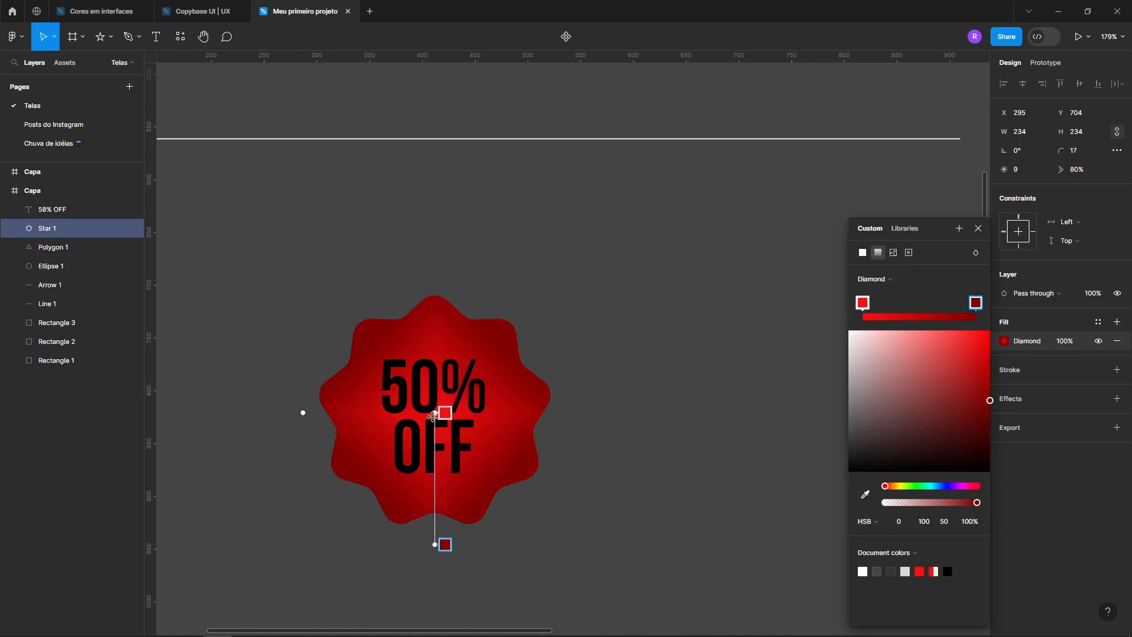
mouse_move(435, 412)
mouse_down()
mouse_move(435, 396)
mouse_move(435, 430)
mouse_move(436, 418)
mouse_up()
drag(435, 547, 435, 523)
drag(435, 418, 435, 413)
Try the image and video fill types on the star, returning to the image fill.
click(892, 254)
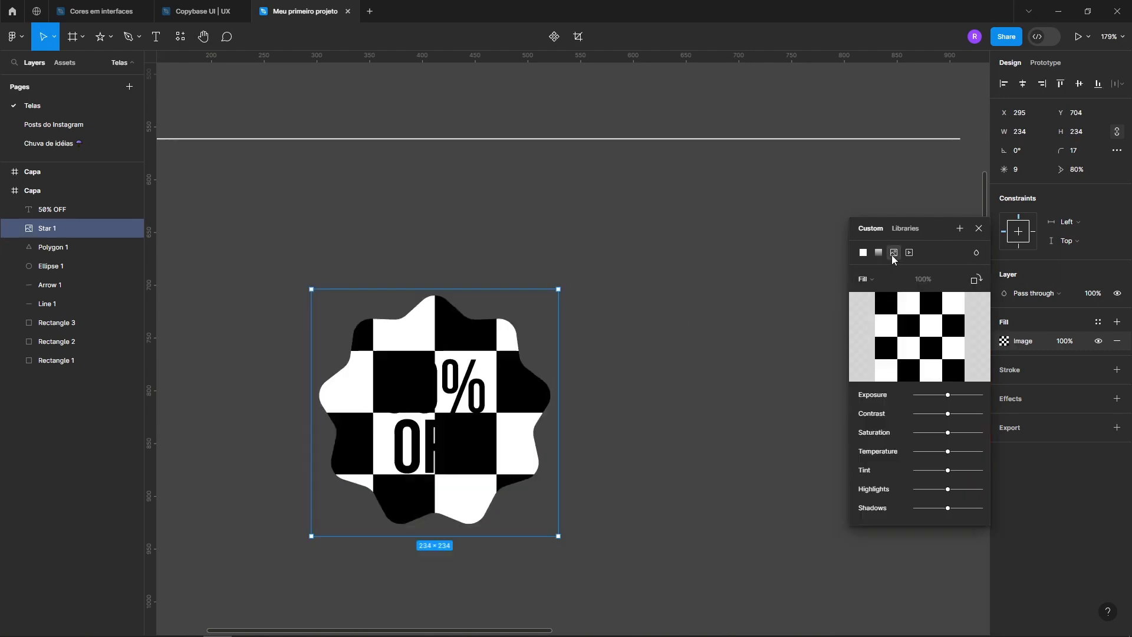
click(911, 253)
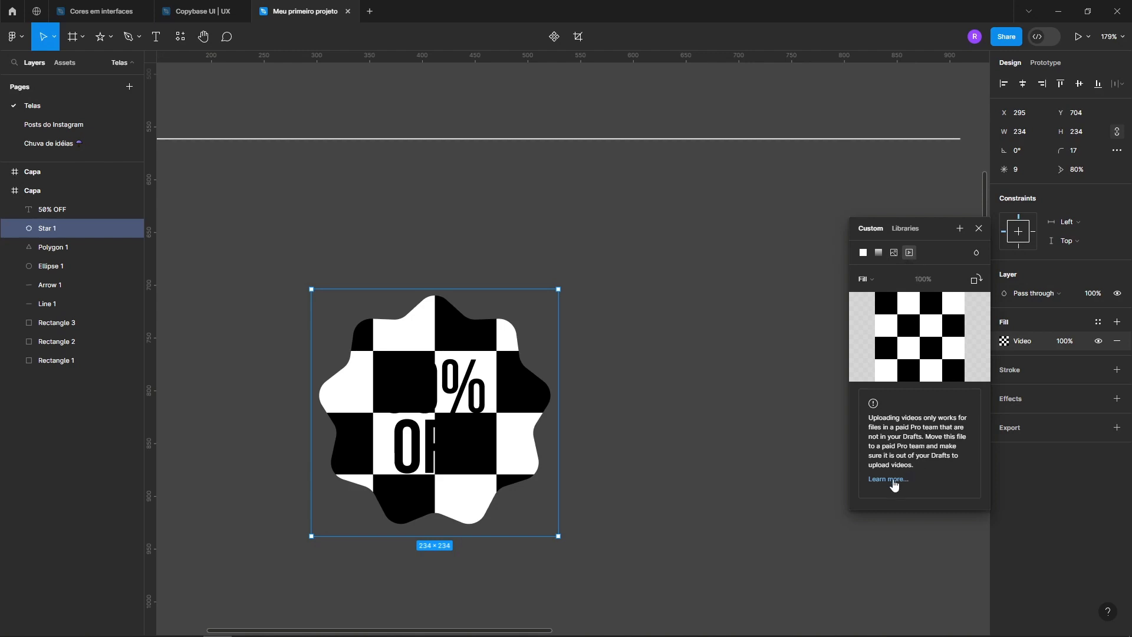
click(893, 253)
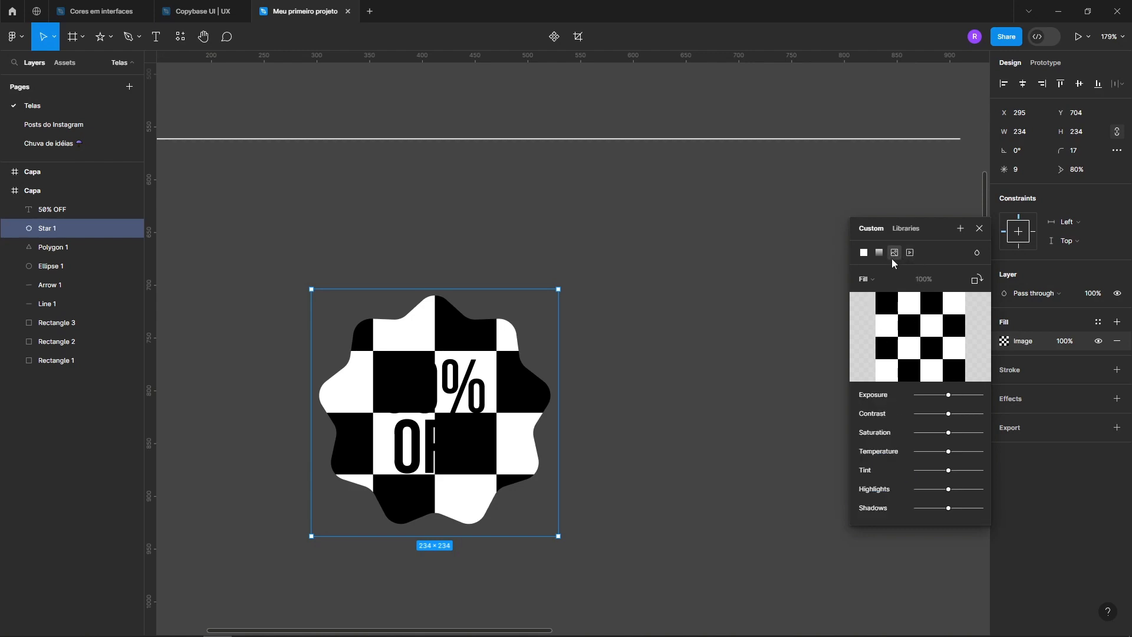
Set the scaling mode of the star's image fill to Fit.
click(874, 281)
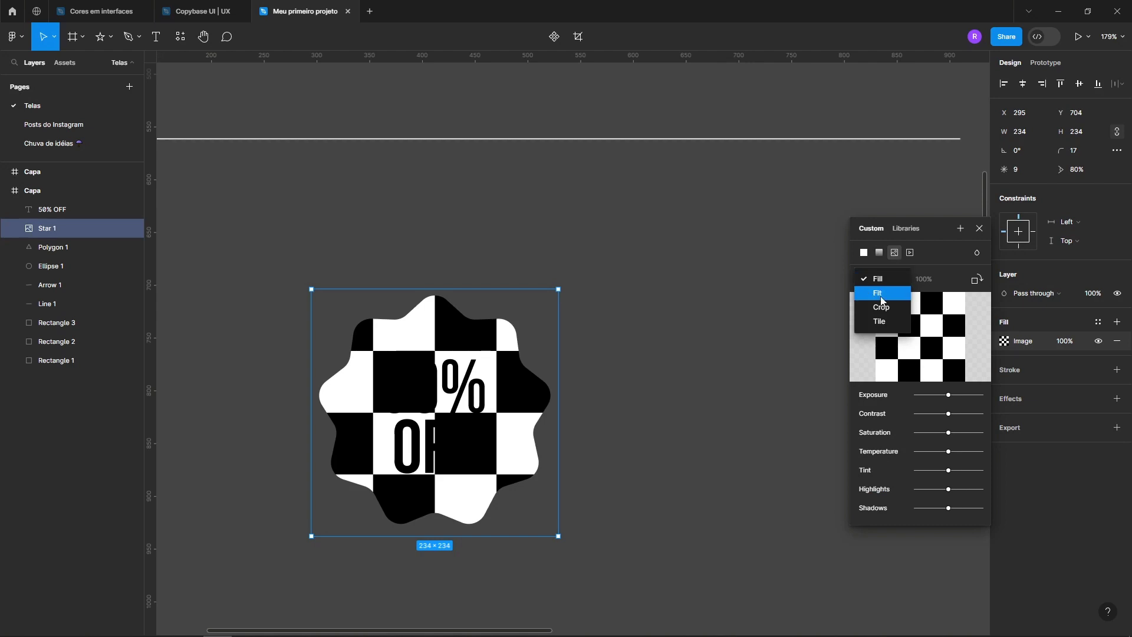
click(881, 301)
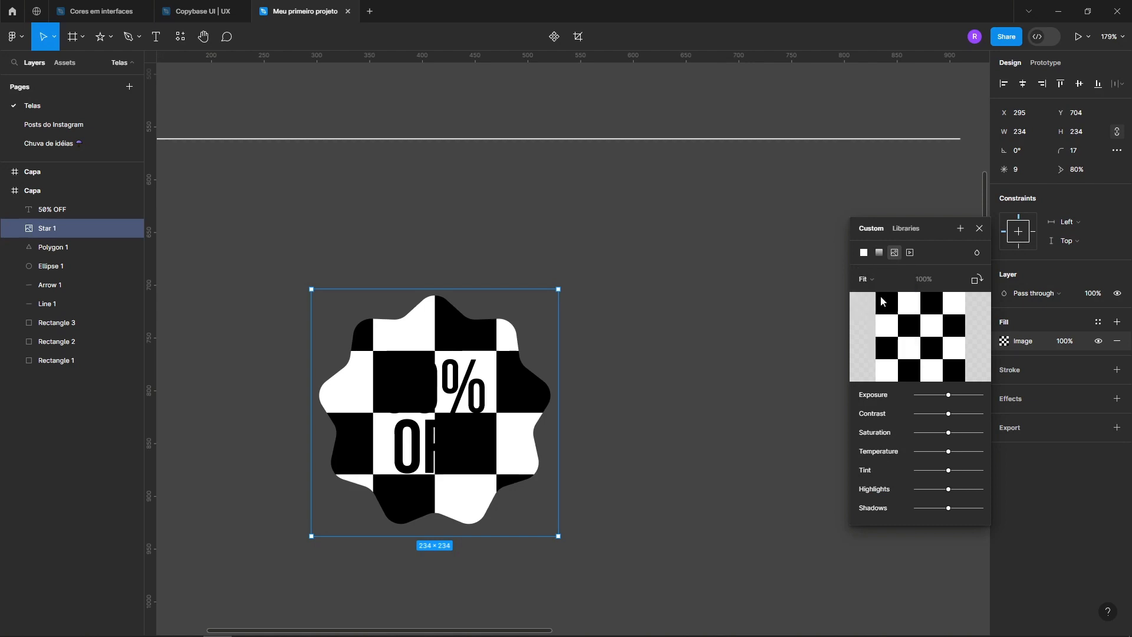
click(877, 279)
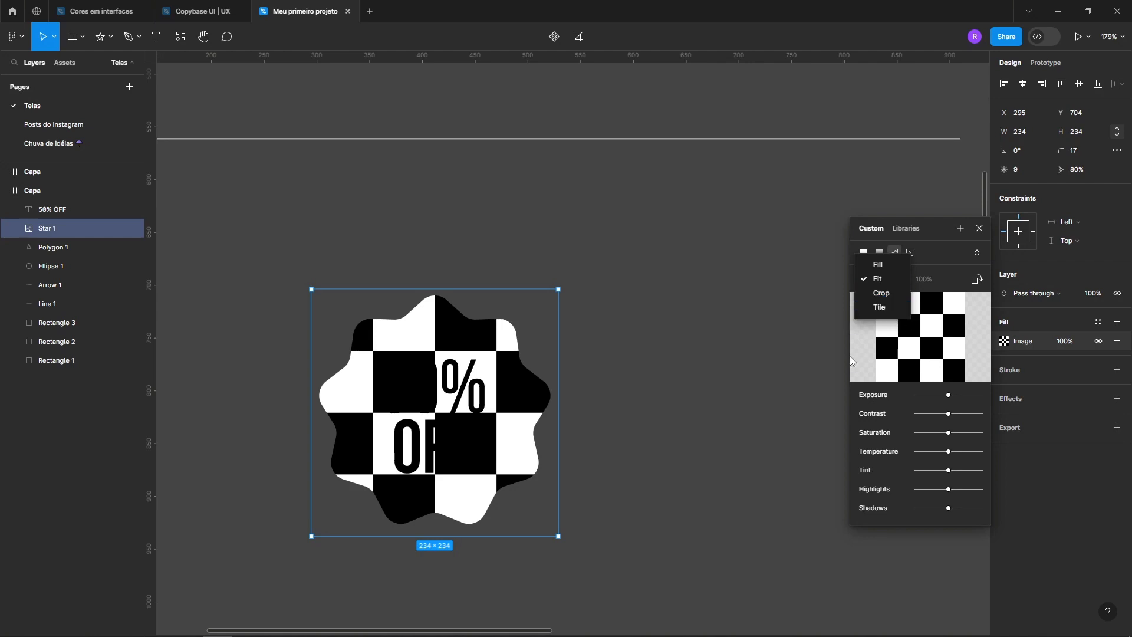
click(853, 361)
click(869, 279)
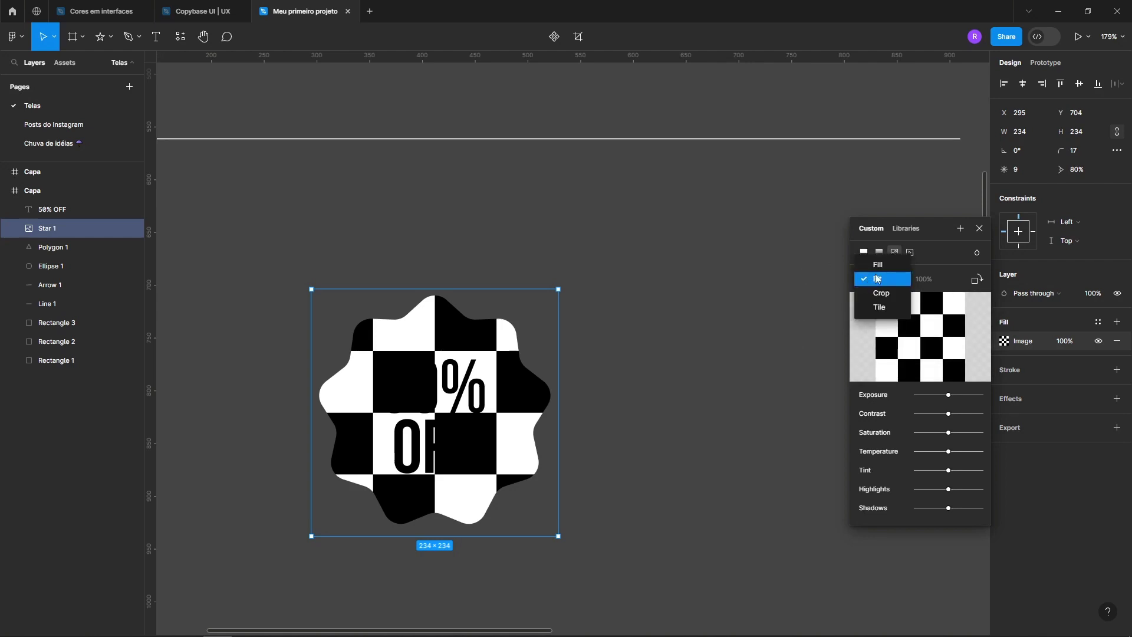
click(872, 253)
Apply a linear gradient fill to the star and make its first colour stop pure red.
click(879, 253)
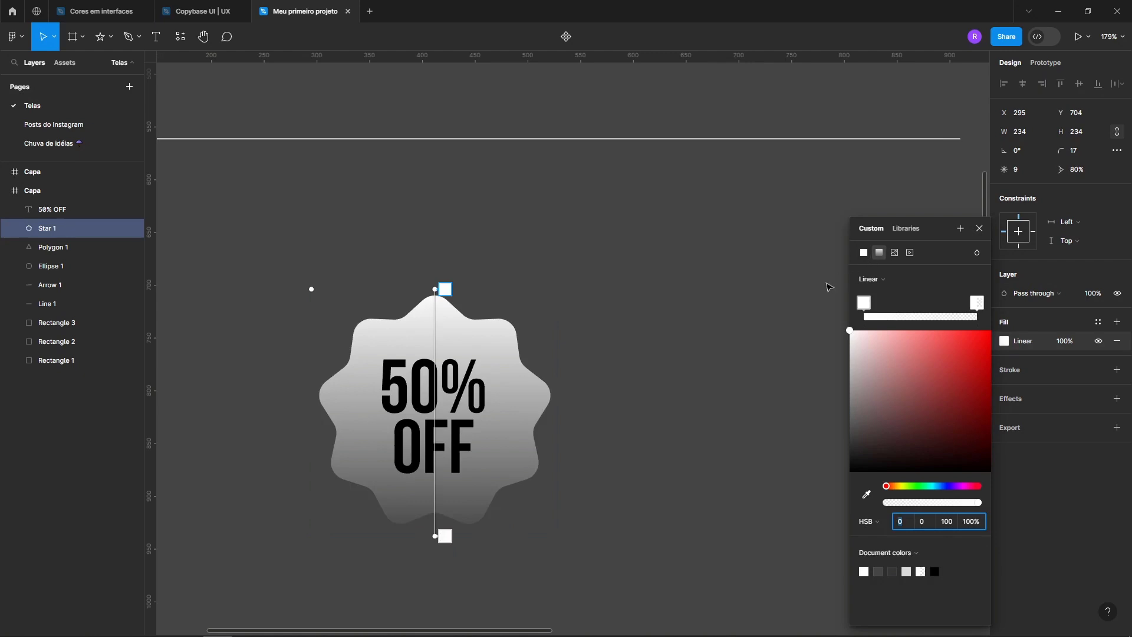
click(863, 302)
click(990, 331)
Set the gradient's end stop to dark red with HSB values 0, 100, 41 at 100% opacity.
click(976, 304)
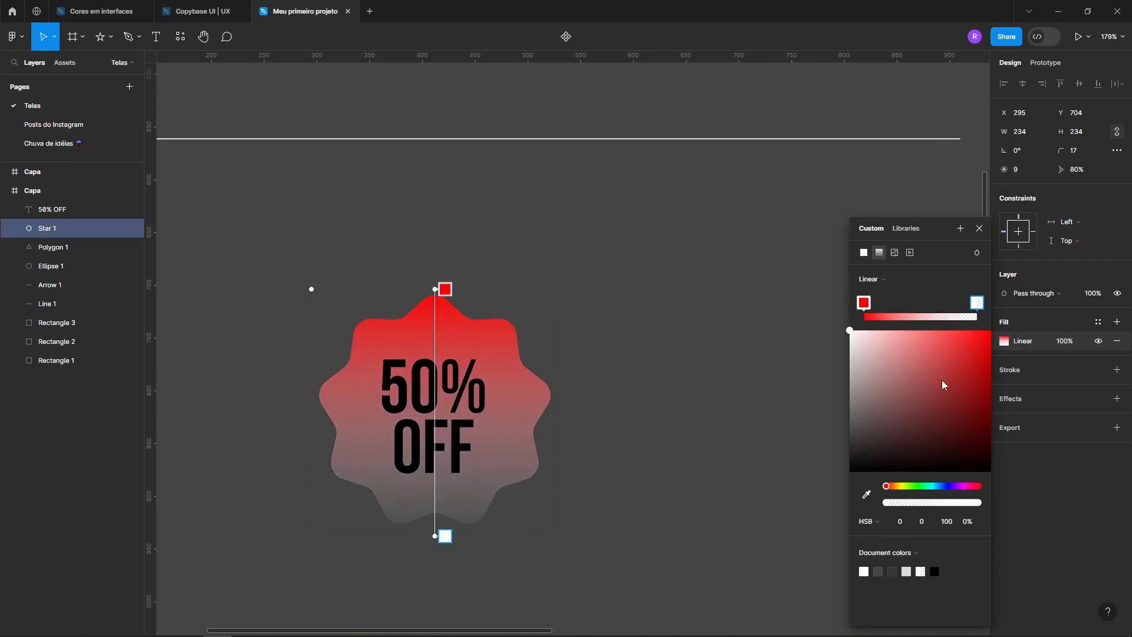
drag(946, 386, 995, 414)
drag(958, 502, 1026, 511)
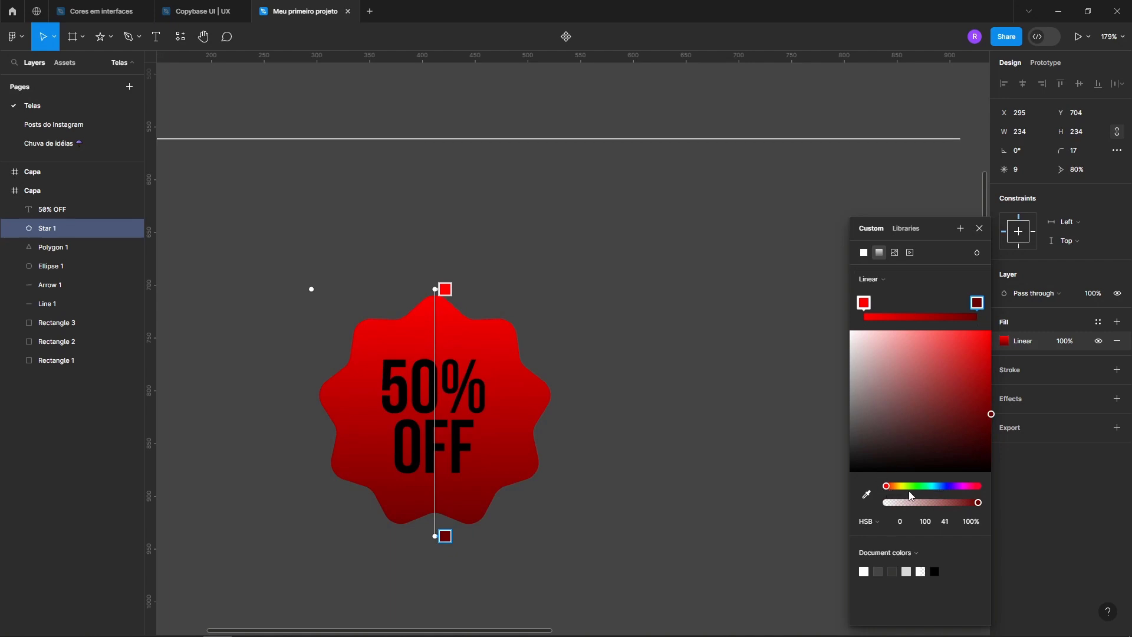
drag(930, 495, 867, 495)
click(1030, 316)
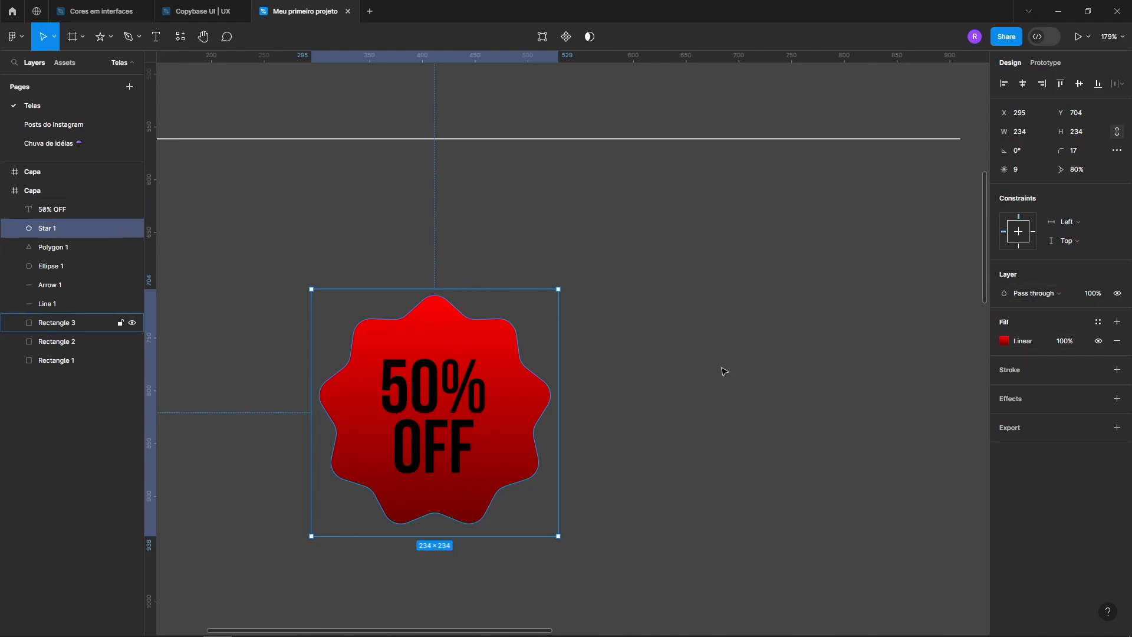
Add a white FFFFFF stroke with a weight of 4 to the red star.
click(649, 374)
click(522, 360)
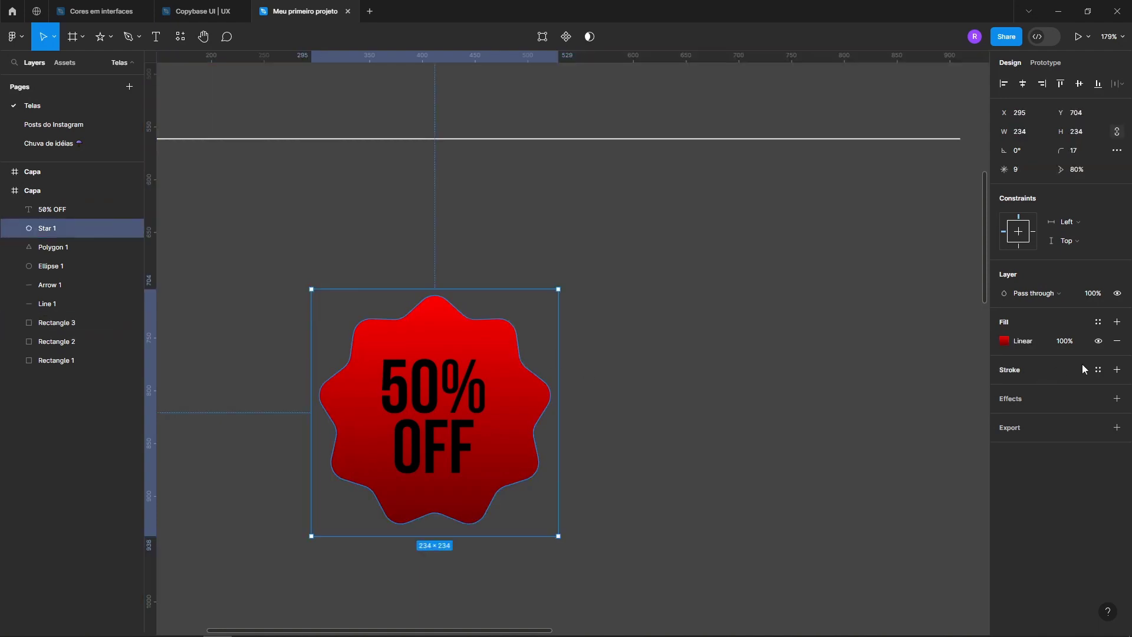
click(1116, 370)
click(1004, 389)
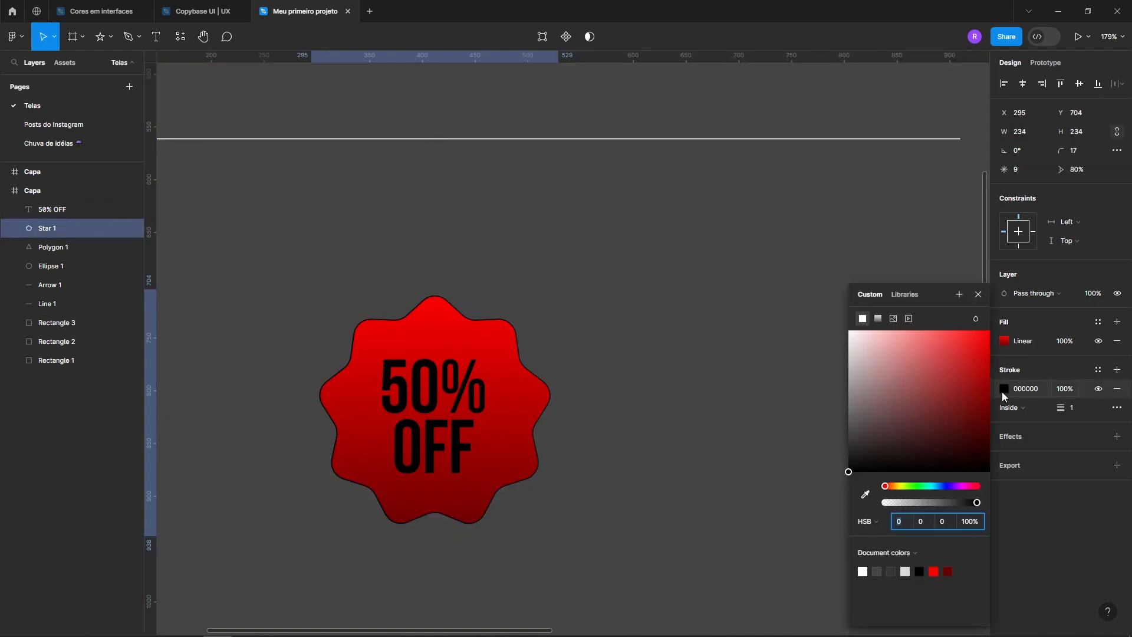
click(909, 377)
drag(892, 373, 670, 293)
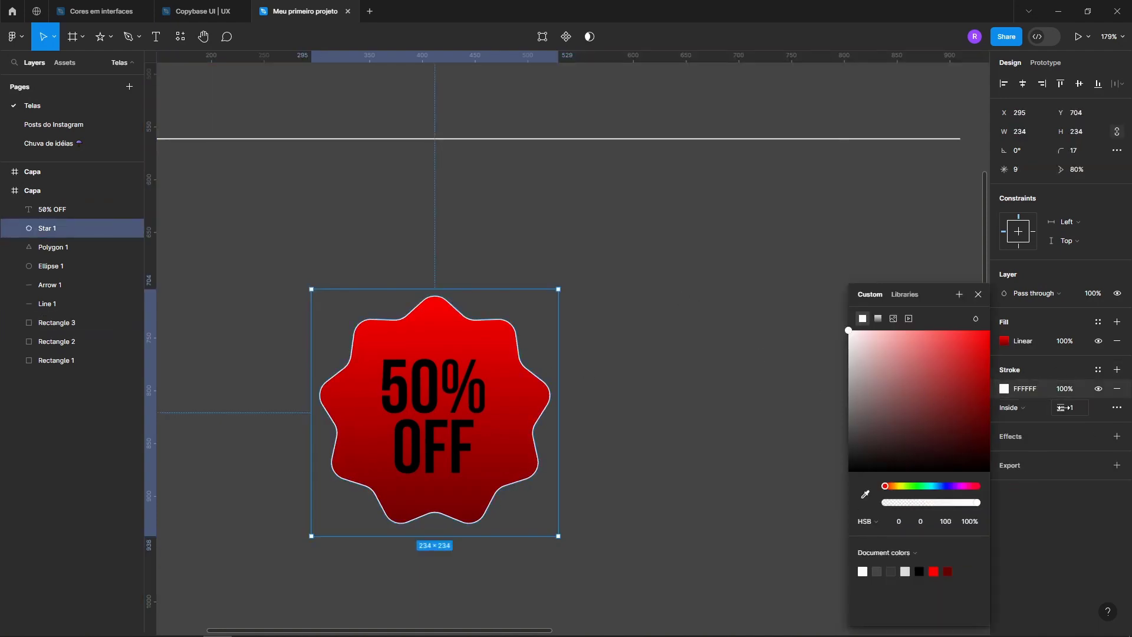
drag(1064, 409, 1069, 398)
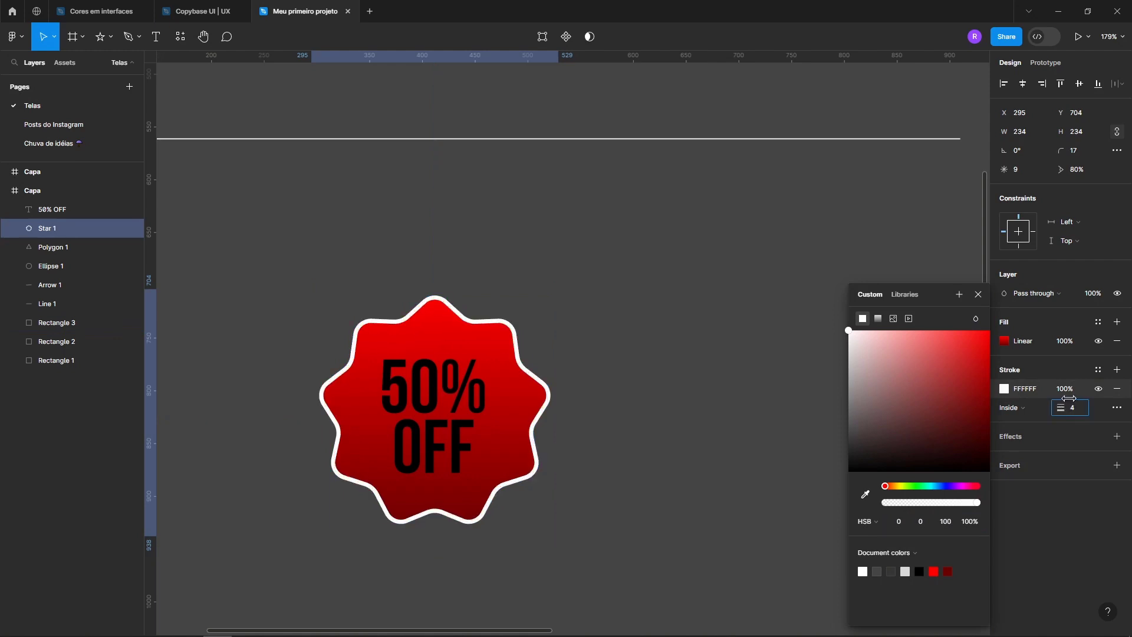
Try the Outside position for the star's stroke, returning it to Inside.
click(1016, 411)
click(1020, 421)
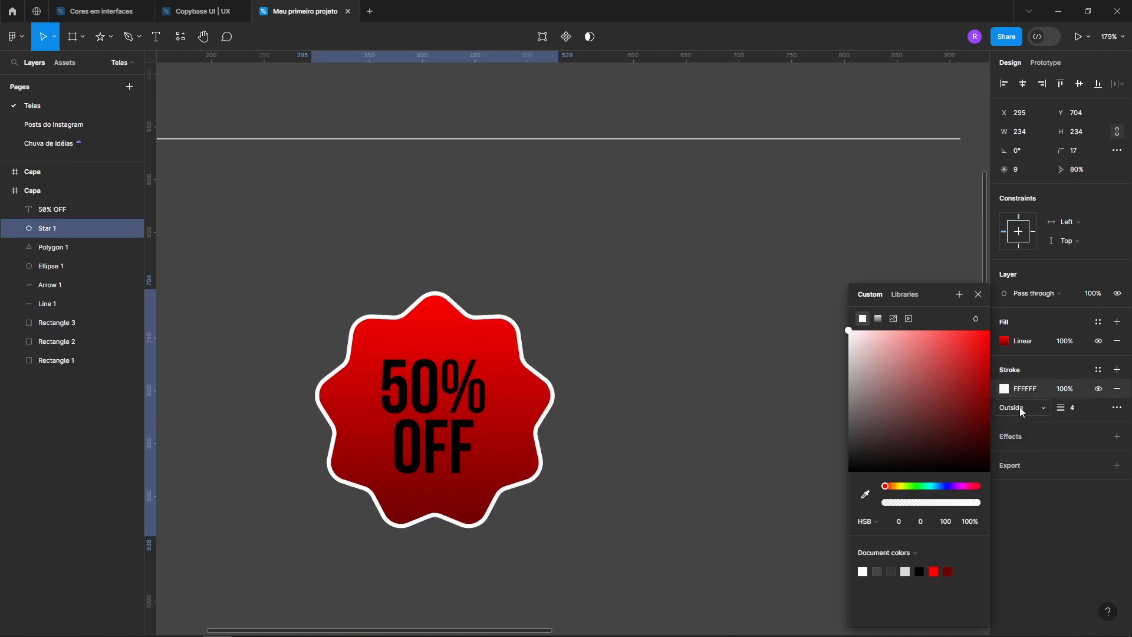
click(1020, 411)
click(1020, 407)
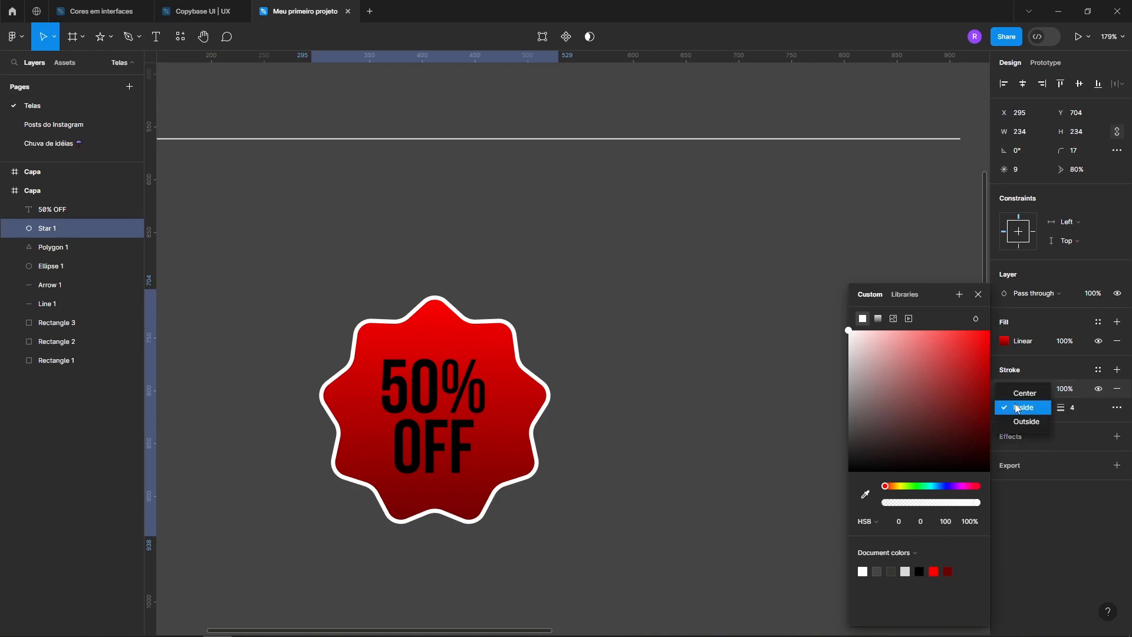
Try the Center stroke position and an added second stroke on the star, and remove all of its strokes.
click(1022, 394)
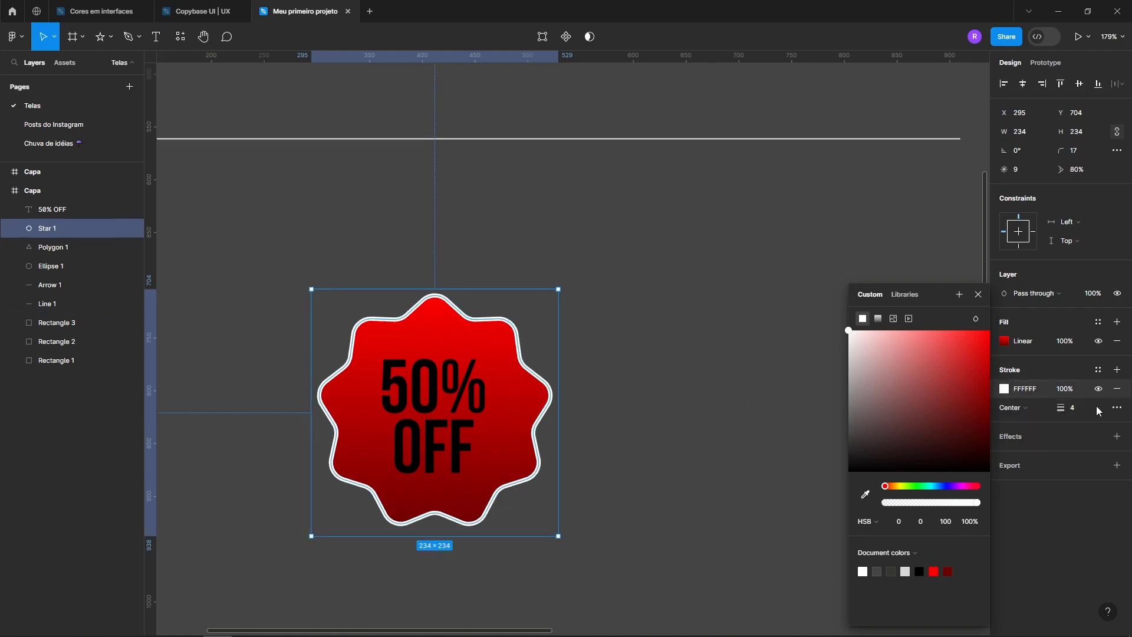
click(1116, 369)
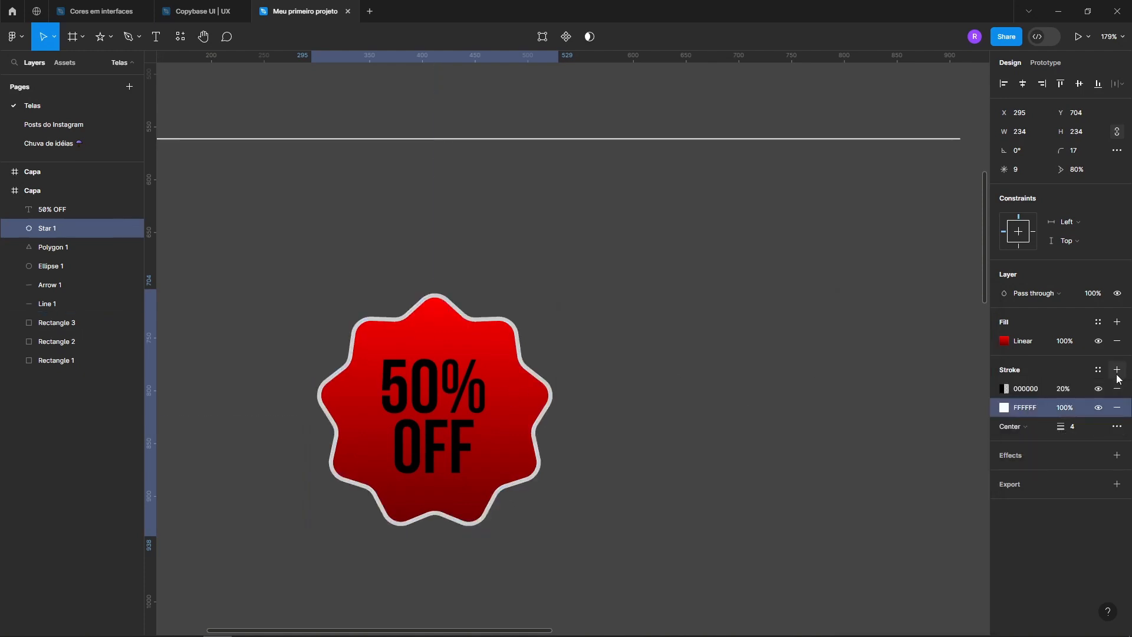
click(1117, 407)
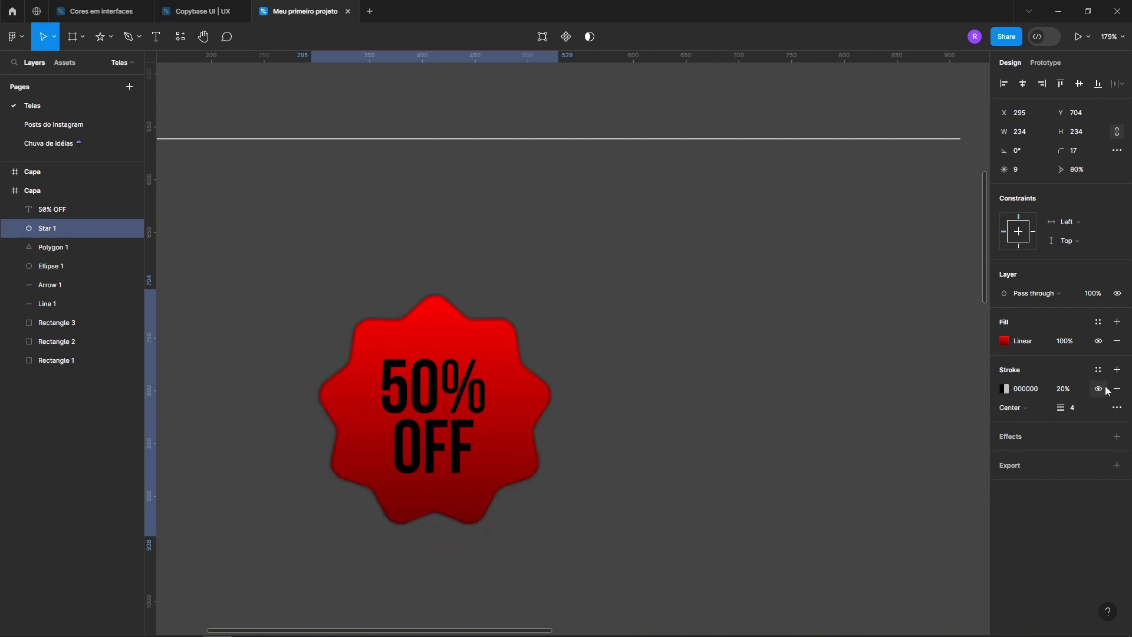
click(1118, 408)
click(1117, 407)
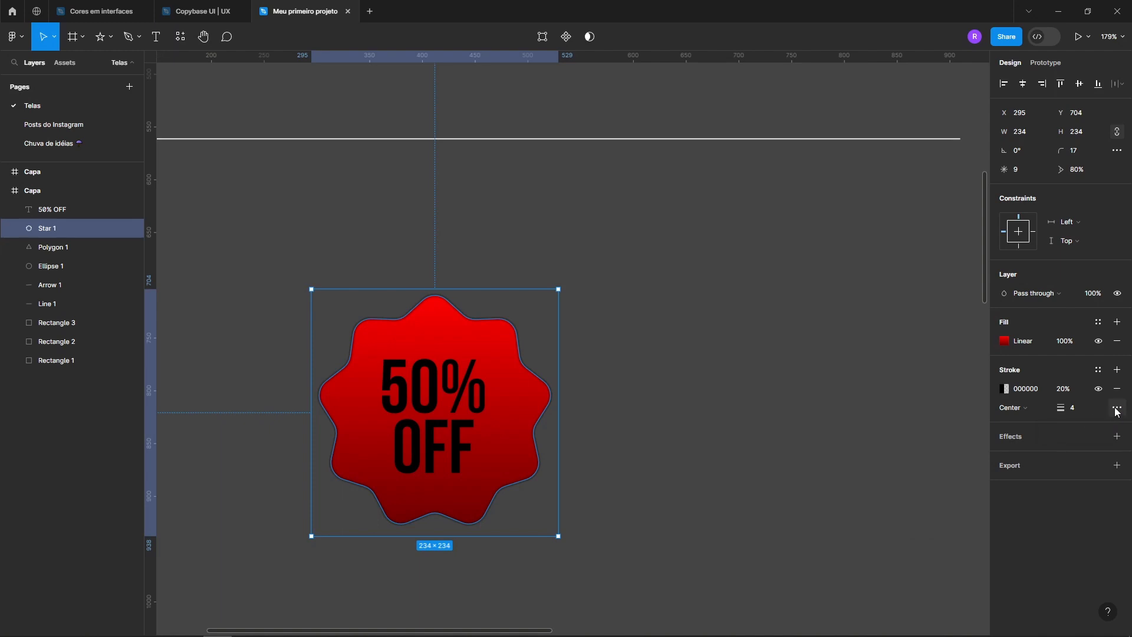
click(1117, 388)
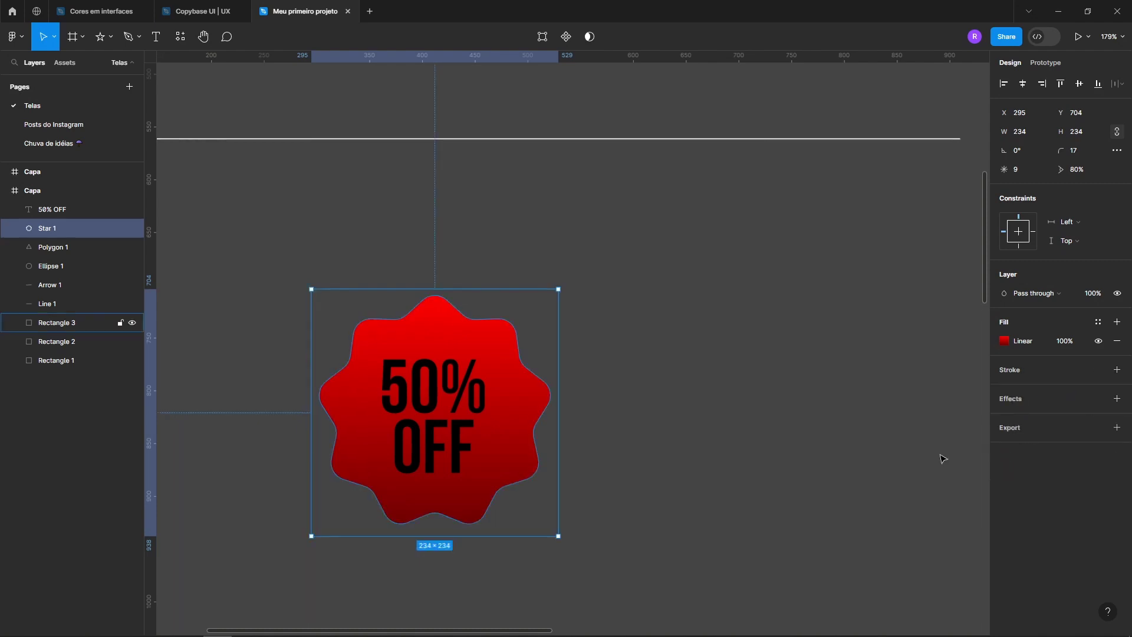
Add a drop shadow effect to the star and set its blur to 24.
click(1117, 399)
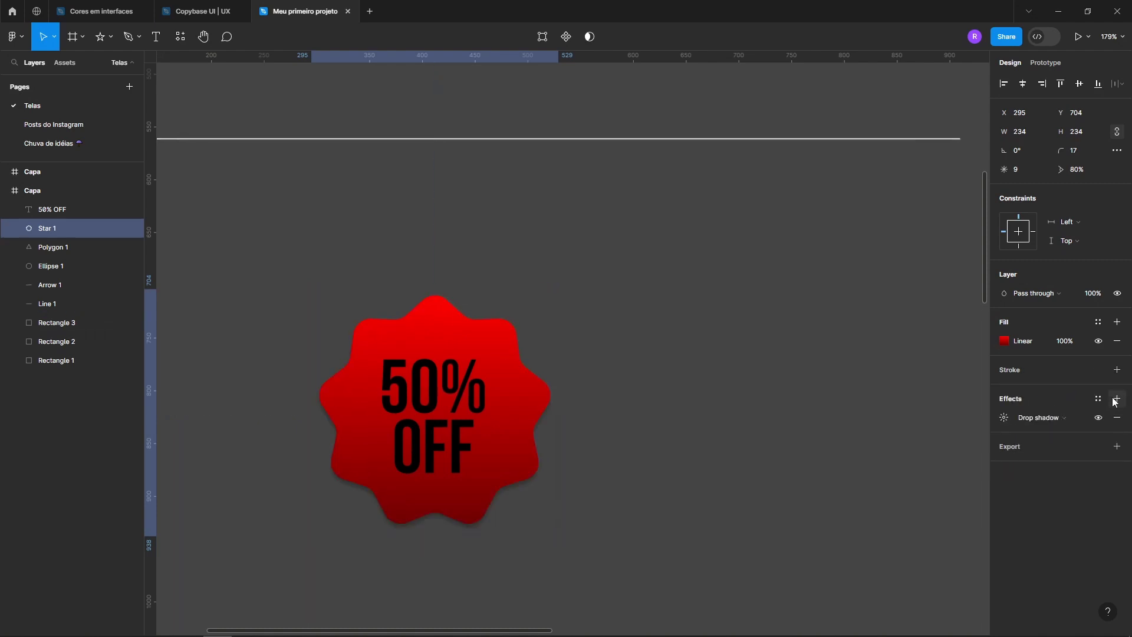
click(1004, 418)
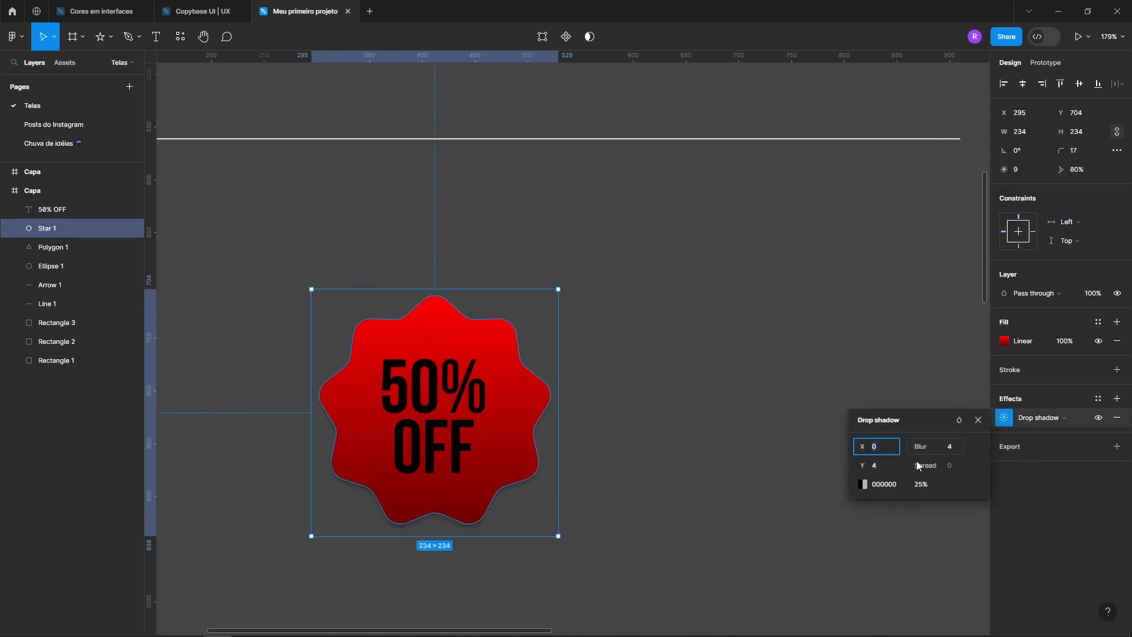
click(950, 447)
text(24)
key(Return)
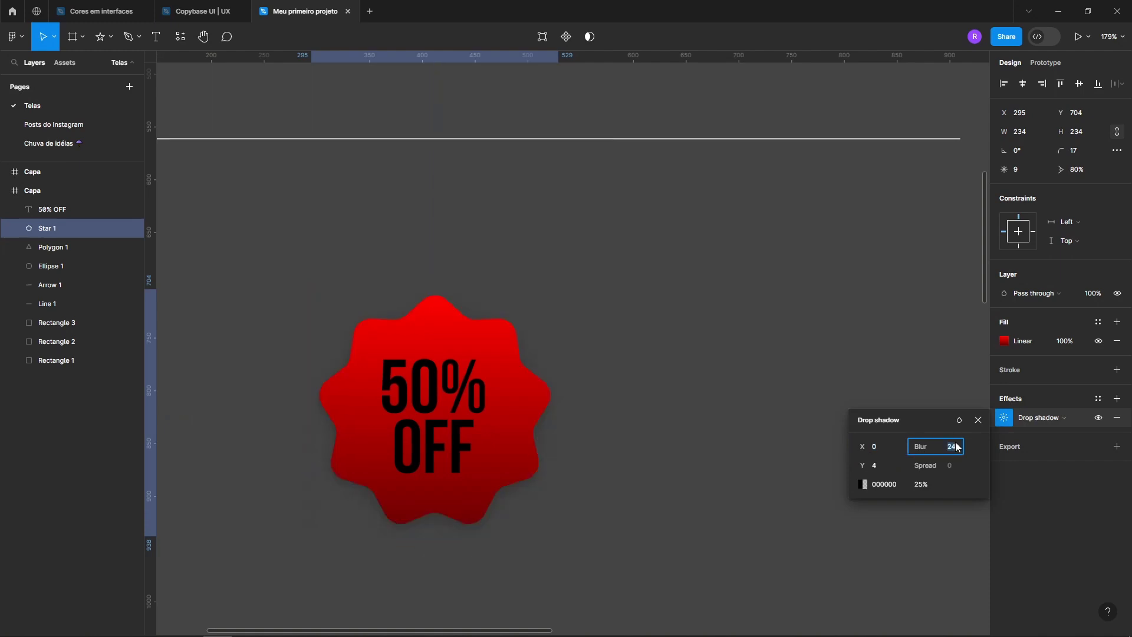
click(268, 182)
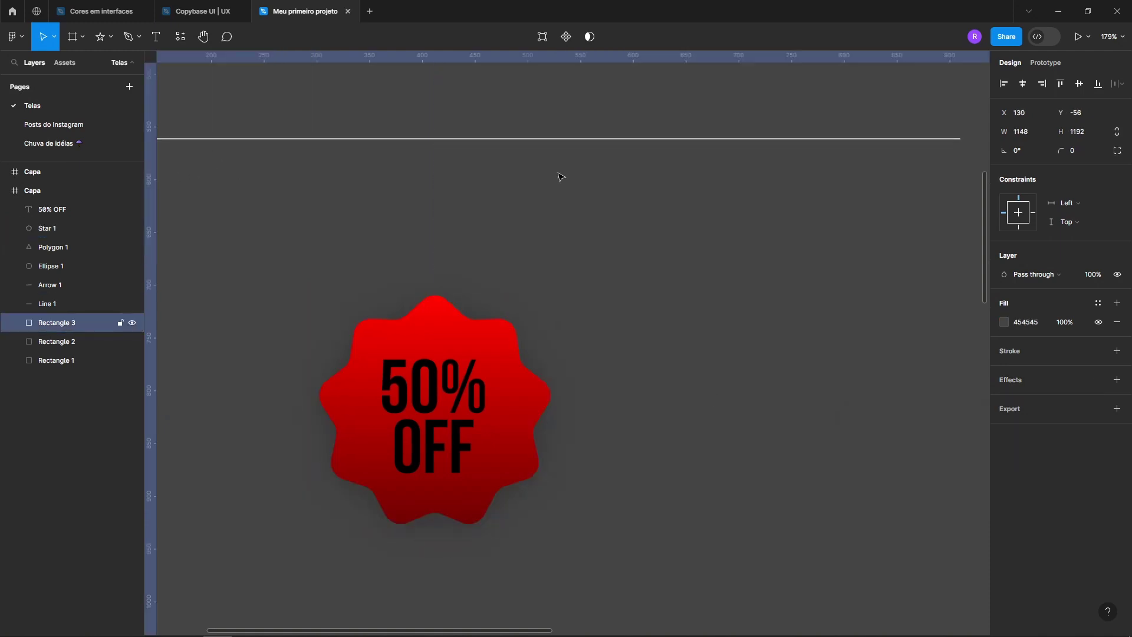
key(Escape)
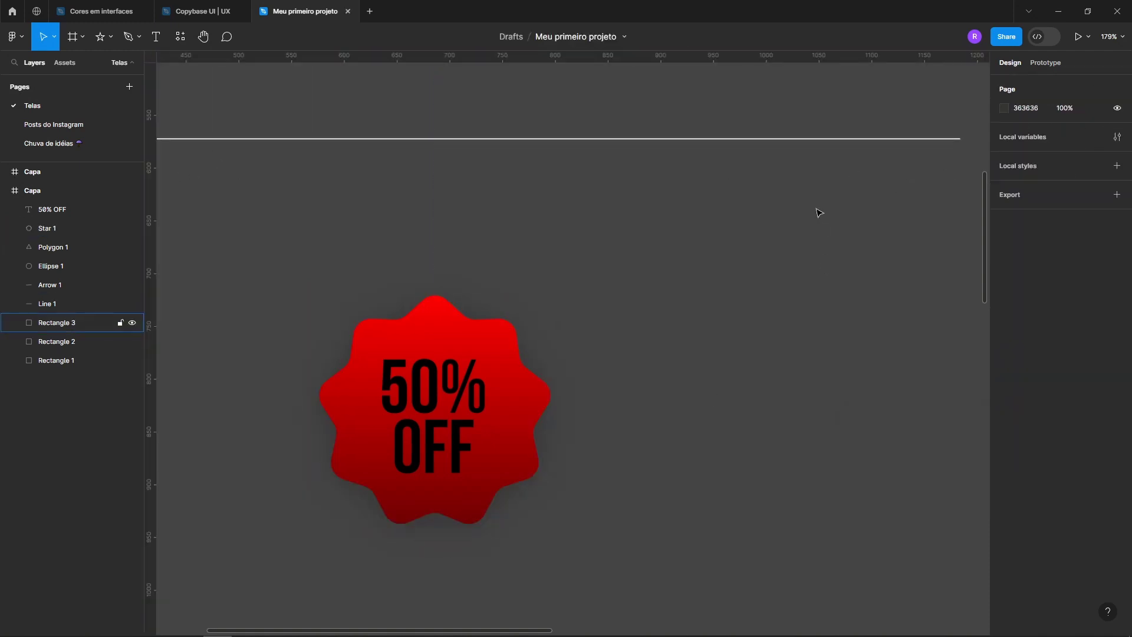
Move the star together with its 50% OFF text from the dark artboard onto the white Capa frame.
click(796, 131)
scroll(796, 157, down, 5)
scroll(796, 157, down, 3)
key(Escape)
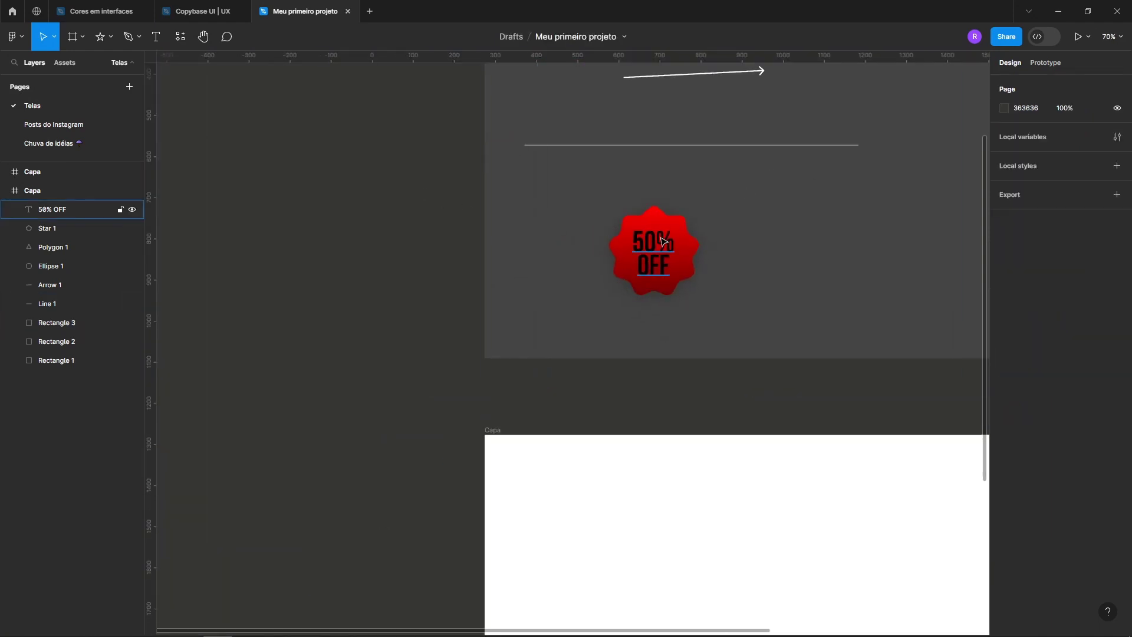
click(637, 280)
shift+click(665, 255)
drag(665, 255, 593, 532)
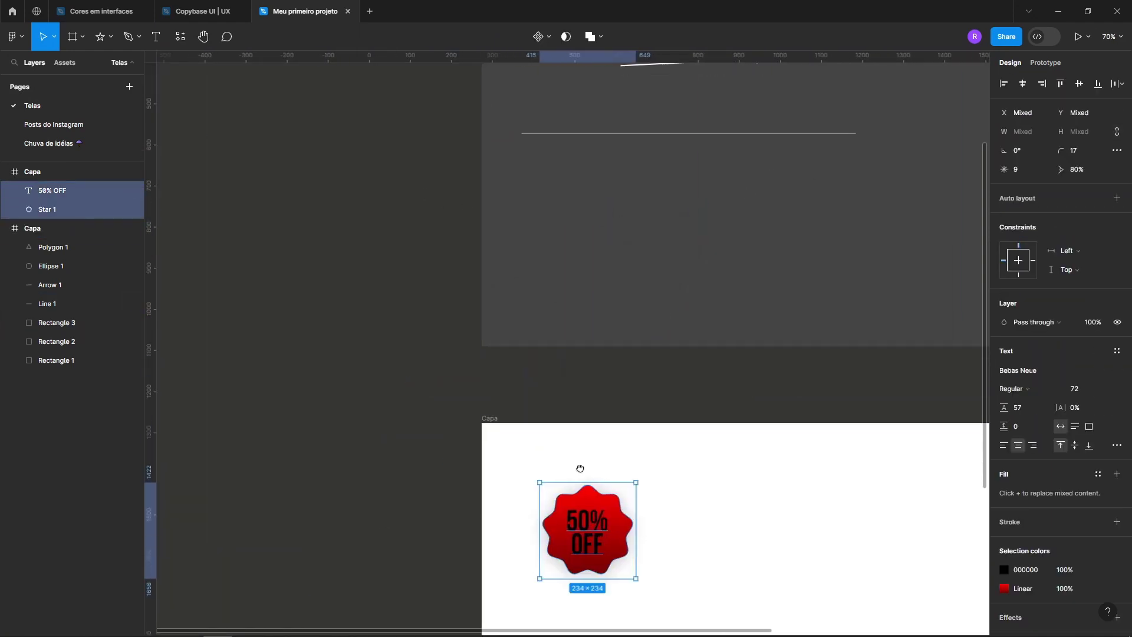
scroll(652, 300, down, 4)
scroll(652, 299, up, 7)
Set the star's drop shadow opacity to 95% and its blur to 3.
click(598, 283)
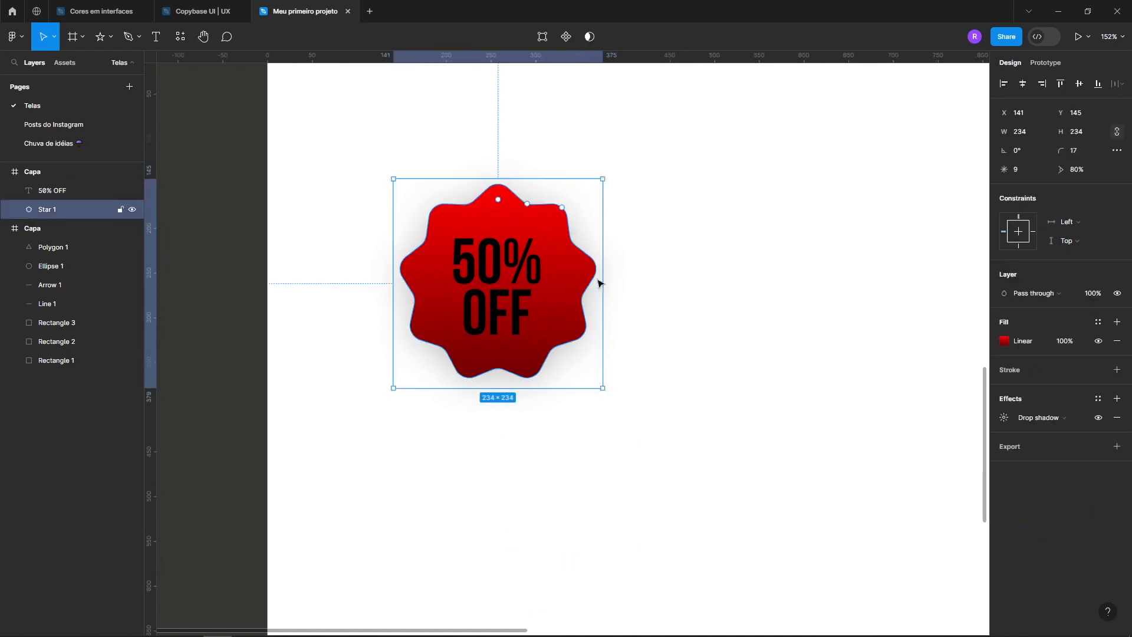
click(1005, 417)
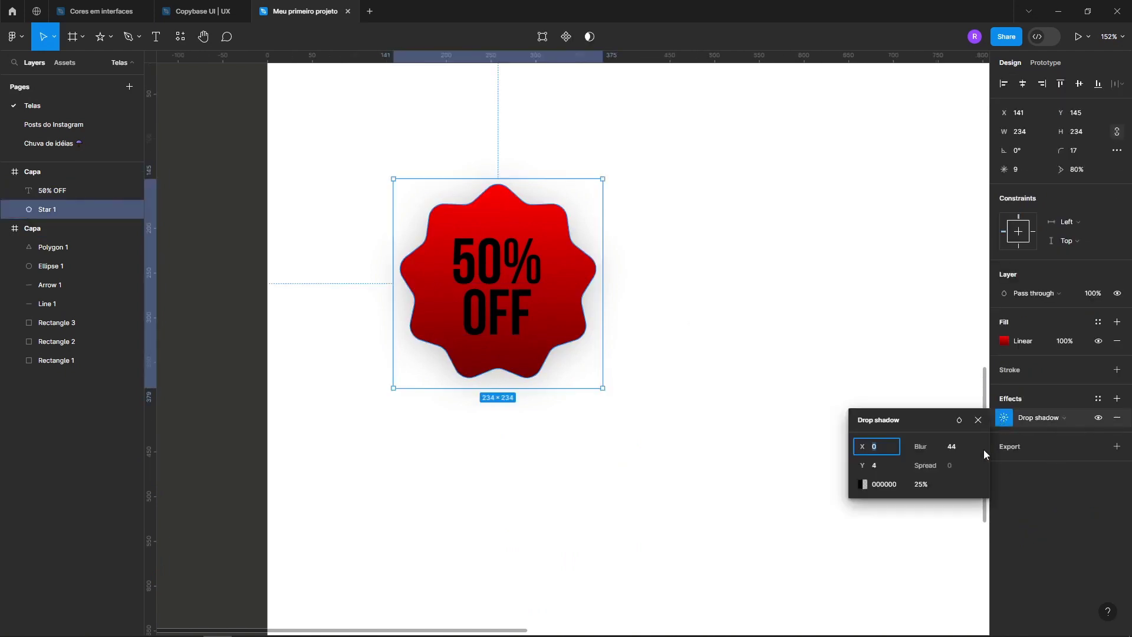
click(918, 483)
key(shift+Up)
key(shift+Up)
key(shift+Up)
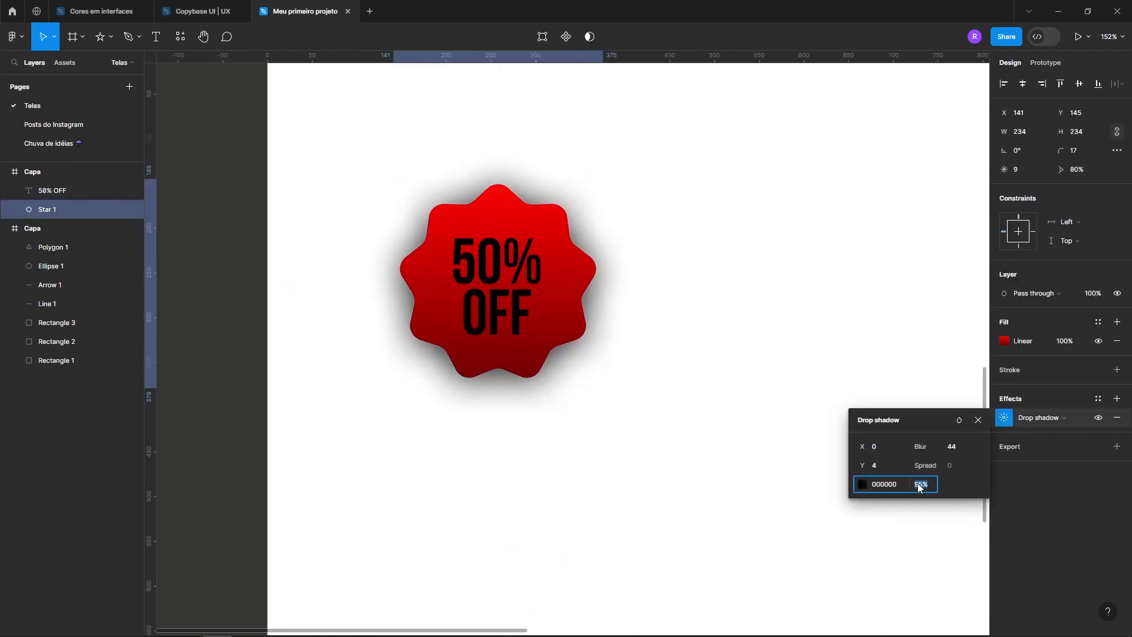
click(953, 447)
text(4)
key(Return)
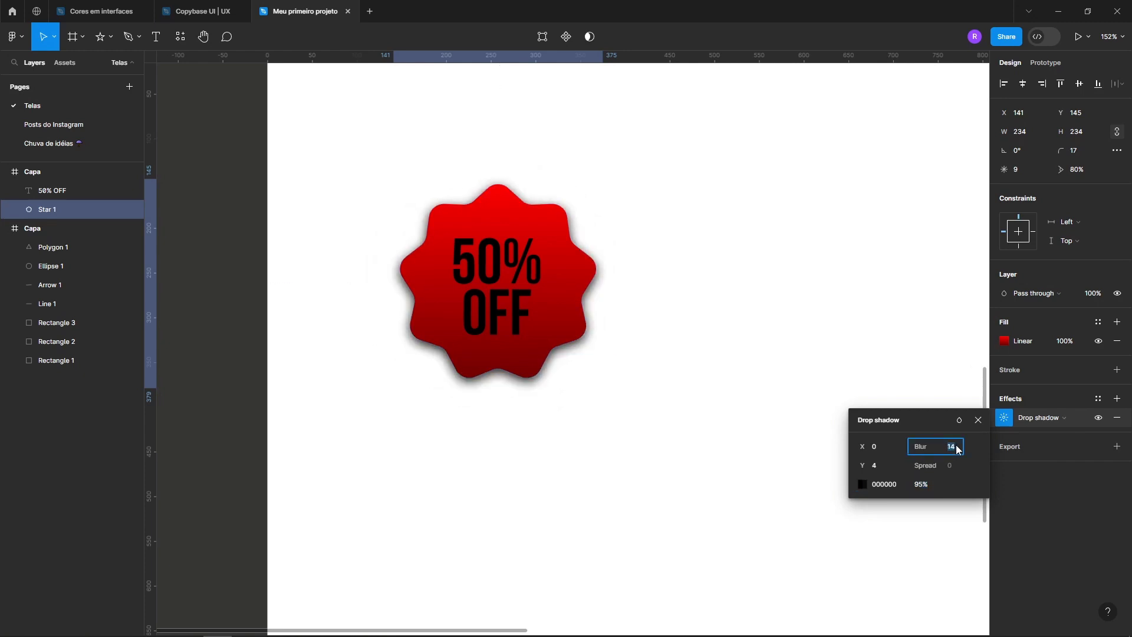
key(Down)
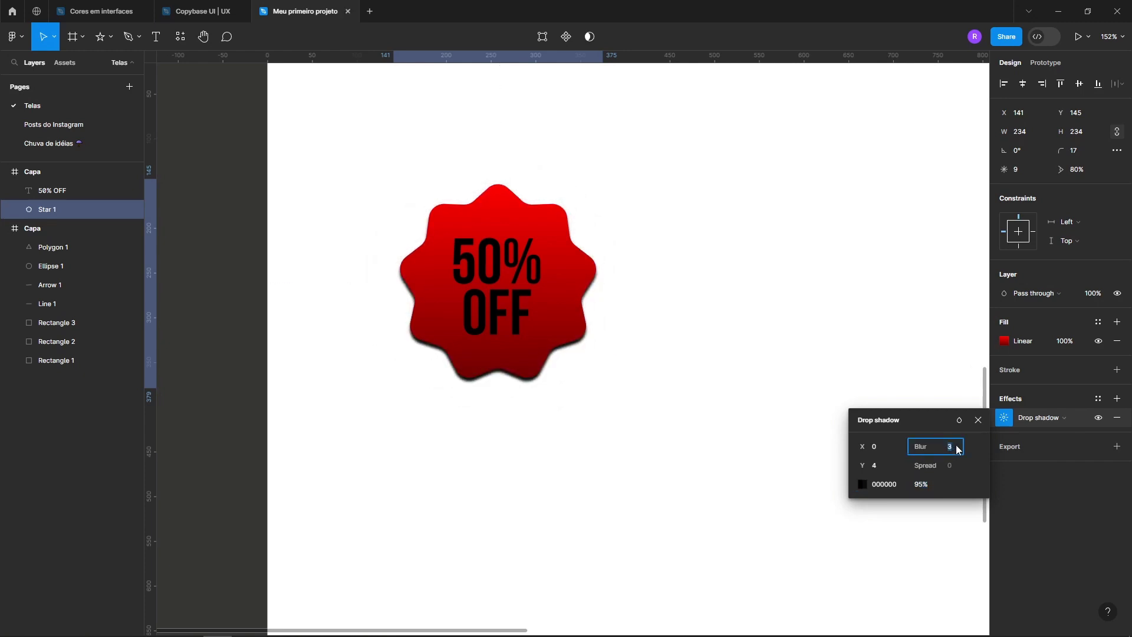
Change the fill of the 50% OFF text to white.
click(496, 283)
click(1005, 443)
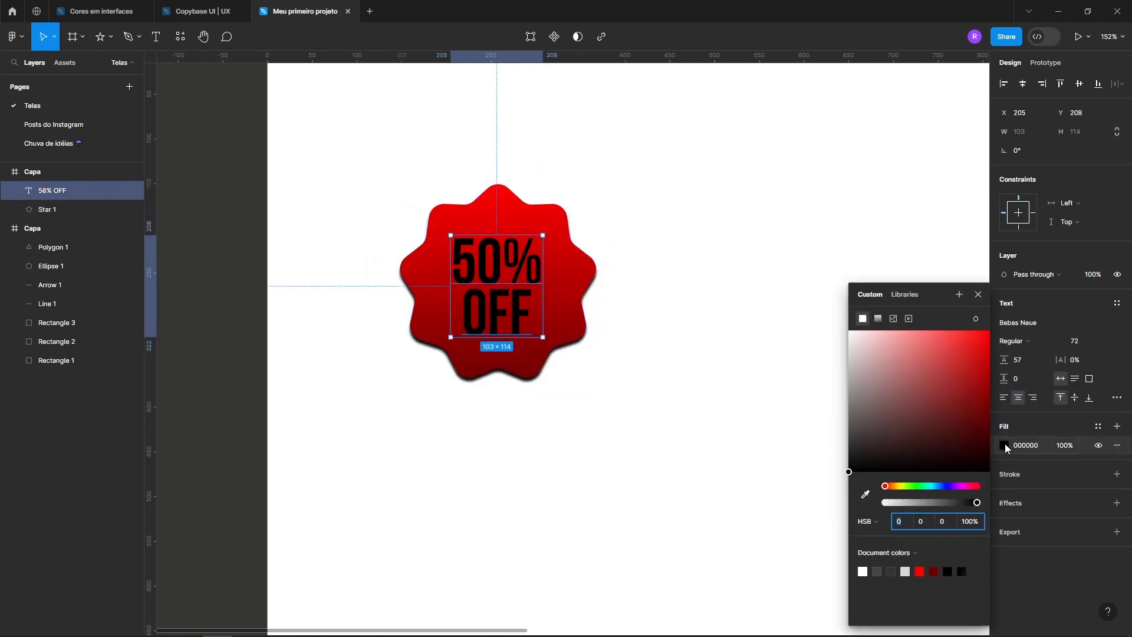
drag(920, 401, 274, 139)
click(274, 140)
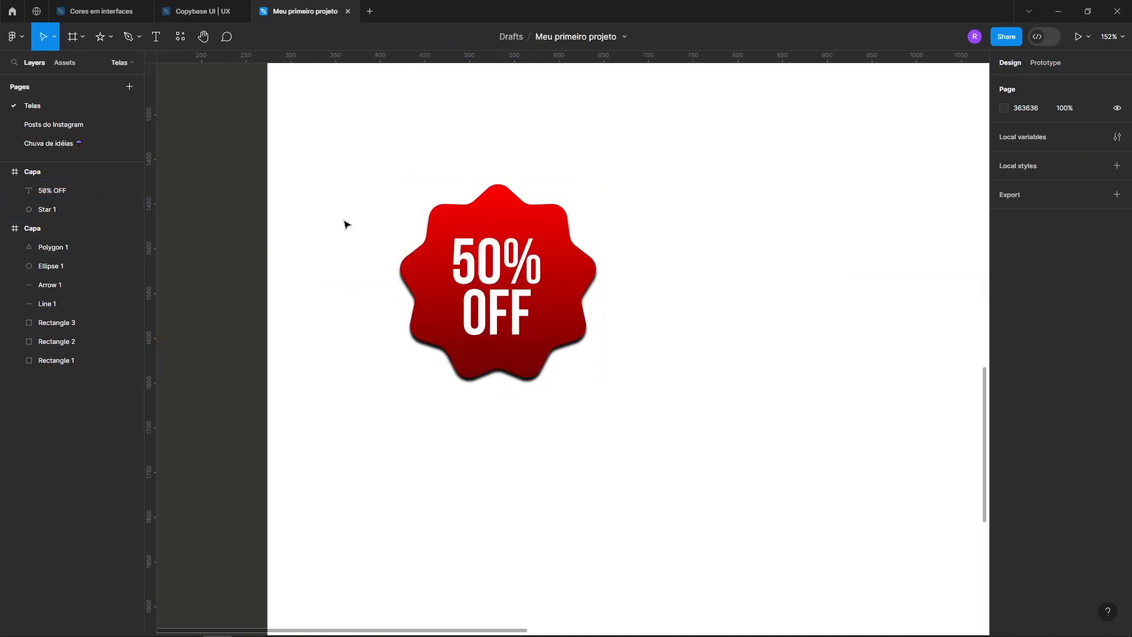
drag(337, 222, 253, 301)
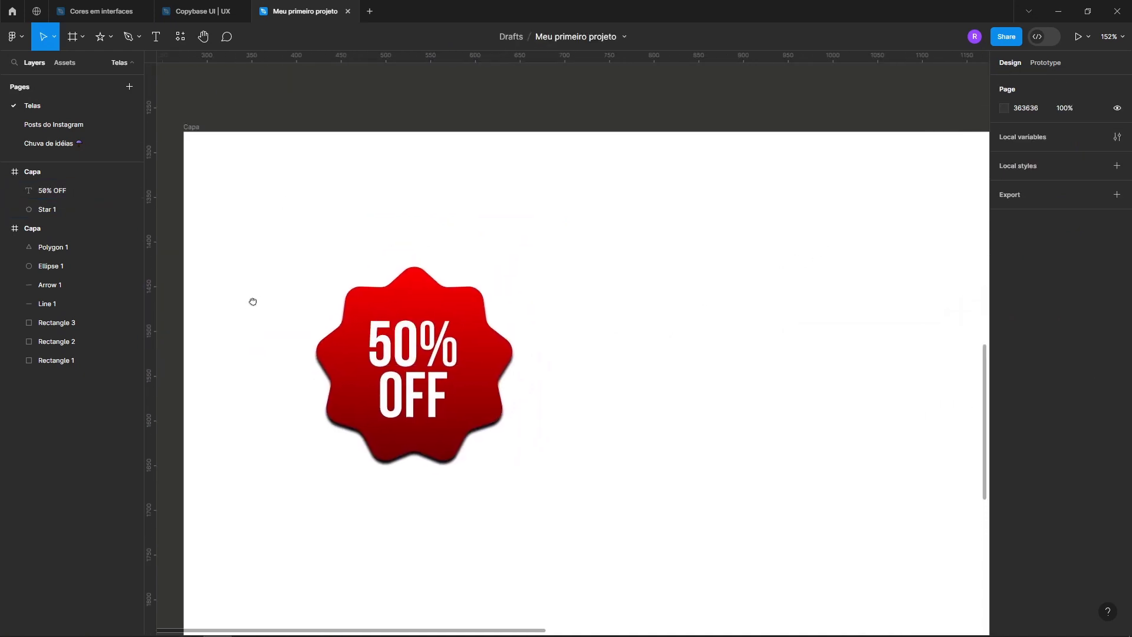
click(433, 376)
click(569, 337)
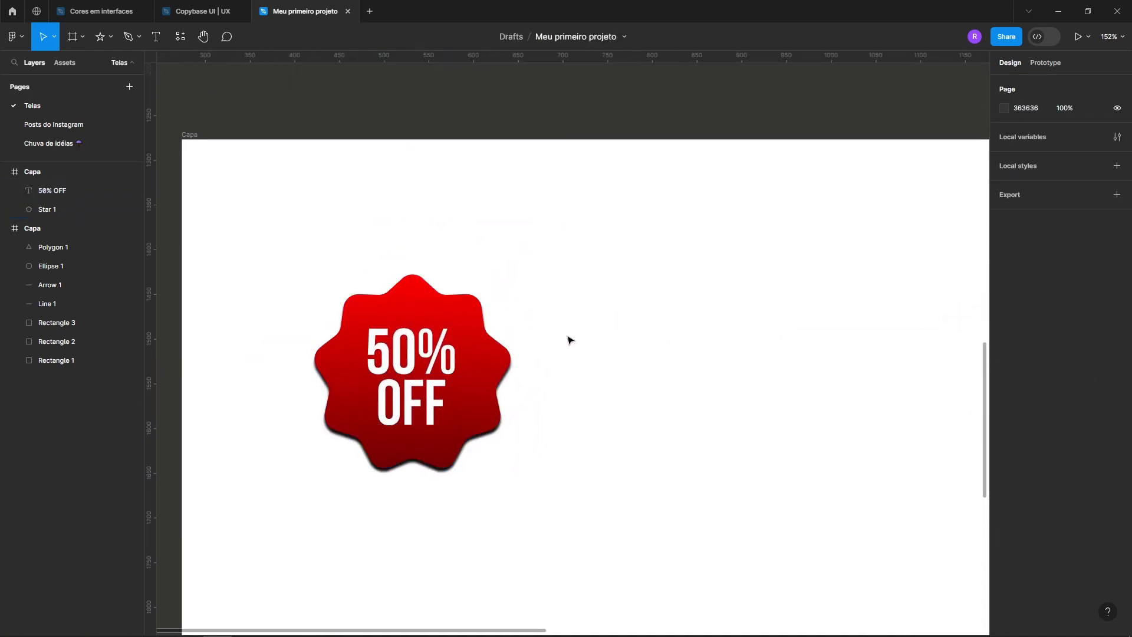
Change the star's effect to an inner shadow and set its blur to 33.
click(480, 361)
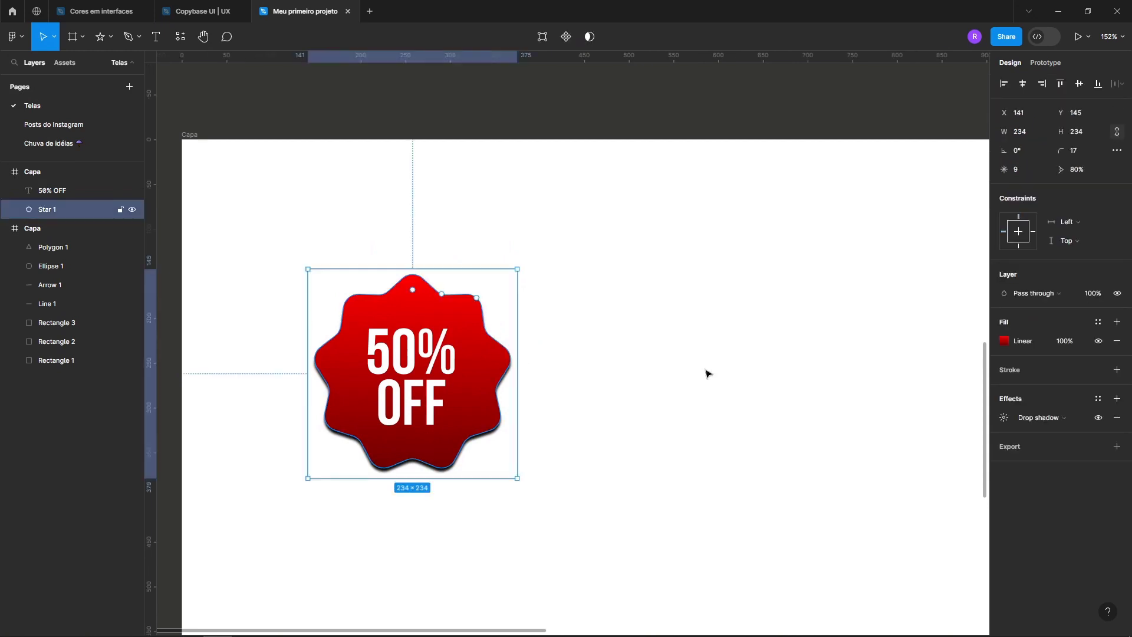
click(1033, 420)
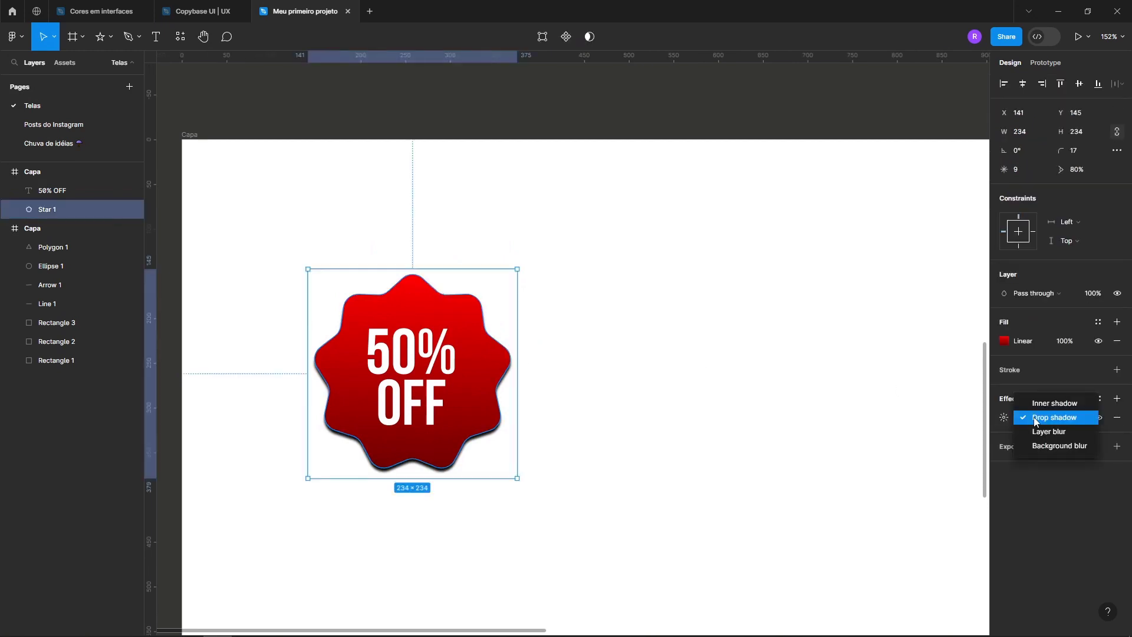
click(1042, 405)
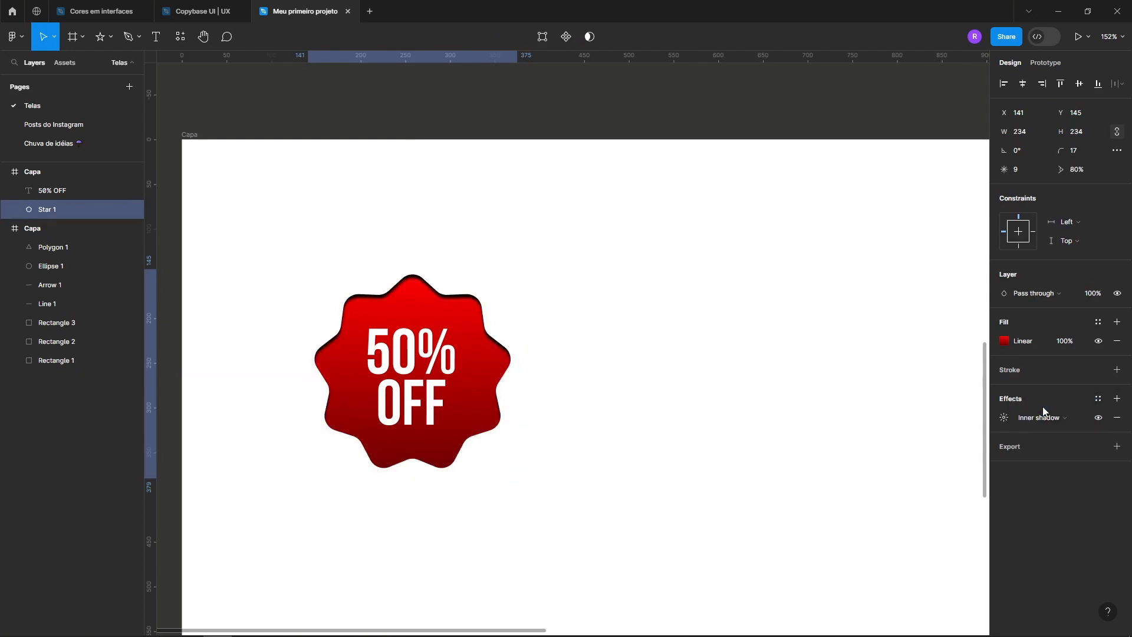
click(1004, 417)
click(949, 446)
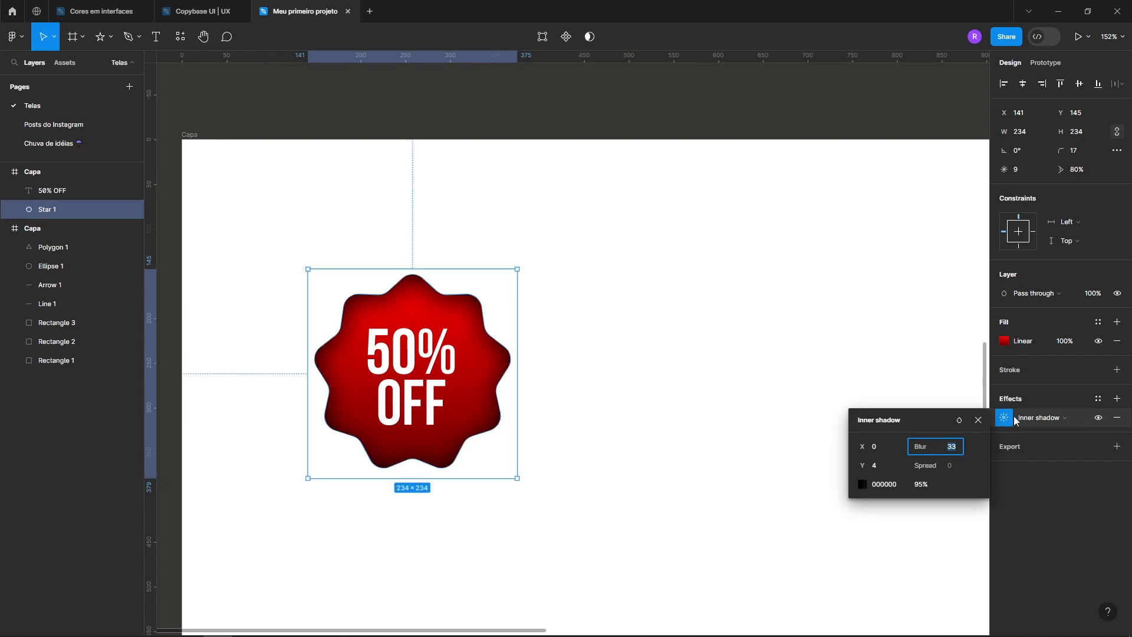
Switch the star's effect to a layer blur and reduce its blur to 10.
click(1040, 418)
click(1047, 445)
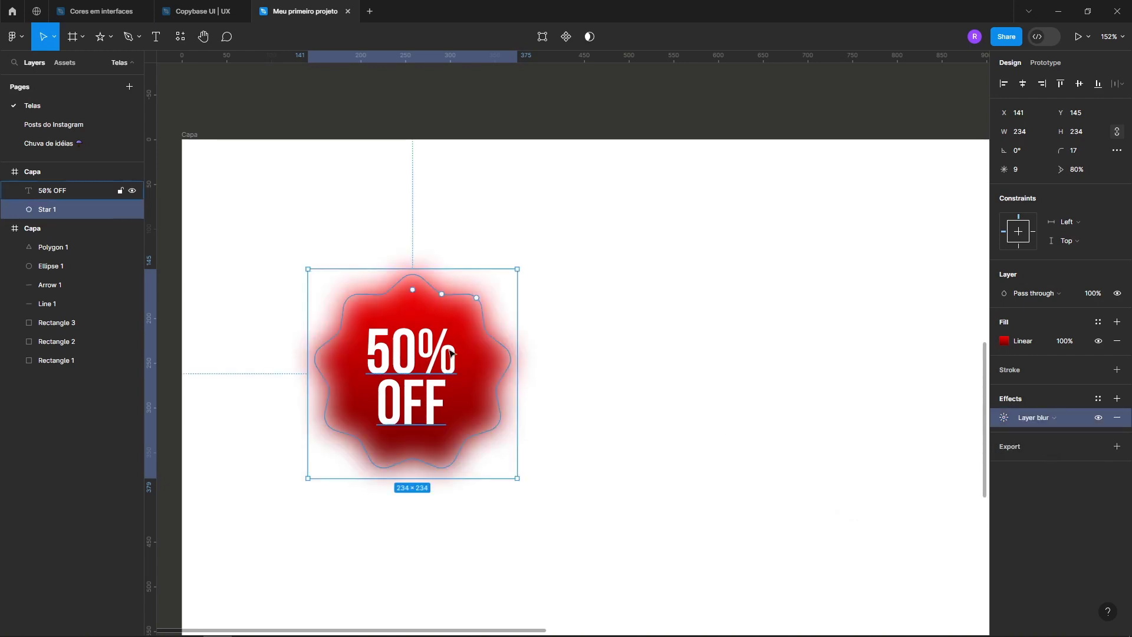
click(1005, 417)
key(shift+Down)
key(shift+Down)
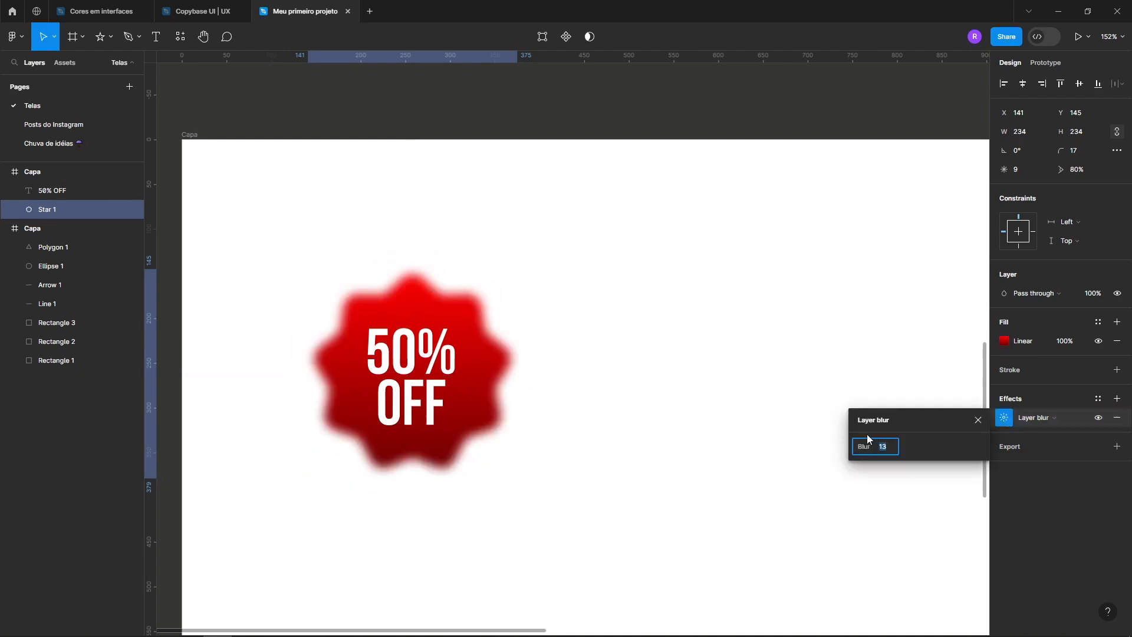
key(shift+Down)
key(shift+Down)
key(shift+Up)
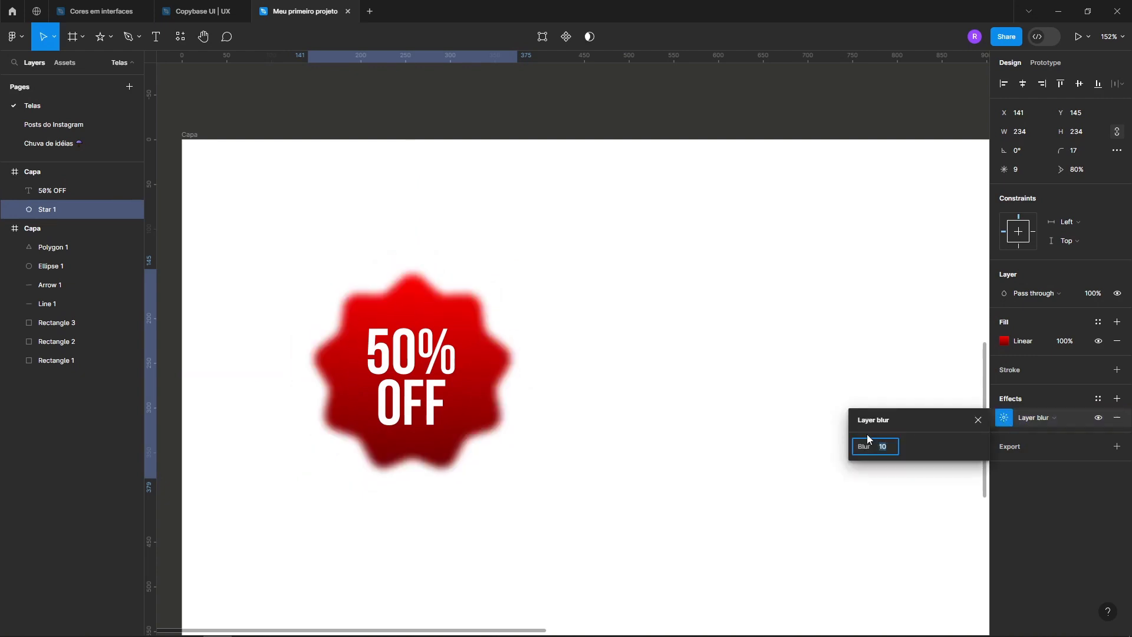
Try a layer blur of 20 on the star, and set the blur to 0.
click(1031, 437)
click(1034, 418)
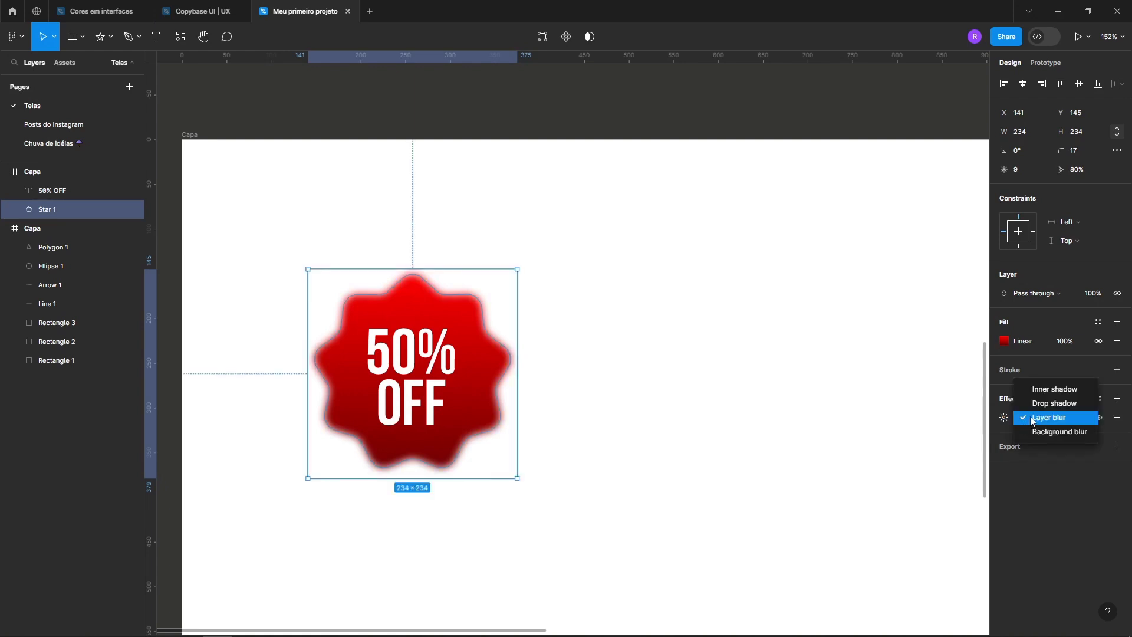
click(1024, 420)
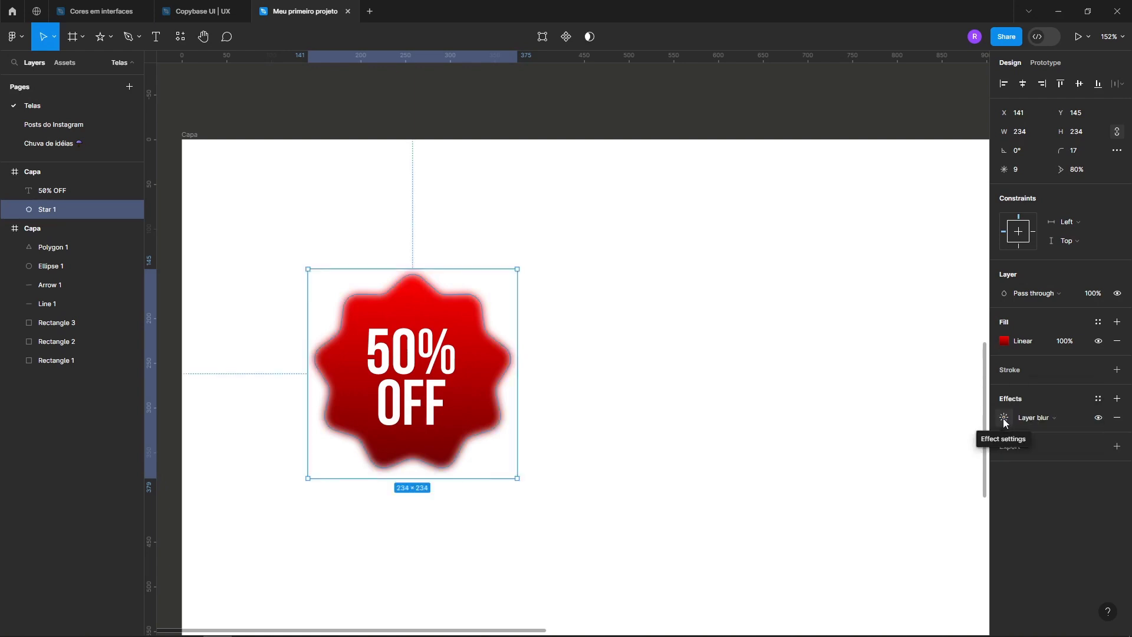
click(1004, 418)
key(Return)
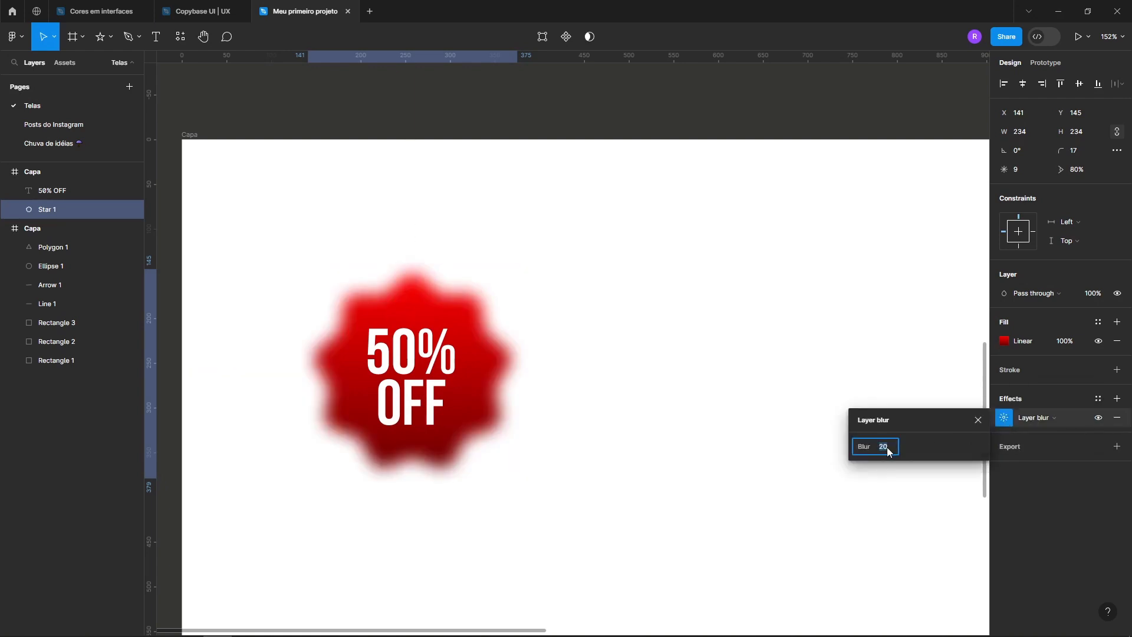
text(0)
key(Return)
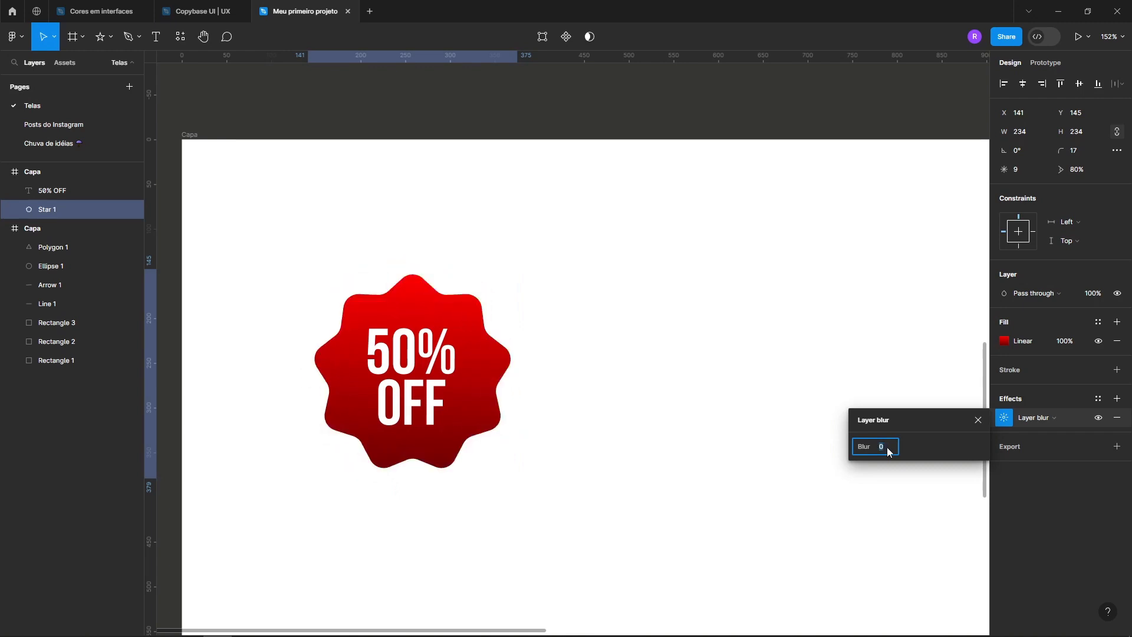
Change the star's effect type to Background blur and deselect the star.
click(1033, 419)
click(1055, 431)
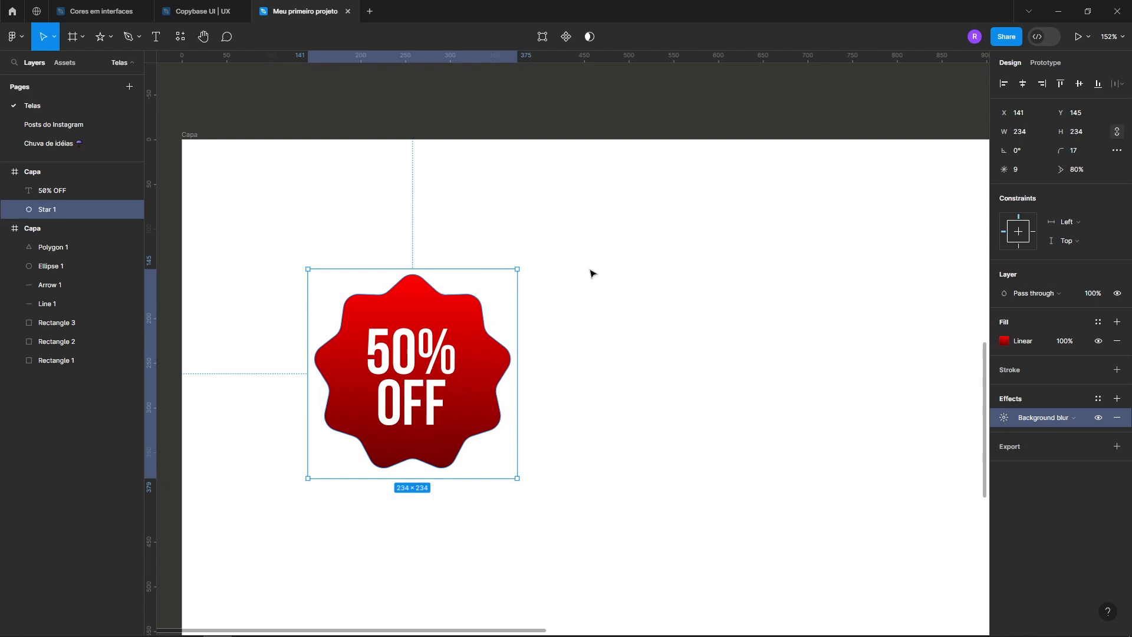
click(624, 273)
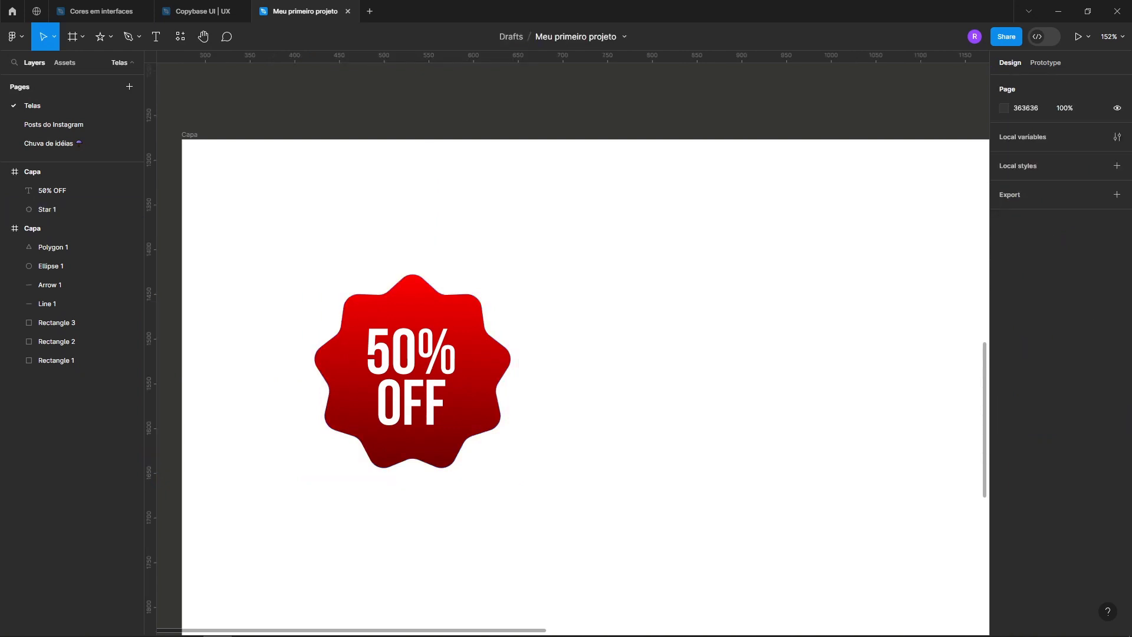
Import the CURSO FIGMA - AULA 1 image into the white Capa frame, scaled down and placed below the badge.
drag(1056, 220, 627, 294)
scroll(754, 288, down, 5)
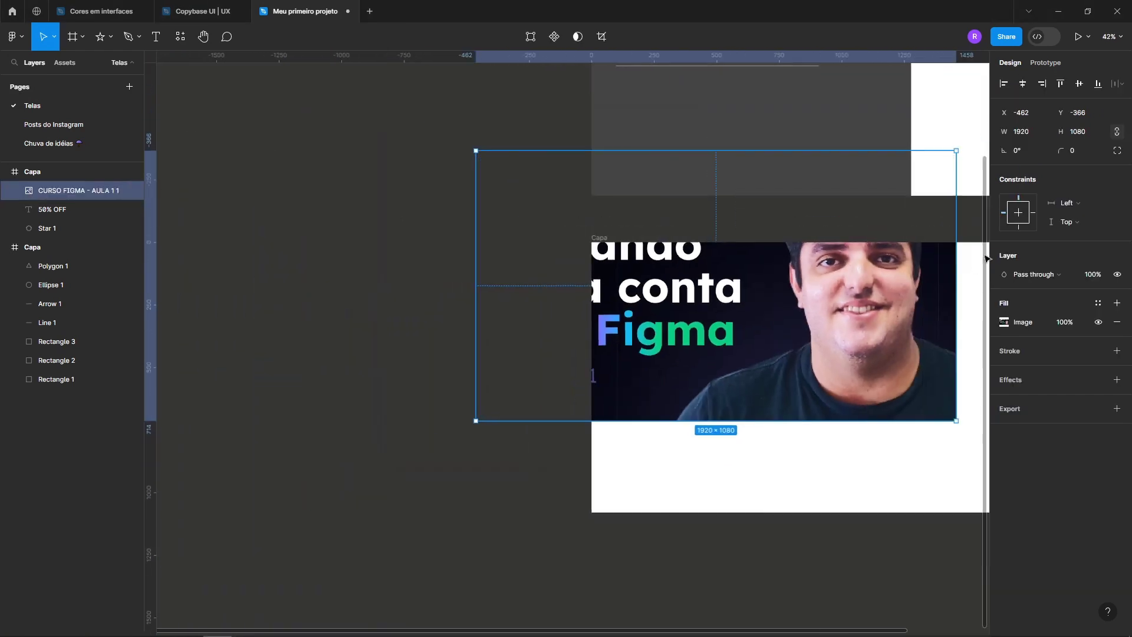
drag(956, 255, 809, 273)
drag(708, 284, 717, 413)
Group the star with its 50% OFF text and place the group in front of the imported image.
scroll(691, 349, up, 3)
drag(581, 230, 694, 349)
key(ctrl+g)
drag(648, 283, 791, 503)
key(ctrl+])
Flatten the grouped 50% OFF text and scale it down together with the star, making the star 158 × 158.
double_click(793, 501)
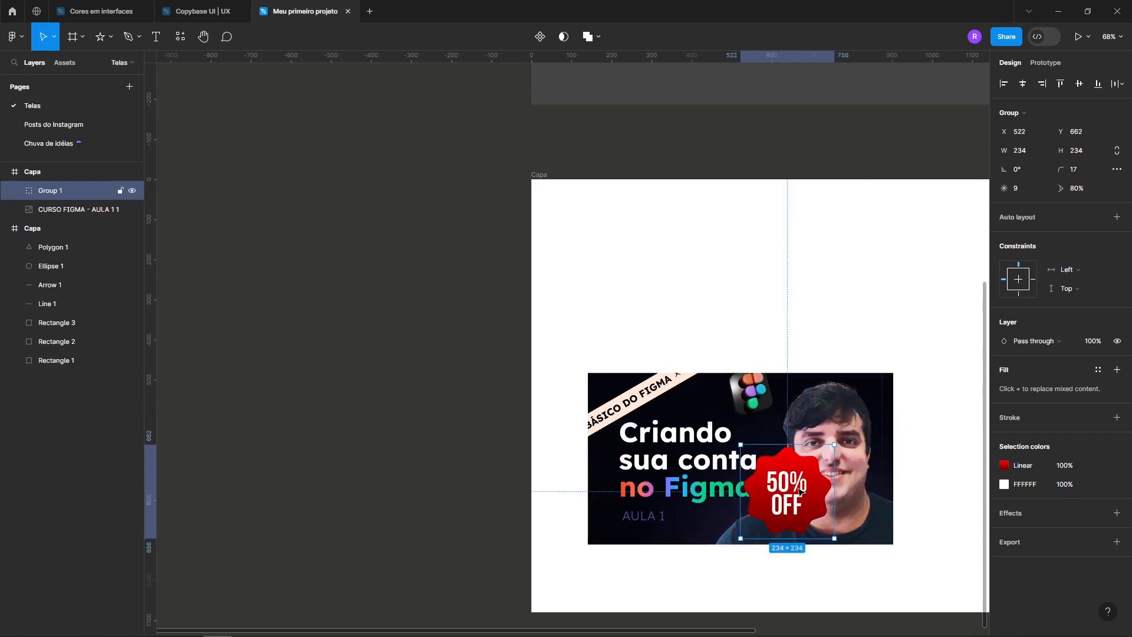
key(ctrl+e)
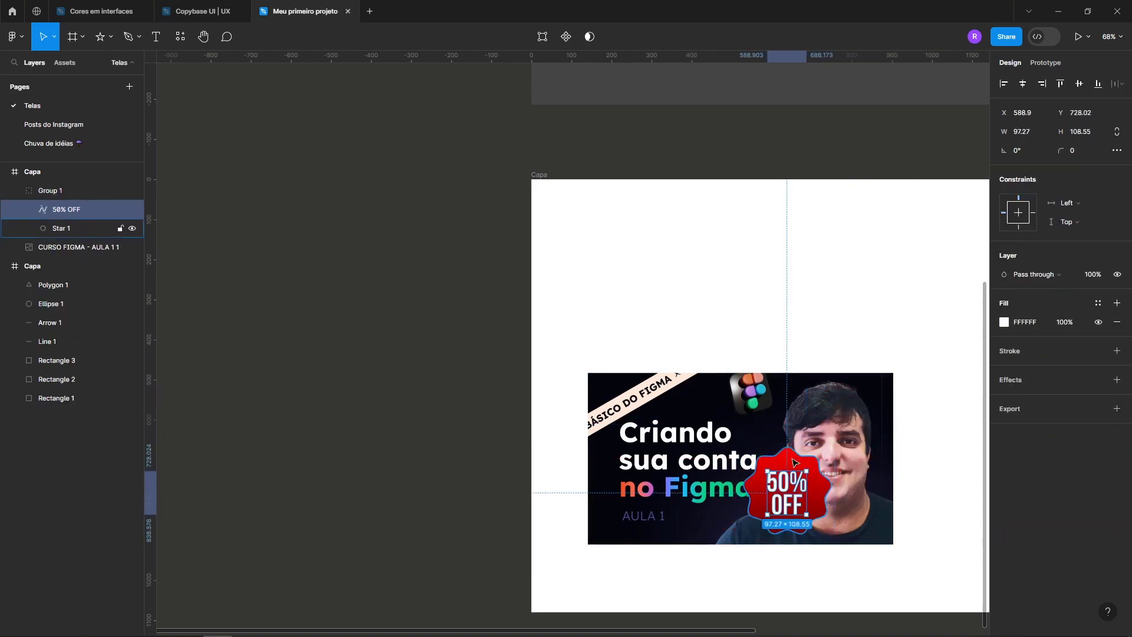
shift+click(818, 479)
drag(822, 474, 794, 504)
scroll(784, 502, up, 5)
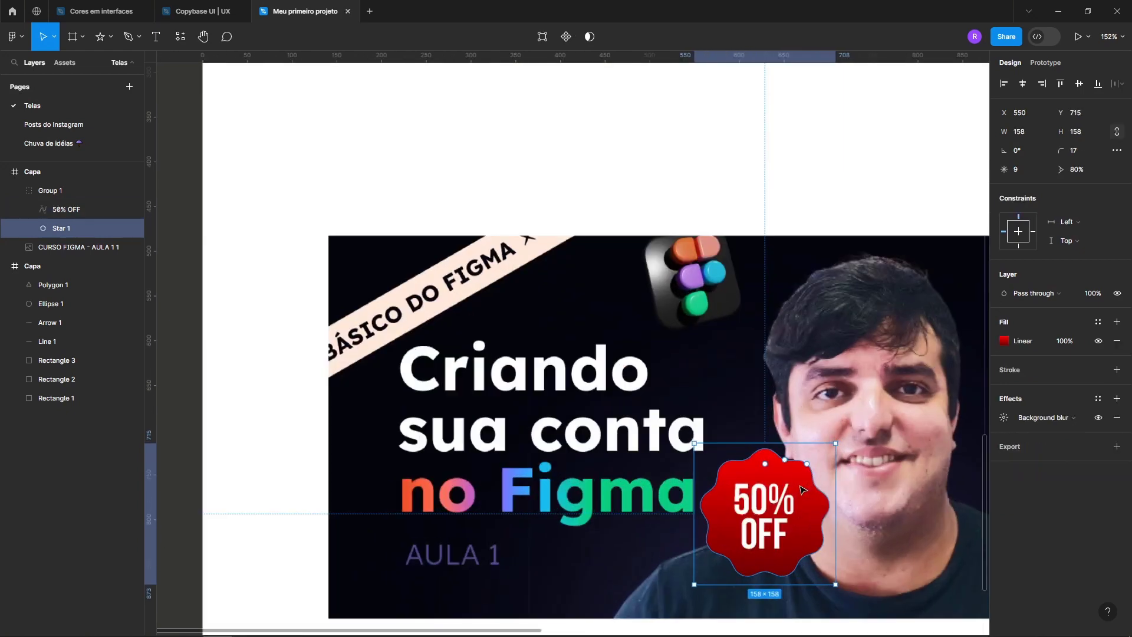
Set the gradient fill opacity of the star behind the 50% OFF text to 70%.
key(Escape)
click(766, 466)
click(767, 466)
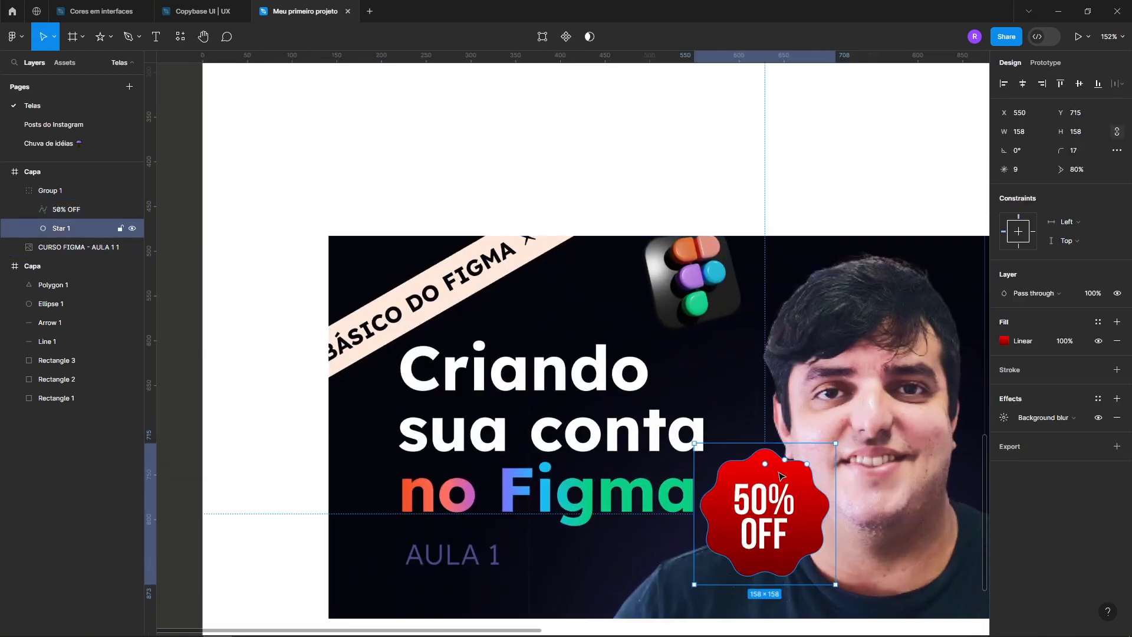
click(1069, 342)
text(70)
key(Return)
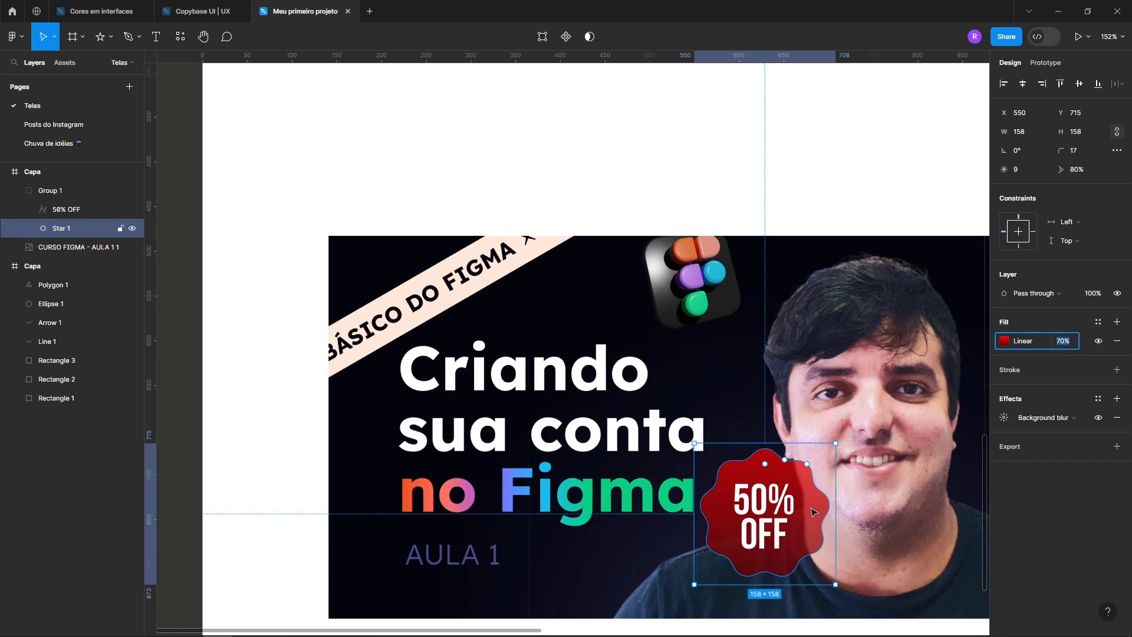
Set the star's background blur to 23, reduce it to 13, and deselect the star.
click(1004, 418)
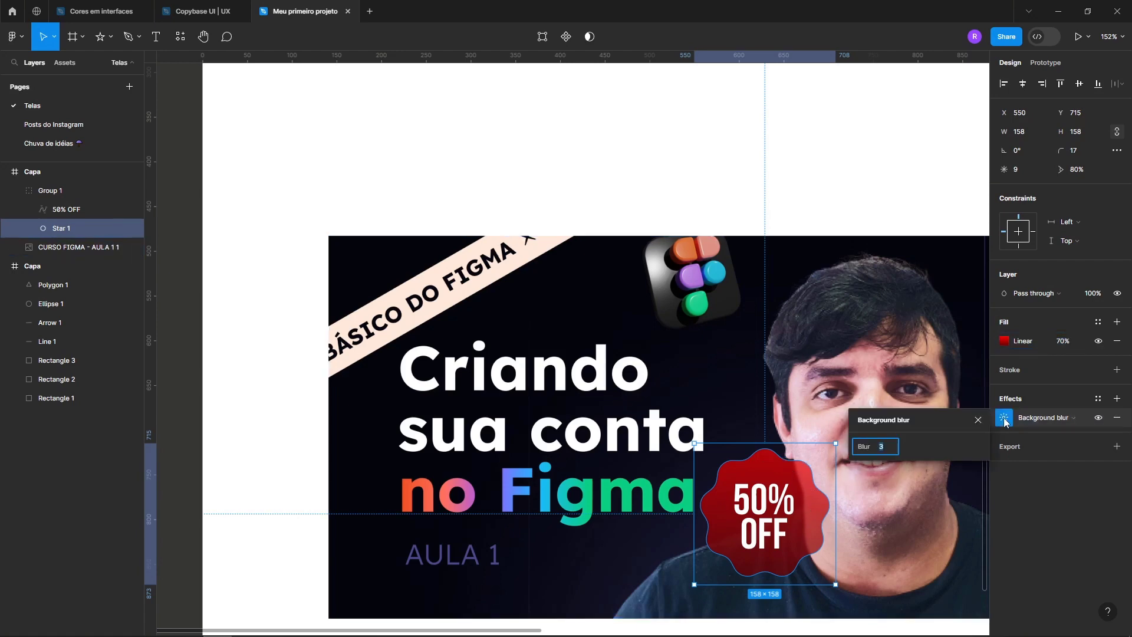
text(23)
key(Return)
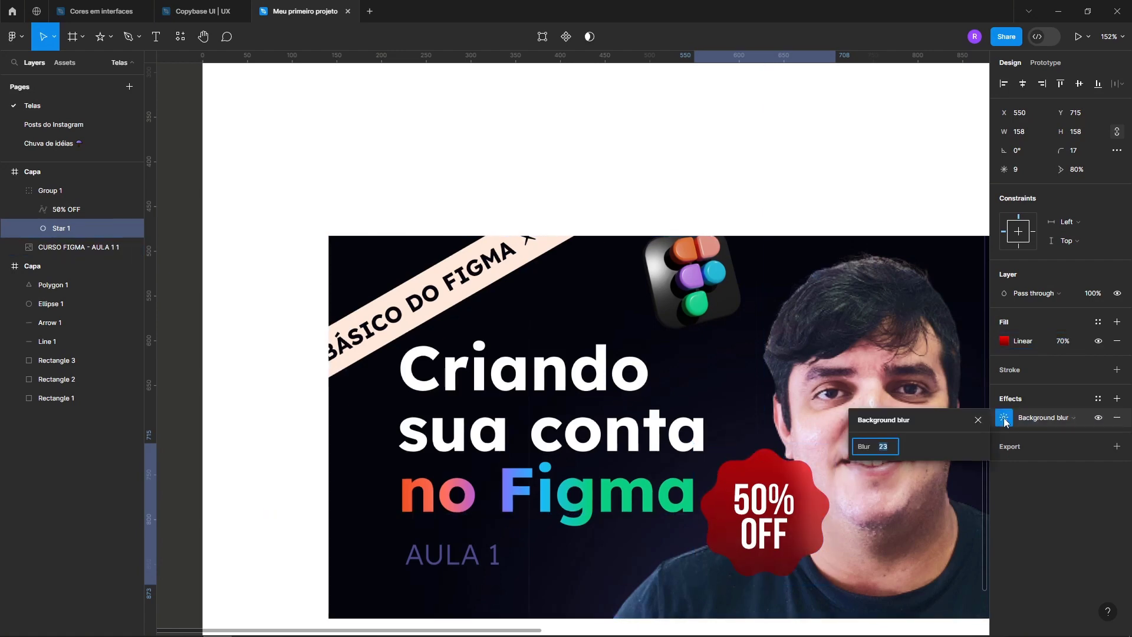
text(13)
key(Return)
click(783, 195)
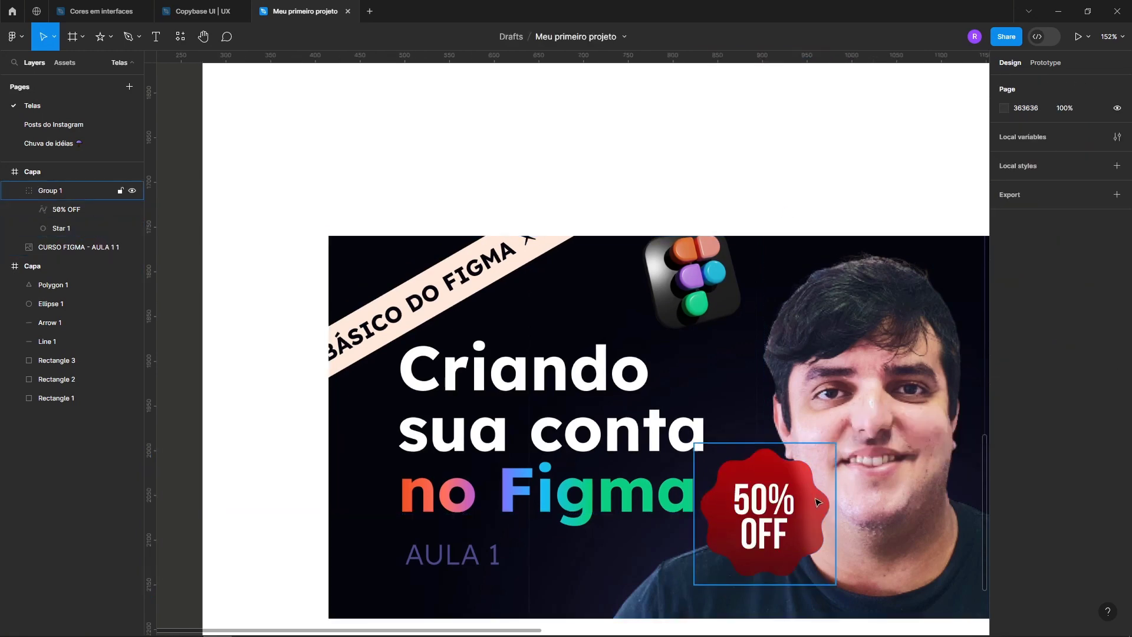
Move the 50% OFF badge group slightly down on the cover image, to about X 552, Y 731.
click(780, 477)
drag(769, 506, 770, 520)
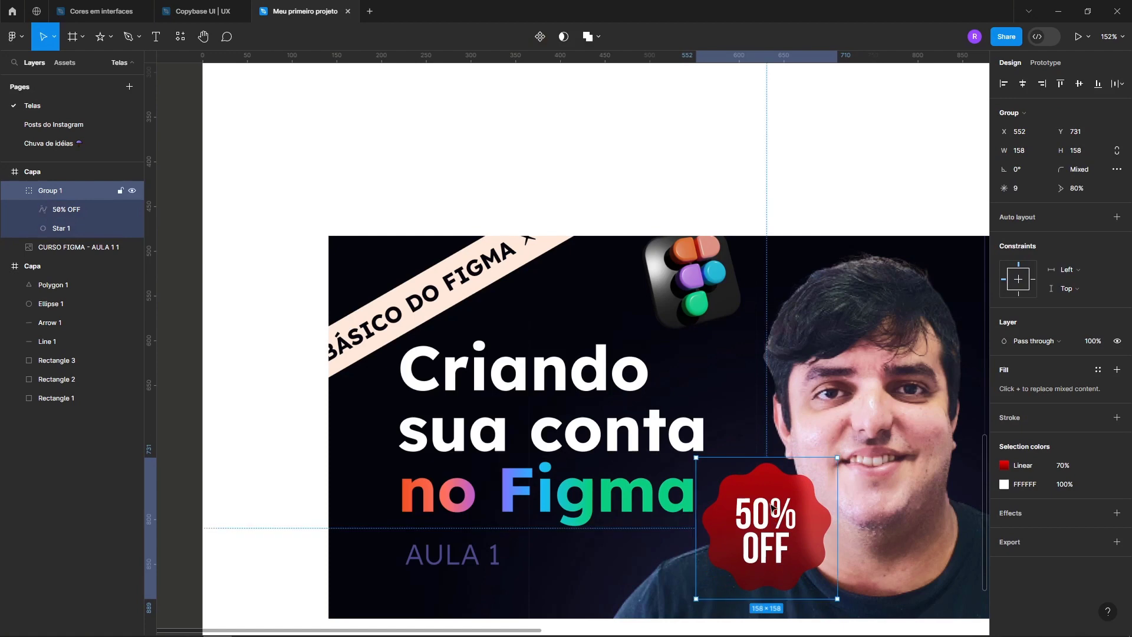
scroll(631, 252, down, 5)
click(626, 248)
scroll(637, 236, down, 2)
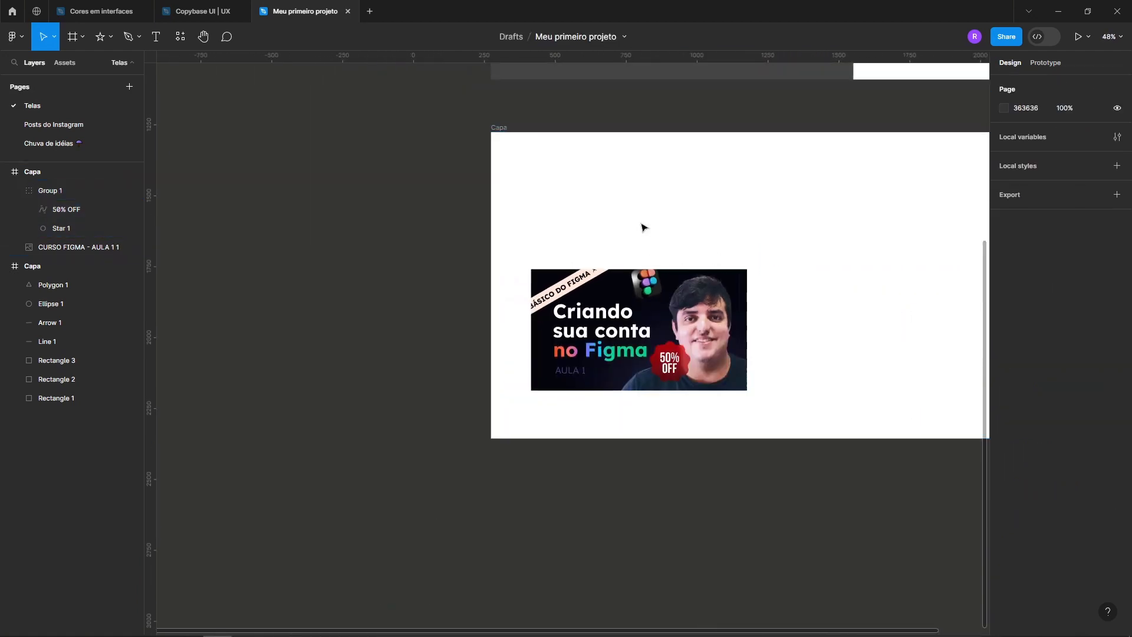
Add a 1x PNG export setting to the 50% OFF badge group.
drag(769, 198, 753, 205)
click(653, 369)
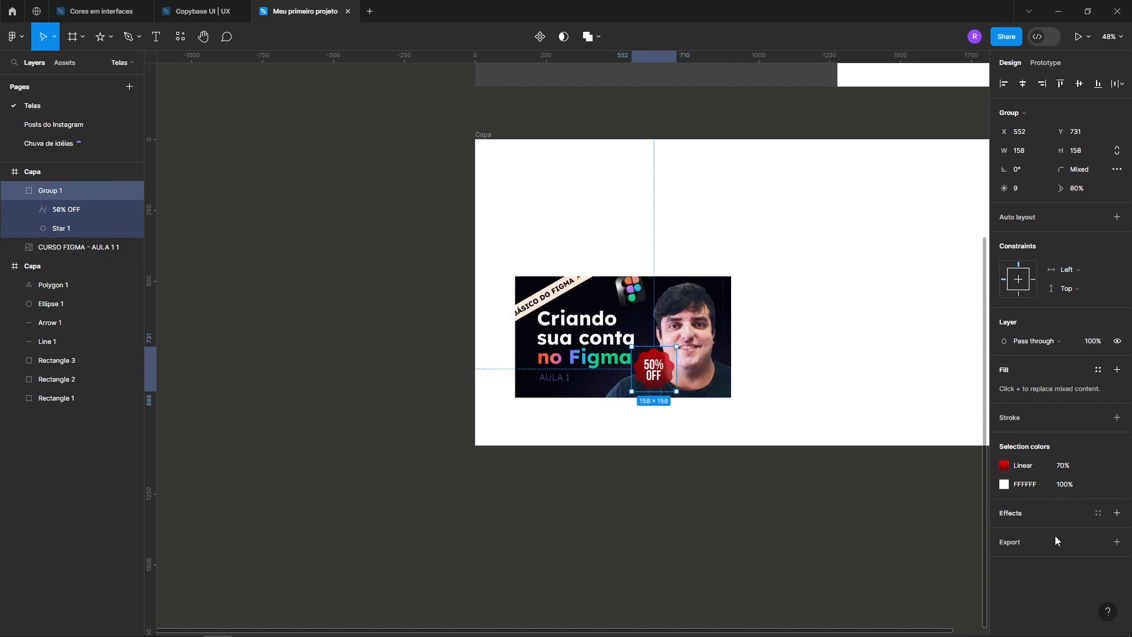
click(1118, 542)
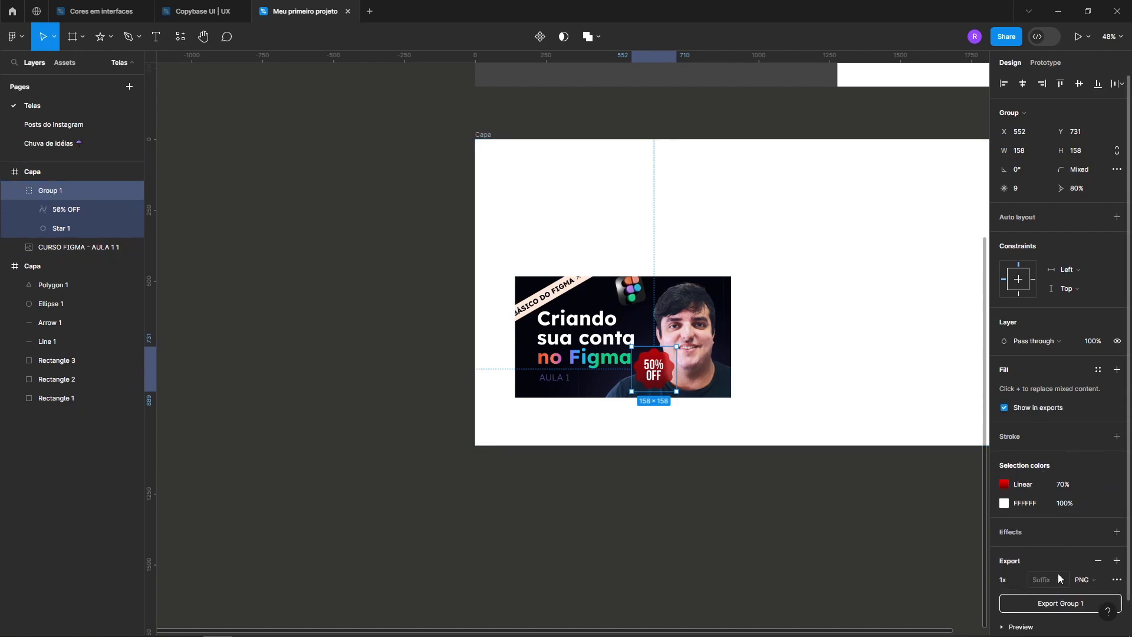
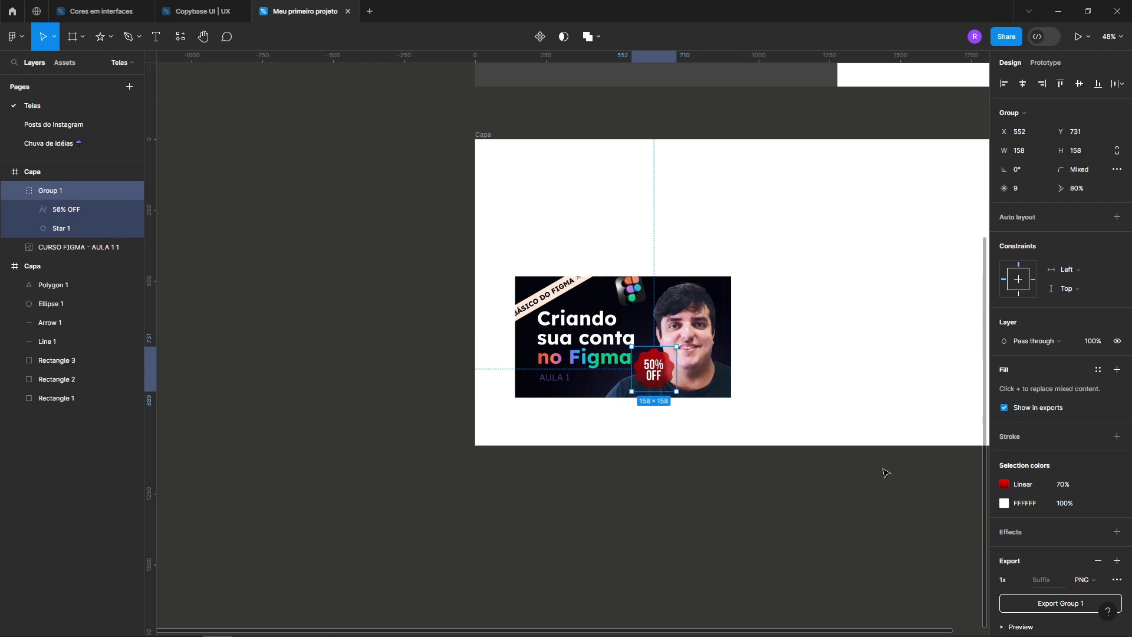
Delete the 50% OFF badge group and the course cover image from the Capa frame.
click(835, 592)
drag(509, 234, 782, 411)
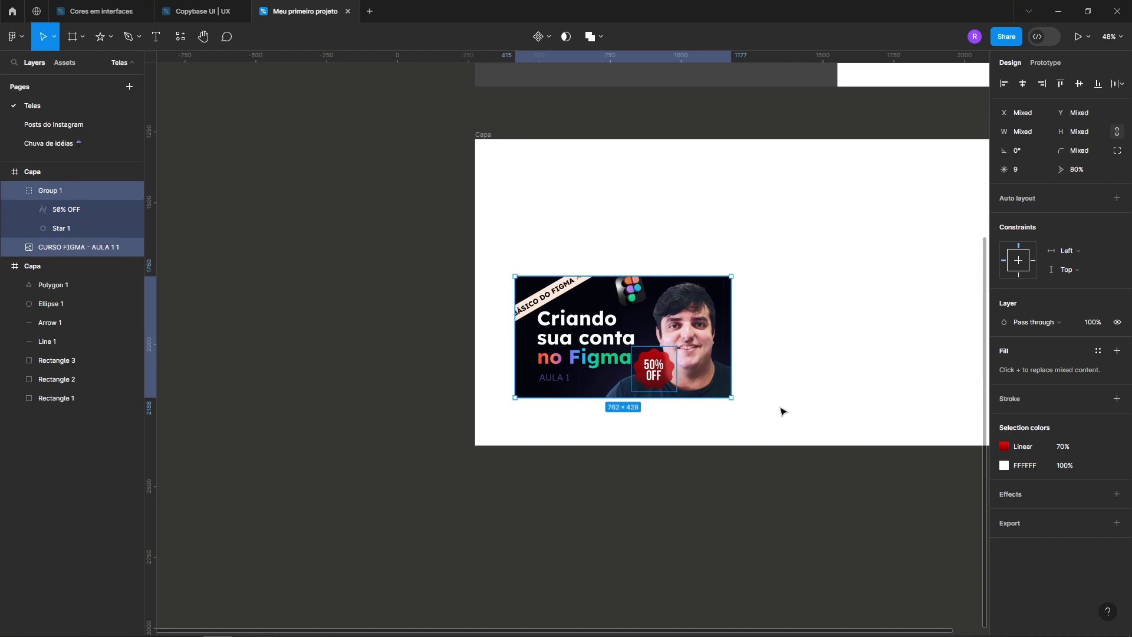
key(Delete)
Draw a closed five-point curved shape in the empty Capa frame with the Pen tool.
click(128, 36)
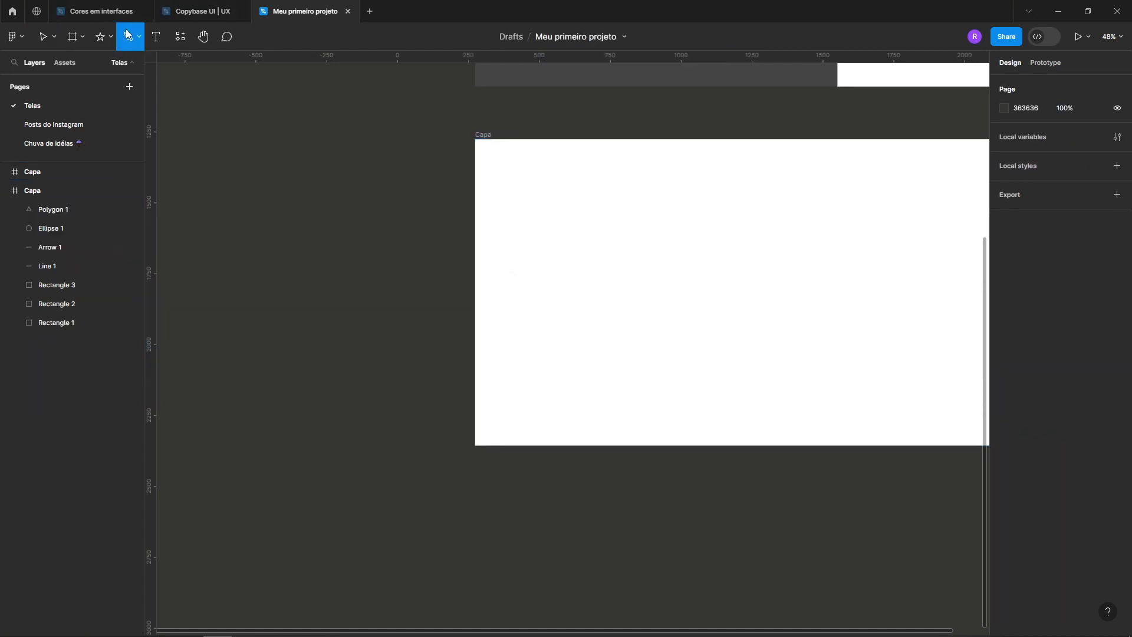
click(524, 217)
click(532, 266)
drag(605, 297, 619, 266)
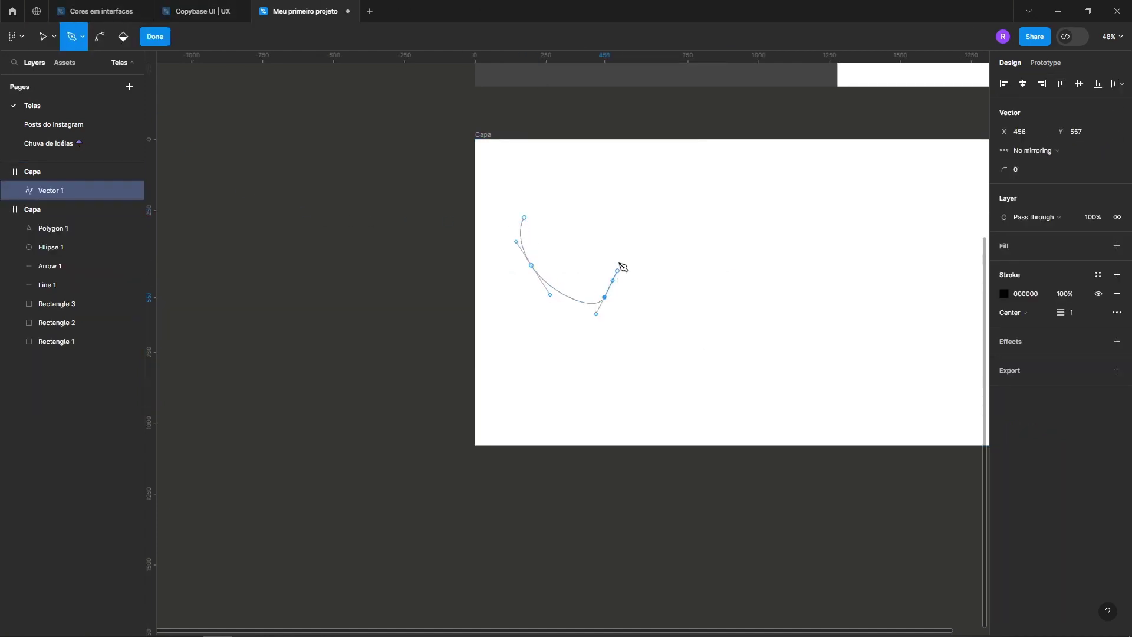
drag(620, 223, 616, 213)
click(586, 199)
click(525, 218)
scroll(723, 218, up, 5)
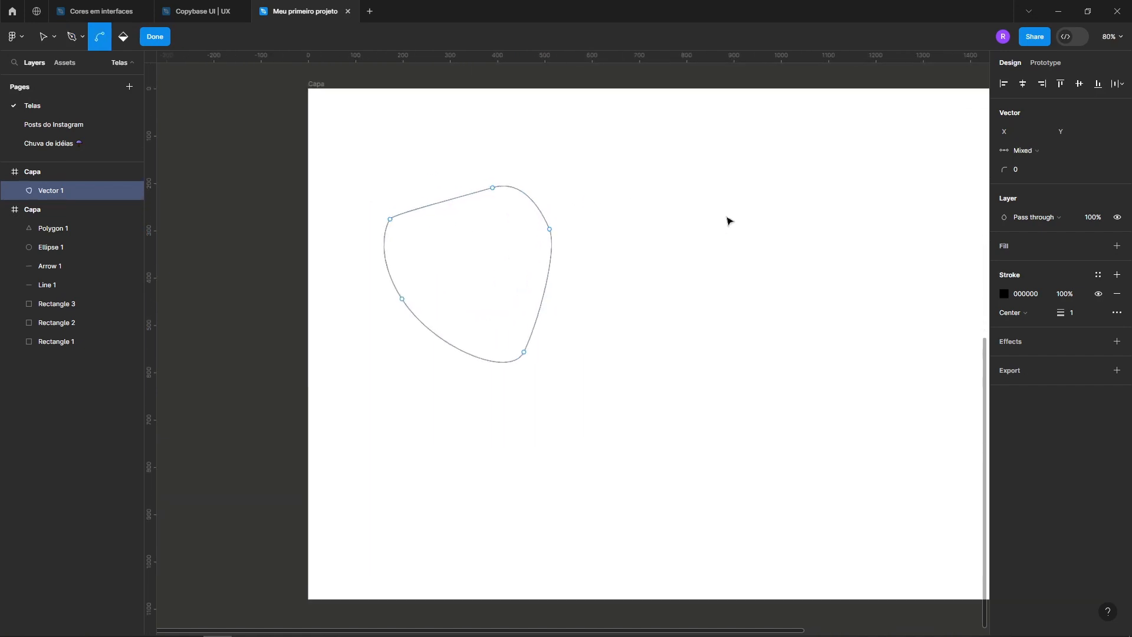
Undo the points of the five-point pen shape.
key(ctrl+z)
key(ctrl+z)
key(ctrl+z)
key(ctrl+z)
key(ctrl+z)
key(ctrl+z)
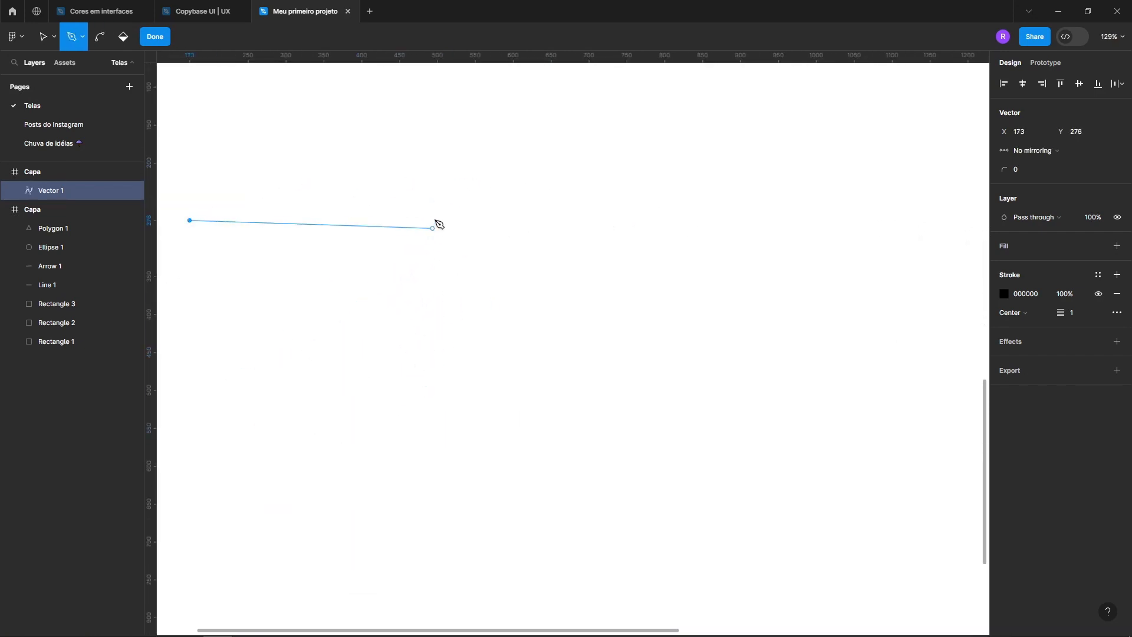
Draw a wider closed shape with wavy curved edges in the Capa frame using the Pen tool.
click(465, 190)
mouse_move(406, 252)
mouse_down()
mouse_move(409, 302)
mouse_move(465, 306)
mouse_move(593, 351)
mouse_move(623, 319)
mouse_up()
click(623, 275)
drag(596, 226, 544, 208)
drag(514, 199, 498, 192)
click(465, 191)
Undo the whole wavy pen path, point by point, until the Capa frame is empty.
key(ctrl+z)
key(ctrl+z)
key(ctrl+z)
key(ctrl+z)
key(ctrl+z)
key(ctrl+z)
key(ctrl+z)
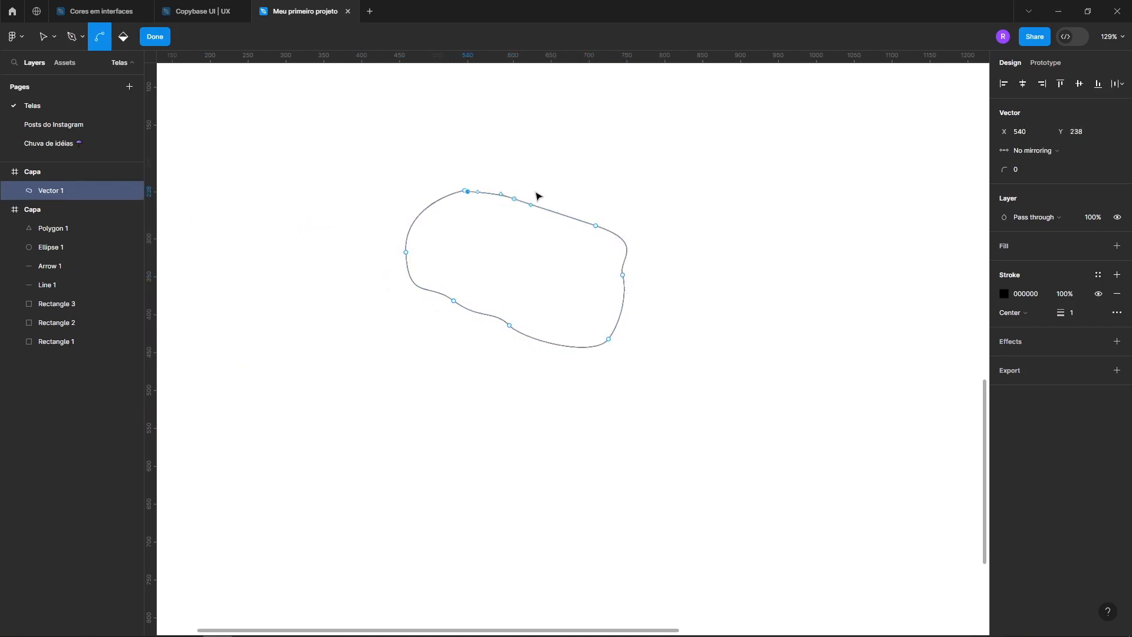
key(ctrl+z)
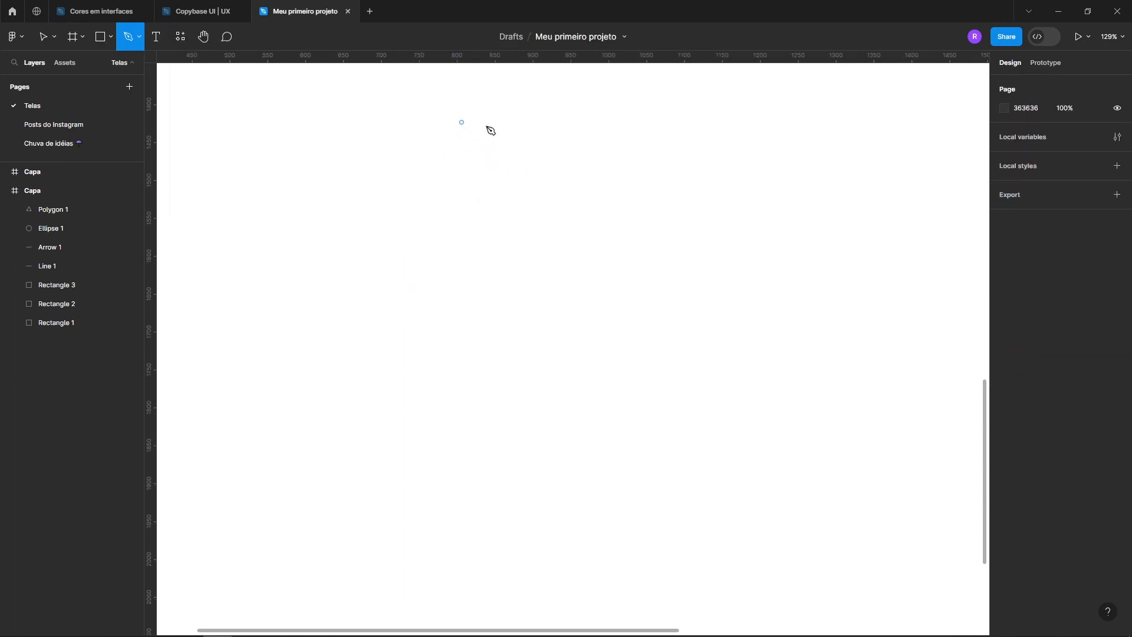
Draw a closed rounded blob about 162 × 205 in the Capa frame with the Pen tool.
click(418, 171)
drag(476, 266, 385, 287)
drag(356, 248, 354, 236)
click(367, 173)
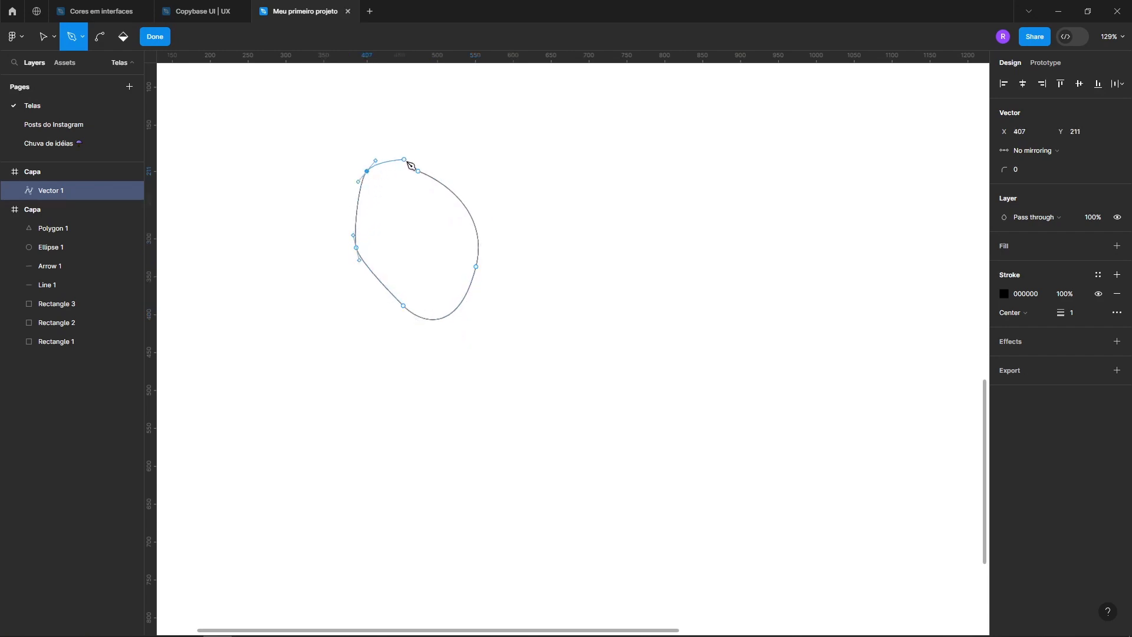
drag(418, 171, 443, 189)
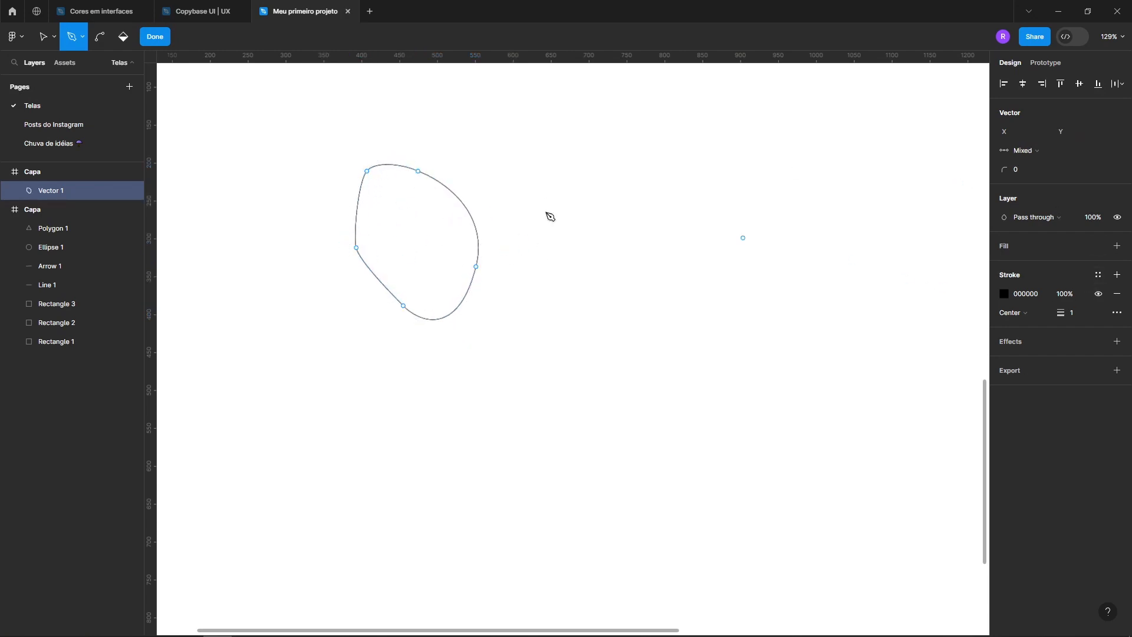
Remove the blob's stroke and give it a solid red FF1313 fill.
click(1117, 294)
click(1117, 246)
click(1004, 265)
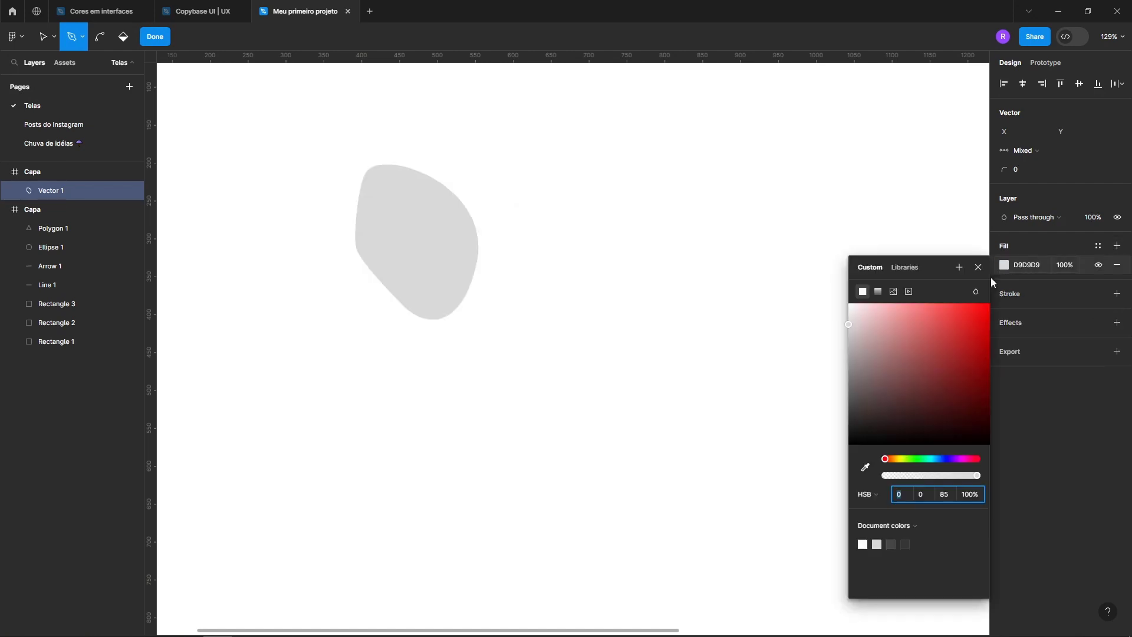
click(980, 303)
click(646, 244)
Leave vector editing and delete the red blob from the Capa frame.
key(Escape)
key(Escape)
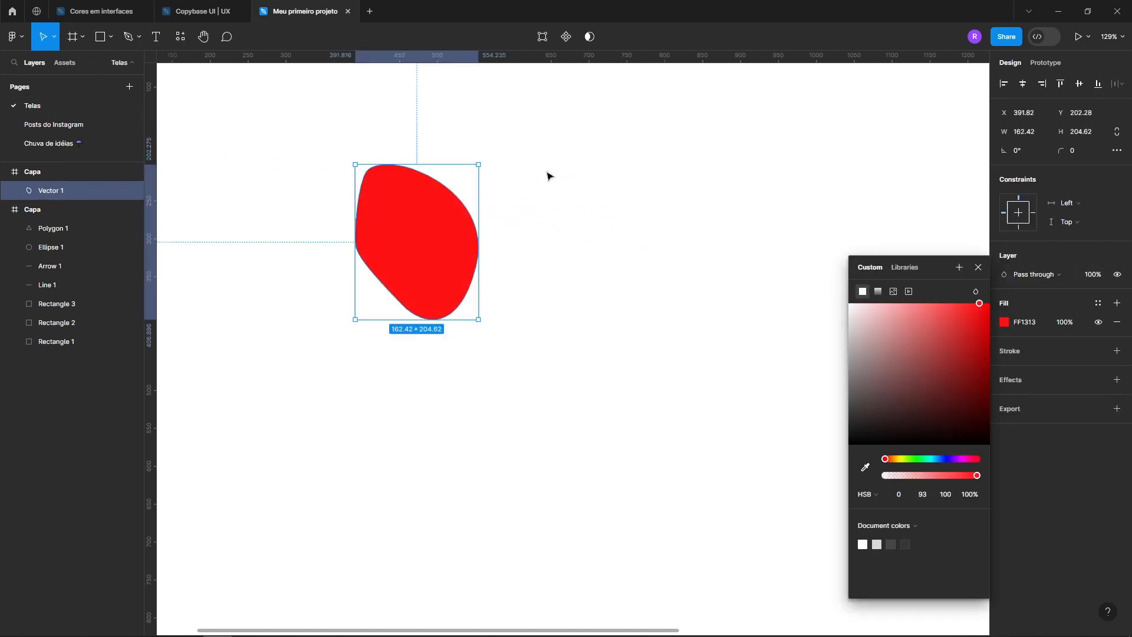
click(422, 202)
key(Delete)
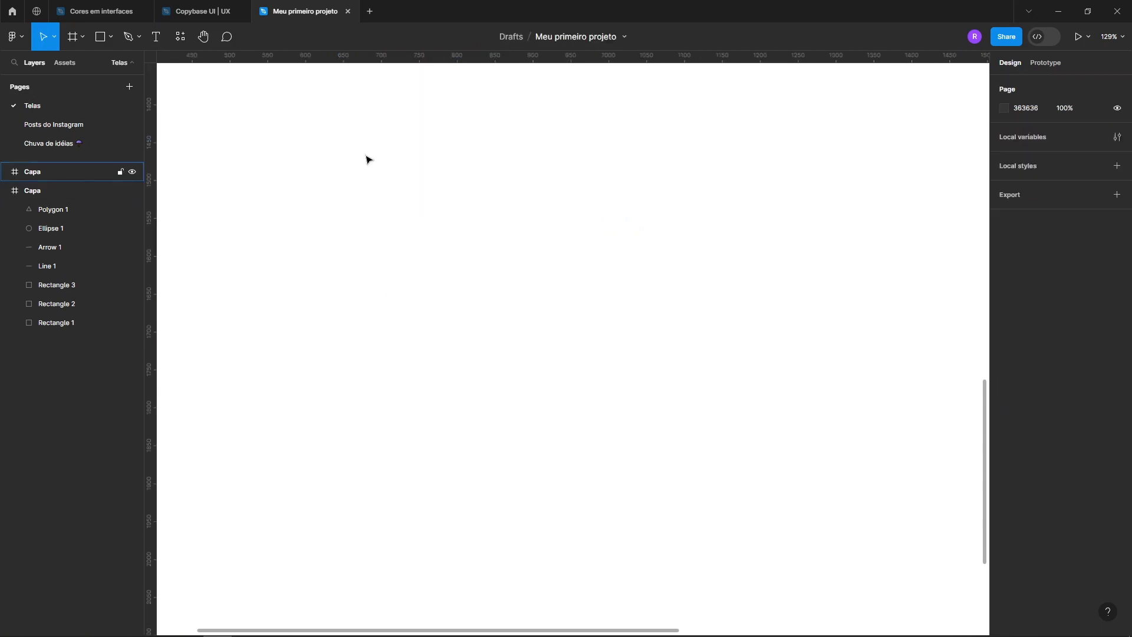
Draw a freehand looping line and two small curved arrows below it with the Pencil tool.
click(141, 43)
click(127, 79)
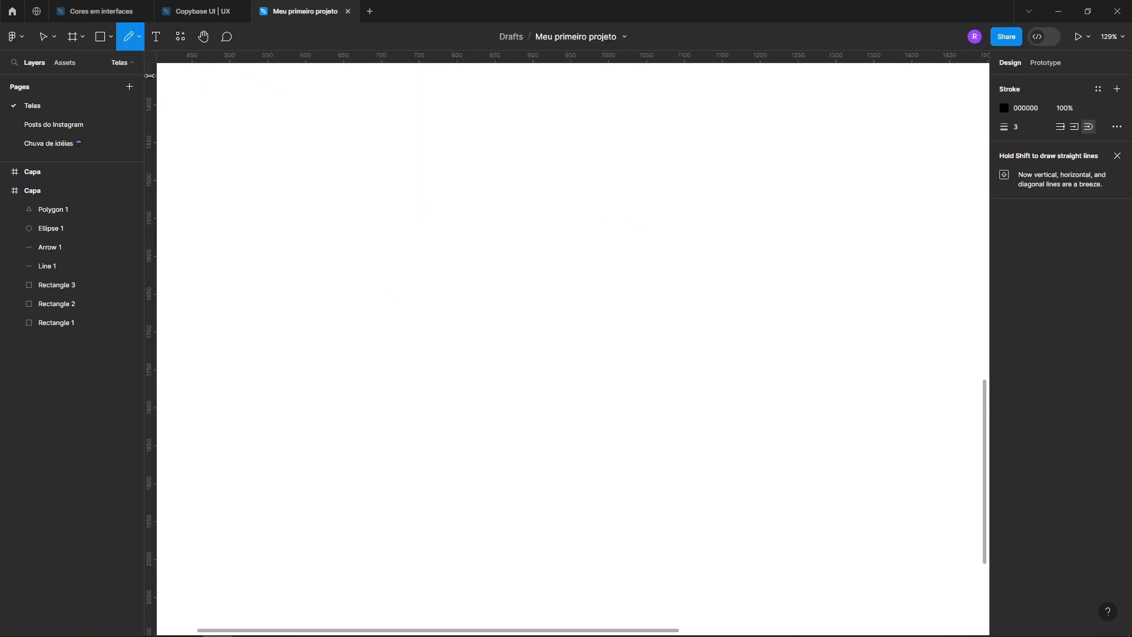
mouse_move(295, 227)
mouse_down()
mouse_move(402, 289)
mouse_move(478, 240)
mouse_move(672, 243)
mouse_up()
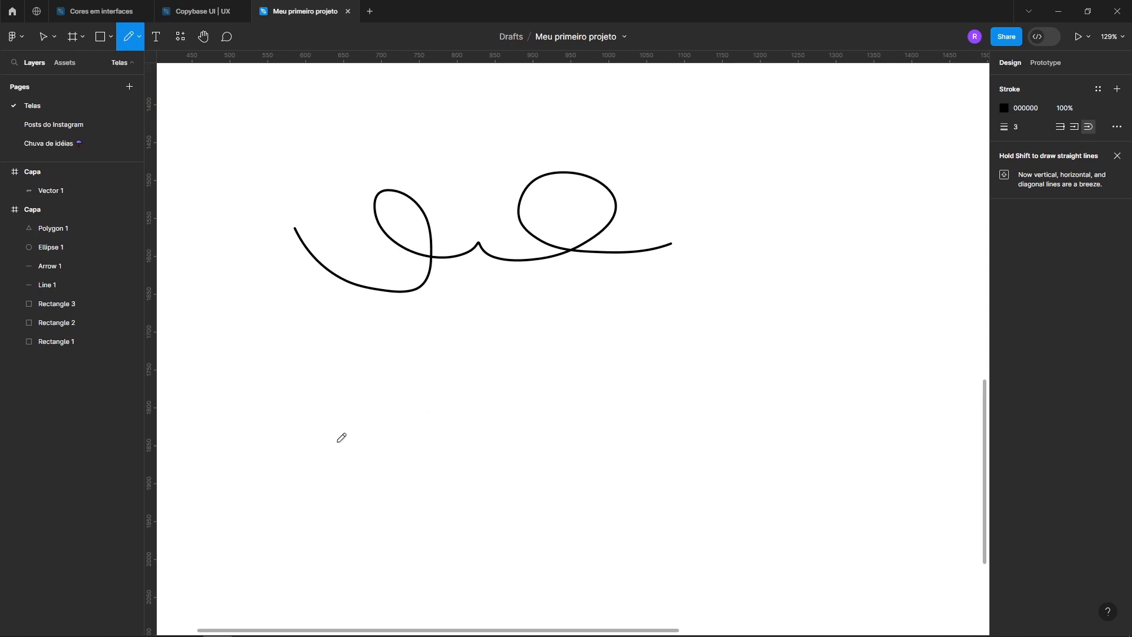
mouse_move(336, 443)
mouse_down()
mouse_move(372, 406)
mouse_move(407, 407)
mouse_up()
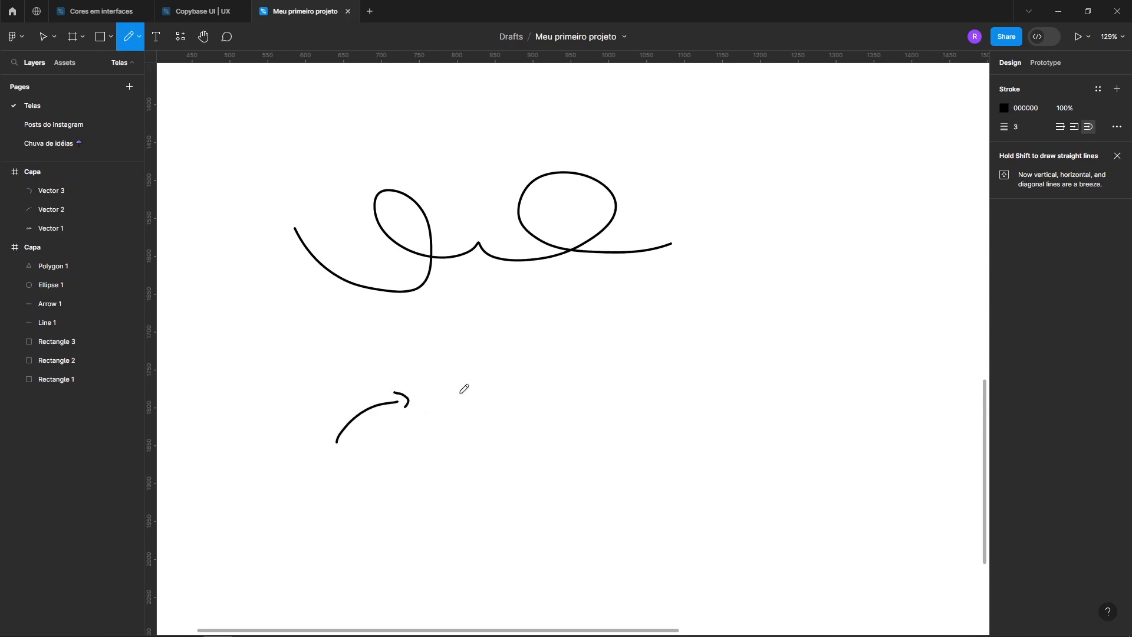
mouse_move(475, 389)
mouse_down()
mouse_move(556, 353)
mouse_move(544, 369)
mouse_up()
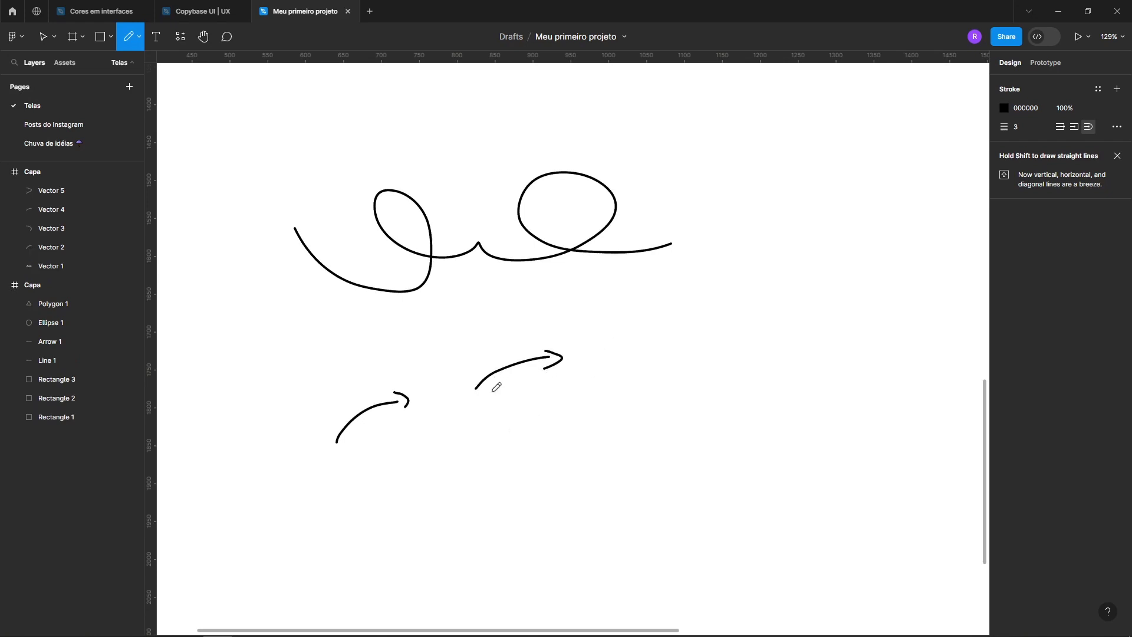
Select all the pencil strokes in the Capa frame and delete them.
key(v)
drag(280, 189, 665, 429)
key(Delete)
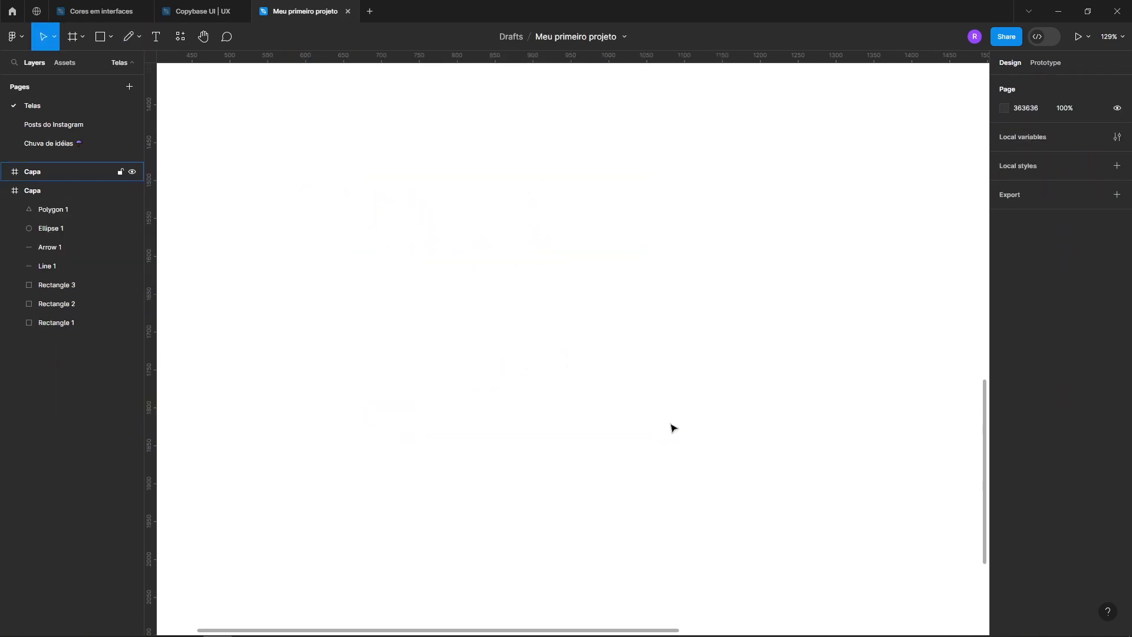
Add a text layer reading "FSMFLMA;FL" to the Capa frame.
click(158, 39)
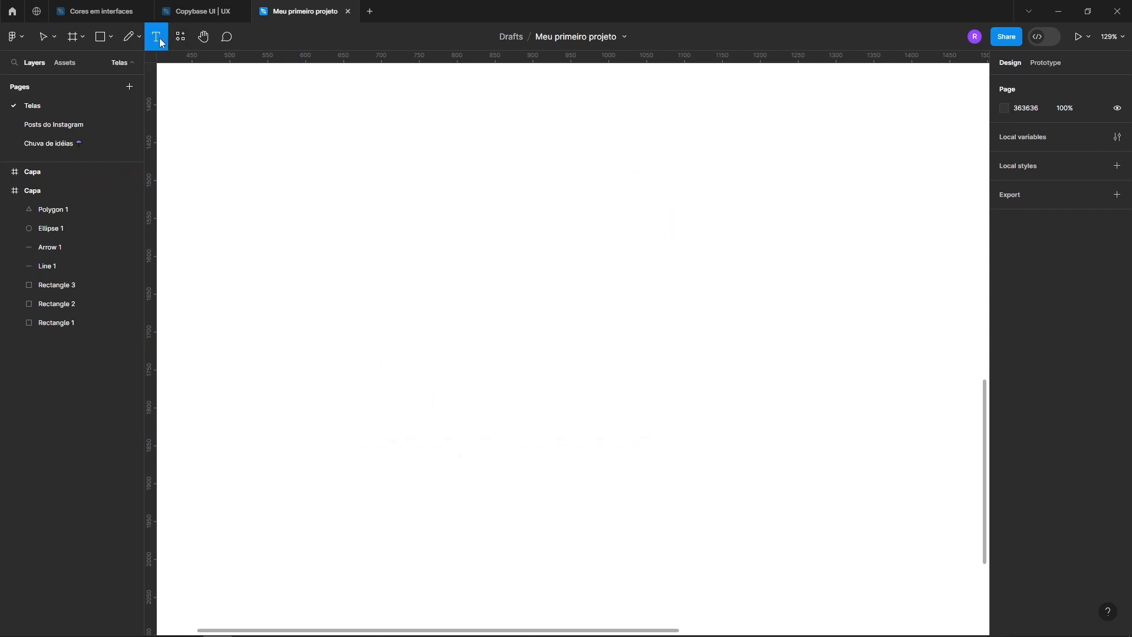
click(362, 253)
text(FSMFLMA;FL)
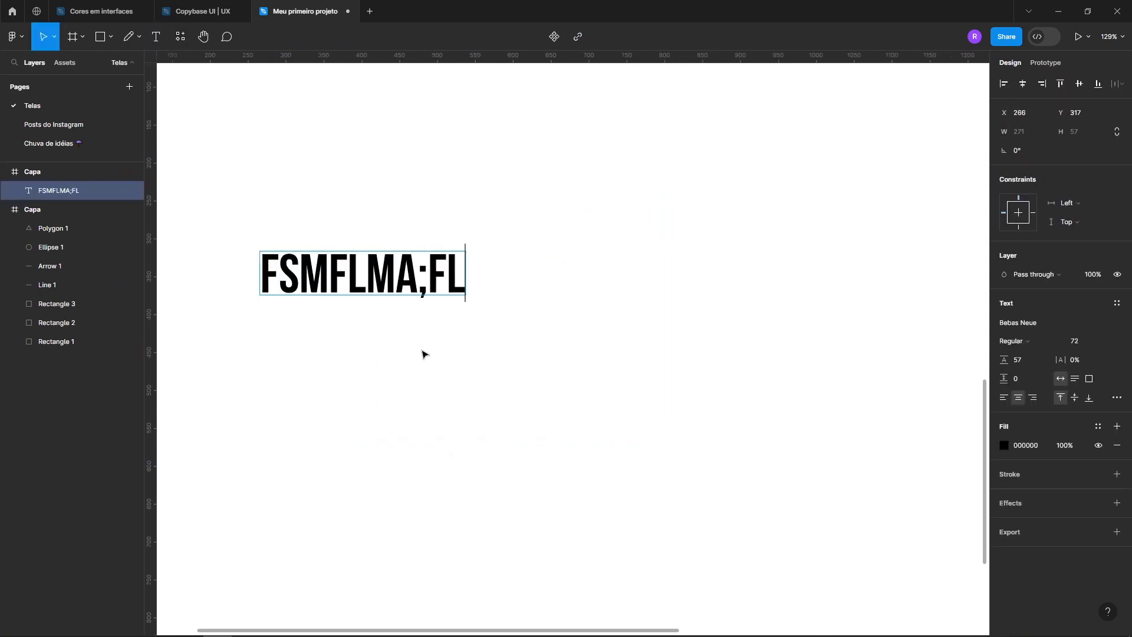
Set all of the text to the Book weight of Bebas Neue at font size 92.
key(ctrl+a)
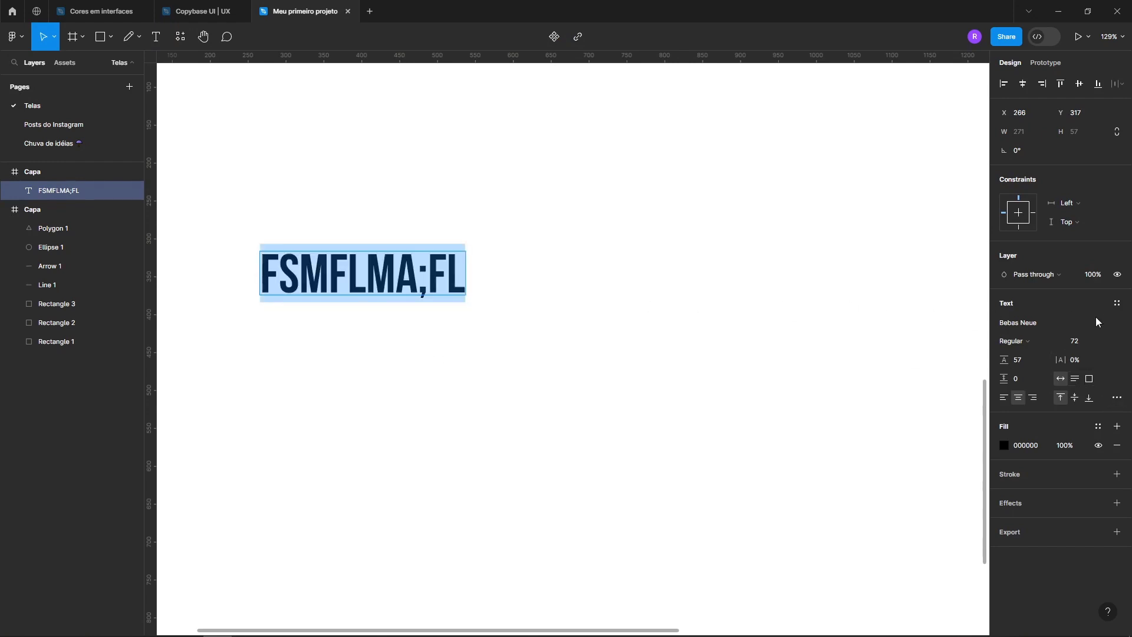
click(1060, 324)
click(1040, 341)
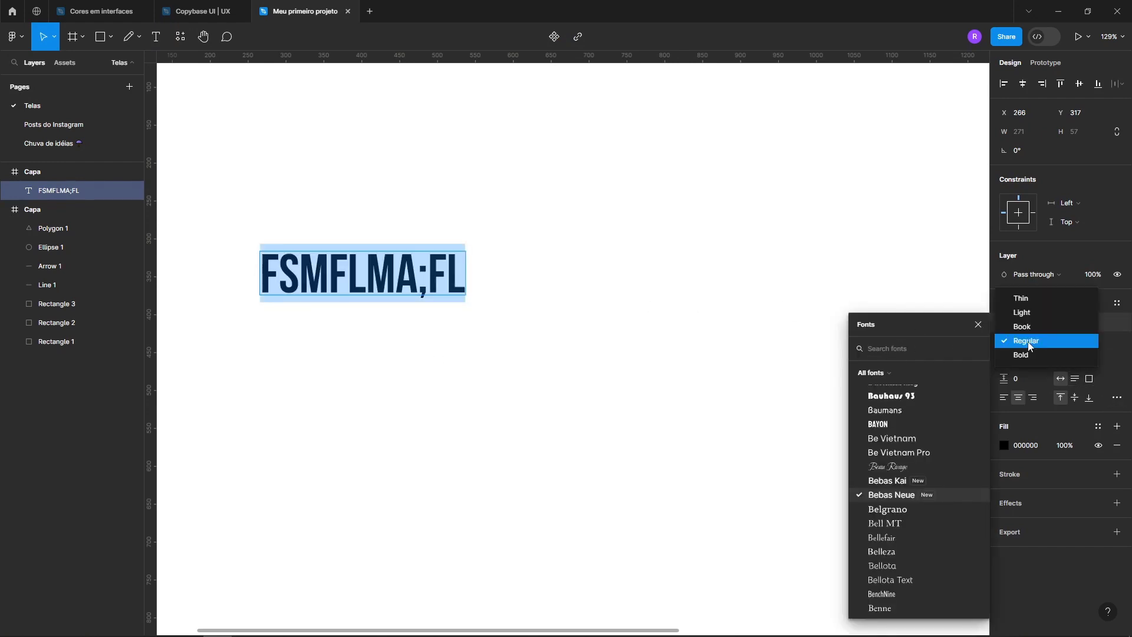
click(1028, 328)
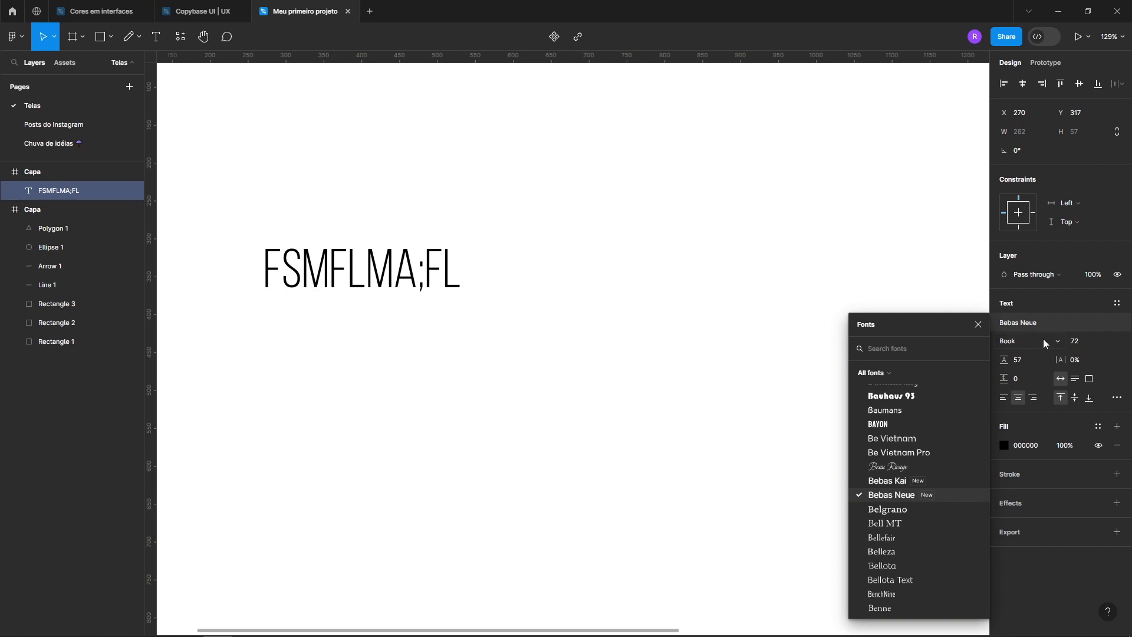
click(1076, 342)
text(92)
key(Return)
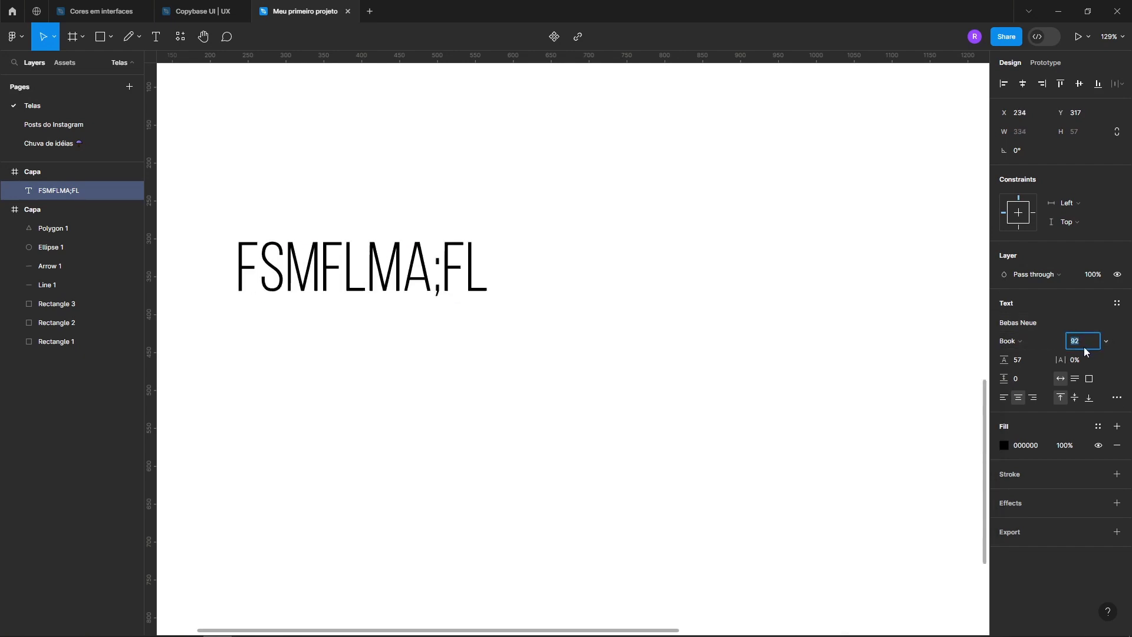
Replace the placeholder text in the Capa frame with "AQUI VAI UM" and "PEQUENO TEXTO" on two lines.
click(1018, 364)
click(370, 300)
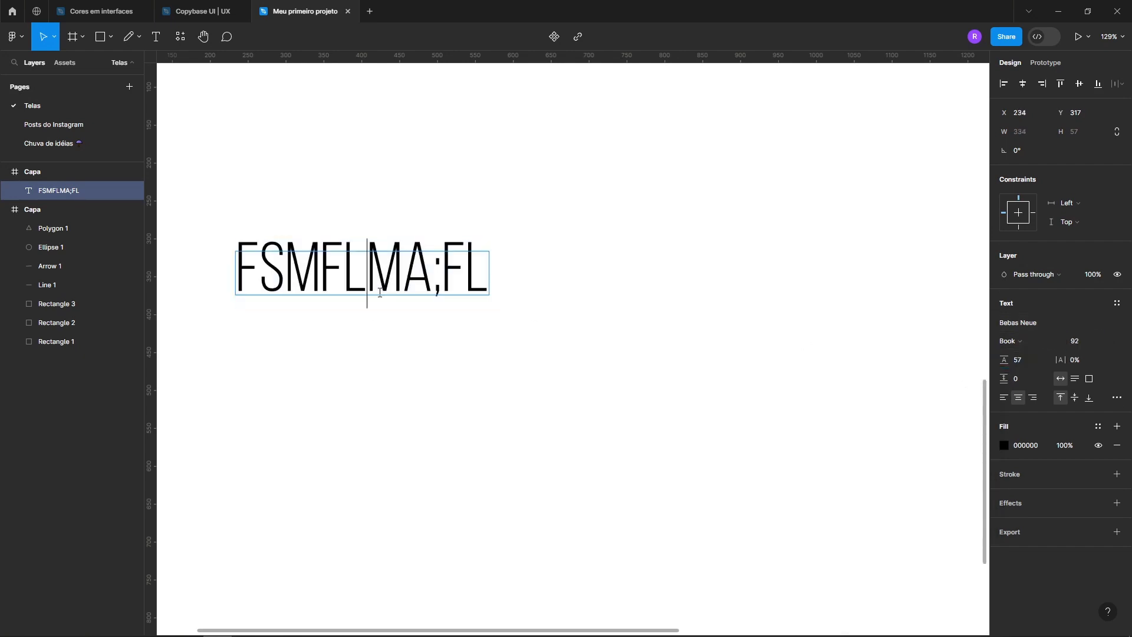
key(ctrl+a)
text(AQUI VAI UM)
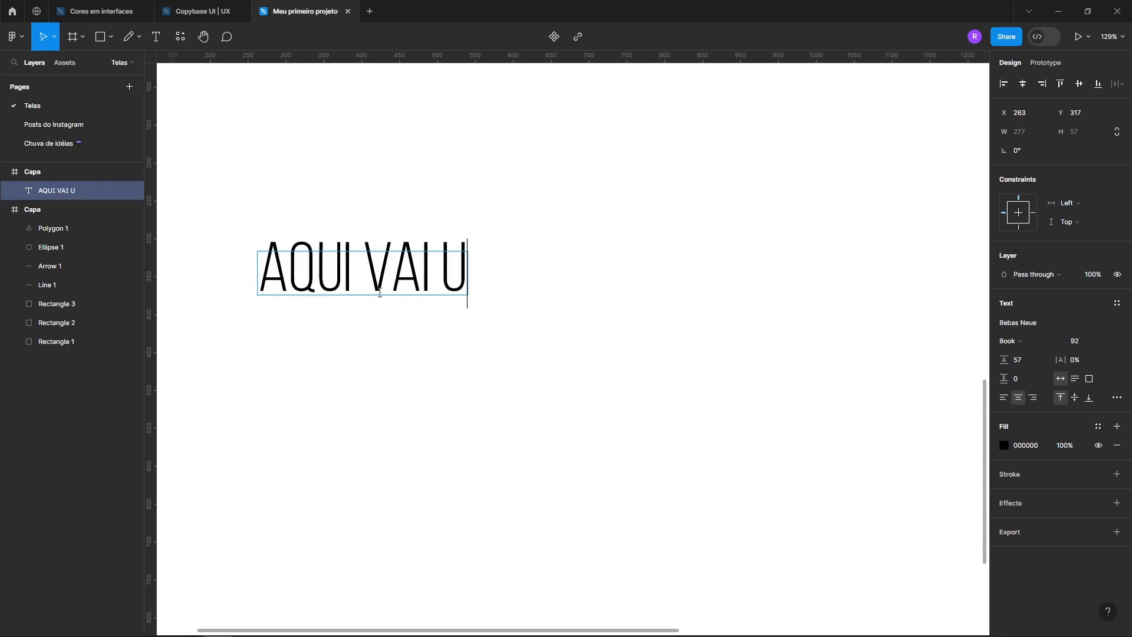
key(Return)
text(OE)
key(BackSpace)
key(BackSpace)
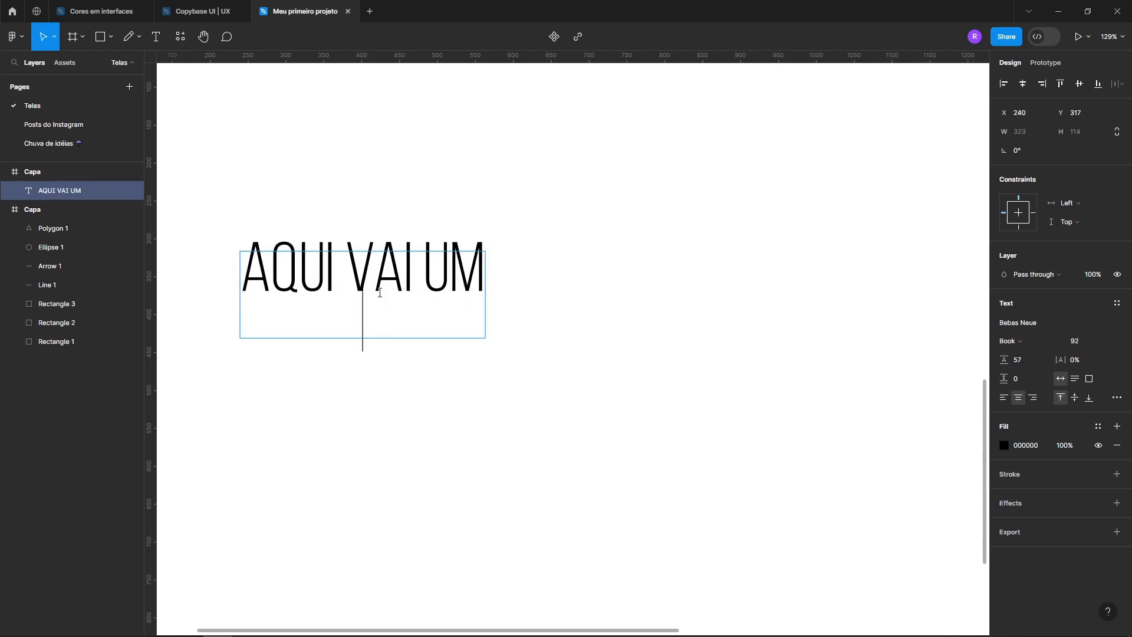
text(PEN)
key(BackSpace)
text(QUENO TEXTO)
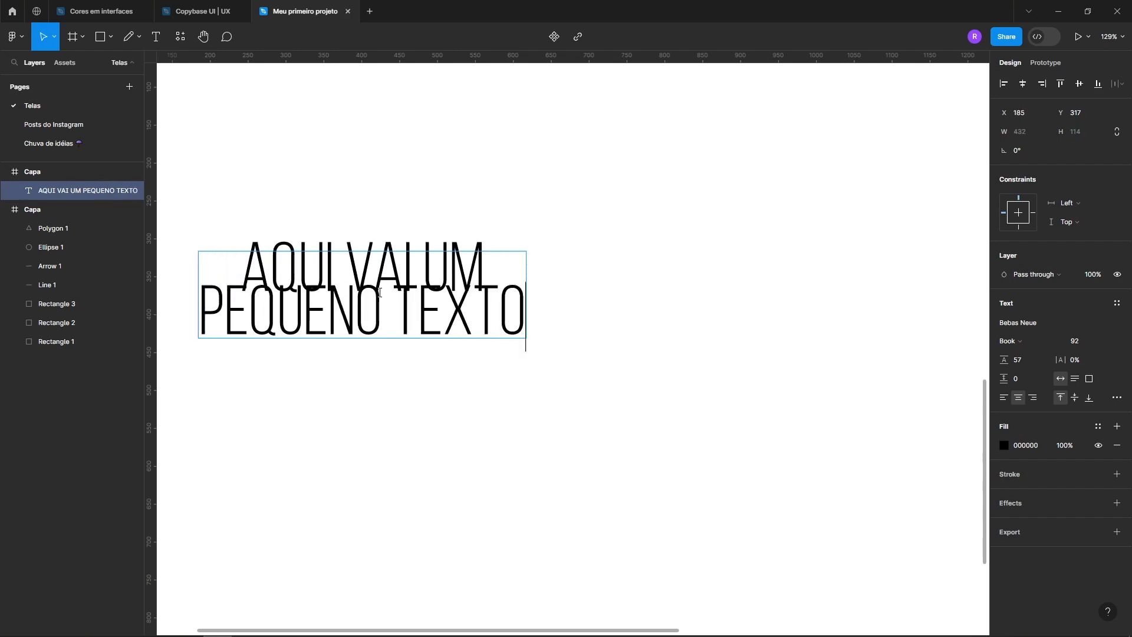
Set the heading's line height to 77 with paragraph spacing 0, and widen its text box to about 630.
key(ctrl+a)
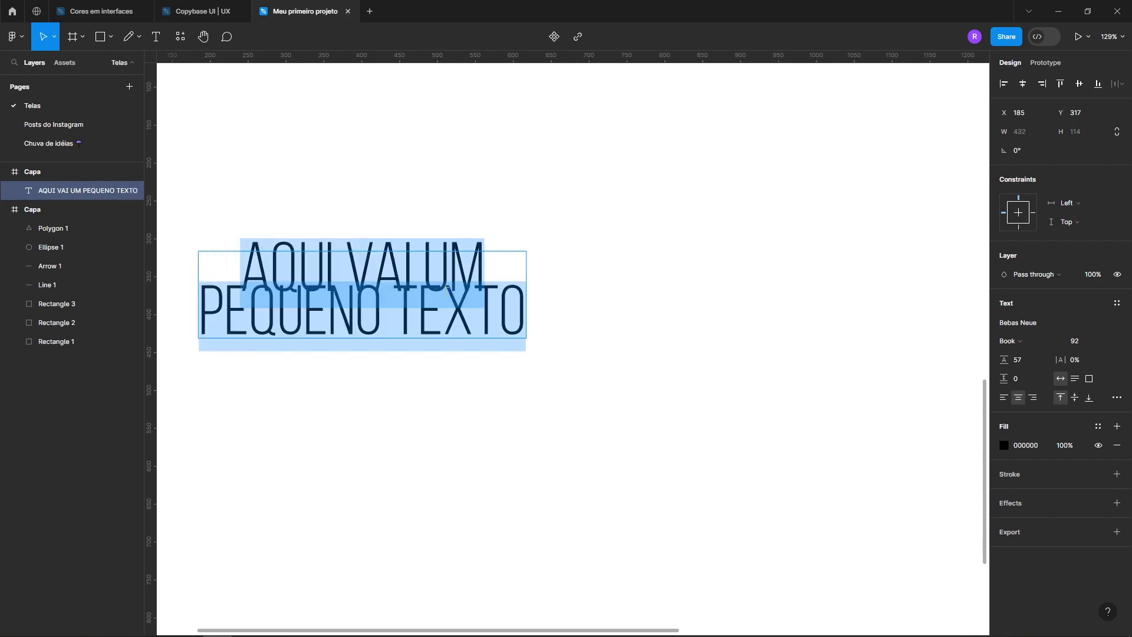
drag(1007, 362, 1008, 362)
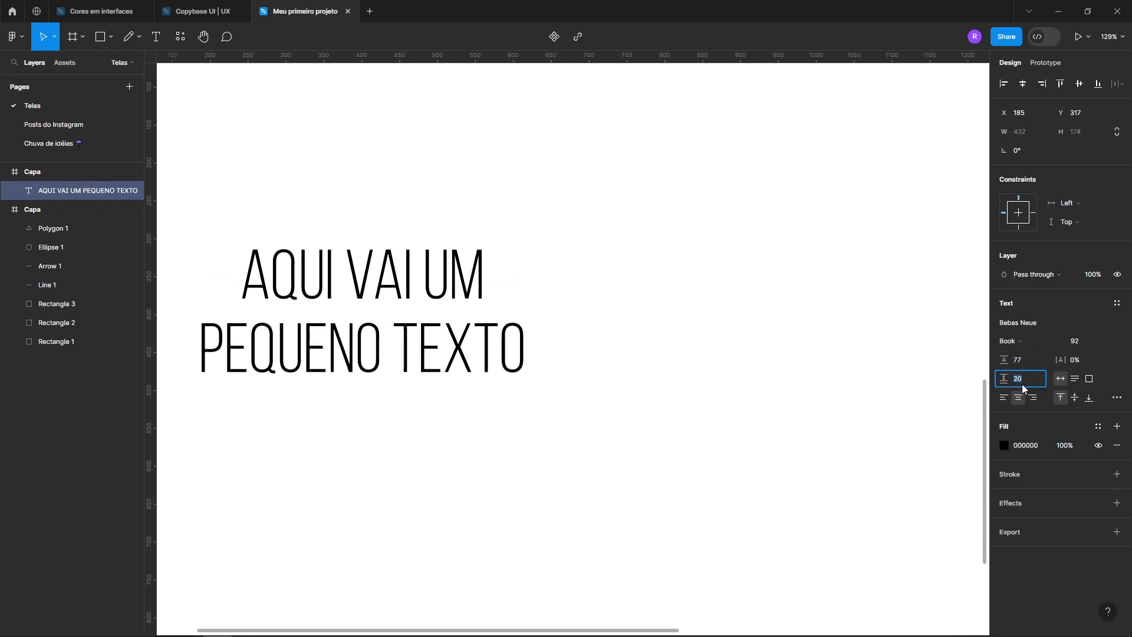
click(446, 279)
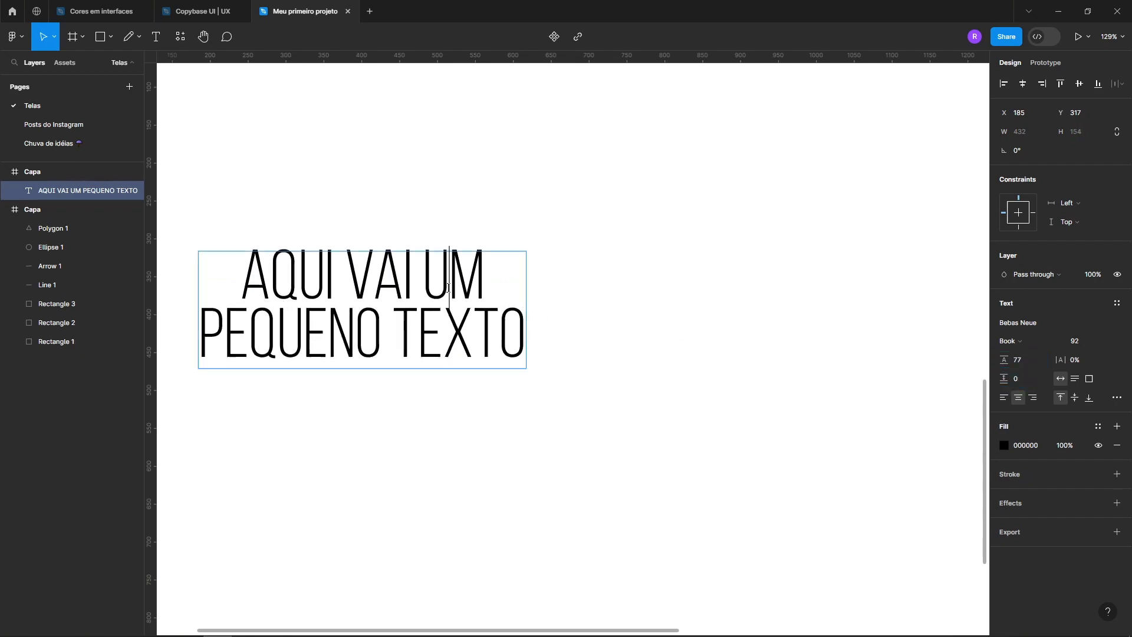
drag(525, 299, 676, 301)
key(ctrl+minus)
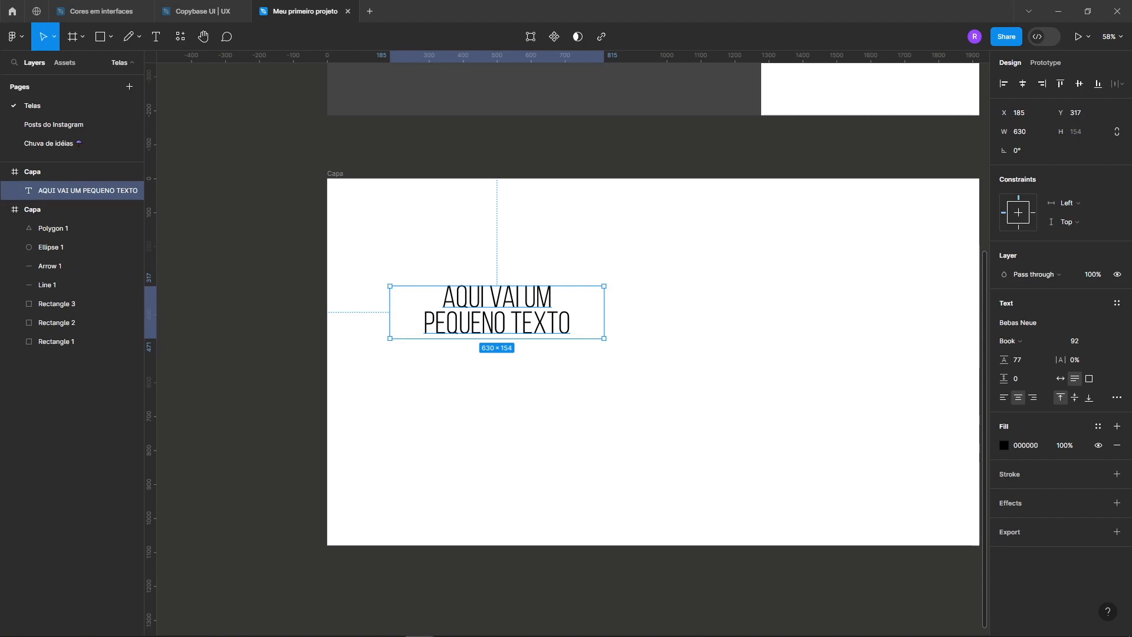
Add a text box of about 780 × 501 beside the heading in the Capa frame and paste the Lorem Ipsum paragraph into it.
click(695, 282)
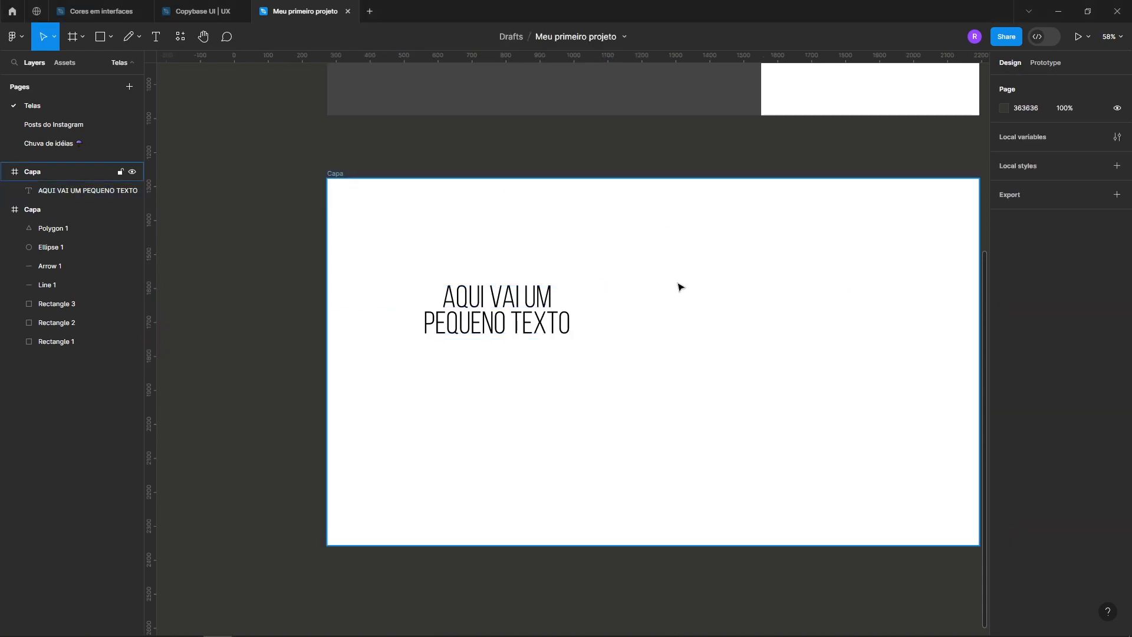
key(ctrl+v)
key(Delete)
scroll(601, 322, down, 3)
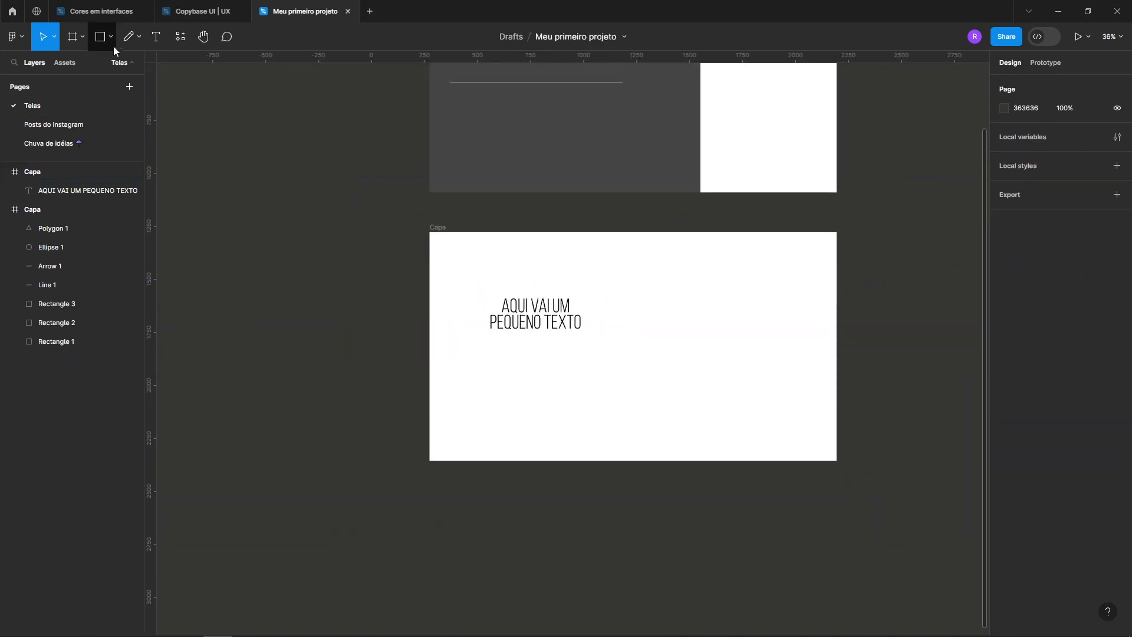
click(155, 36)
drag(632, 292, 800, 401)
key(ctrl+v)
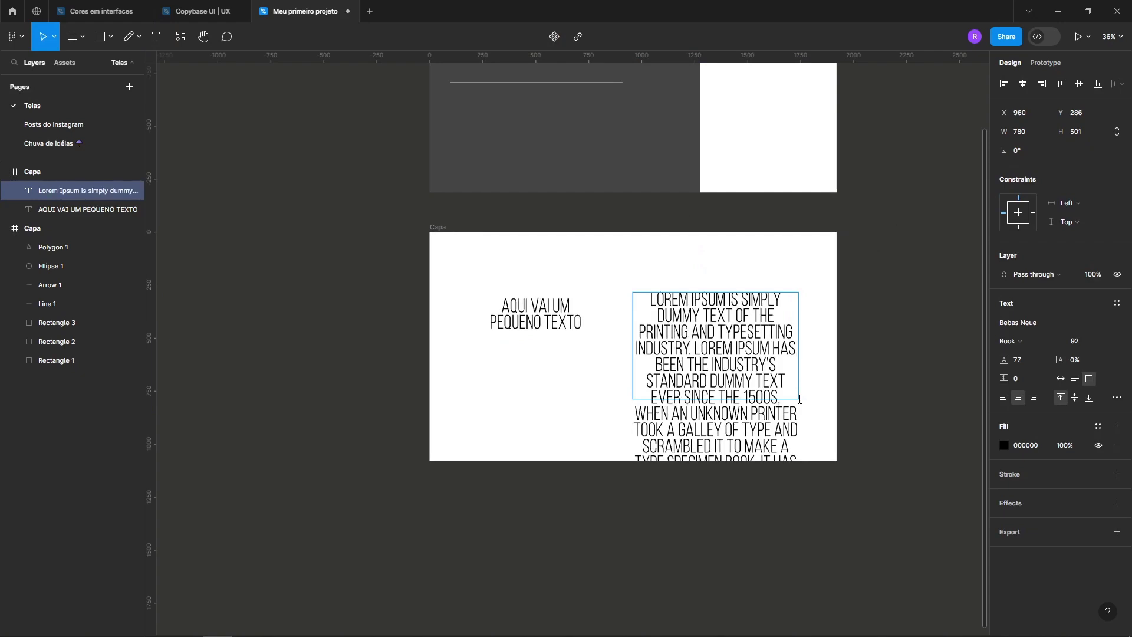
Reduce the font size of all the Lorem Ipsum text to 32.
key(ctrl+a)
click(1079, 342)
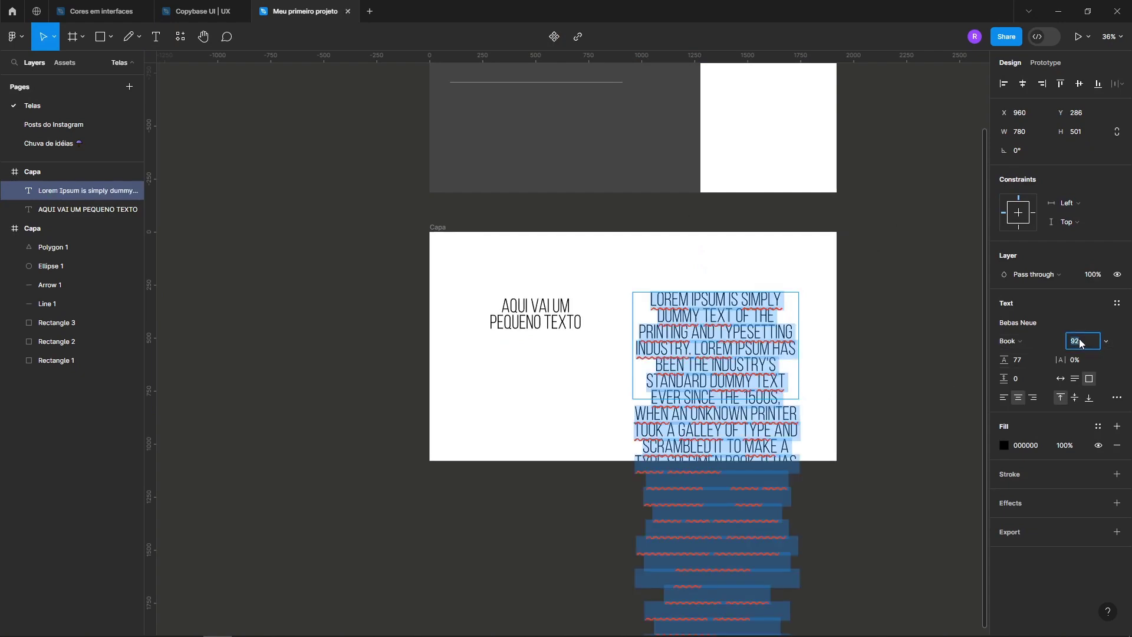
text(72)
key(Return)
key(shift+Down)
key(shift+Down)
key(shift+Down)
key(shift+Down)
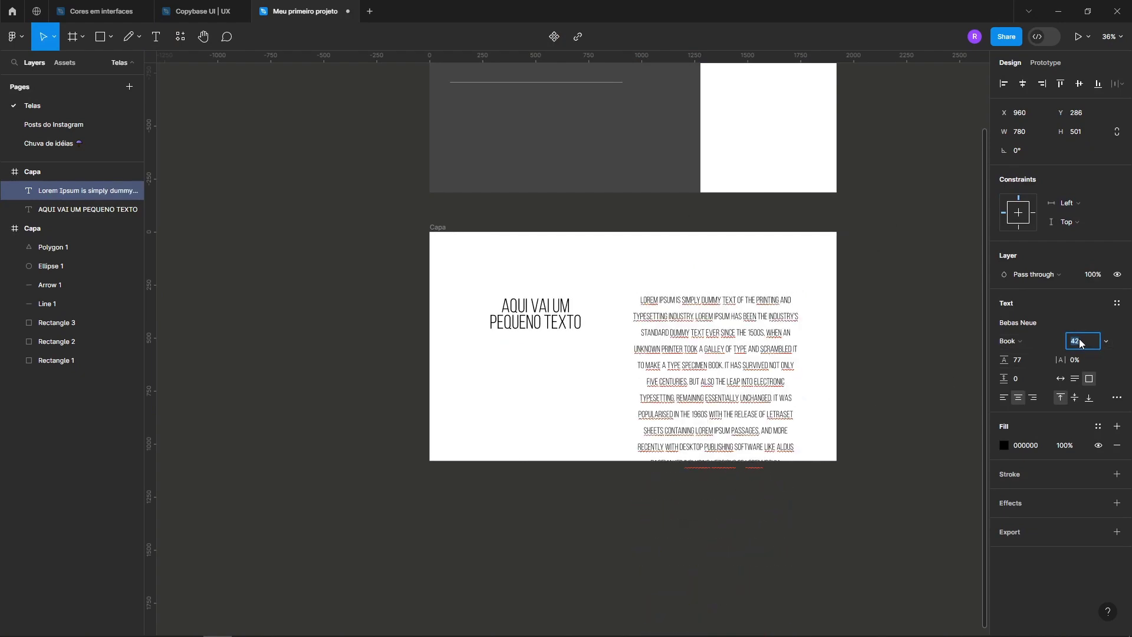
Change the font of the Lorem Ipsum text to Roboto.
click(1006, 326)
text(roboto)
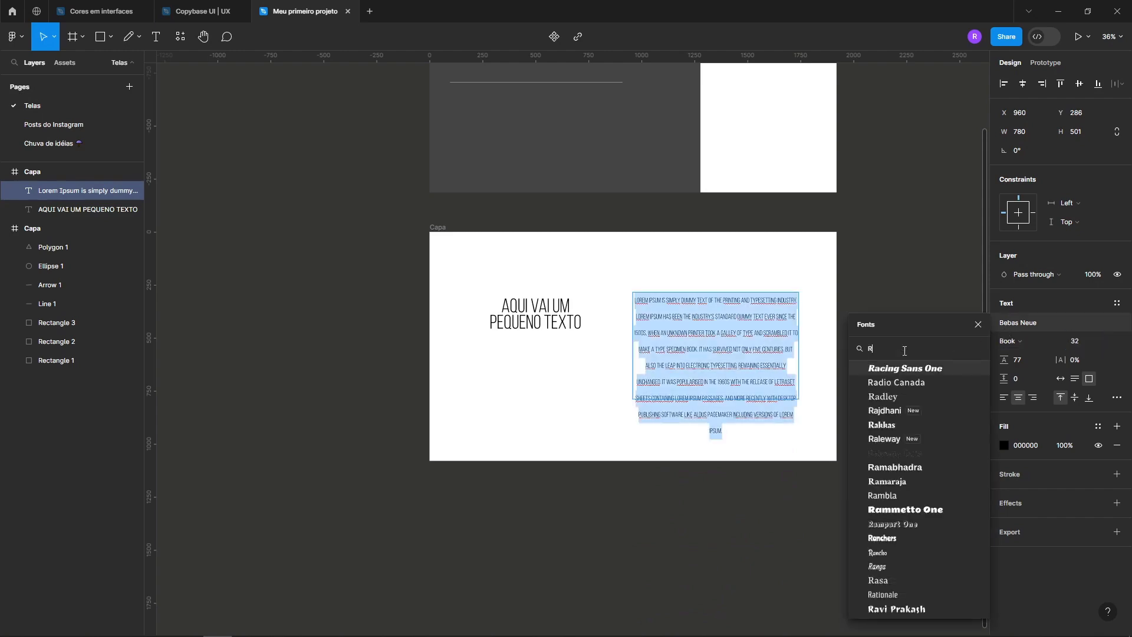
key(Return)
scroll(727, 353, up, 3)
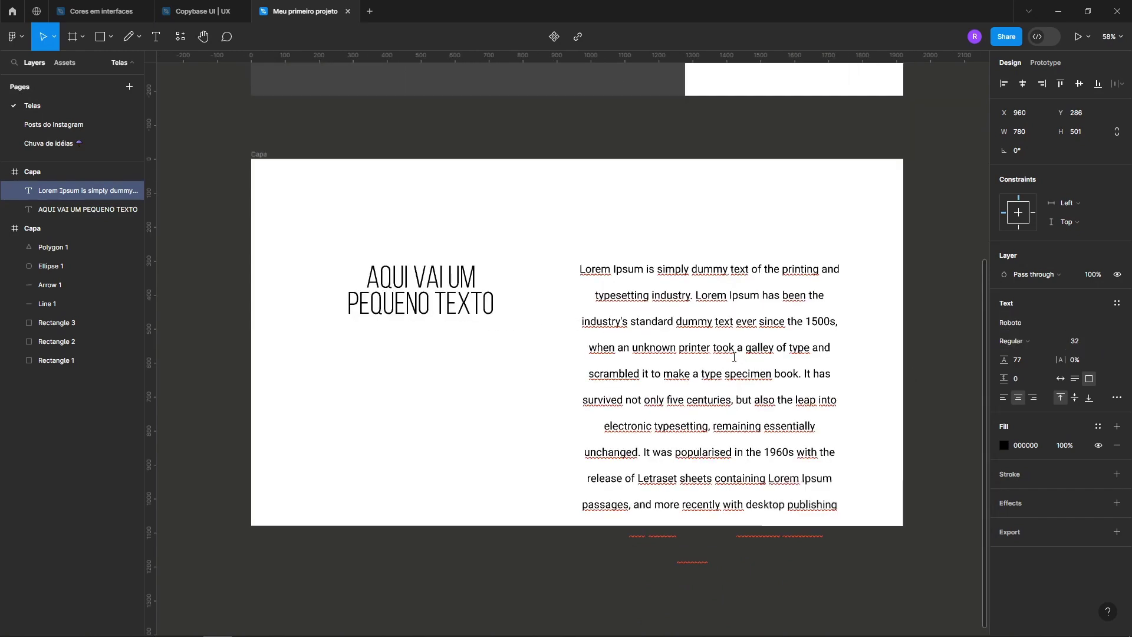
Extend the Lorem Ipsum text box to about 888 high and position it near X 995, Y 72 in the Capa frame.
drag(731, 371, 730, 267)
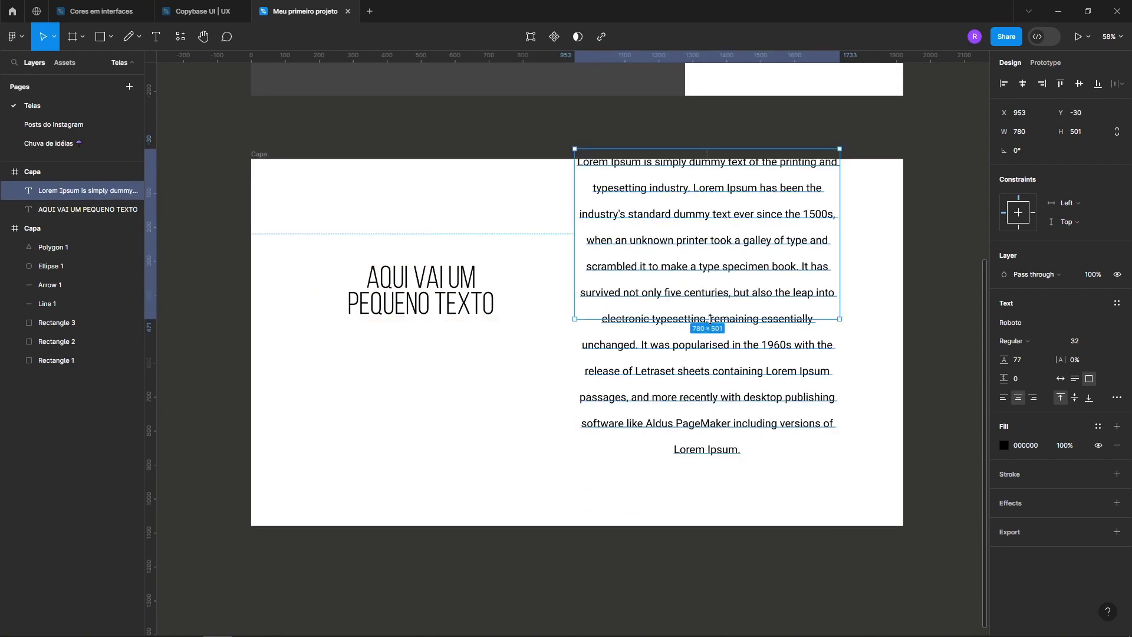
drag(713, 320, 714, 455)
drag(723, 347, 735, 381)
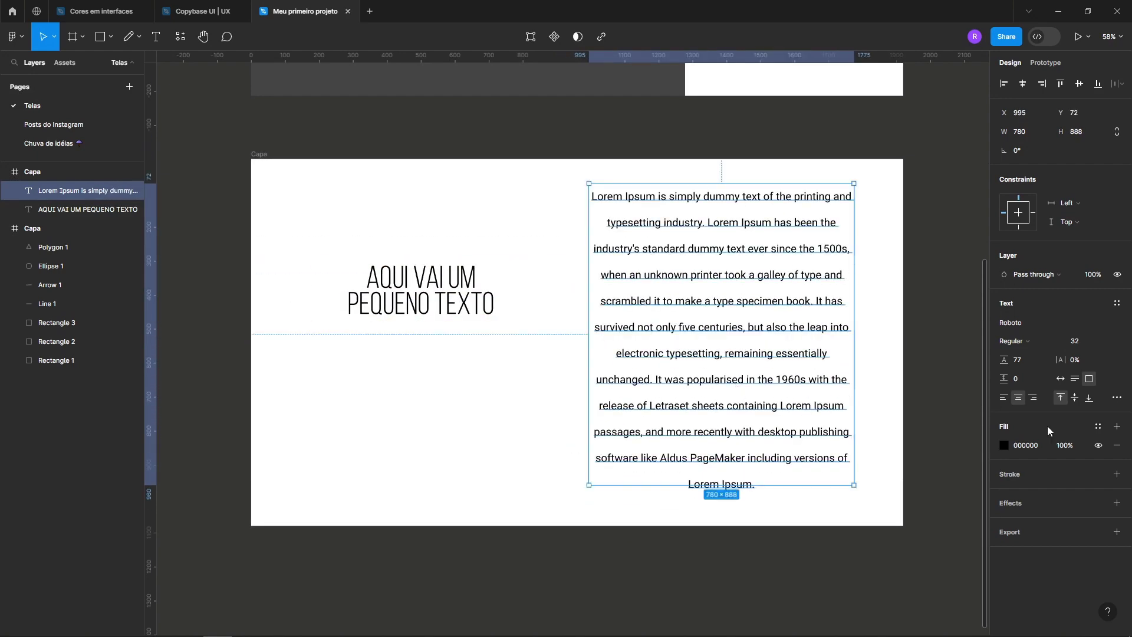
Align the Lorem Ipsum text to the left and set its line height to 60.
click(1004, 397)
click(1021, 360)
key(Down)
key(Down)
key(Down)
key(Down)
key(Down)
key(Down)
key(Down)
key(Down)
key(Down)
key(Down)
key(Down)
key(Down)
key(Down)
key(Down)
key(Down)
key(Down)
key(Down)
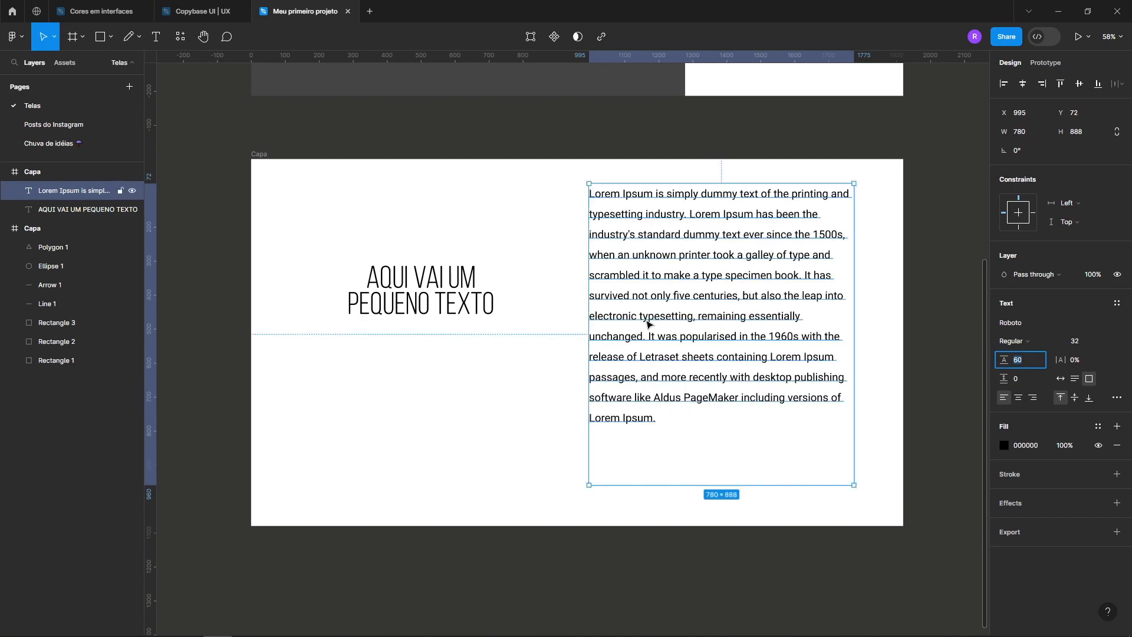
Add a second copy of the Lorem Ipsum paragraph below the first and extend the text box to about 1598 high.
drag(721, 488, 720, 586)
scroll(676, 384, down, 3)
key(Return)
key(ctrl+c)
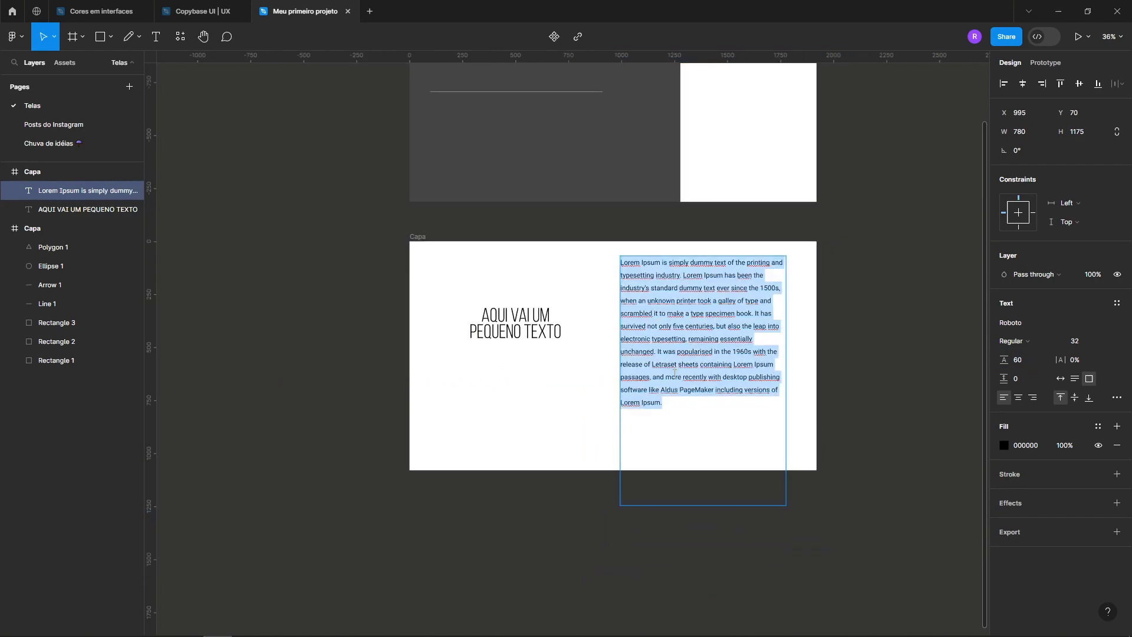
click(676, 408)
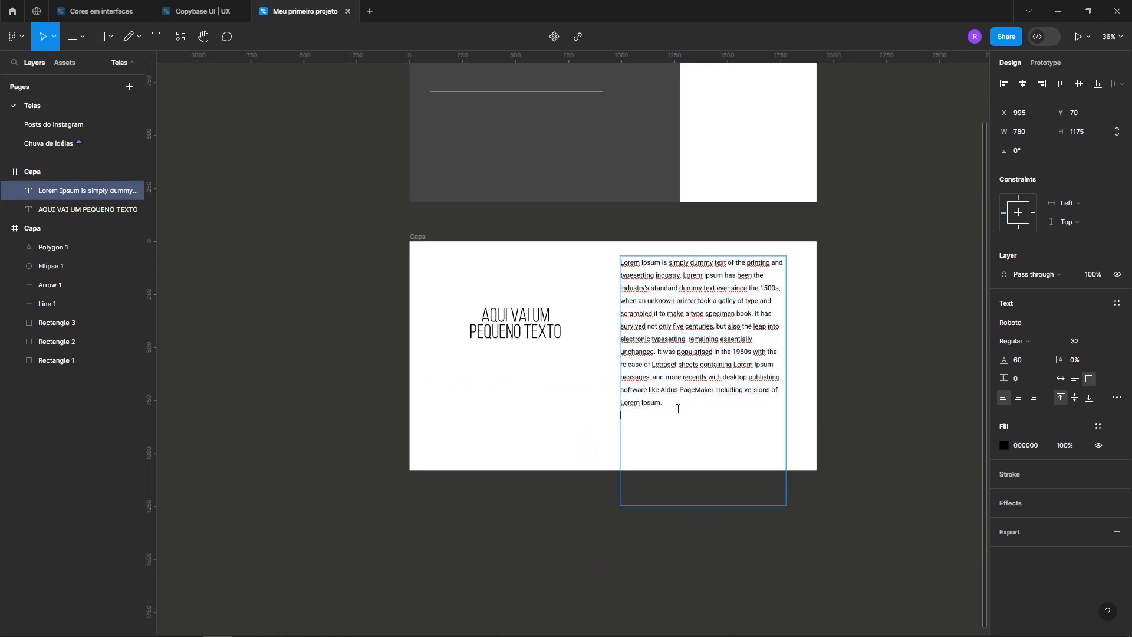
key(ctrl+v)
key(Escape)
drag(707, 505, 704, 596)
Set the paragraph spacing of the Lorem Ipsum text to 30.
key(Escape)
double_click(687, 374)
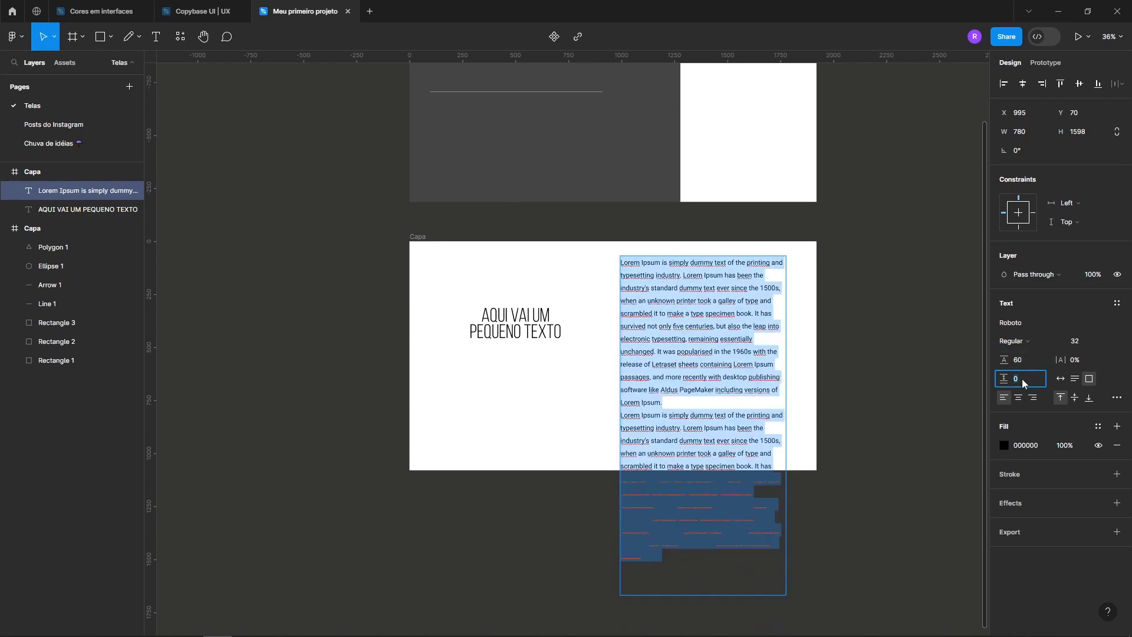
text(30)
key(Return)
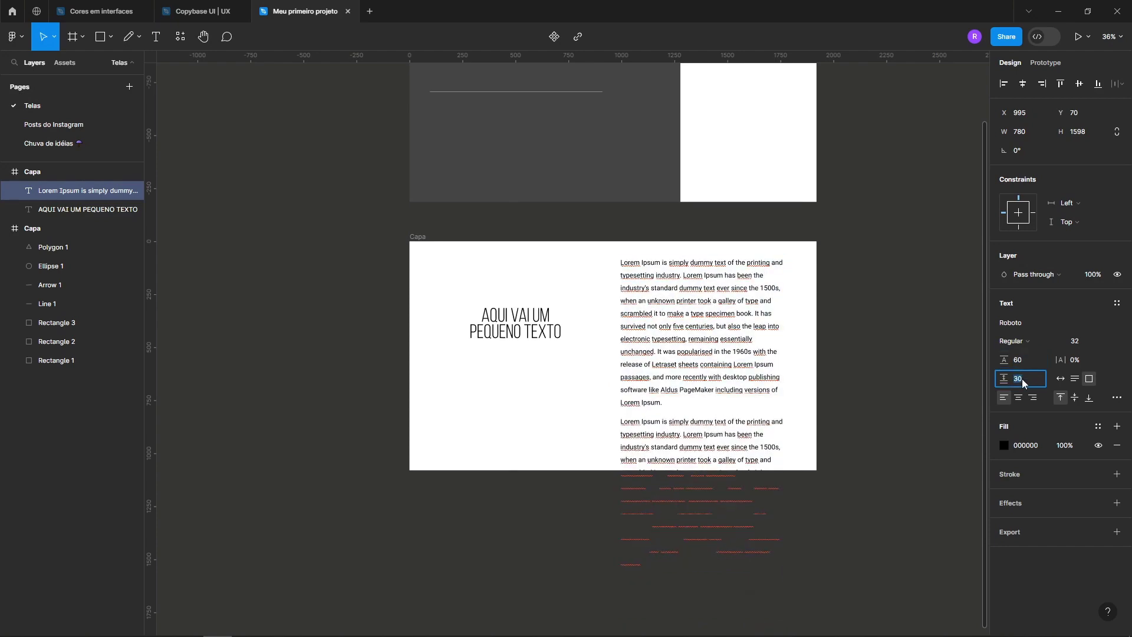
key(shift+0)
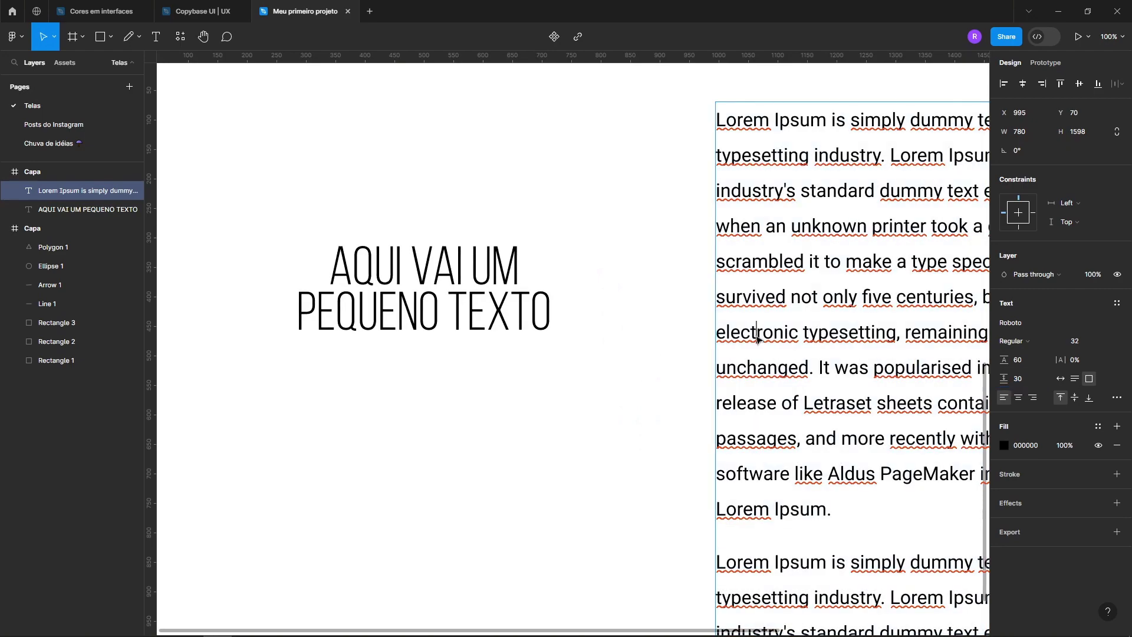
Move the Lorem Ipsum text box to about X 943, Y 98, and set its line height to 56 and paragraph spacing to 32.
scroll(758, 338, down, 5)
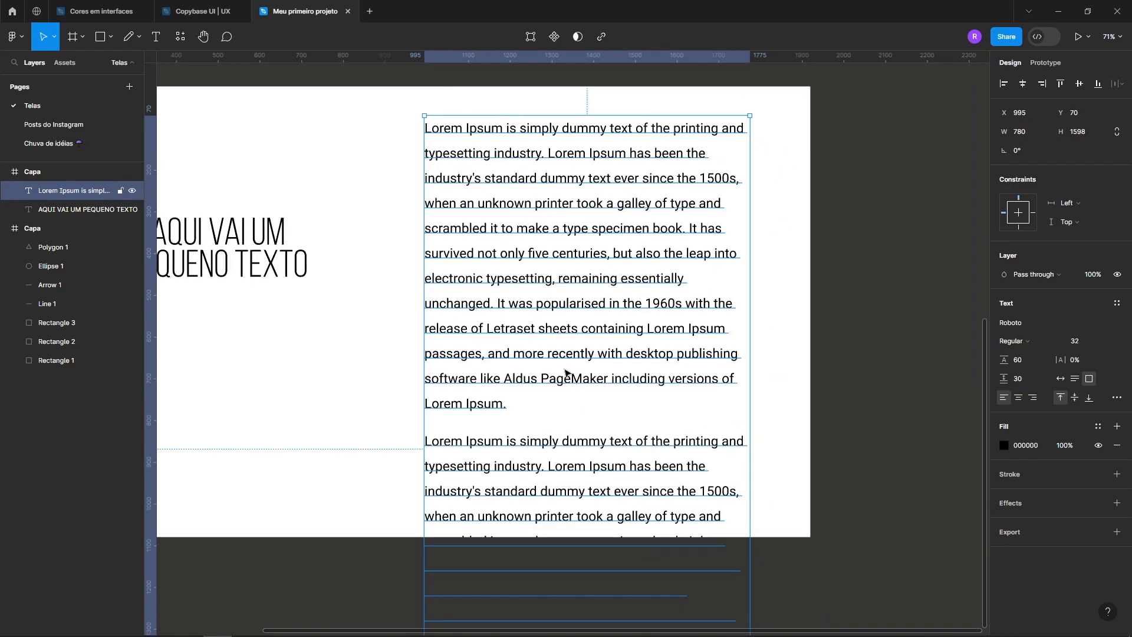
scroll(564, 372, down, 3)
drag(630, 349, 598, 343)
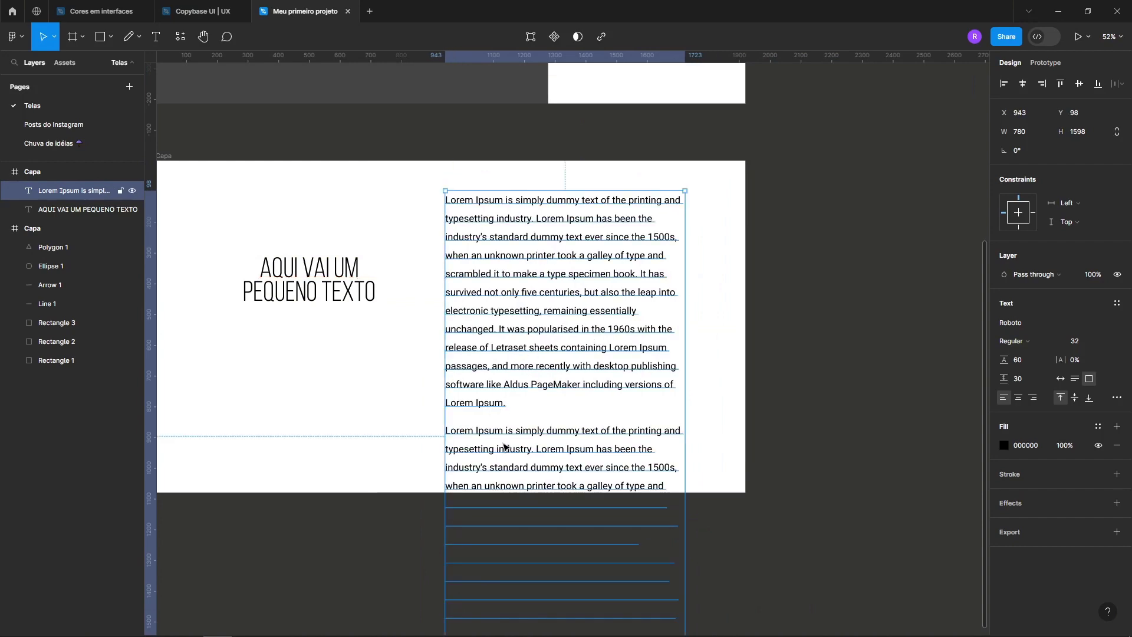
scroll(476, 404, down, 3)
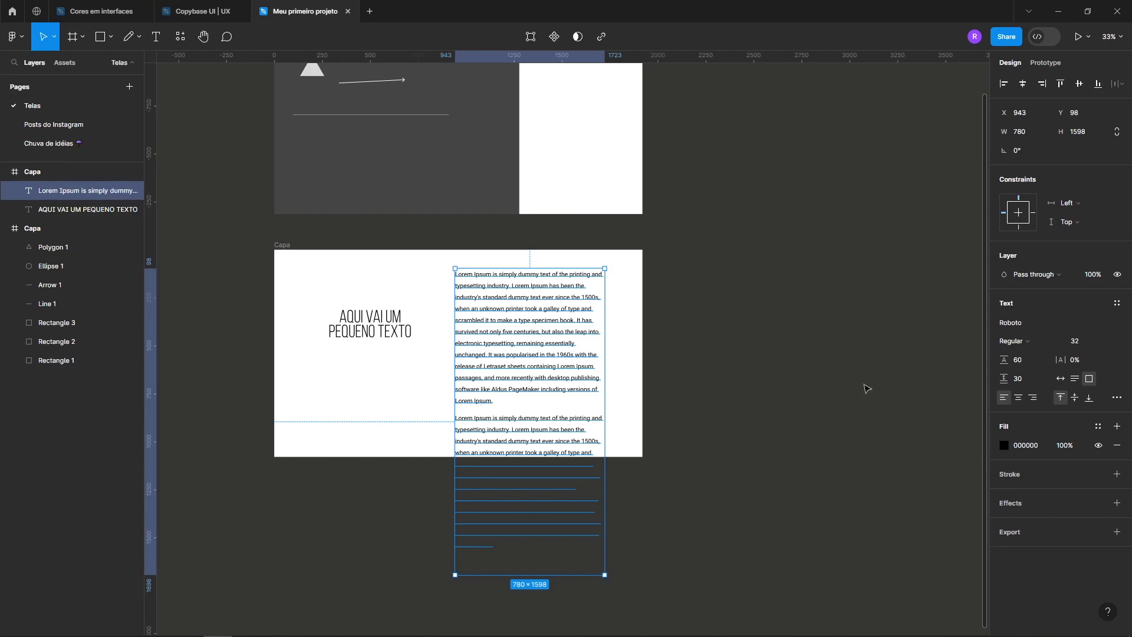
drag(1004, 359, 1009, 378)
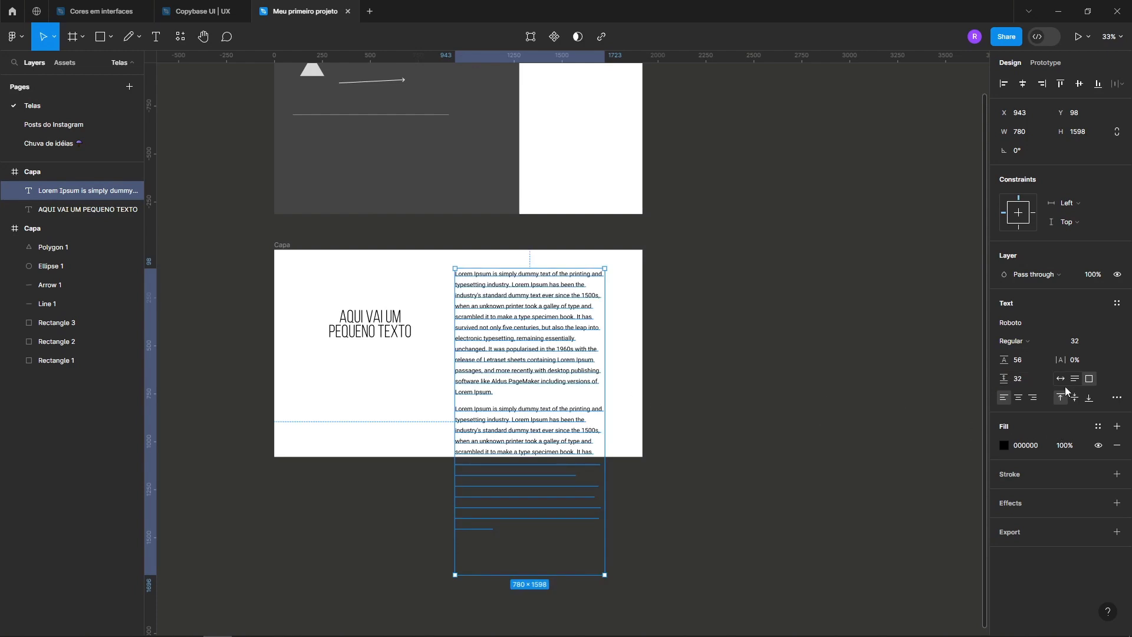
Shrink the Lorem Ipsum text box symmetrically to about 1396 high and align its text to the vertical middle.
click(1074, 403)
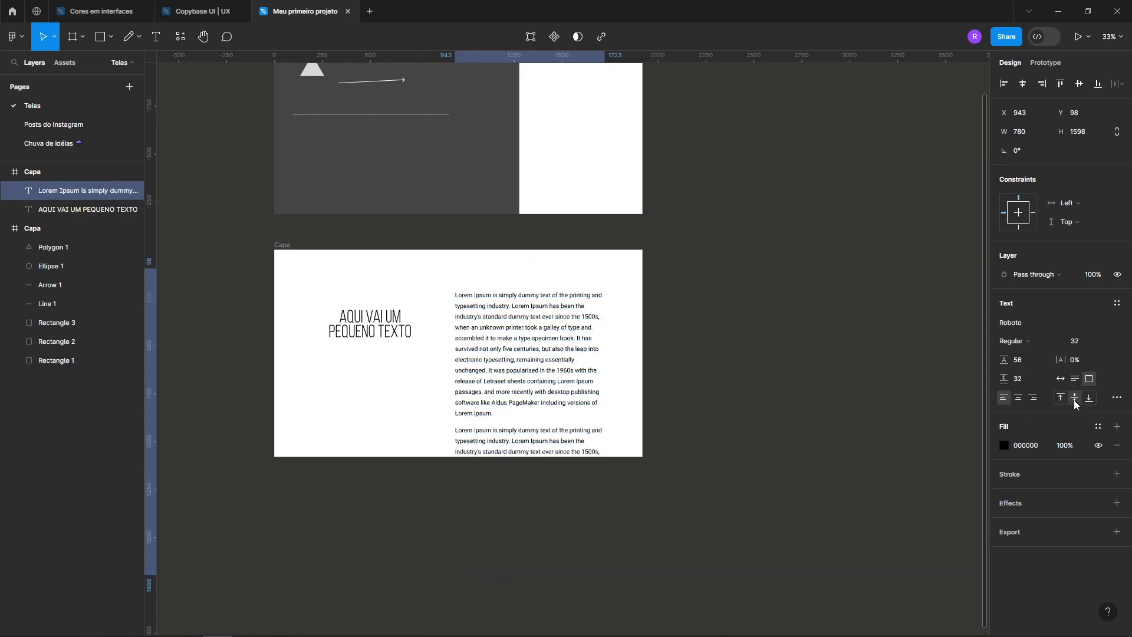
key(alt)
drag(499, 271, 499, 291)
click(1089, 398)
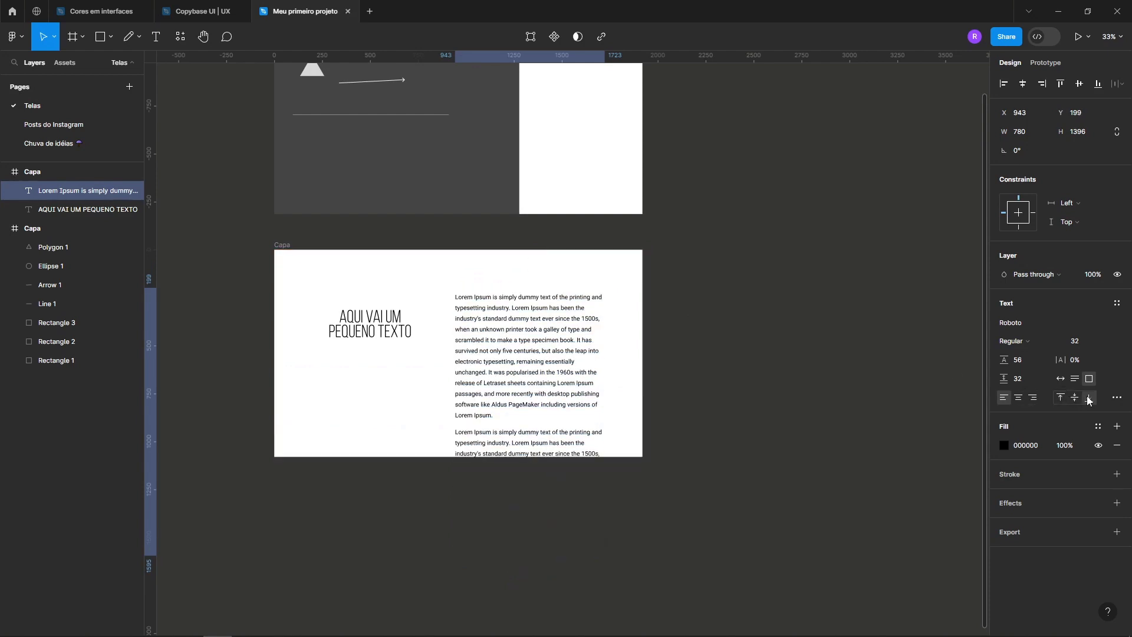
click(1075, 398)
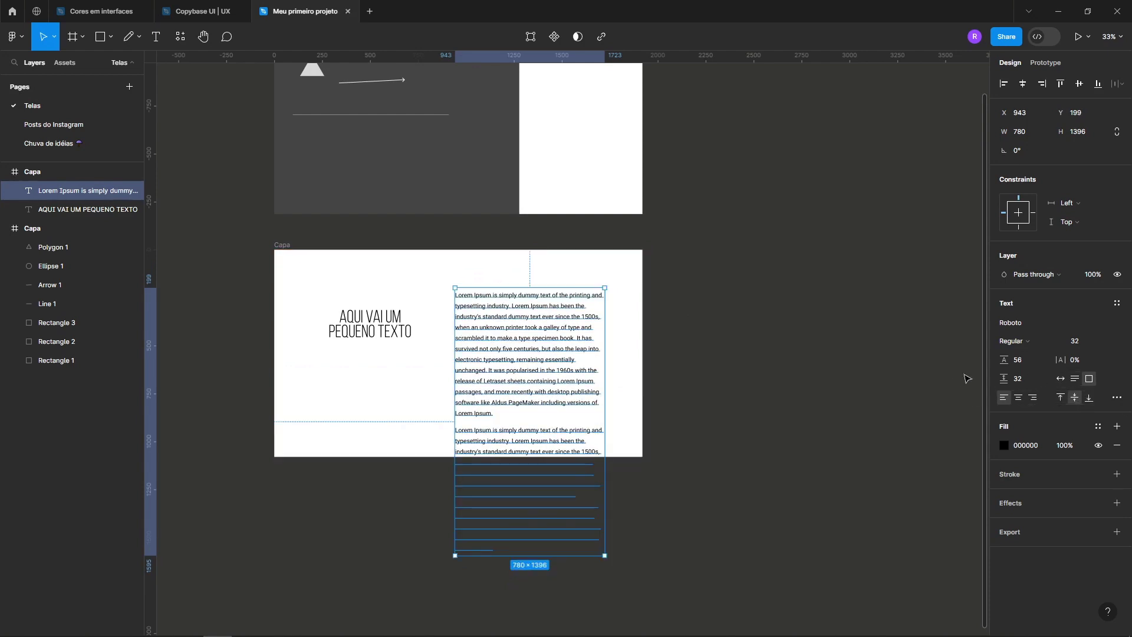
Try adjusting the letter spacing of the Lorem Ipsum text and reset it to 0%.
click(1069, 364)
drag(1061, 360, 1073, 363)
text(0)
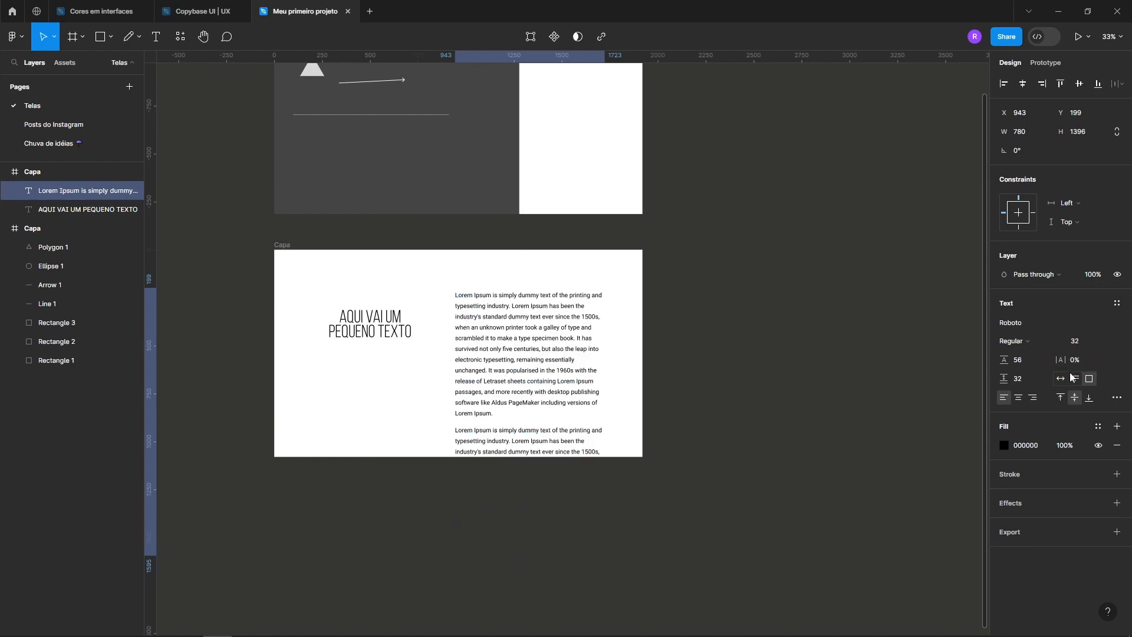
key(Return)
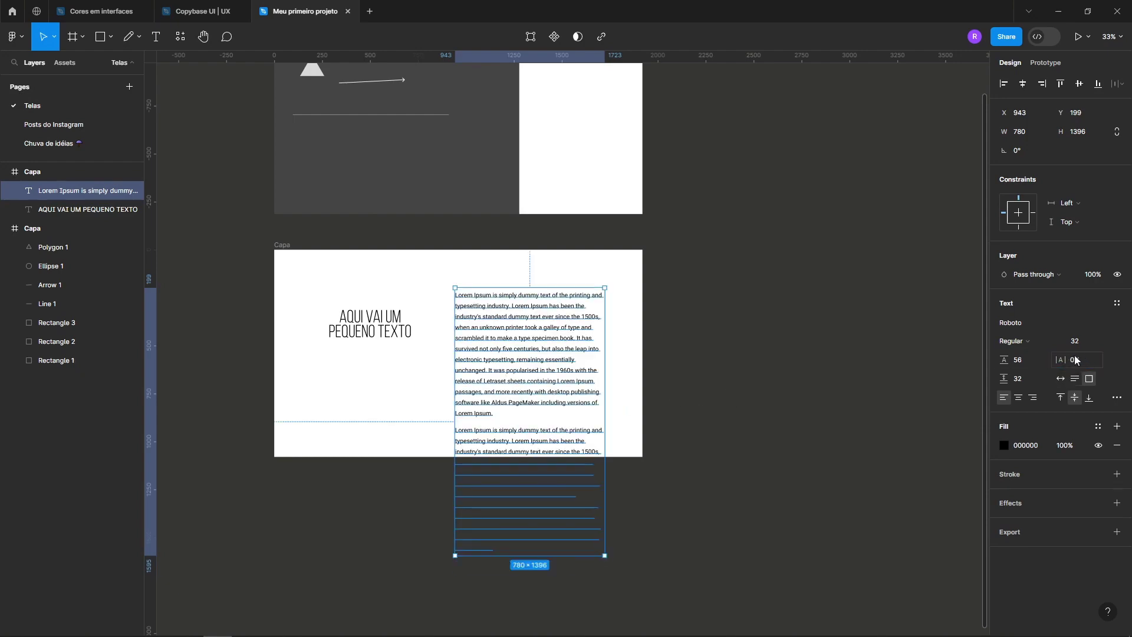
Increase the letter spacing of the whole "AQUI VAI UM PEQUENO TEXTO" heading.
scroll(579, 352, up, 3)
double_click(248, 299)
key(BackSpace)
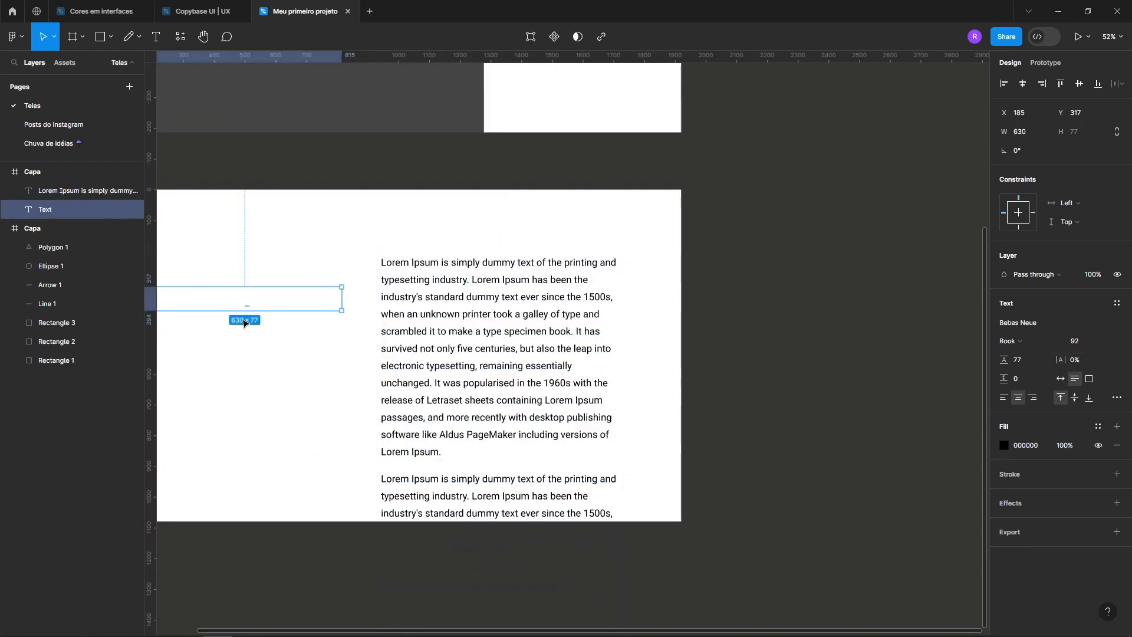
key(ctrl+z)
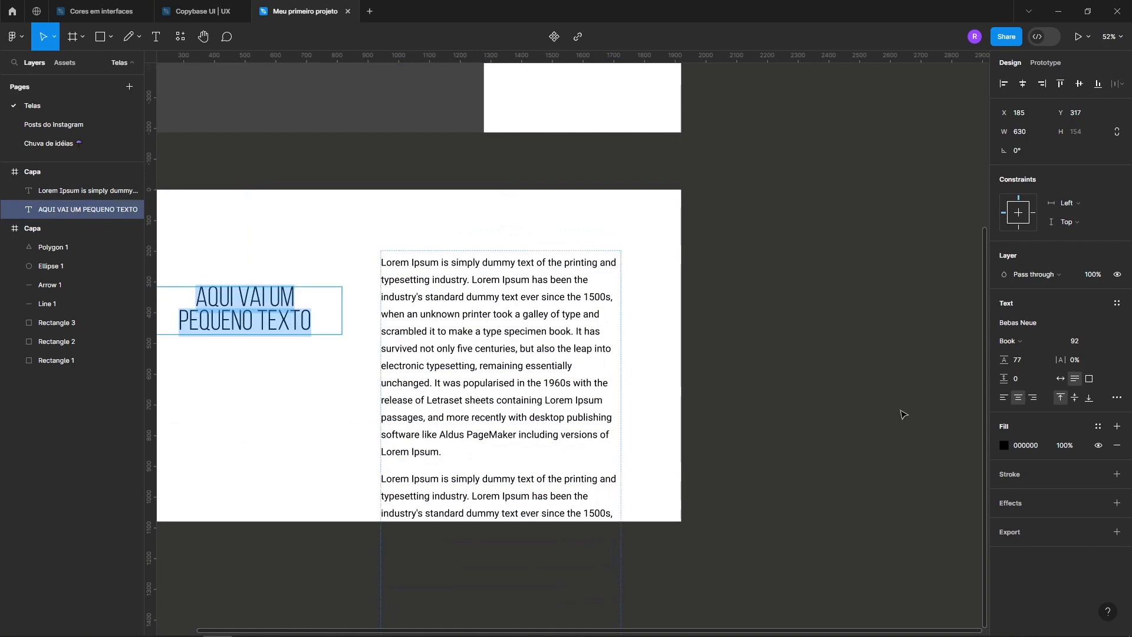
drag(1073, 359, 1069, 360)
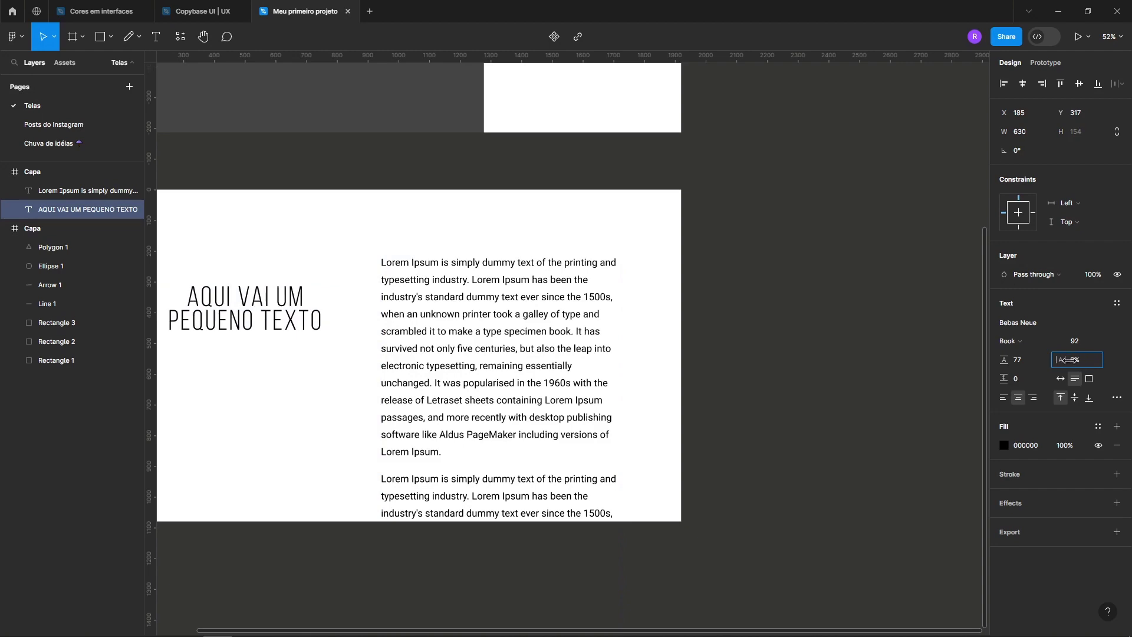
Set the "AQUI VAI UM PEQUENO TEXTO" heading's letter spacing to 14.5% and its line height to 84.
scroll(414, 366, up, 3)
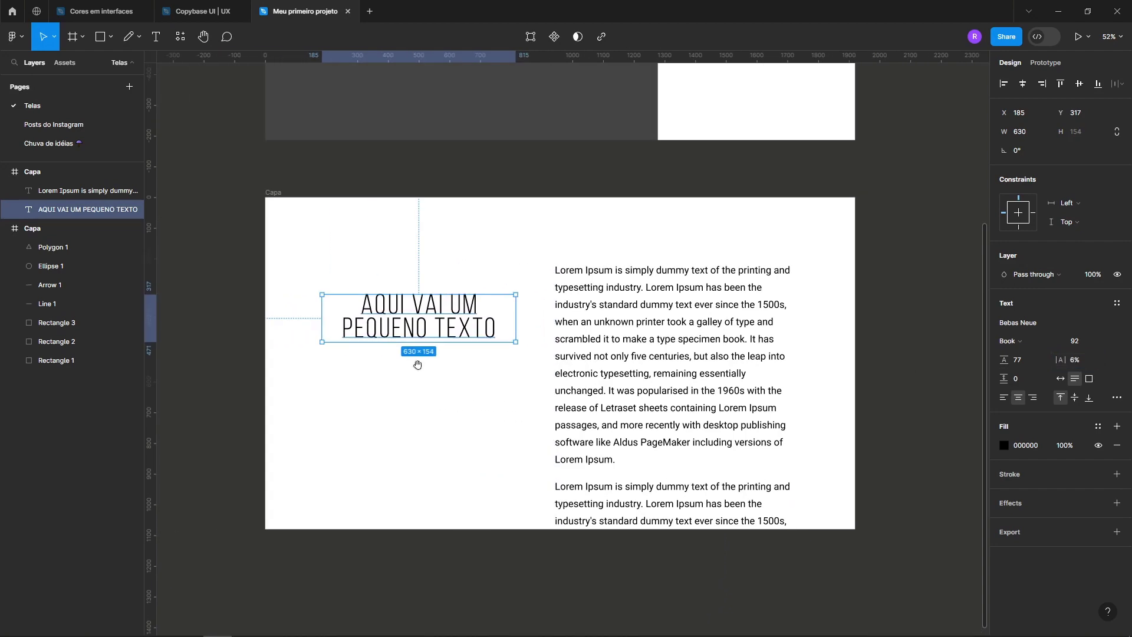
scroll(358, 295, up, 1)
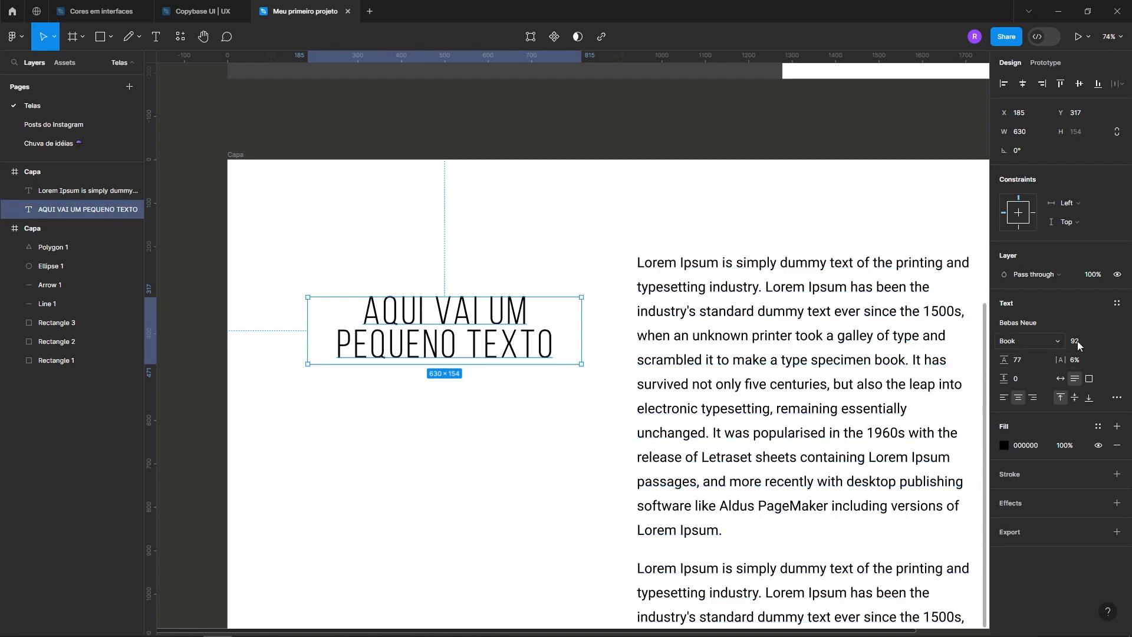
drag(1060, 360, 1012, 362)
click(472, 401)
click(430, 349)
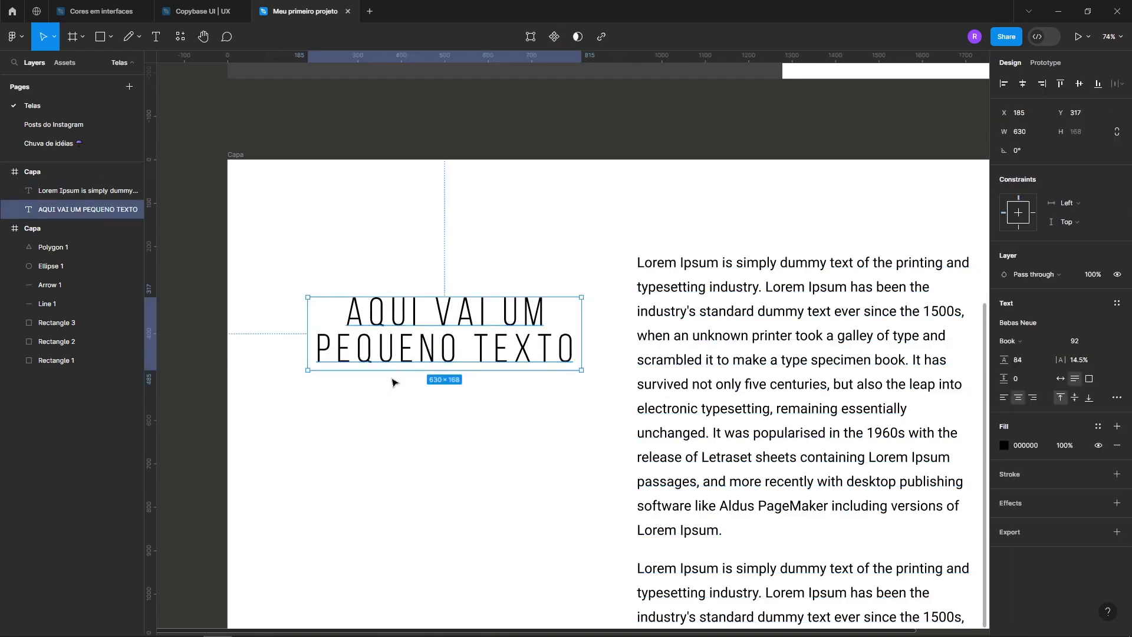
scroll(393, 383, down, 2)
click(565, 374)
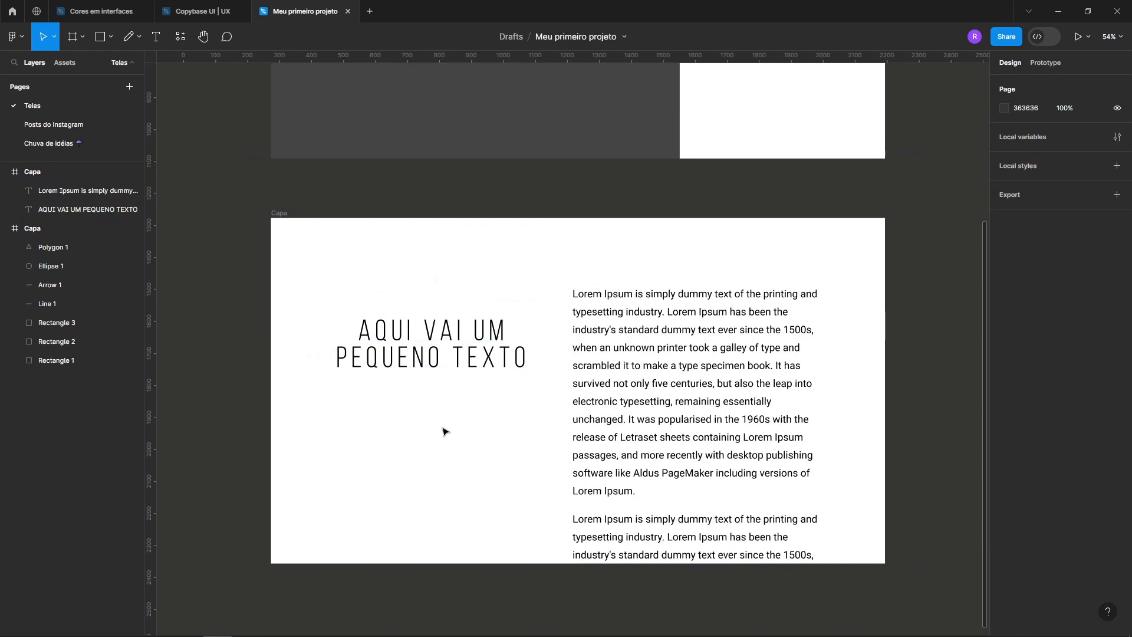
Add a new text reading "PRA VOCÊ" below the heading in the Capa frame.
key(t)
click(343, 405)
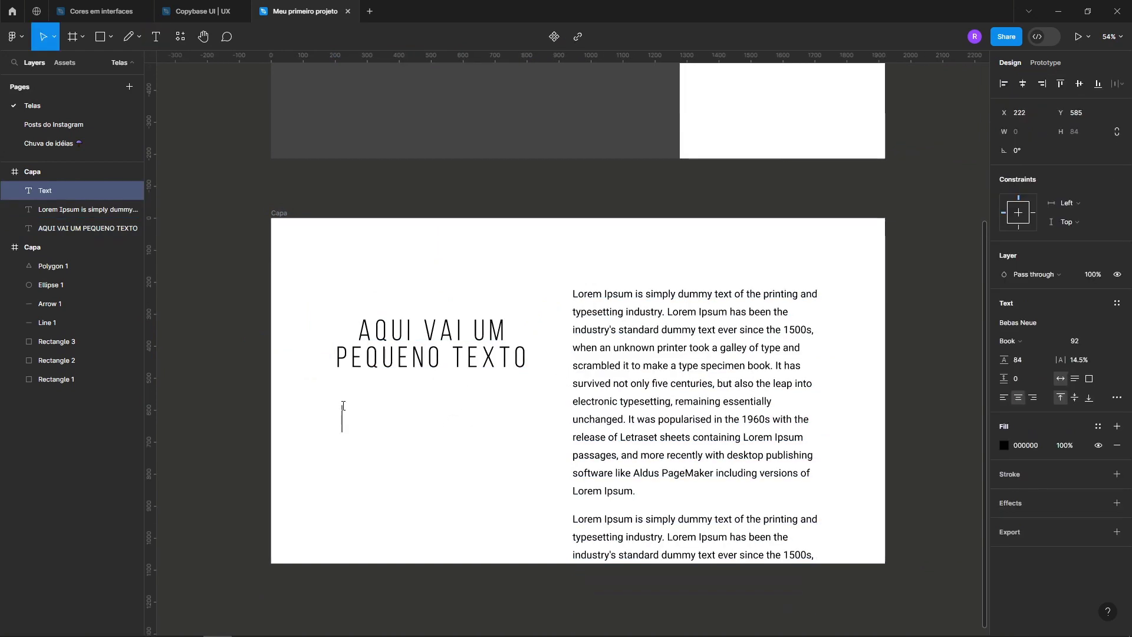
text(PRA VOP)
key(BackSpace)
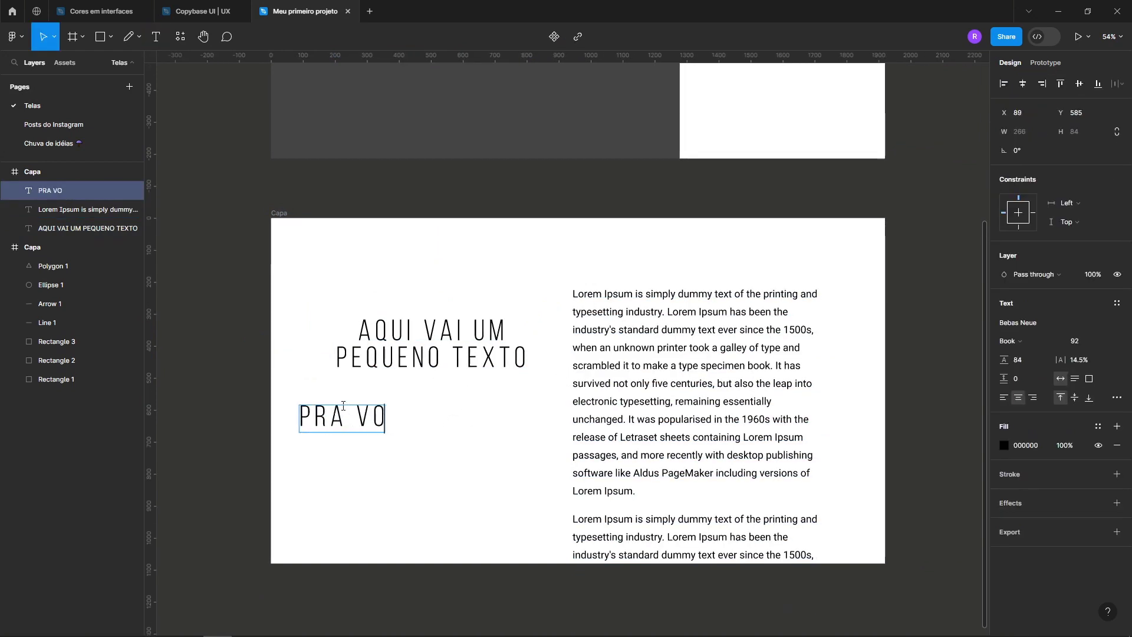
text(CÊ)
Change the font of "PRA VOCÊ" to Poppins and set its letter spacing to 0%.
key(ctrl+a)
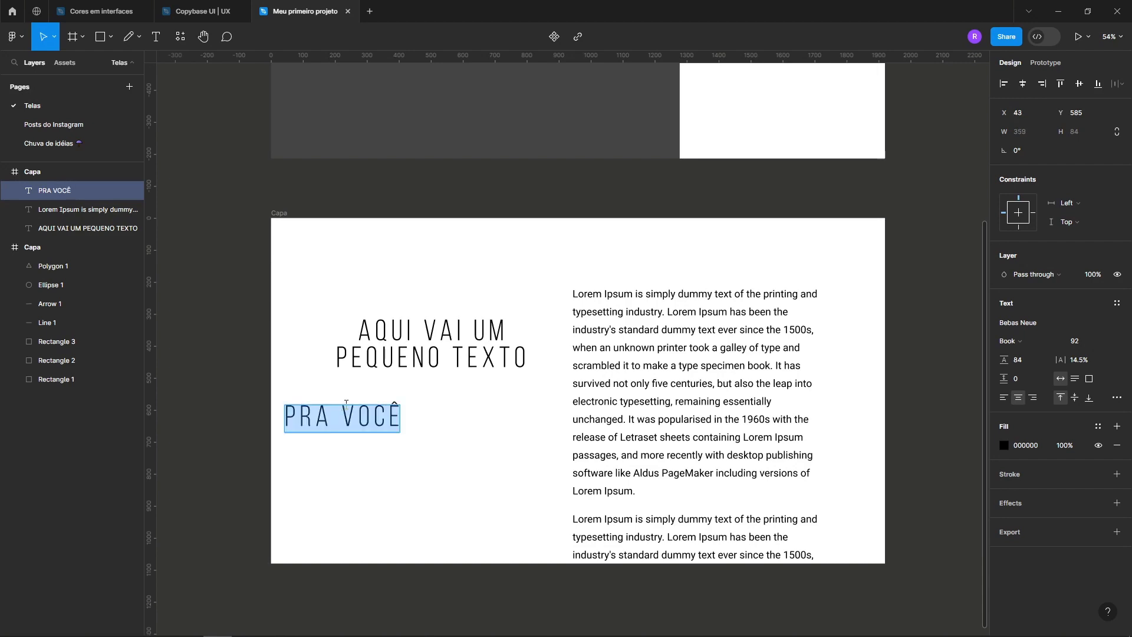
click(1025, 328)
text(poppins)
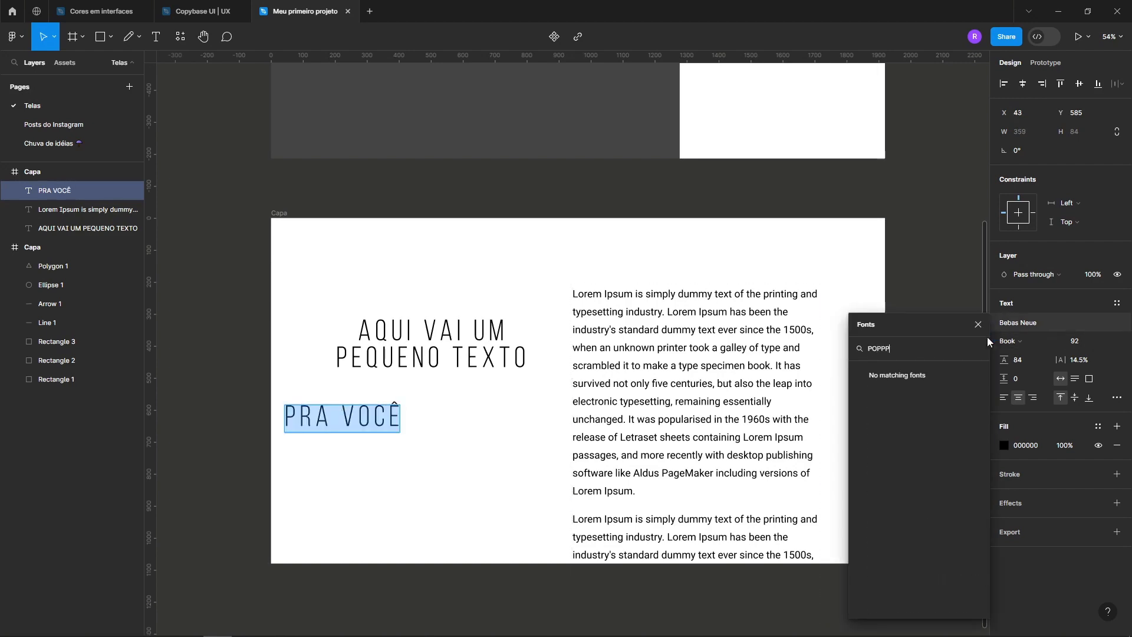
key(Return)
click(1082, 361)
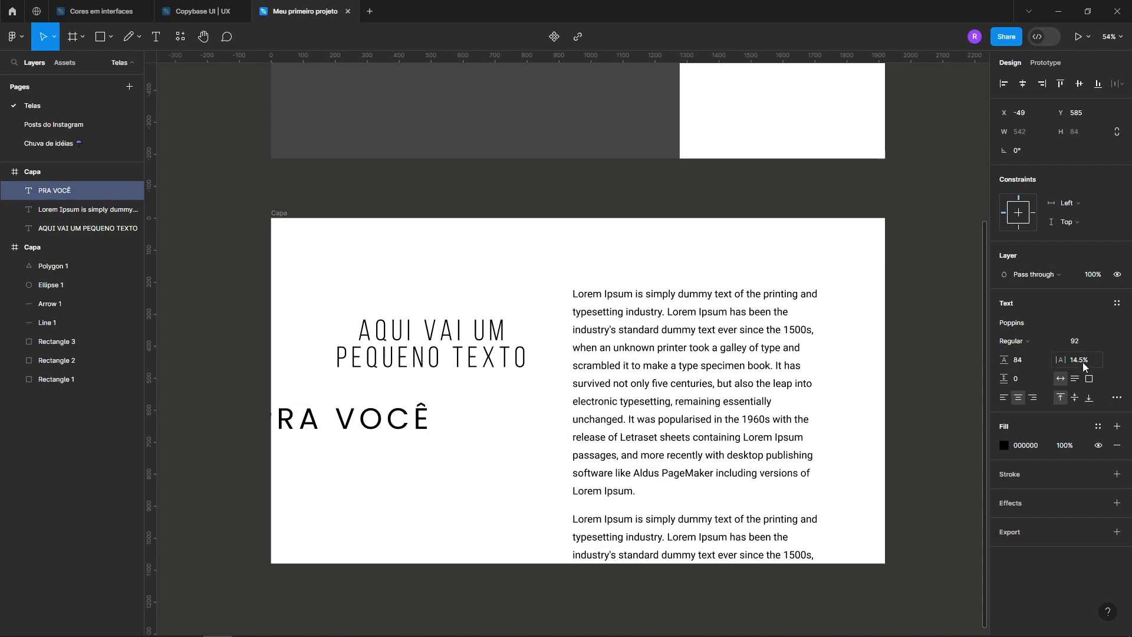
text(0)
key(Return)
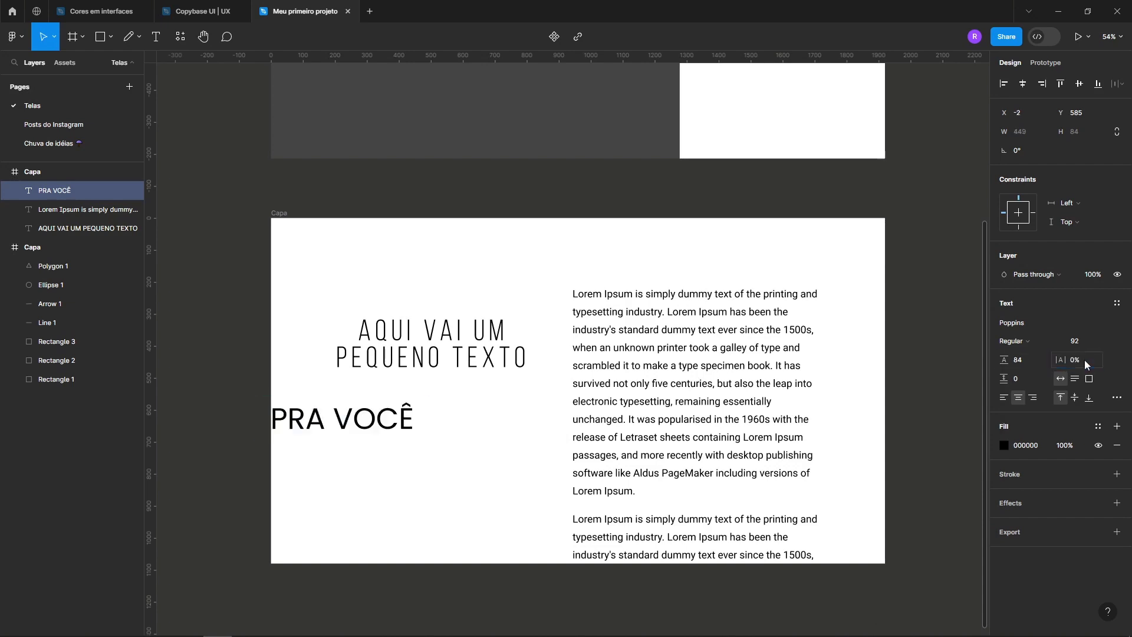
Set "PRA VOCÊ" to SemiBold weight and increase its font size to 152.
click(1035, 342)
click(1032, 371)
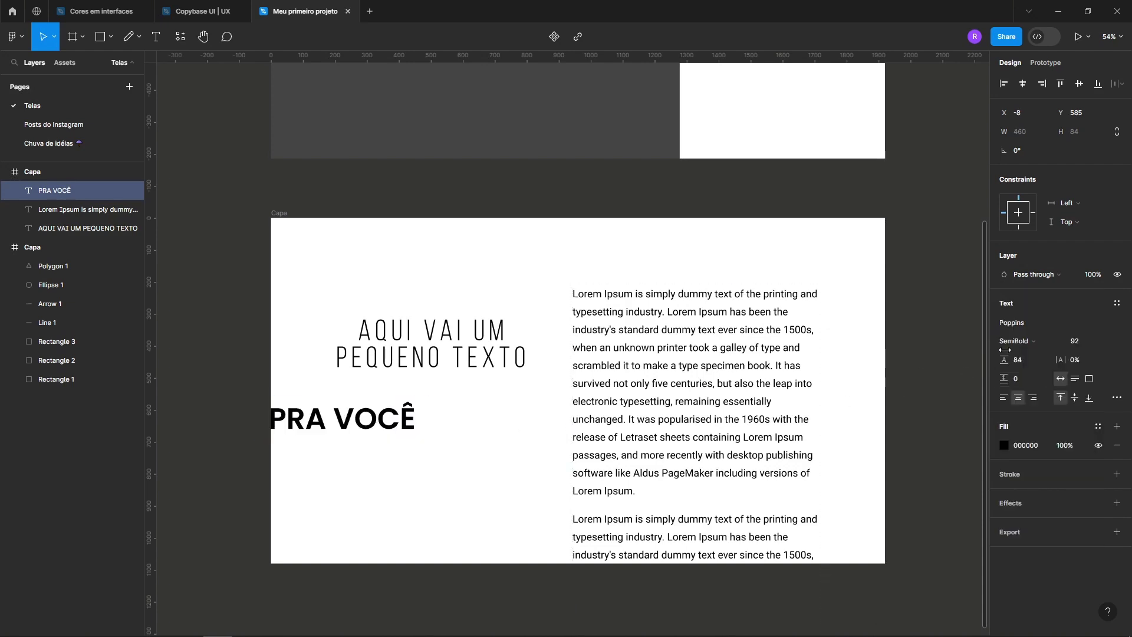
click(1091, 347)
key(shift+Up)
key(shift+Up)
key(shift+Up)
key(shift+Up)
key(shift+Up)
key(shift+Up)
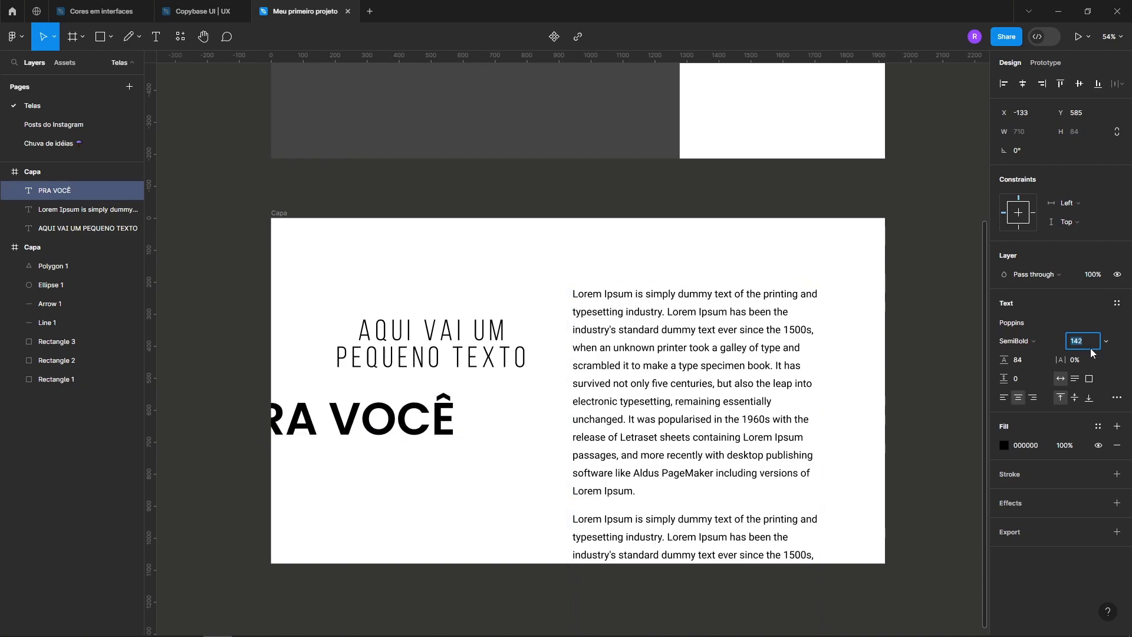
Move the Lorem Ipsum text box outside the Capa frame to about X 2406, Y 1449, and place "PRA VOCÊ" near the frame's centre.
drag(584, 354, 955, 345)
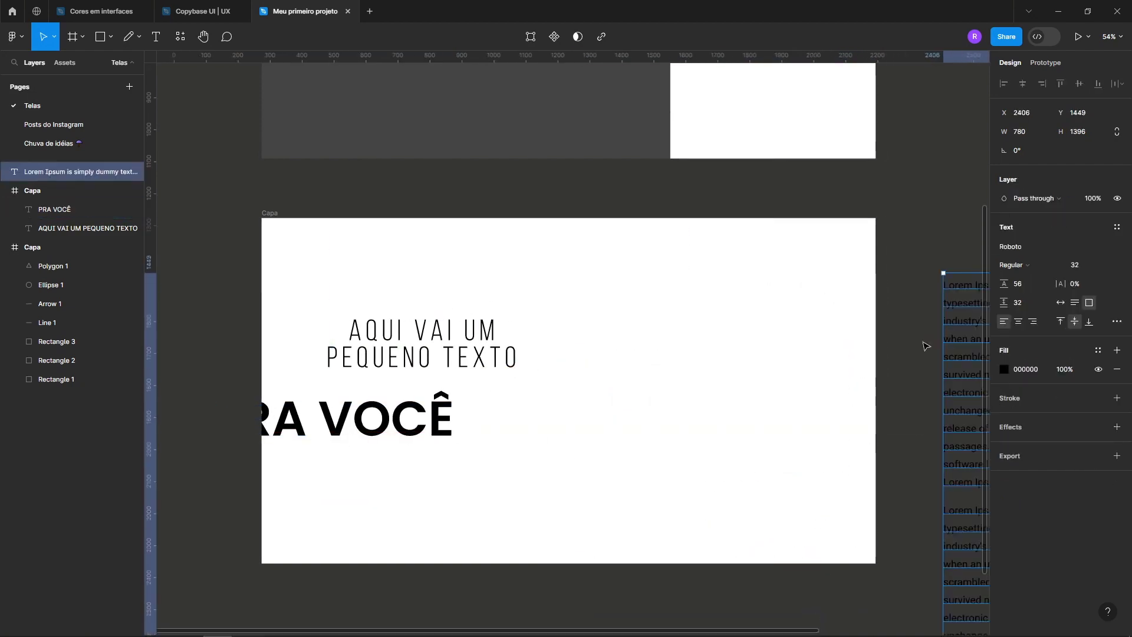
click(410, 344)
Replace the "AQUI VAI UM PEQUENO TEXTO" heading with the text "TEXTO LEGAL".
double_click(410, 344)
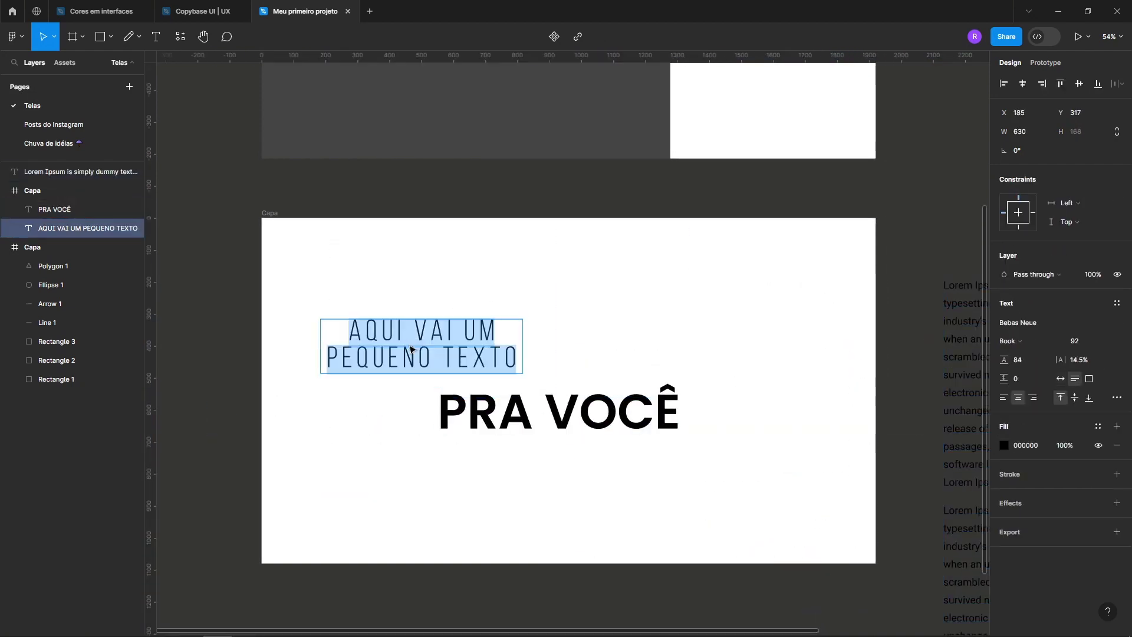
text(TE)
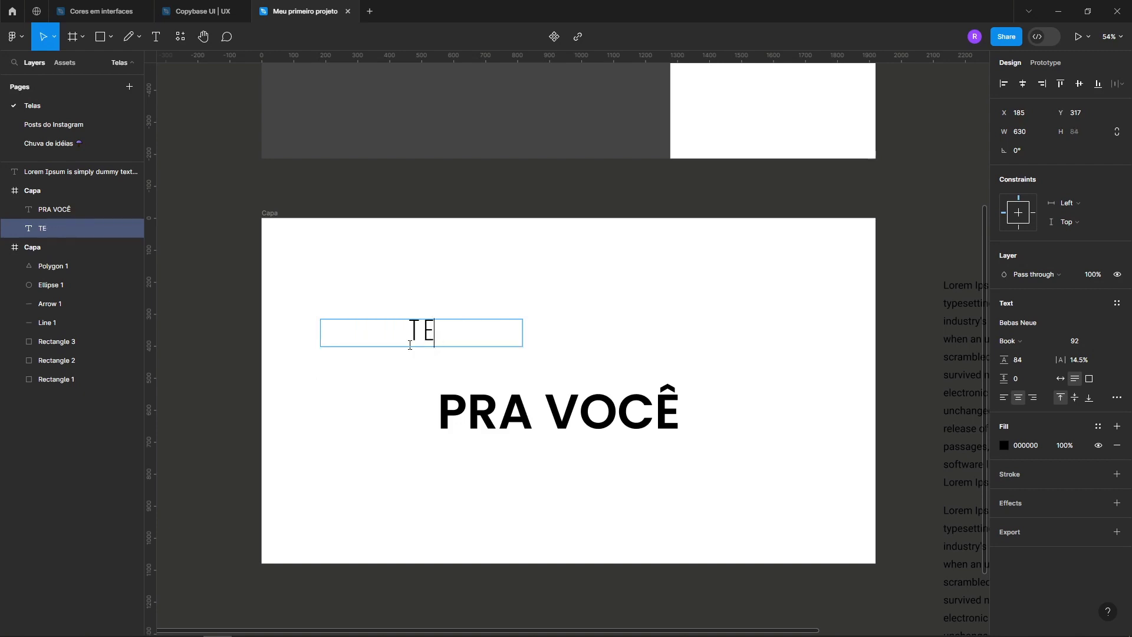
text(XTO PARA)
key(Escape)
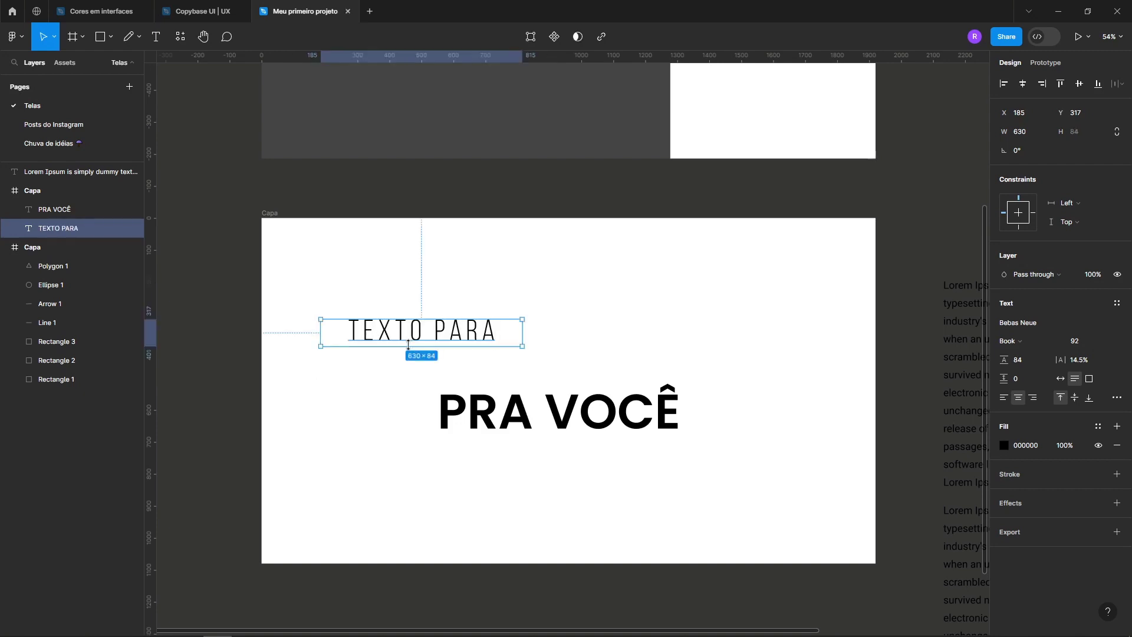
double_click(435, 332)
text(LEGAL)
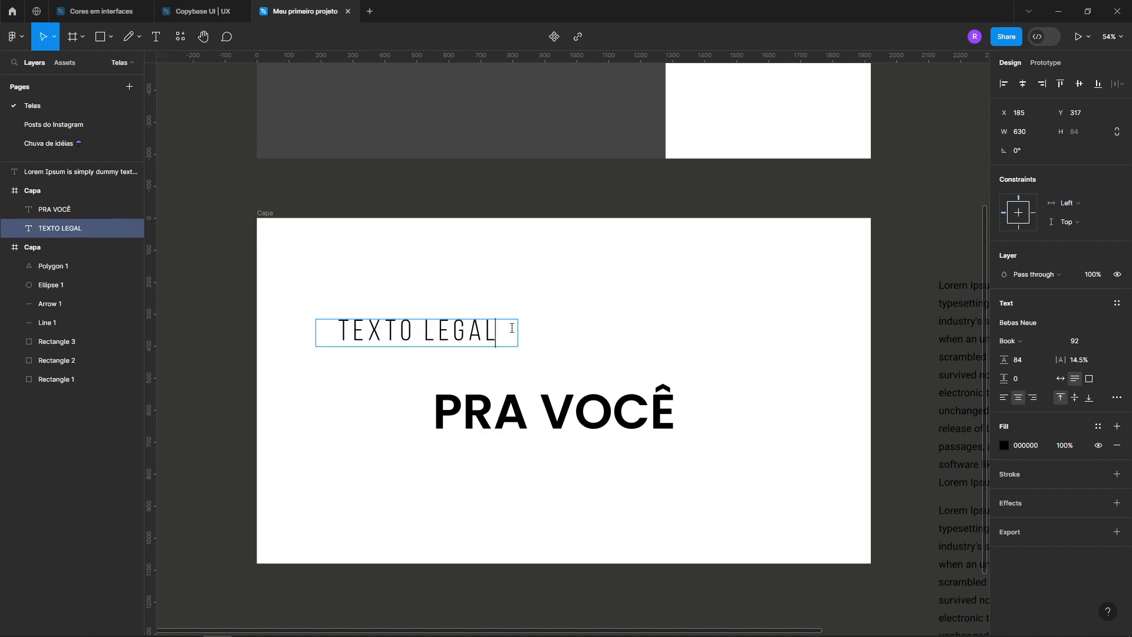
key(Escape)
Place "TEXTO LEGAL" directly above "PRA VOCÊ", align their horizontal centres, and move both lines slightly up in the frame.
drag(454, 336, 571, 375)
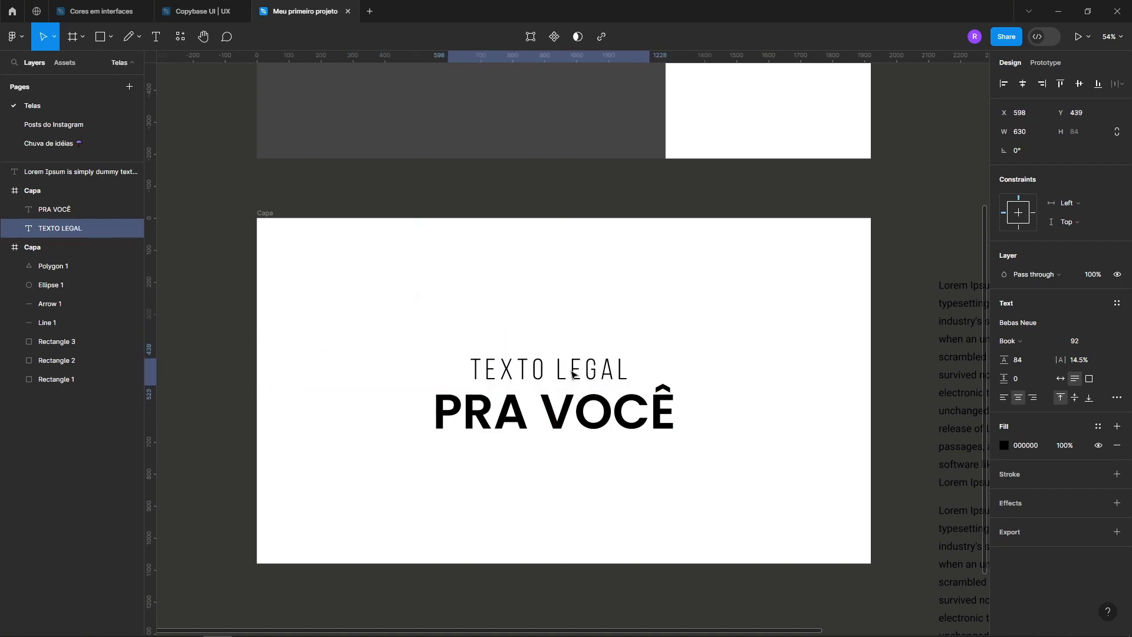
click(555, 408)
shift+click(507, 369)
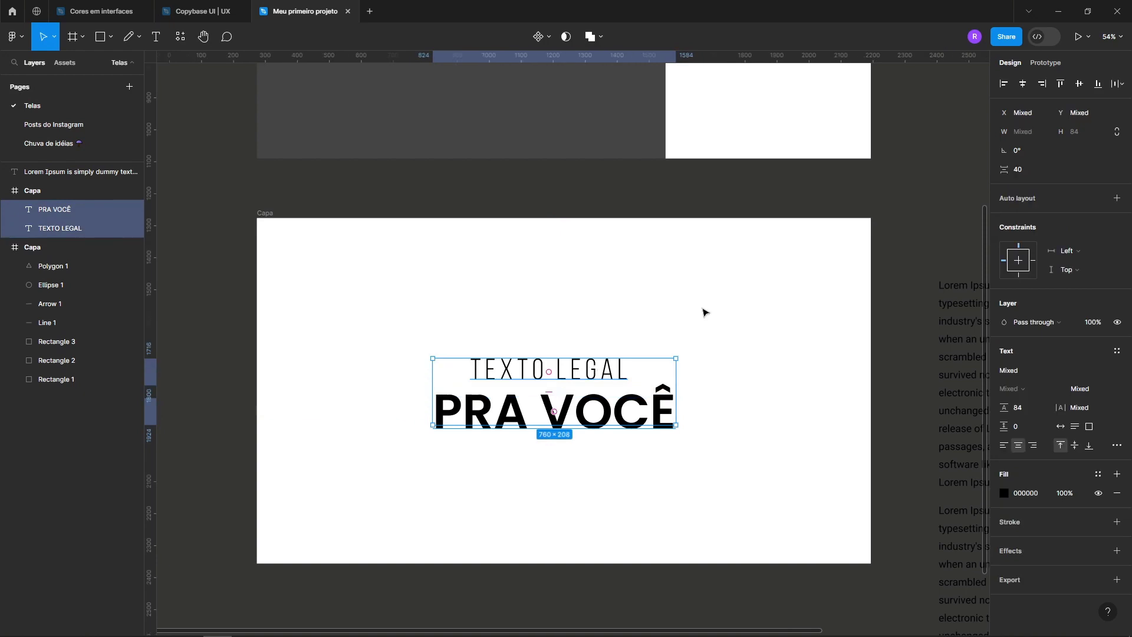
click(1023, 84)
drag(580, 389, 584, 385)
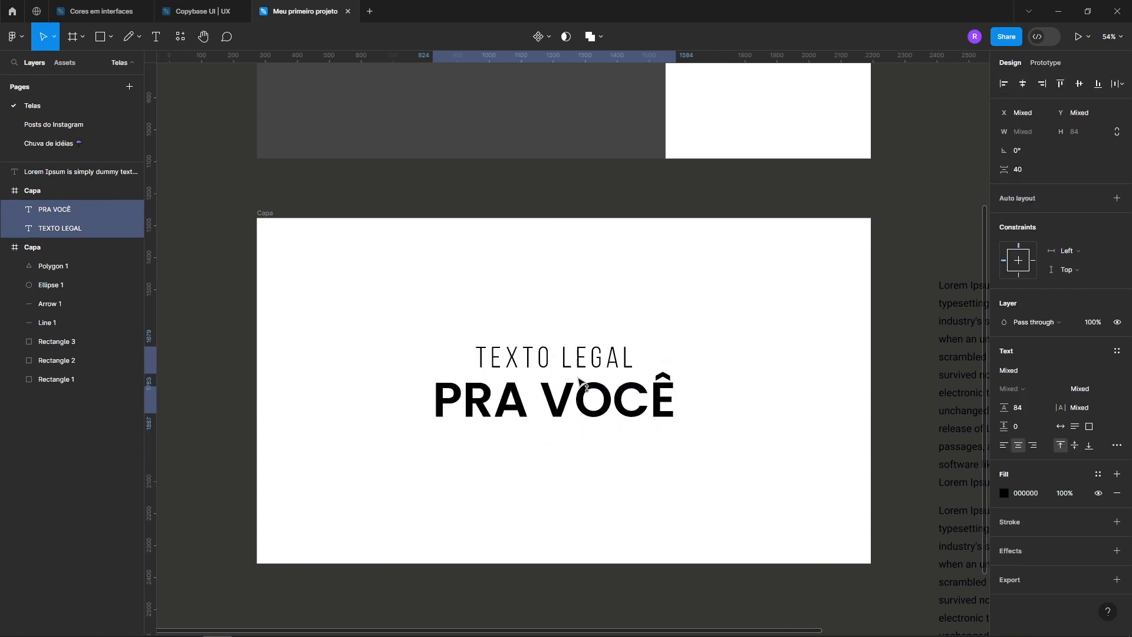
Compare the font, weight and size settings of "TEXTO LEGAL" and "PRA VOCÊ" and inspect the gap between the lines.
click(779, 356)
click(547, 406)
click(800, 439)
scroll(801, 439, down, 3)
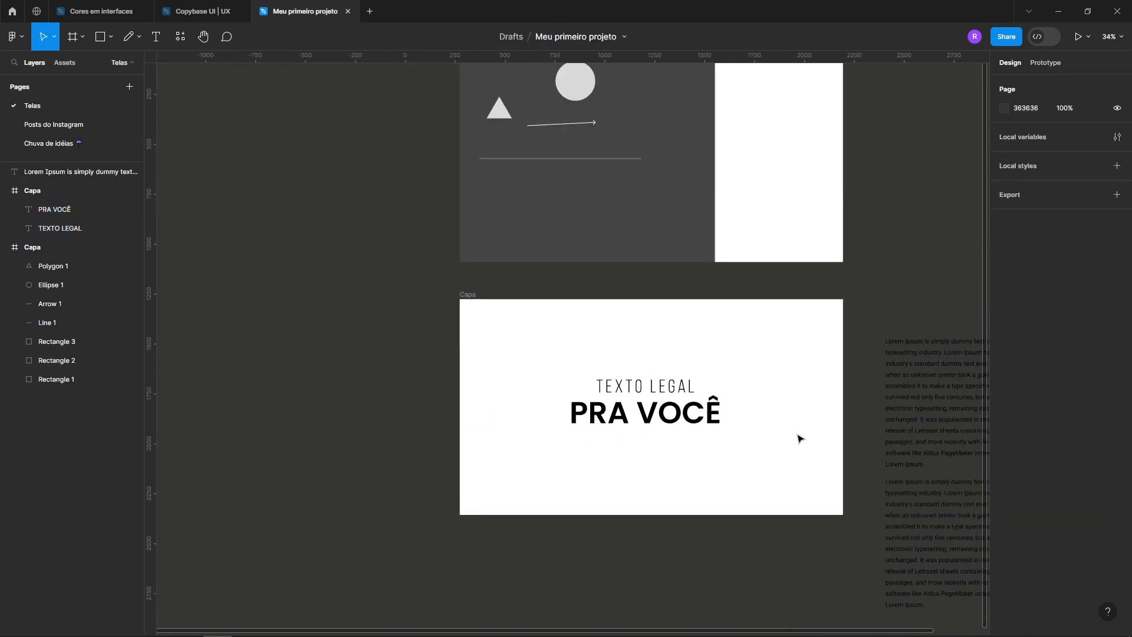
scroll(733, 374, right, 4)
scroll(554, 407, up, 3)
scroll(554, 407, up, 3)
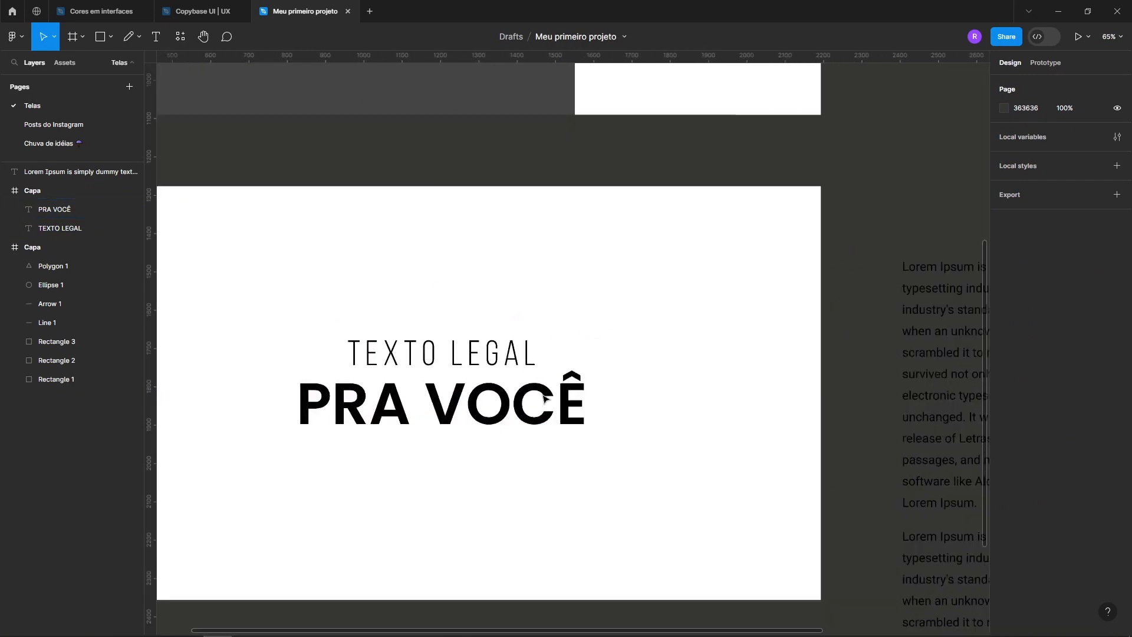
drag(417, 405, 476, 366)
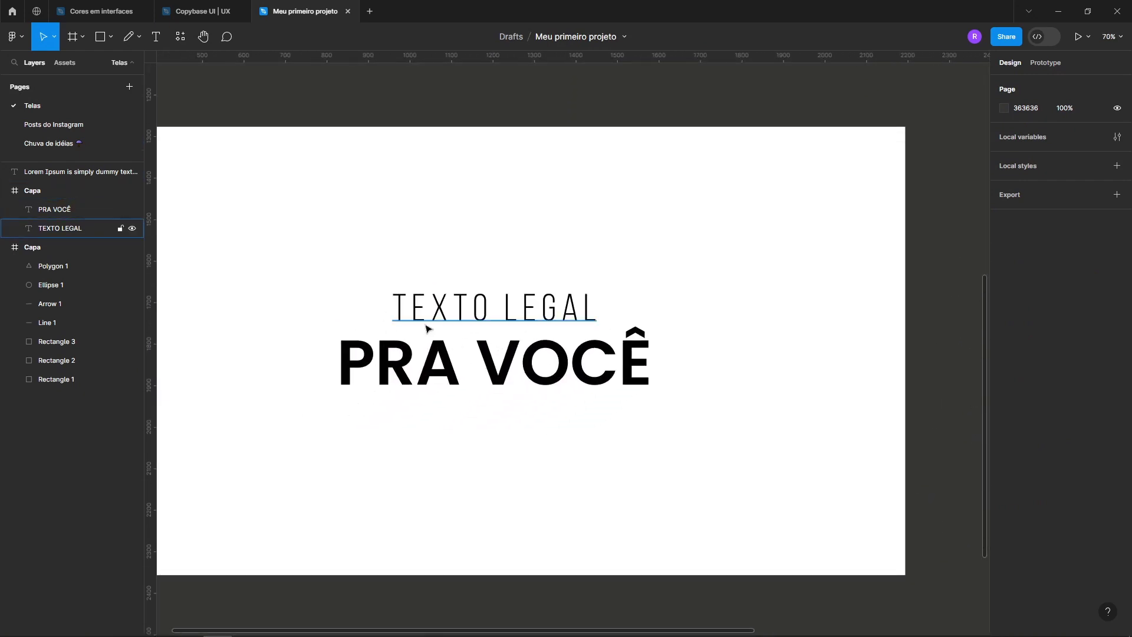
double_click(465, 311)
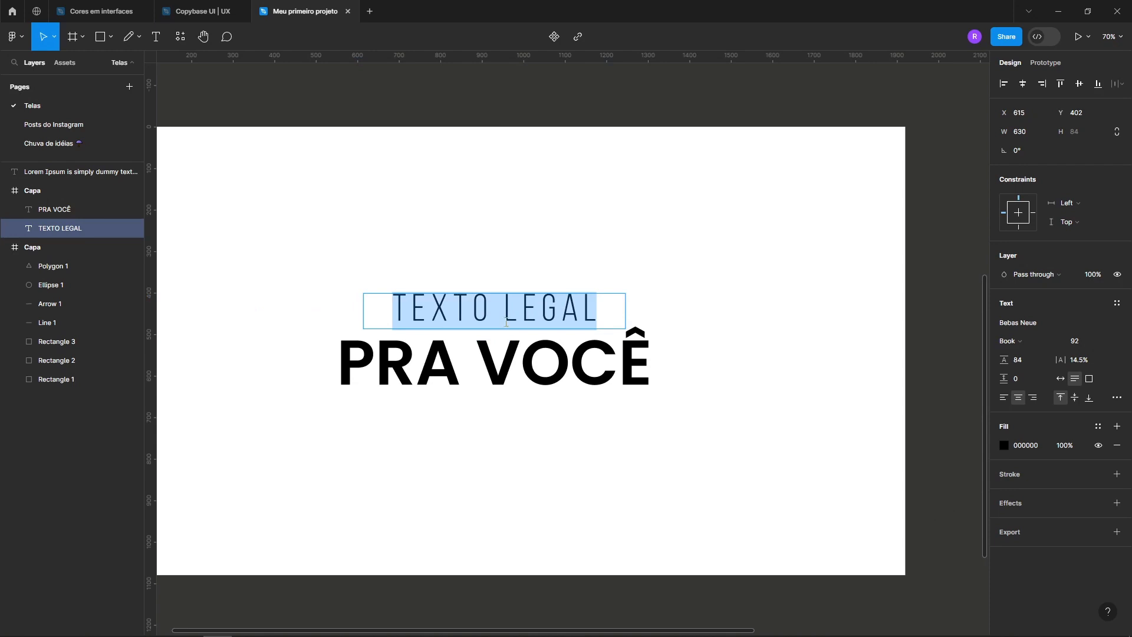
click(425, 371)
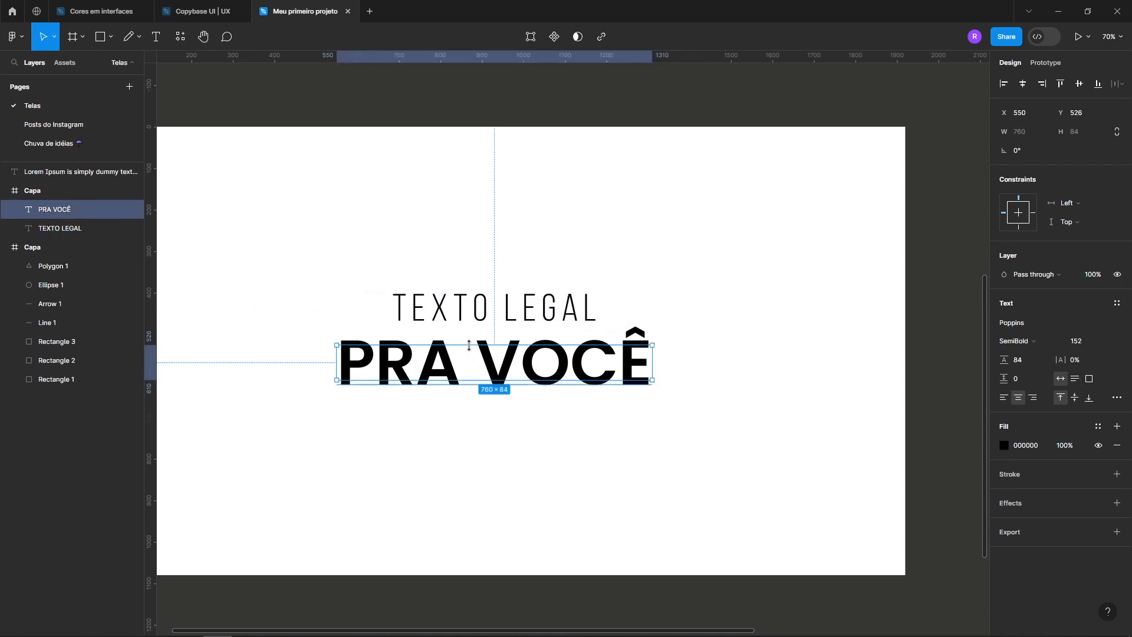
drag(468, 345, 468, 332)
click(797, 354)
scroll(794, 354, down, 5)
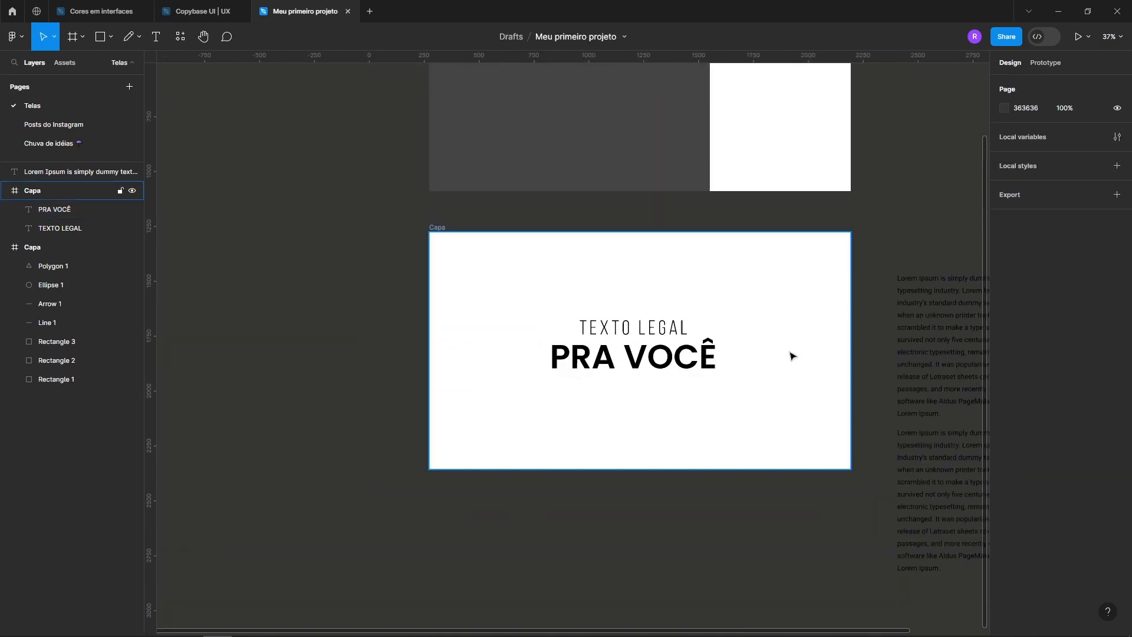
Move both heading lines to the frame's left half and the Lorem Ipsum box back into its right half at about X 1039, Y 211.
drag(960, 342, 631, 368)
drag(462, 304, 417, 356)
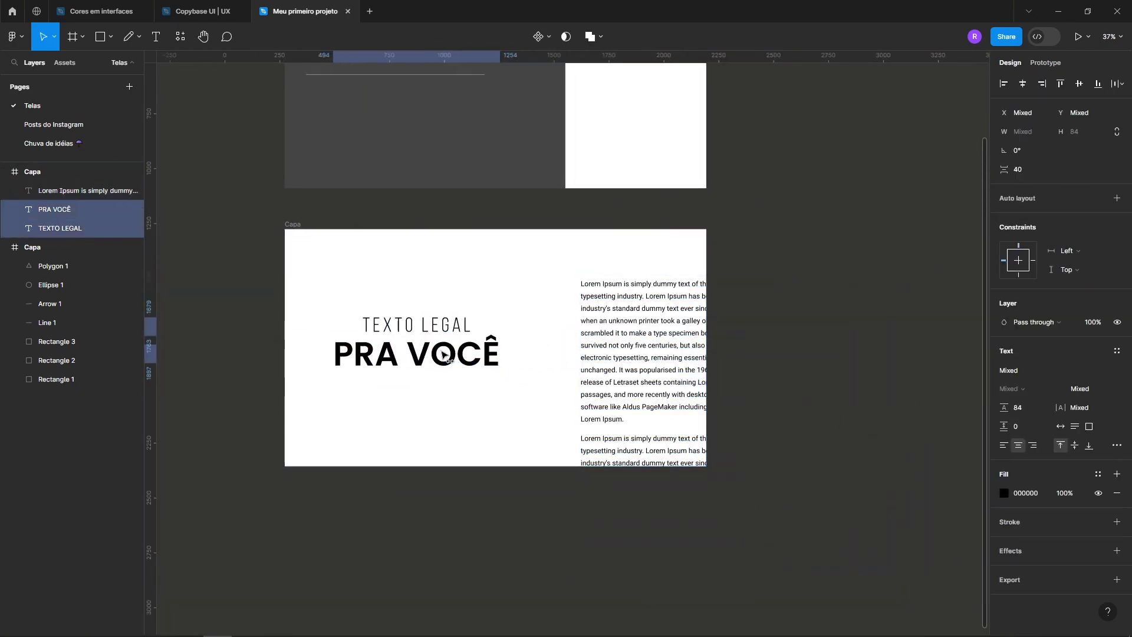
click(695, 345)
drag(696, 346, 628, 350)
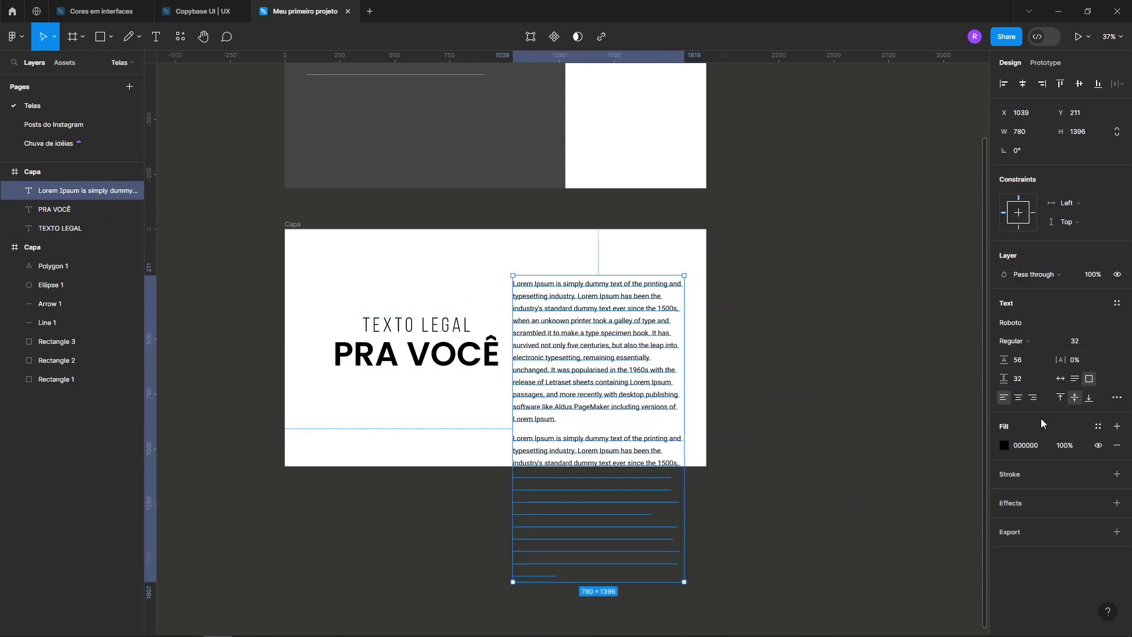
Change the fill of the Lorem Ipsum text to red CE0D0D.
click(1003, 447)
drag(942, 403, 981, 361)
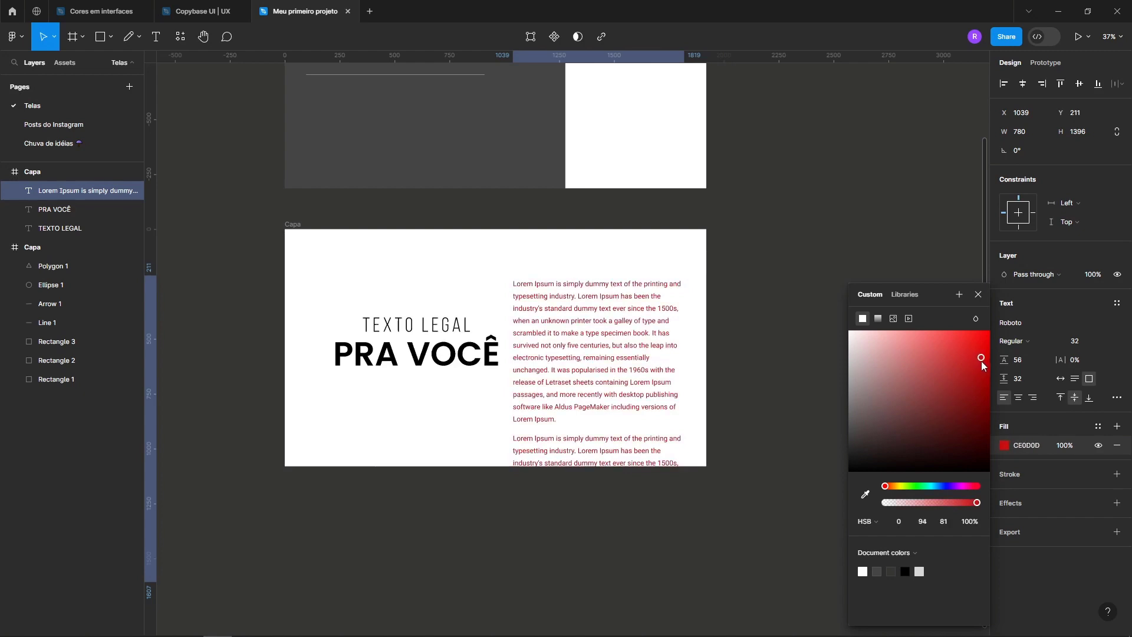
click(1002, 447)
Try a linear gradient fill with a darker red first stop on the Lorem Ipsum text and undo it.
click(1003, 447)
click(878, 319)
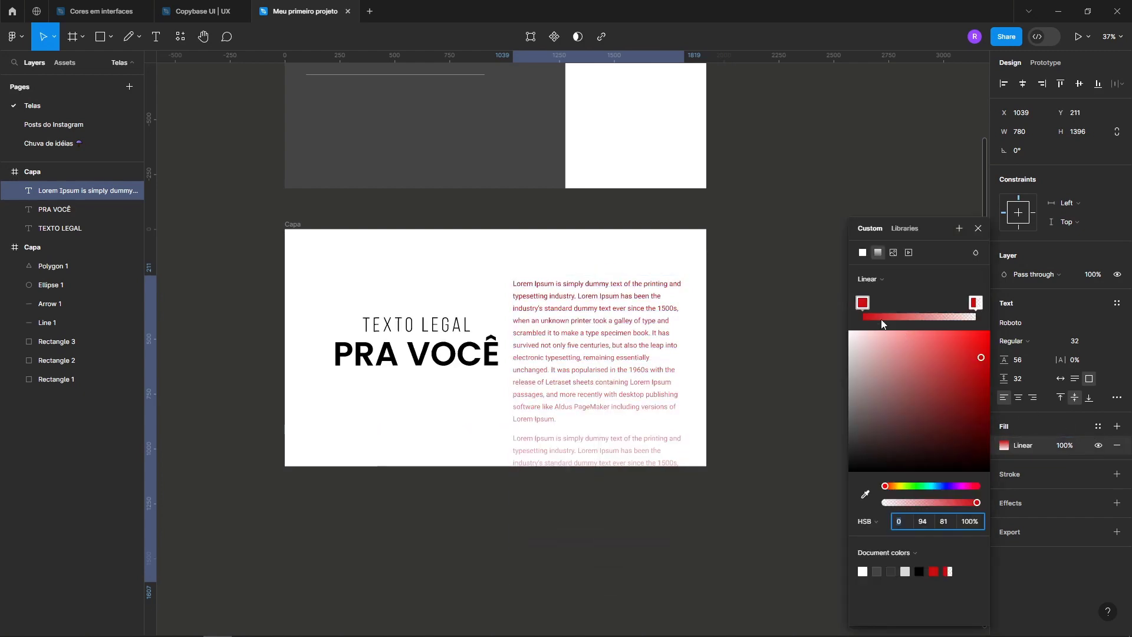
drag(926, 384, 949, 397)
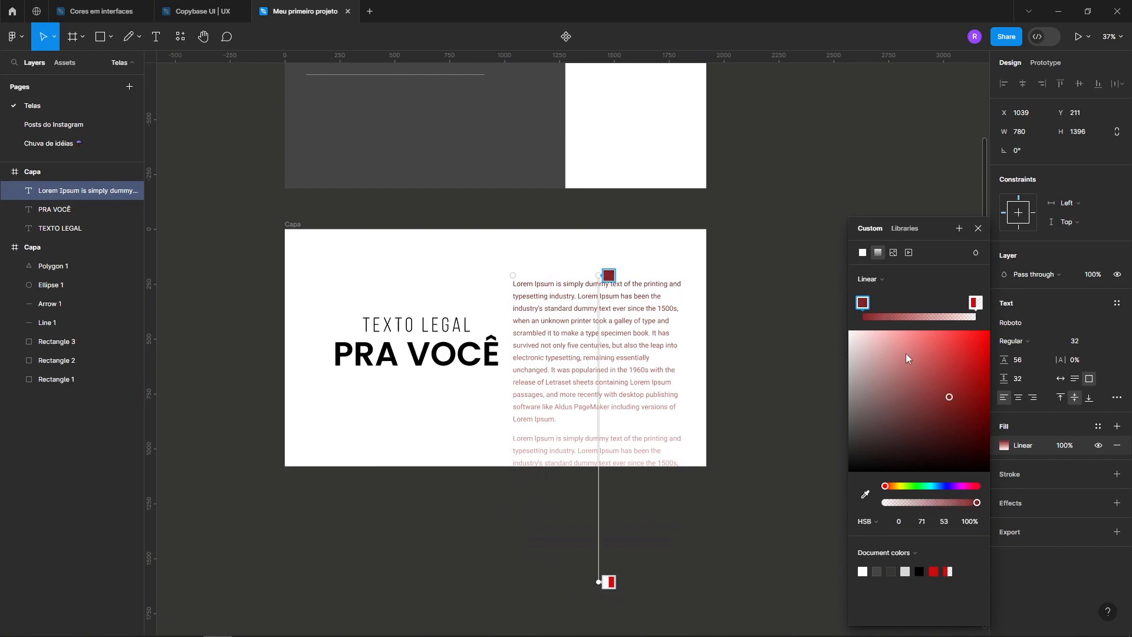
key(ctrl+z)
key(ctrl+z)
key(Escape)
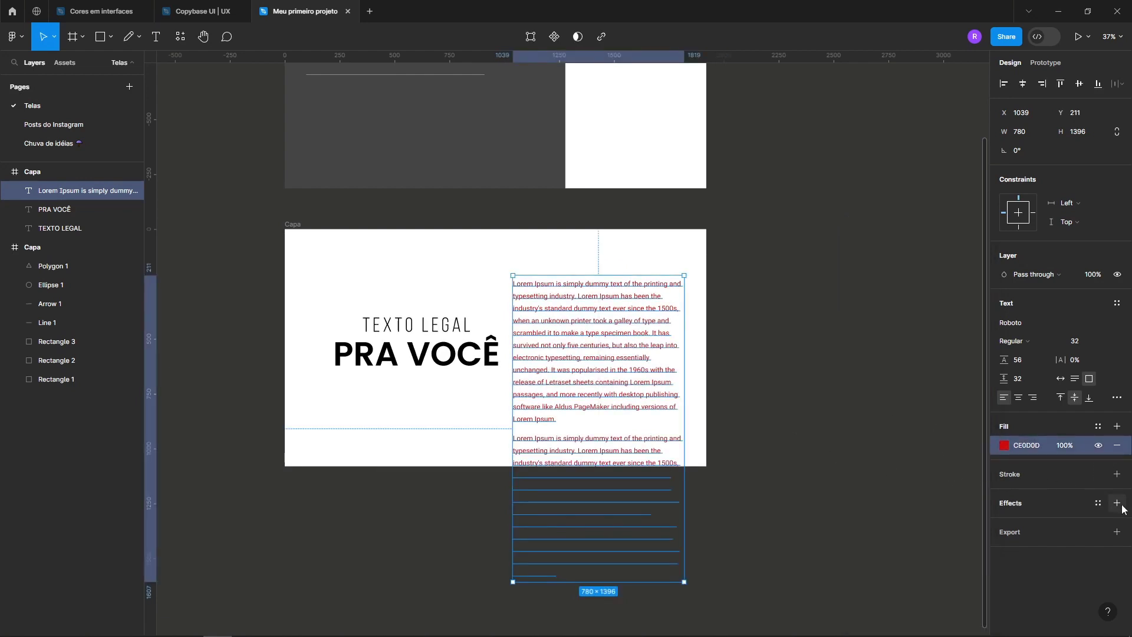
Shift the Lorem Ipsum text box to about X 1049, Y 227 and deselect it.
scroll(549, 321, up, 4)
mouse_move(561, 299)
mouse_down()
mouse_move(564, 385)
mouse_move(564, 305)
mouse_up()
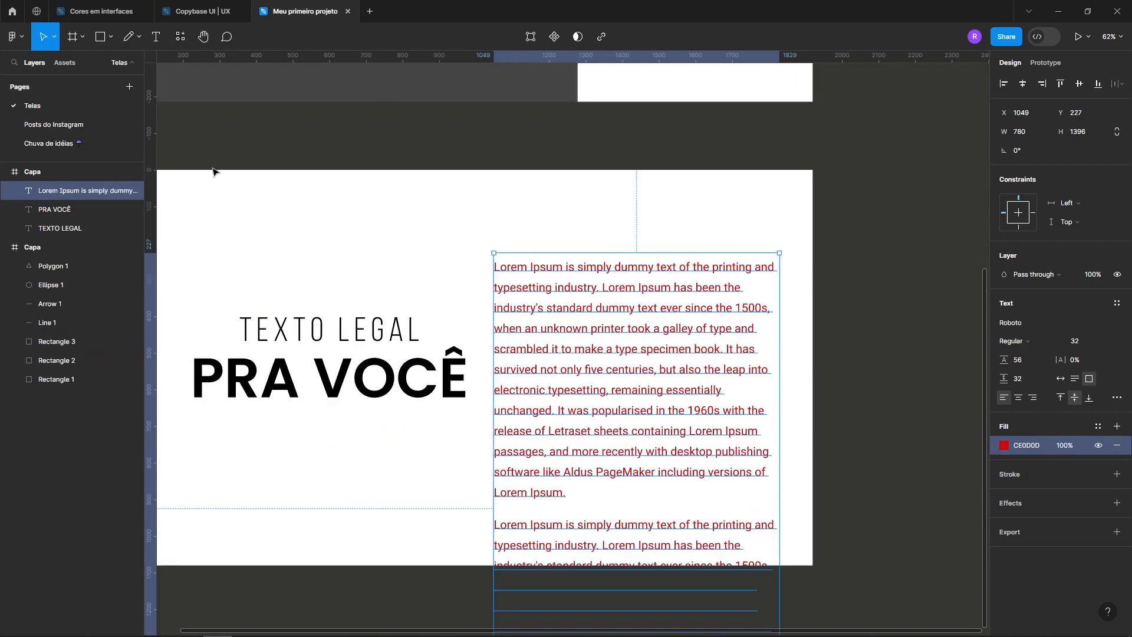
click(211, 187)
View the available components in the resources, close them and activate the Hand tool.
click(180, 36)
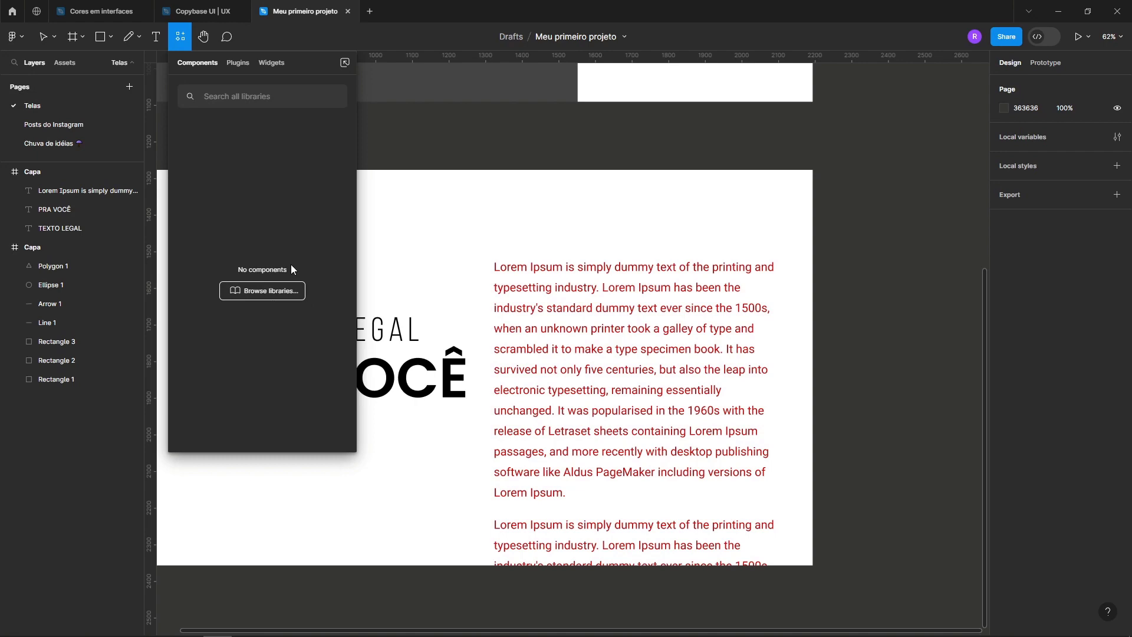
click(203, 36)
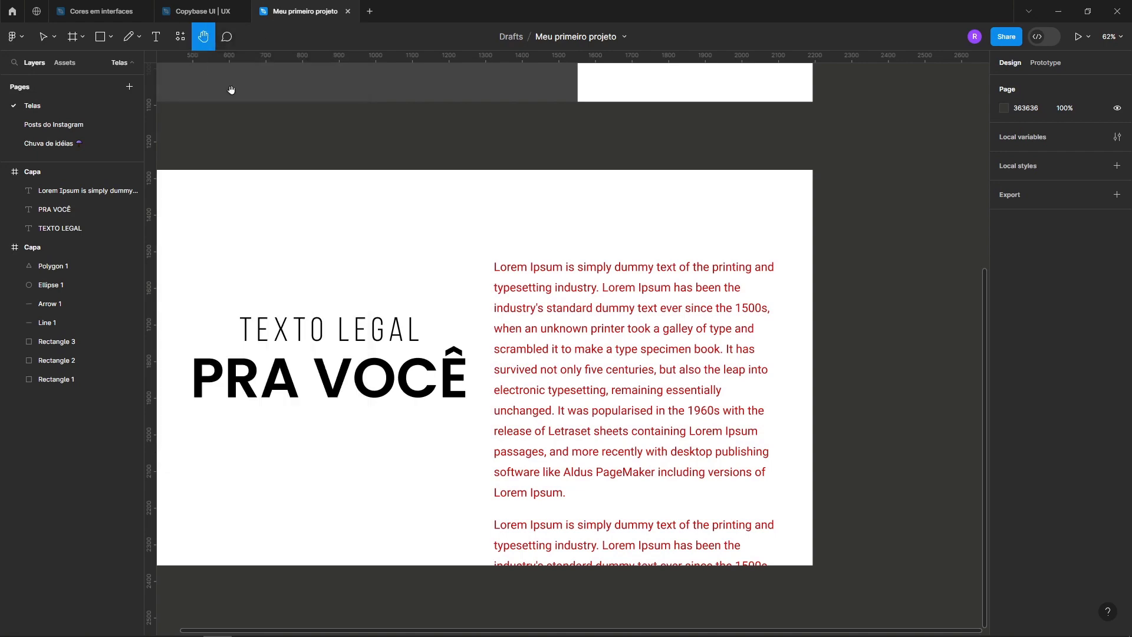
Pan the canvas around the two Capa frames with the Hand tool.
drag(443, 233, 503, 477)
scroll(579, 235, up, 2)
drag(578, 235, 519, 57)
drag(571, 310, 688, 228)
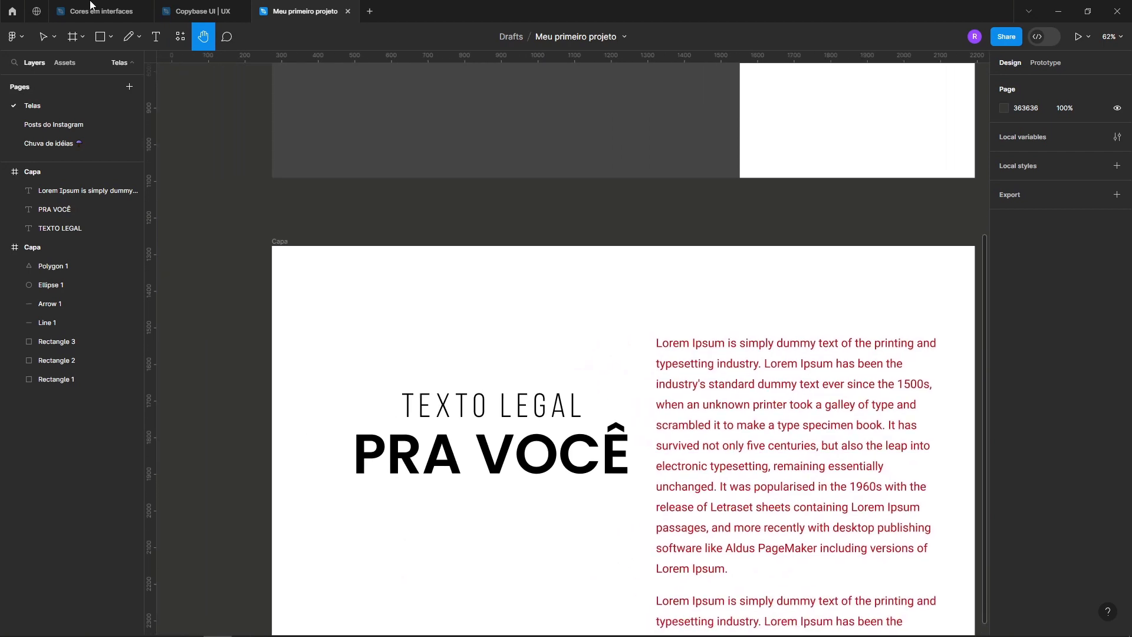
Add the comment "Aumentar a fonte" on the lower Capa frame, above the Lorem Ipsum text.
click(227, 37)
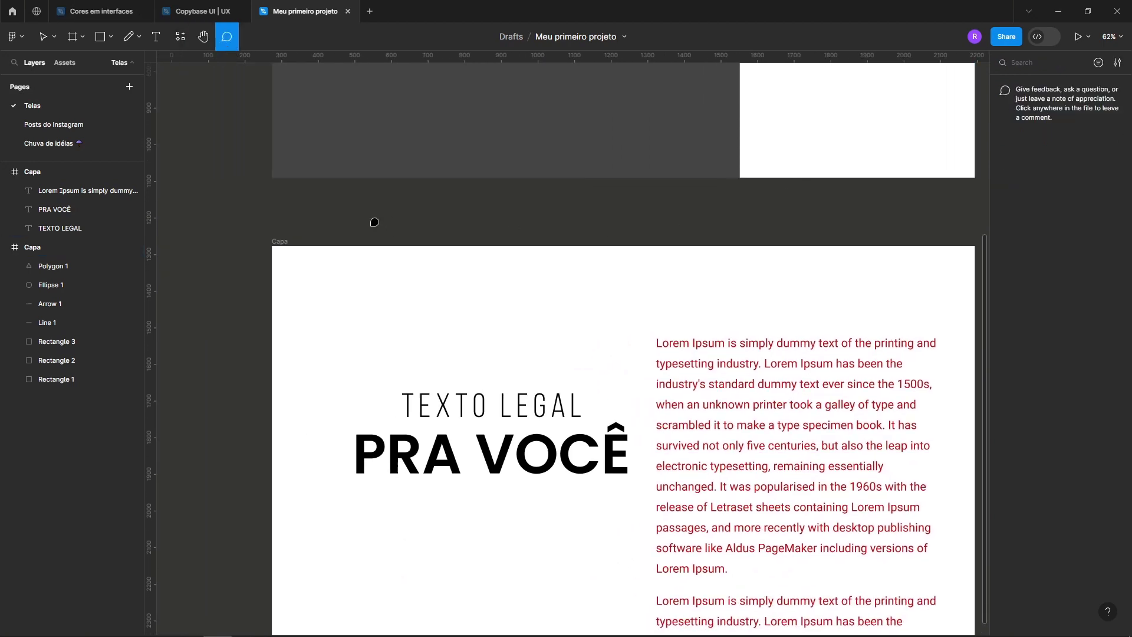
drag(734, 258, 637, 247)
key(Escape)
click(775, 300)
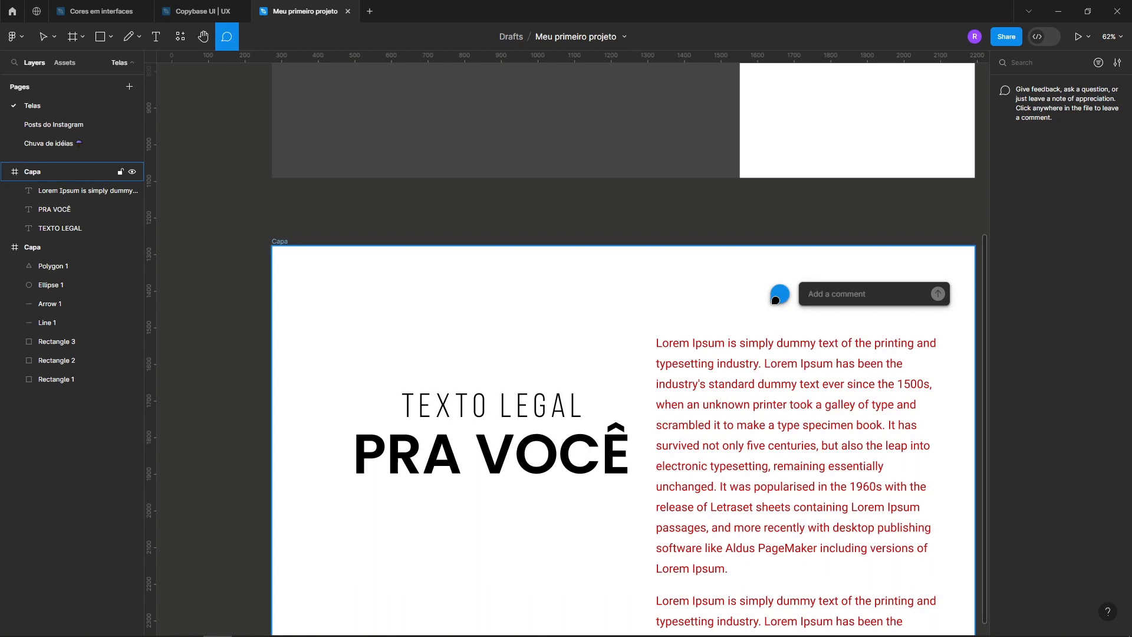
text(aU)
key(BackSpace)
key(BackSpace)
key(Caps_Lock)
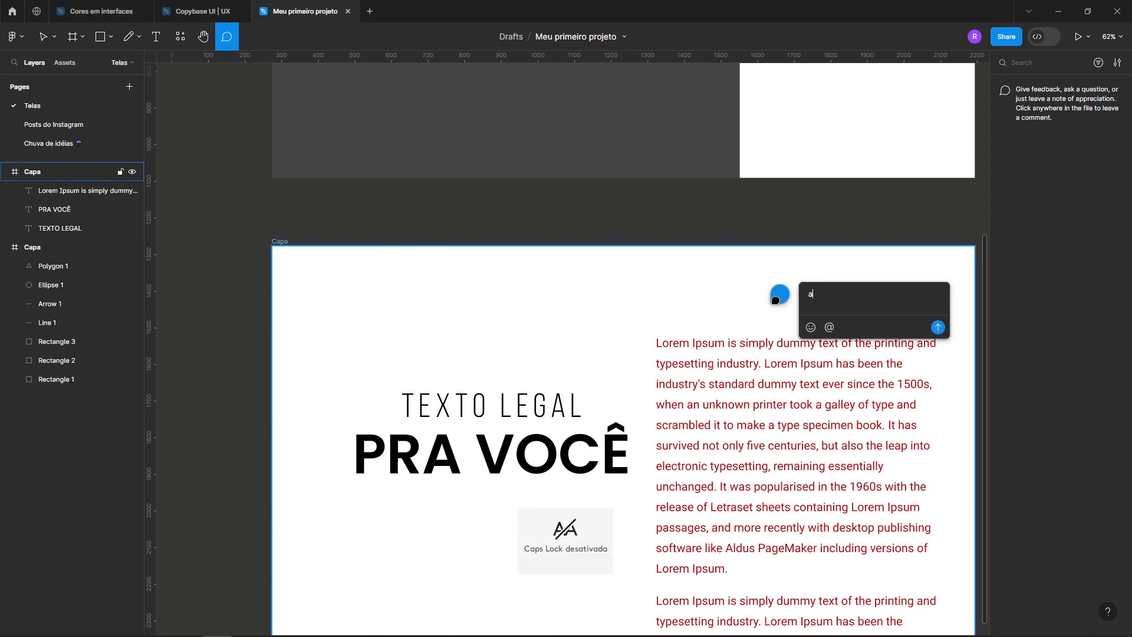
text(Aumentar a f)
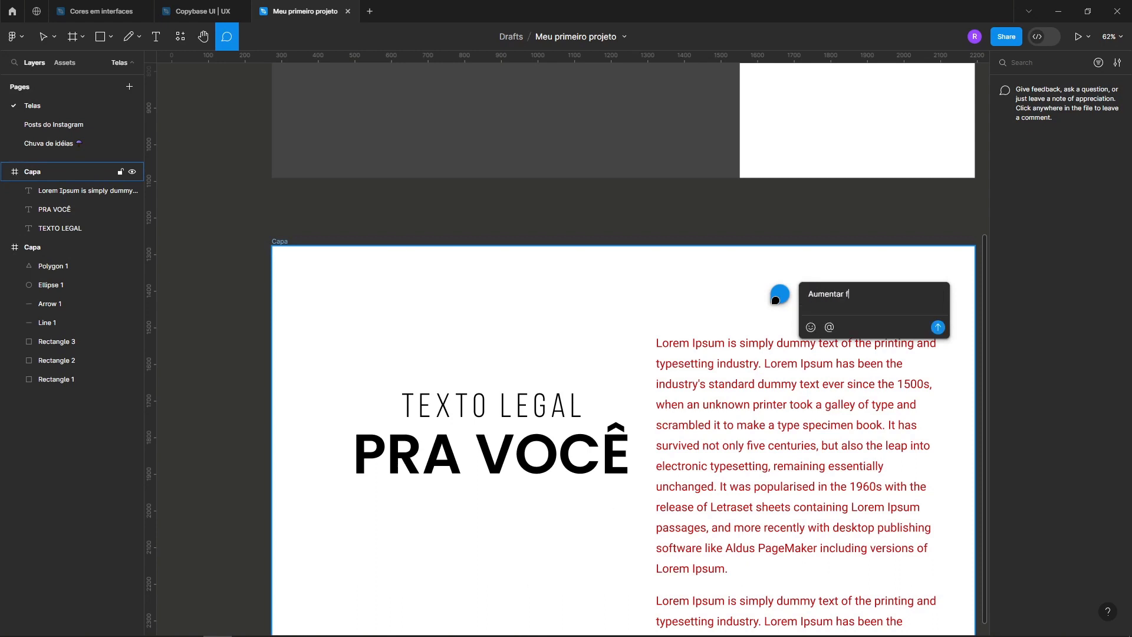
text(onte)
key(Return)
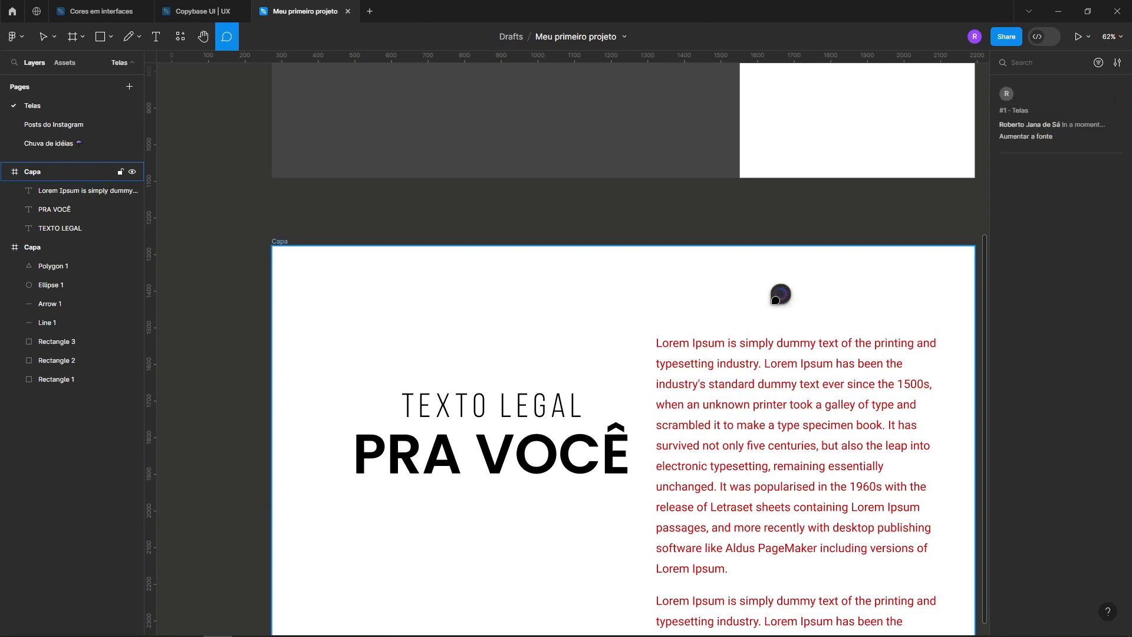
Open the "Aumentar a fonte" comment, mark it as resolved and leave comment mode.
click(796, 292)
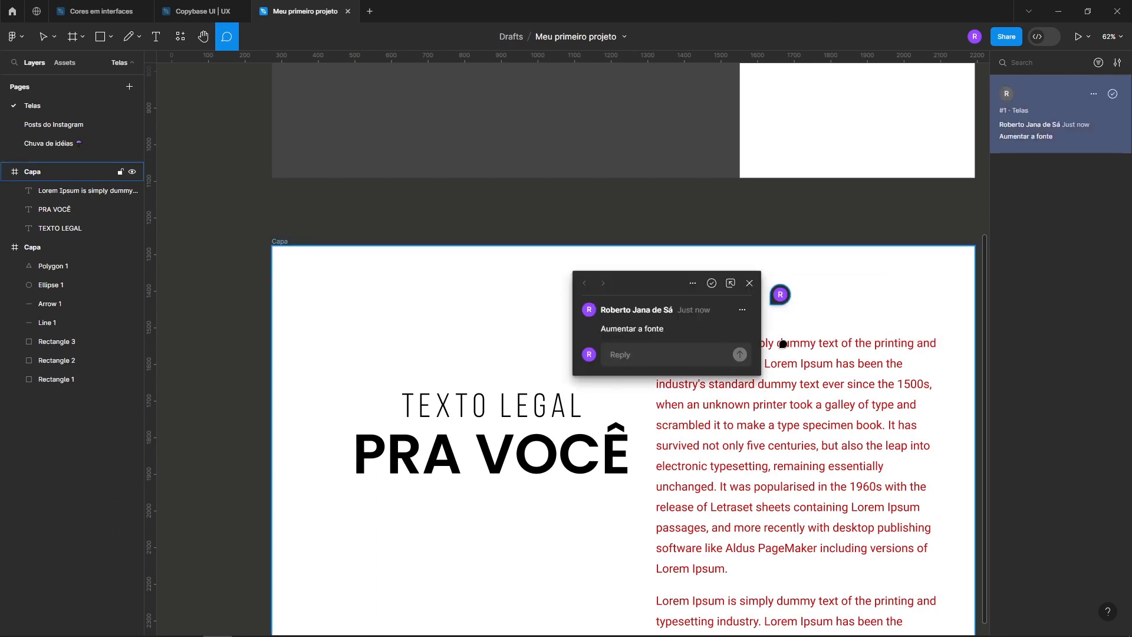
click(712, 285)
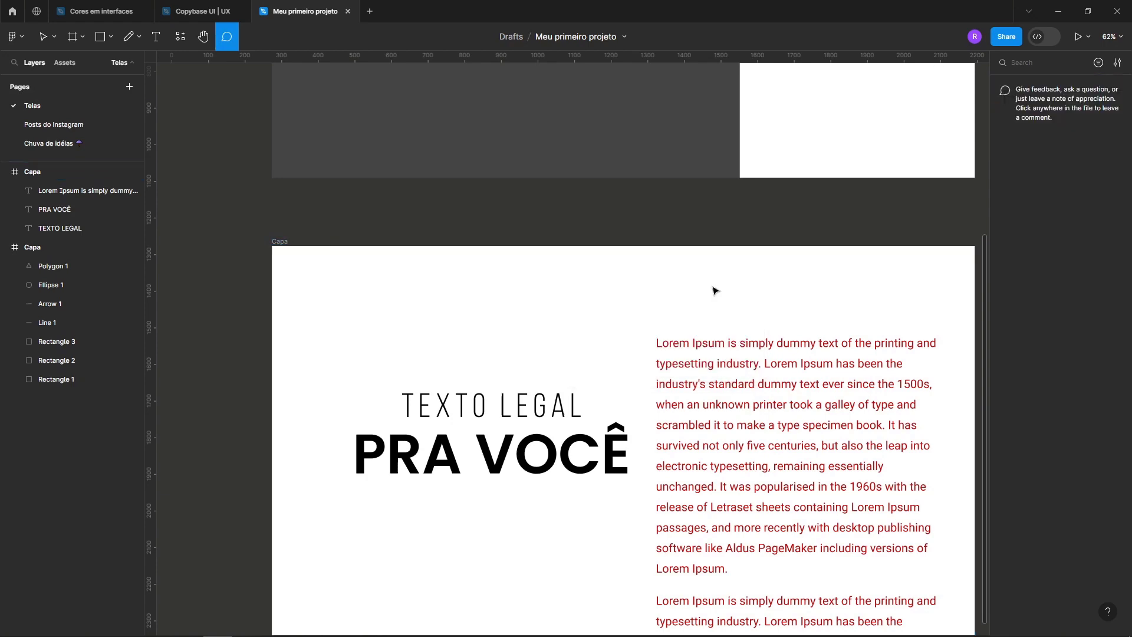
key(Escape)
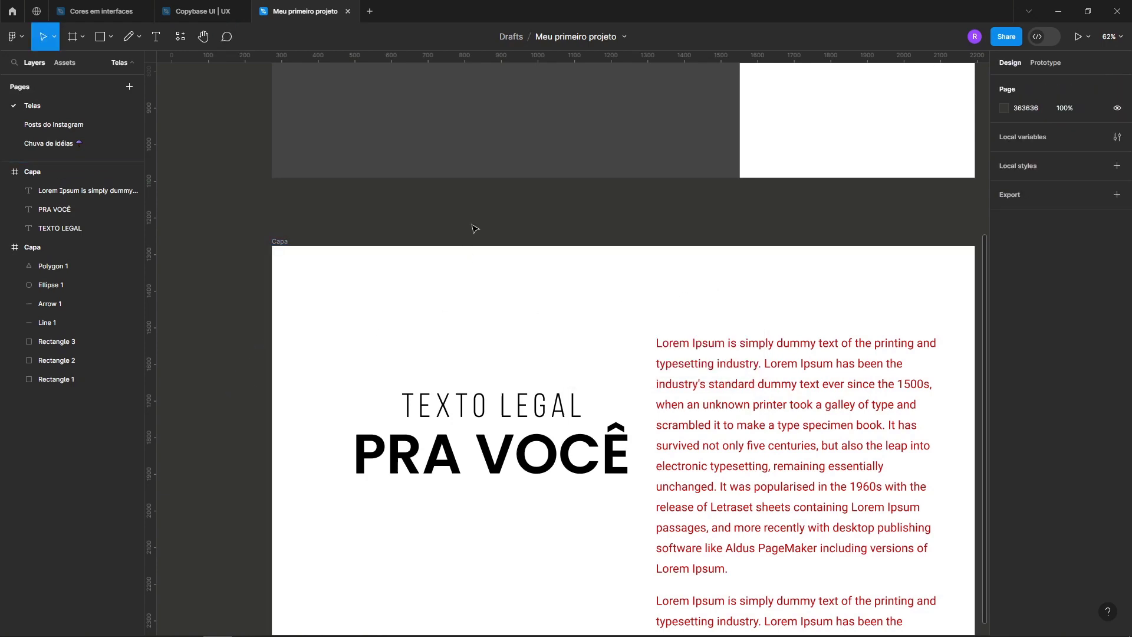
Delete Rectangle 3 from the upper Capa frame.
scroll(472, 230, down, 5)
drag(540, 175, 516, 346)
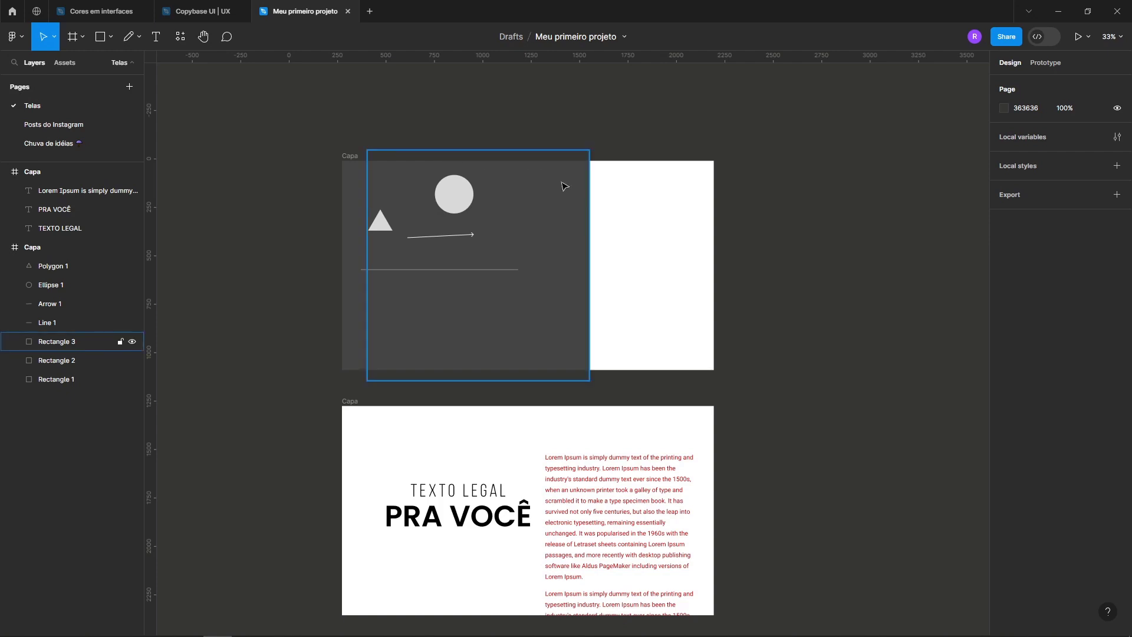
mouse_move(564, 186)
mouse_down()
mouse_move(572, 194)
mouse_move(566, 185)
mouse_up()
scroll(413, 186, up, 3)
key(Delete)
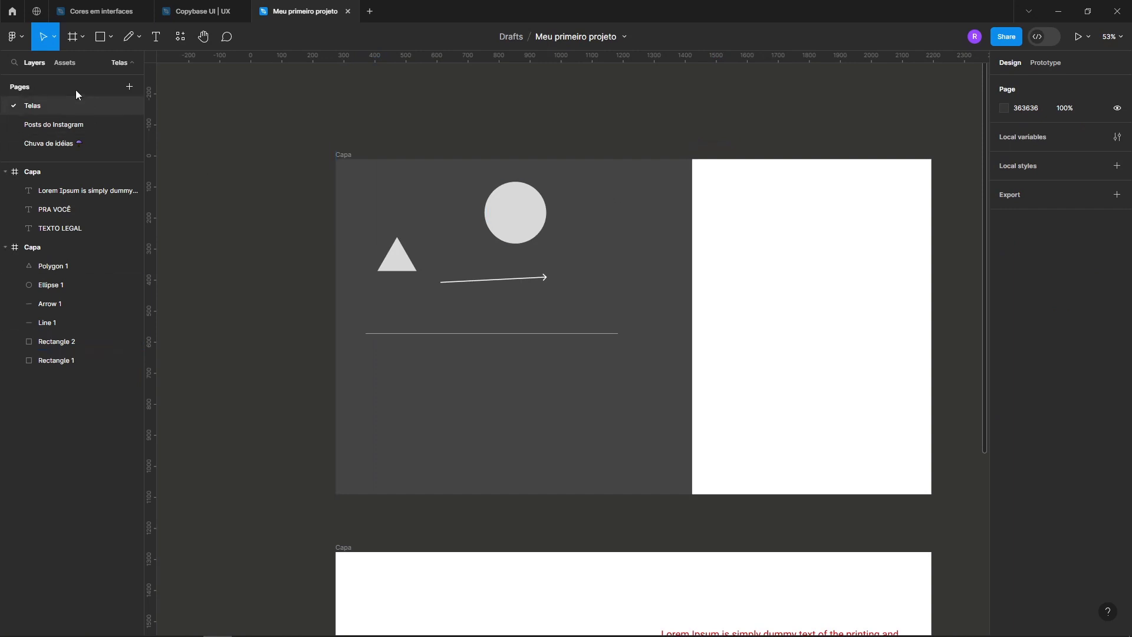
click(17, 36)
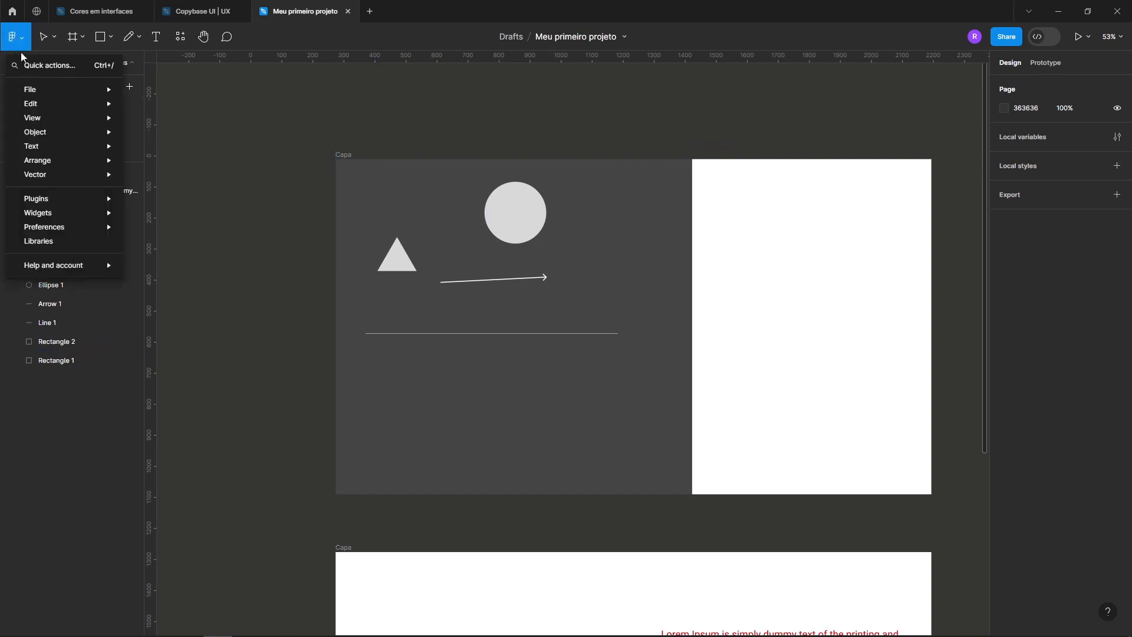
mouse_move(31, 96)
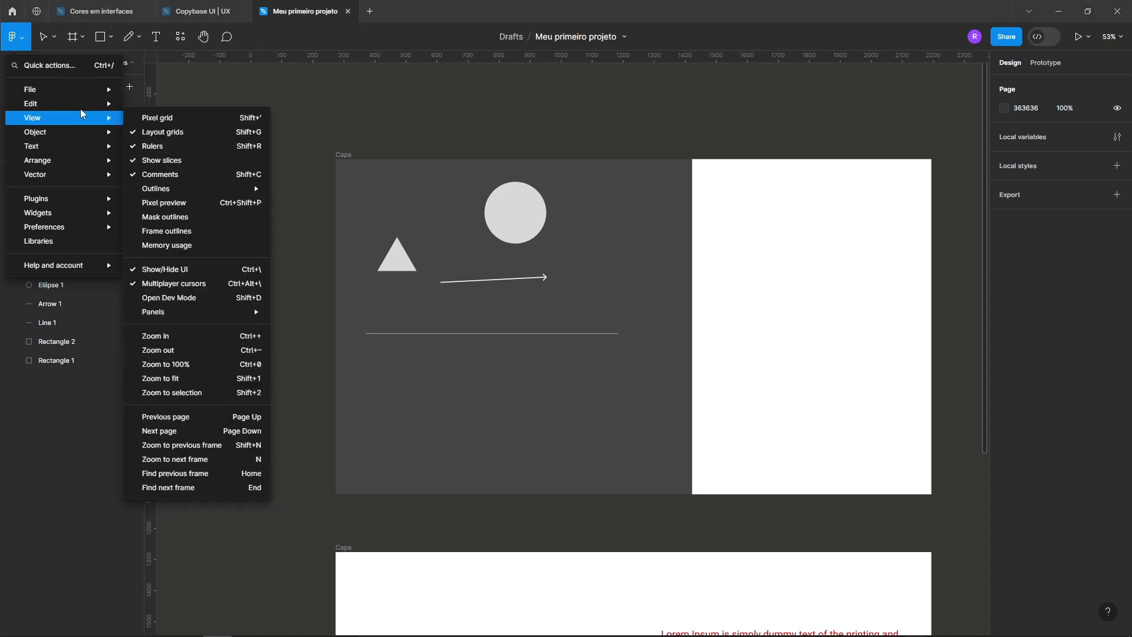
key(Escape)
click(16, 39)
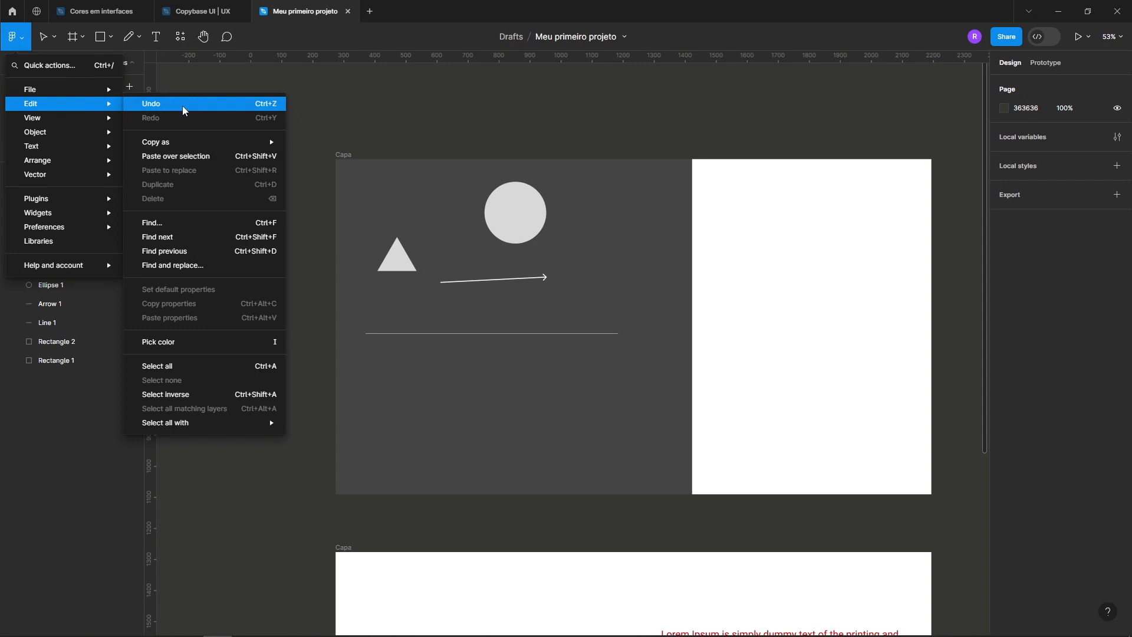
mouse_move(190, 147)
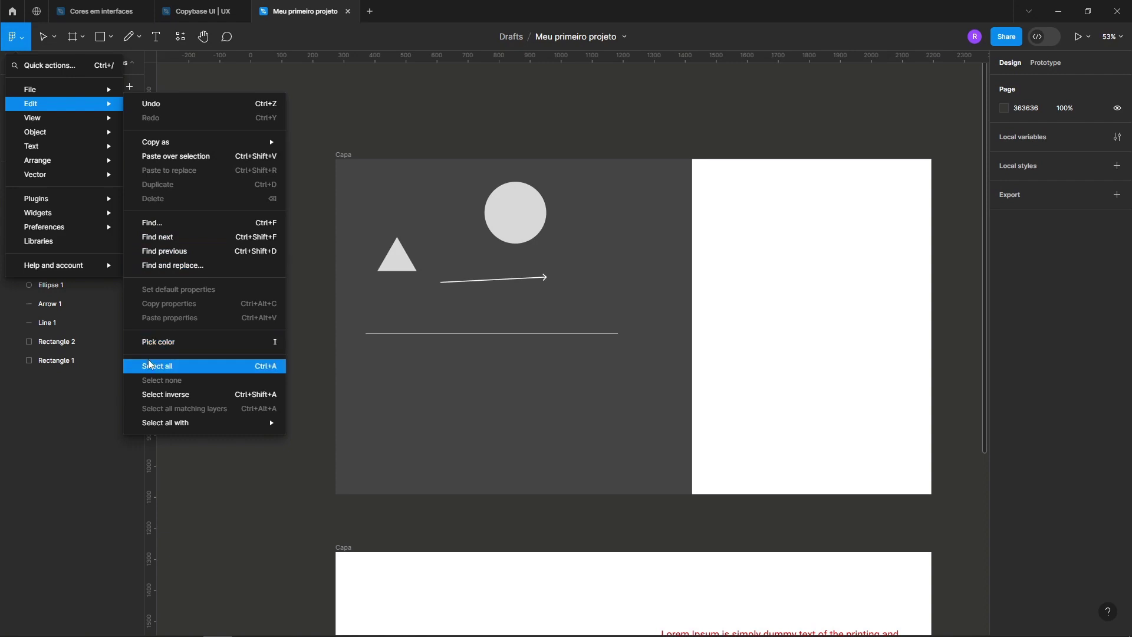
Rename the Ellipse 1 layer in the upper Capa frame to Bola.
click(503, 195)
click(519, 195)
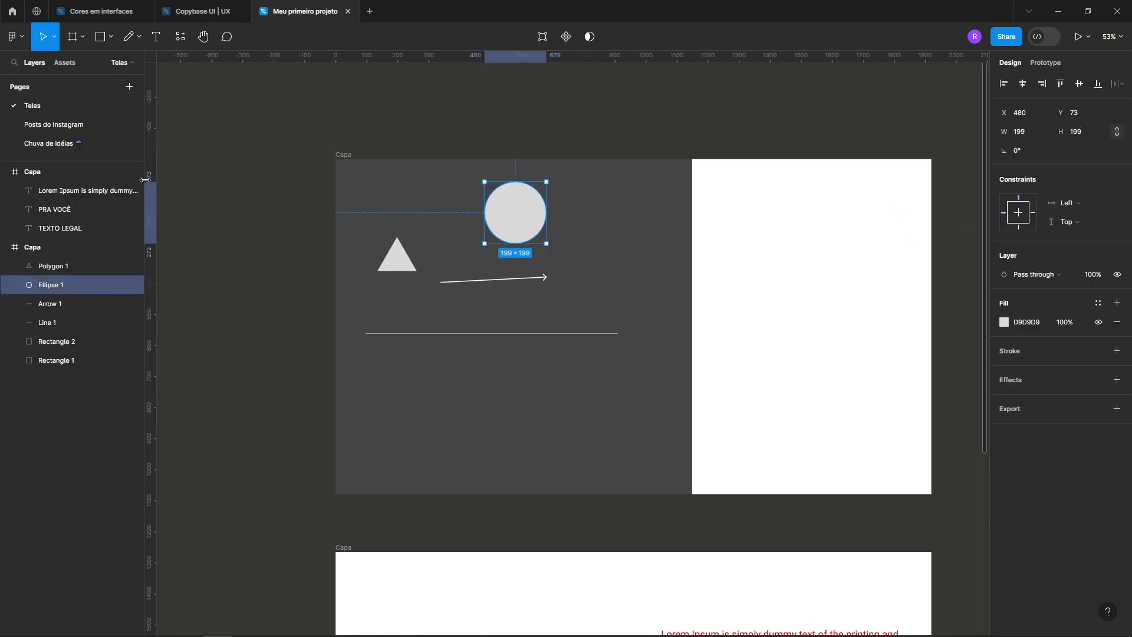
double_click(49, 284)
text(B)
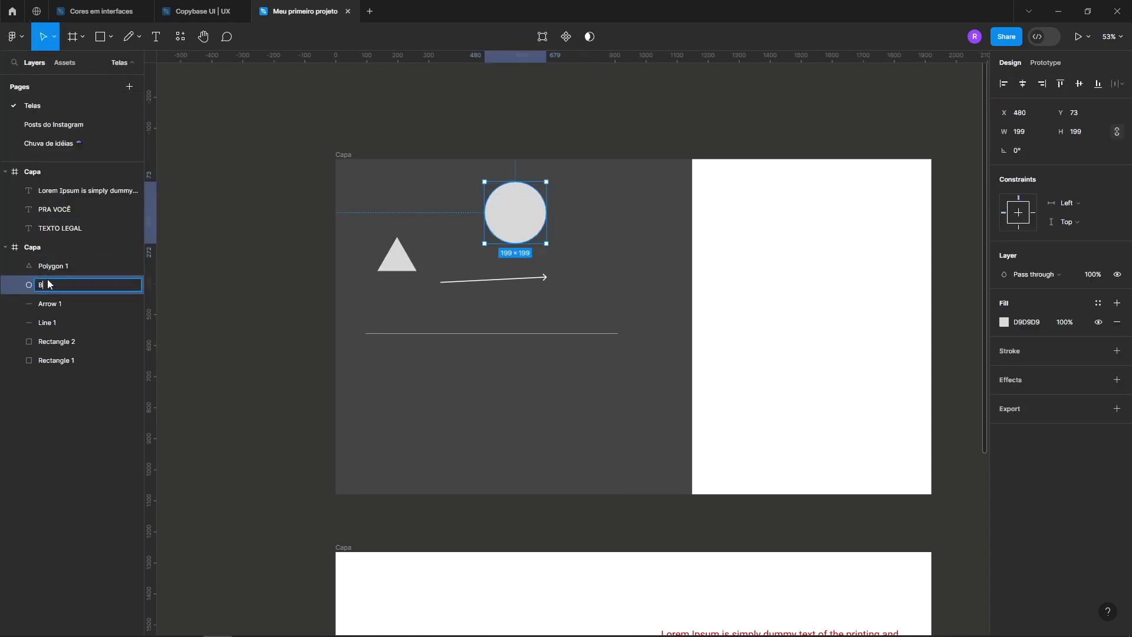
text(ola)
key(Return)
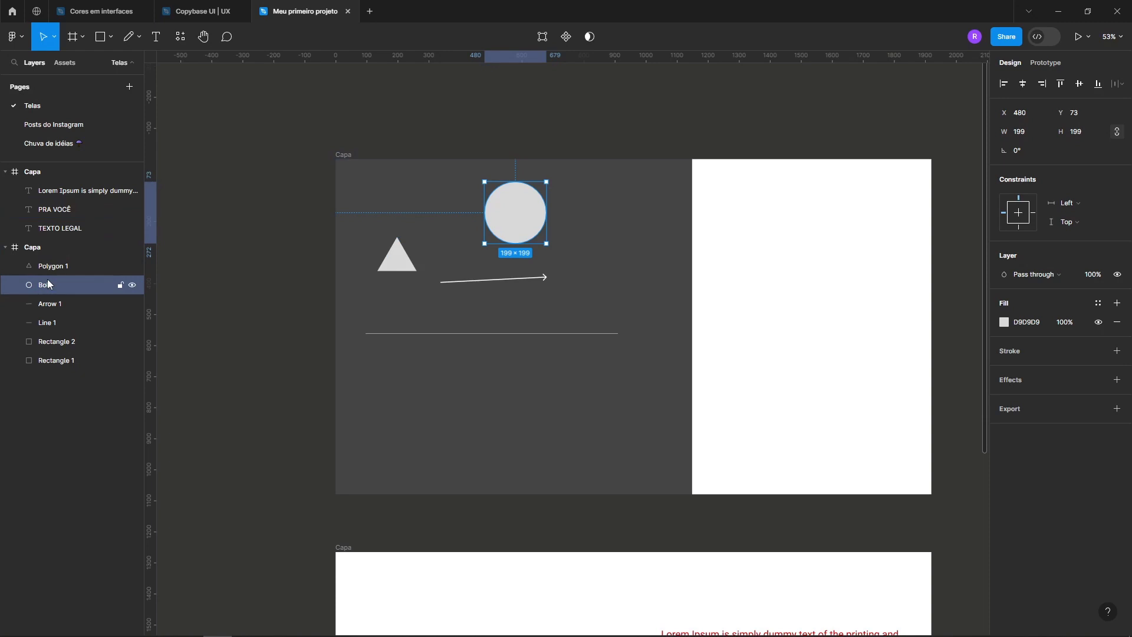
Search the page's layers for "Bola" with the Find command.
click(13, 39)
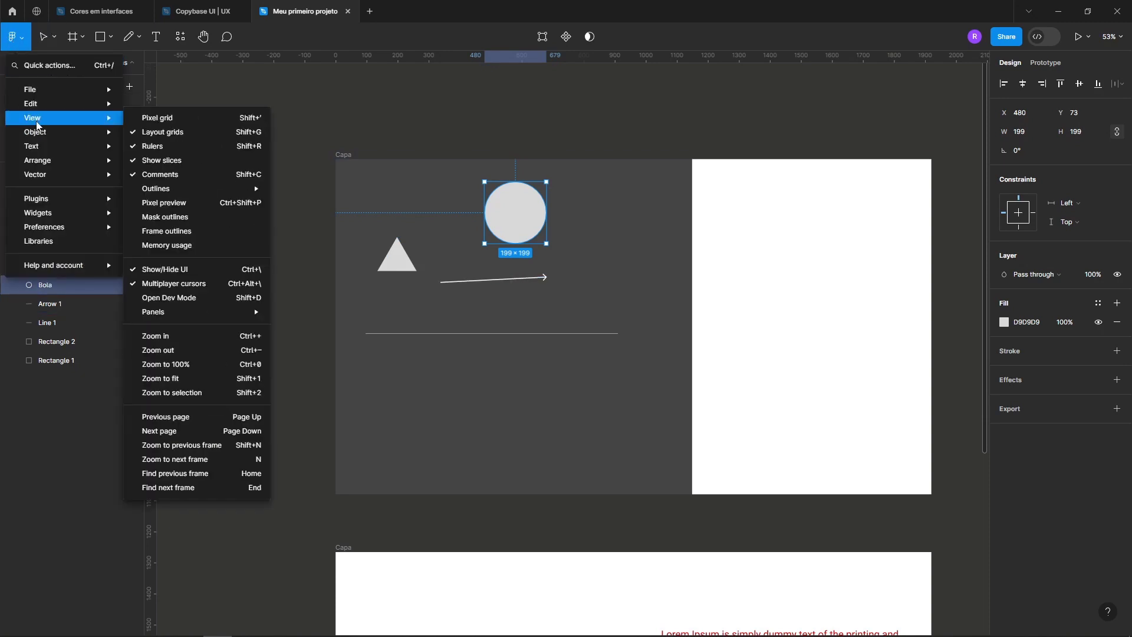
click(191, 222)
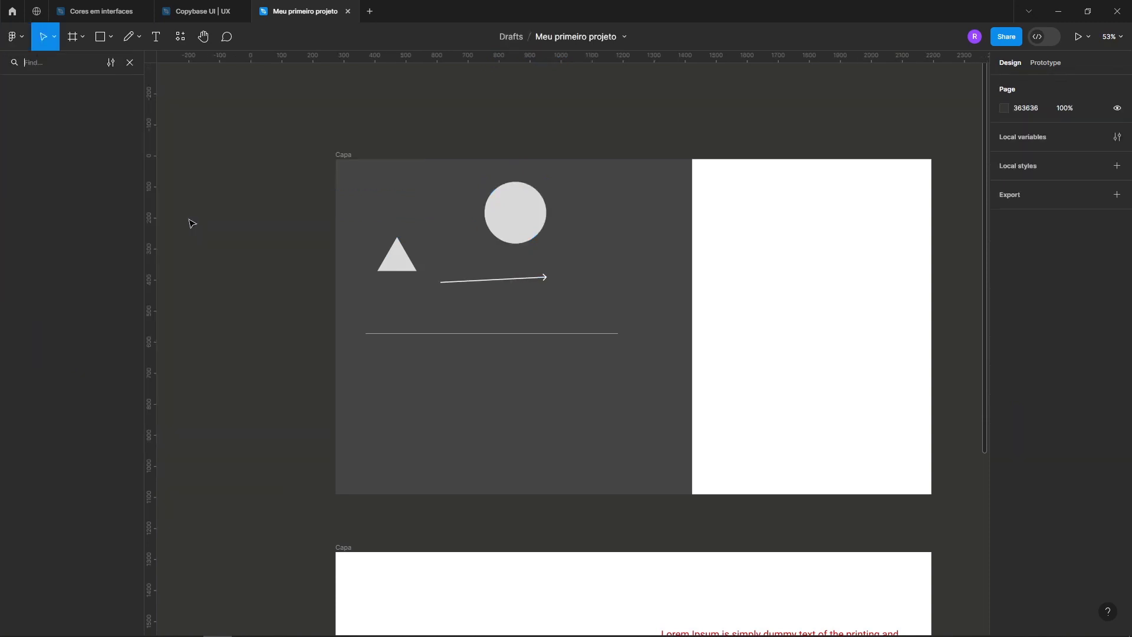
text(Bola)
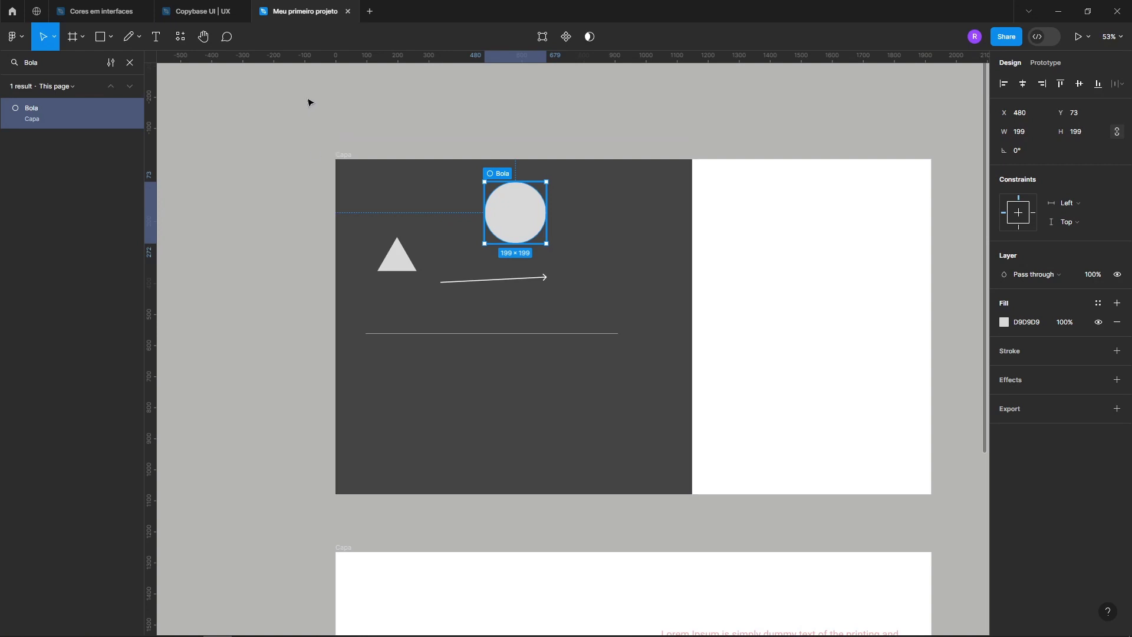
Glance at the Copybase UI | UX file, return to Meu primeiro projeto, select the Bola search result and close the search.
click(215, 12)
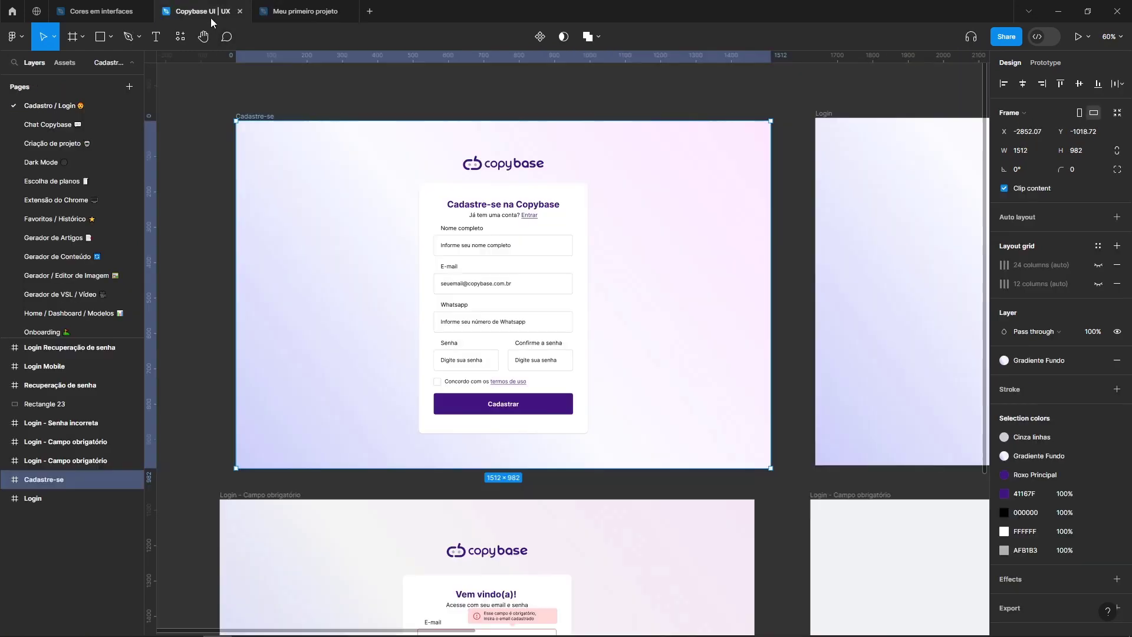
click(288, 11)
click(500, 107)
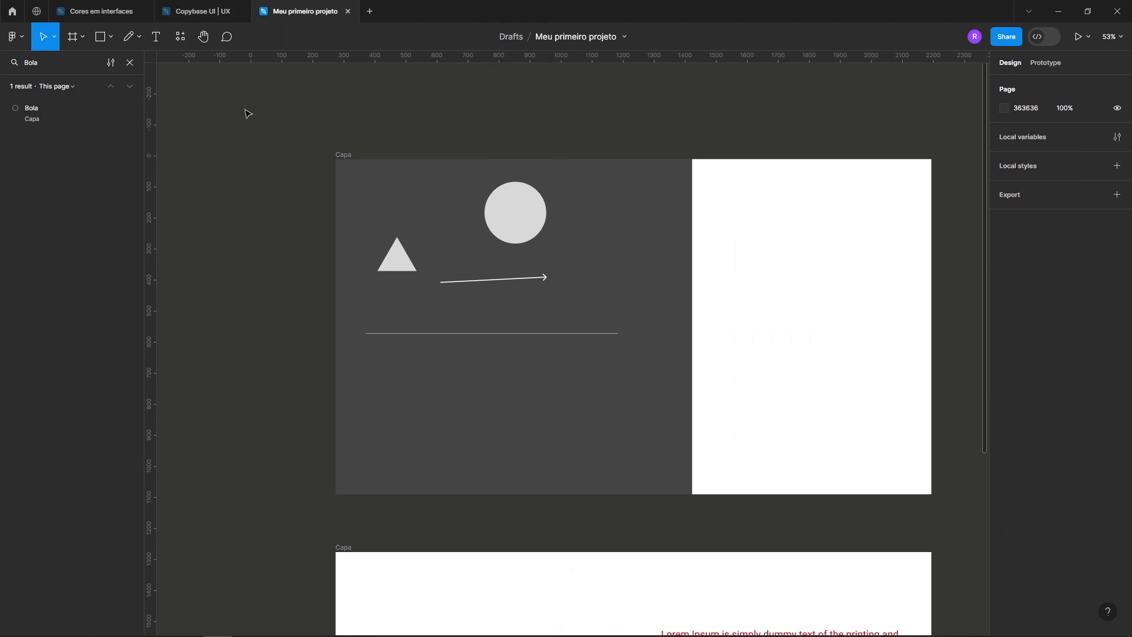
click(90, 110)
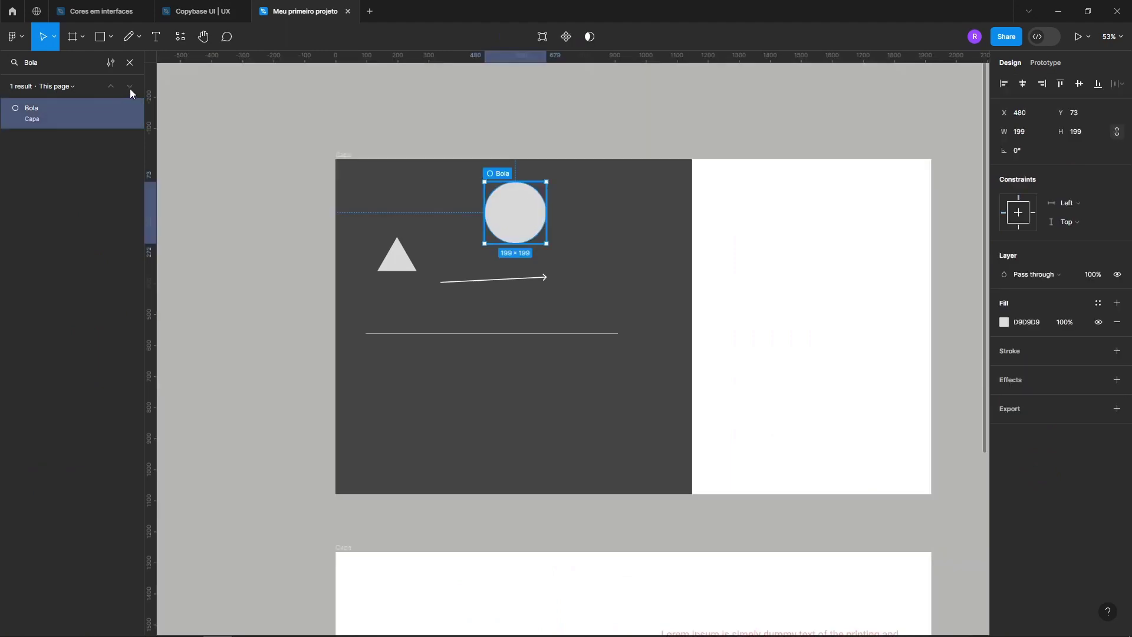
click(130, 62)
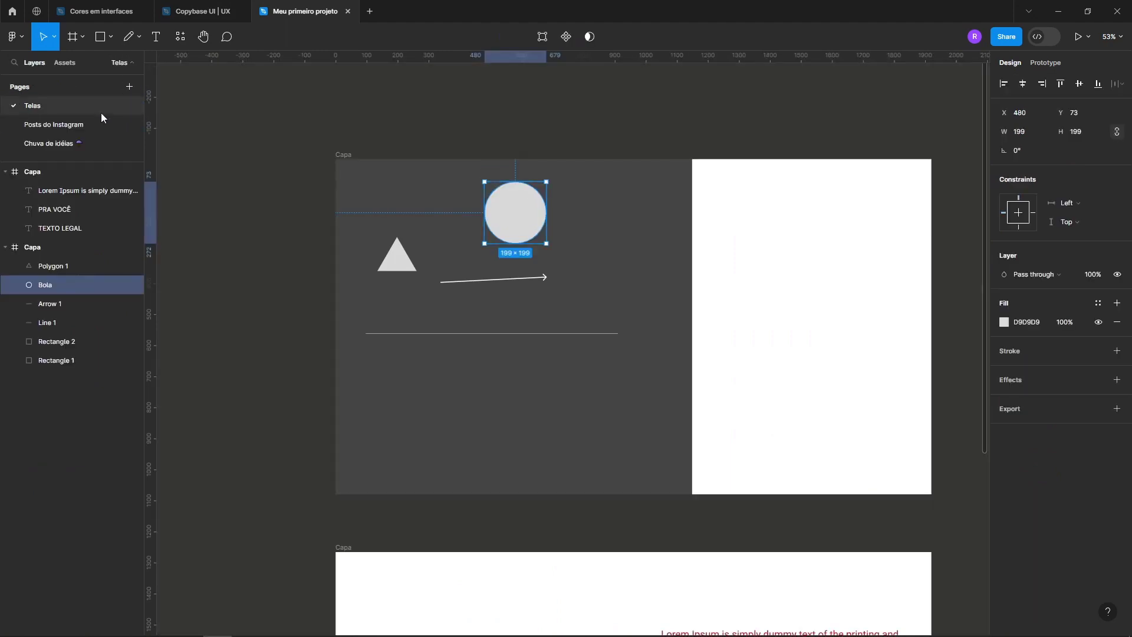
click(15, 38)
mouse_move(38, 123)
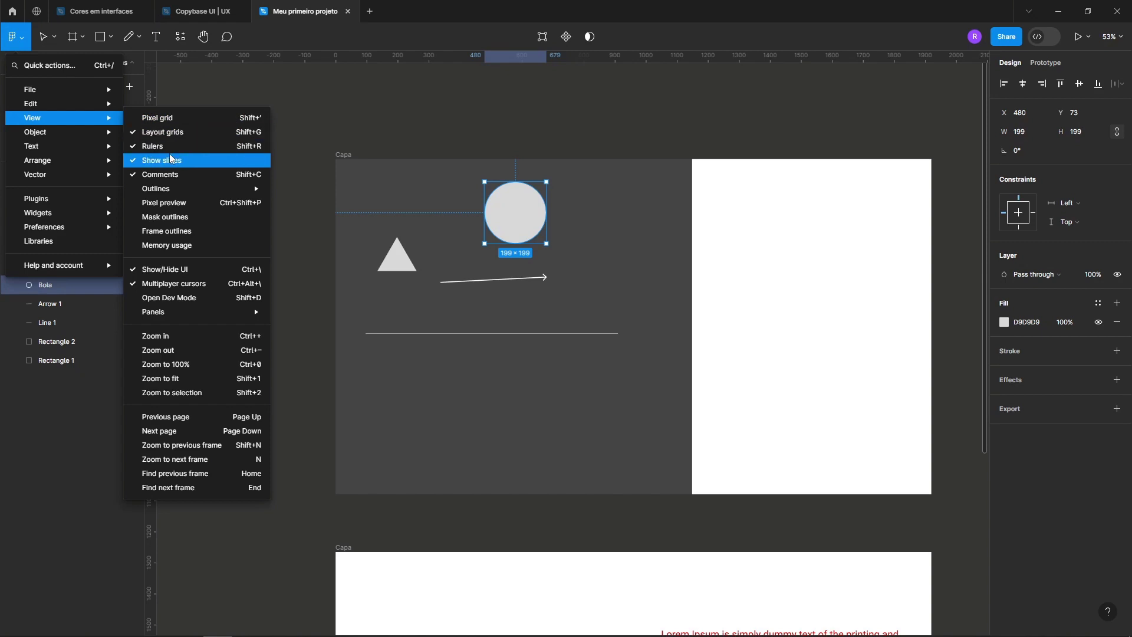
mouse_move(179, 197)
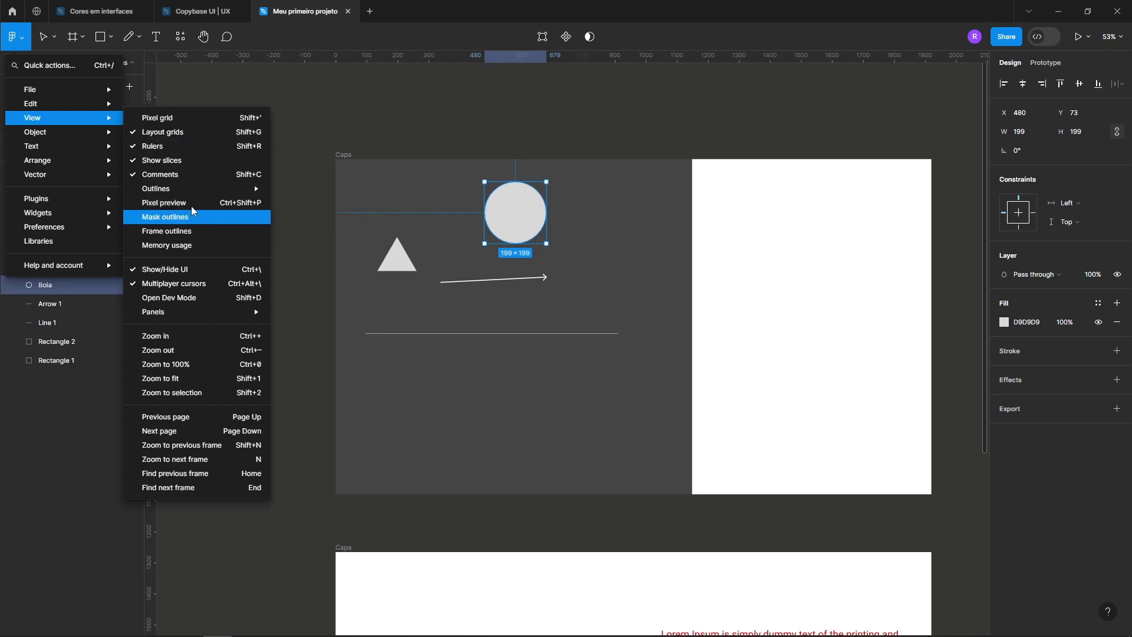
mouse_move(199, 316)
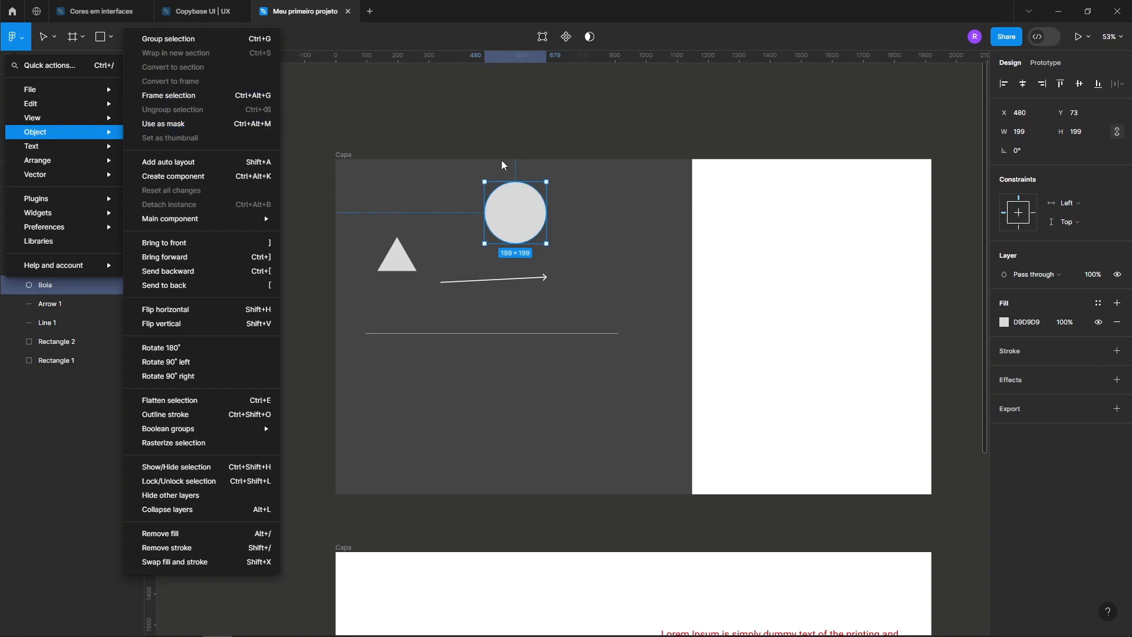
click(621, 135)
Try moving the Lorem Ipsum text box outside the lower Capa frame and undo the move.
scroll(543, 104, down, 3)
scroll(544, 103, right, 3)
click(608, 473)
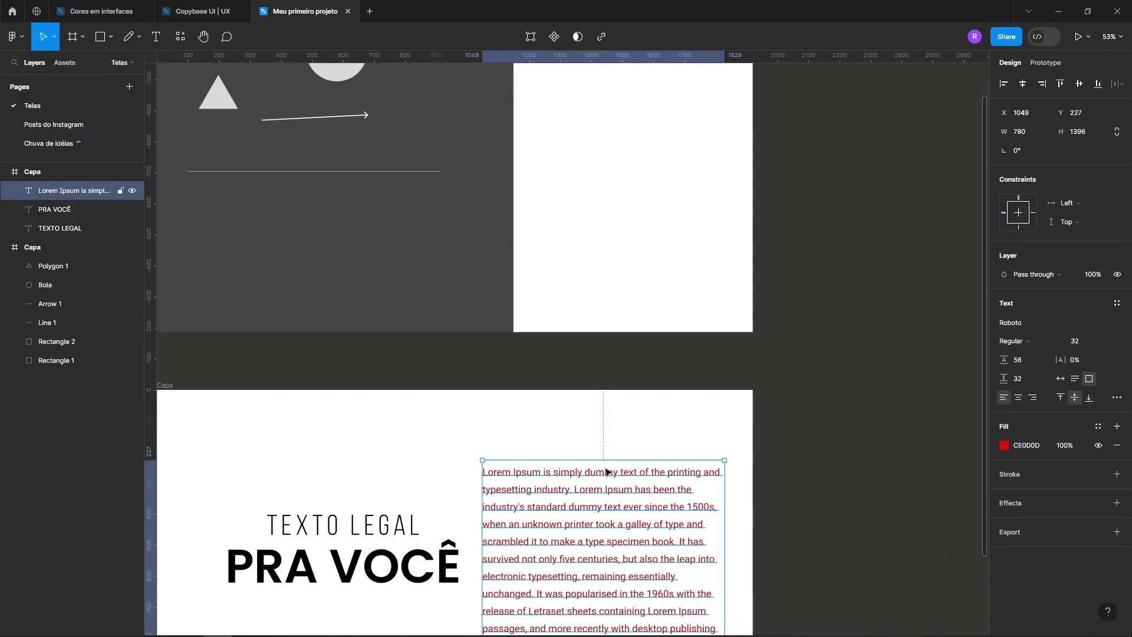
scroll(452, 332, down, 3)
scroll(451, 331, right, 3)
drag(452, 332, 540, 203)
drag(562, 300, 726, 240)
key(ctrl+z)
key(ctrl+z)
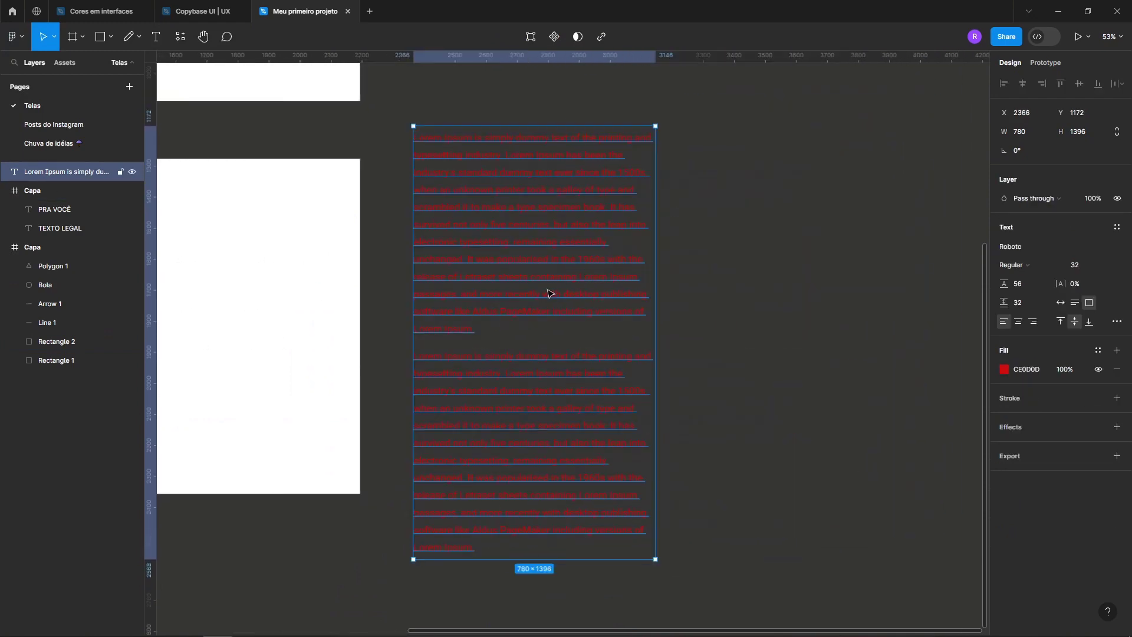
scroll(394, 277, left, 7)
scroll(394, 277, down, 2)
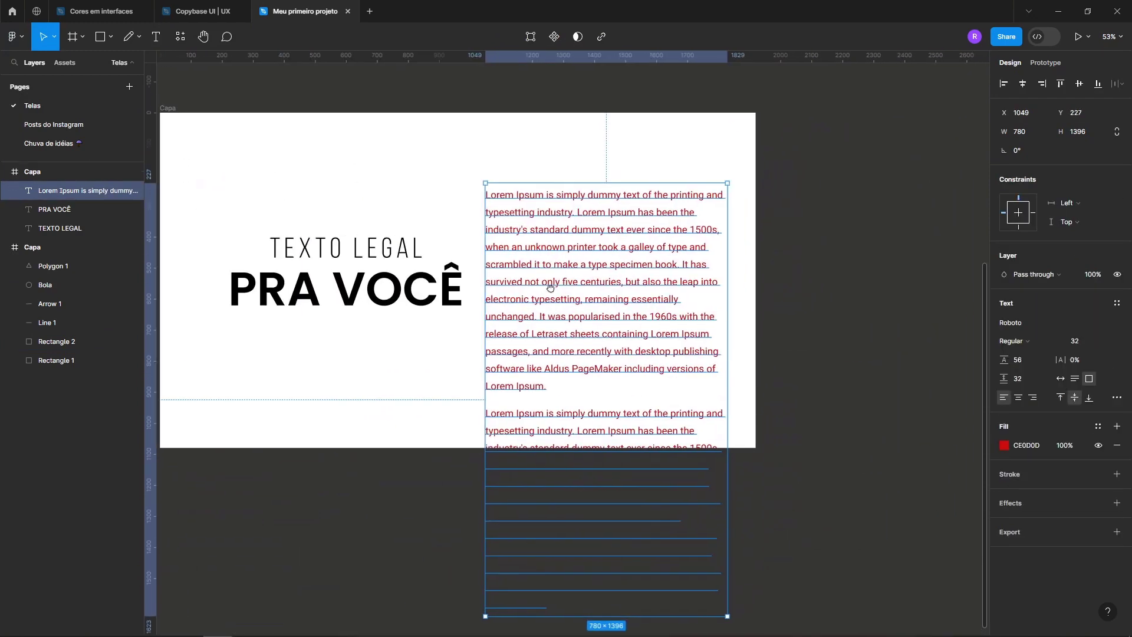
Draw a rectangle about 794 × 766 over the Lorem Ipsum text in the lower Capa frame and round its corners.
scroll(566, 192, up, 2)
key(r)
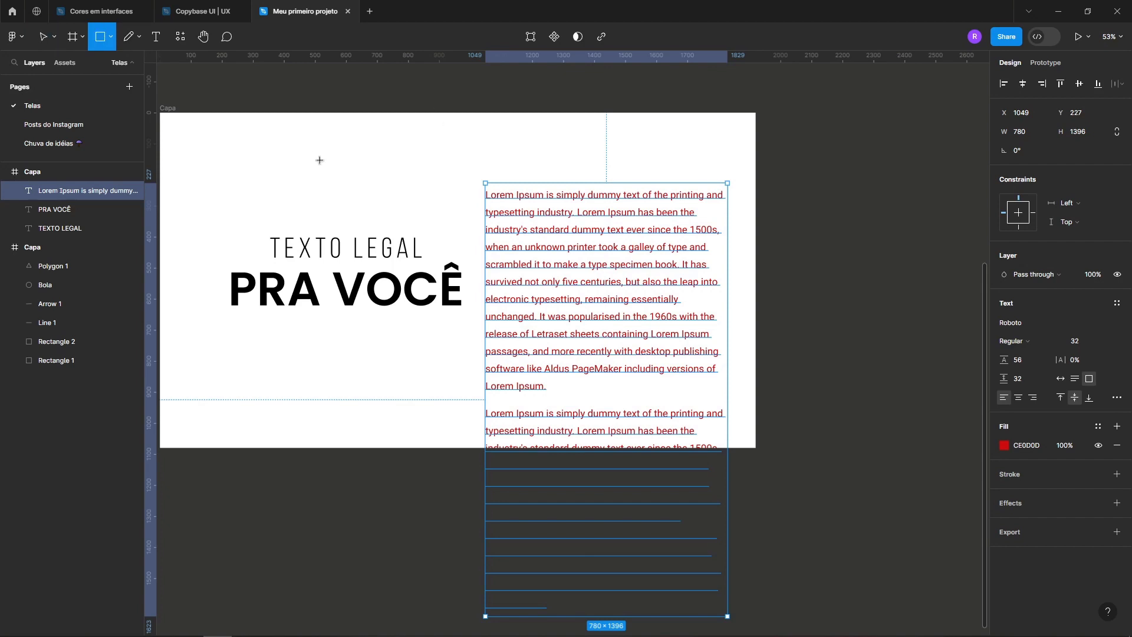
mouse_move(485, 145)
mouse_down()
mouse_move(751, 371)
mouse_move(728, 377)
mouse_up()
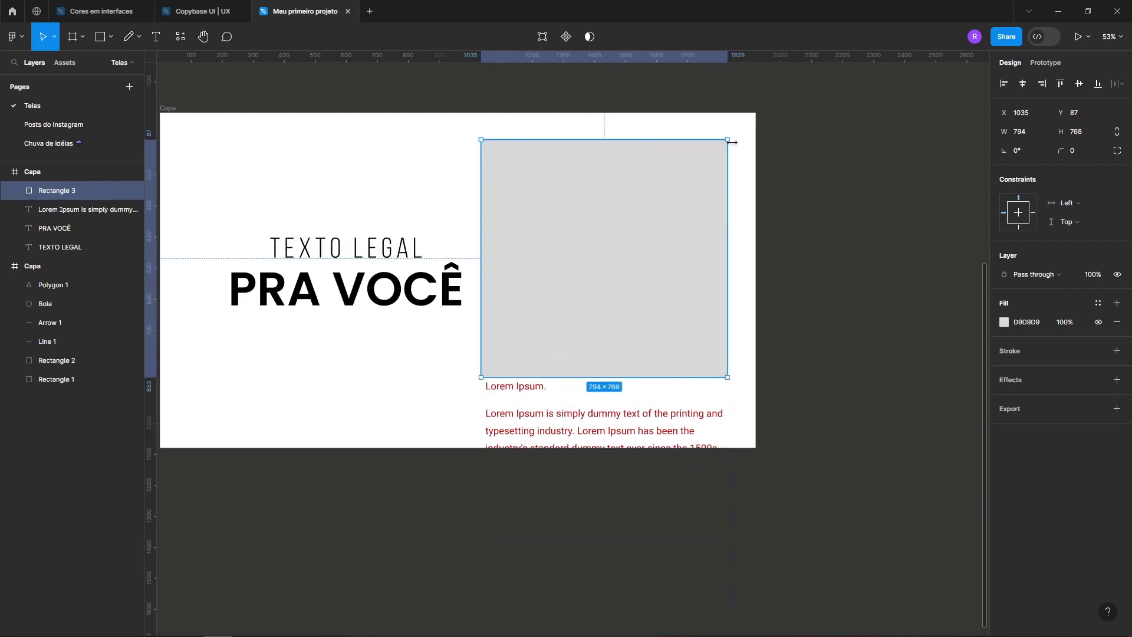
drag(725, 152, 716, 151)
Bring the Lorem Ipsum text forward so it sits in front of the rounded rectangle.
click(637, 419)
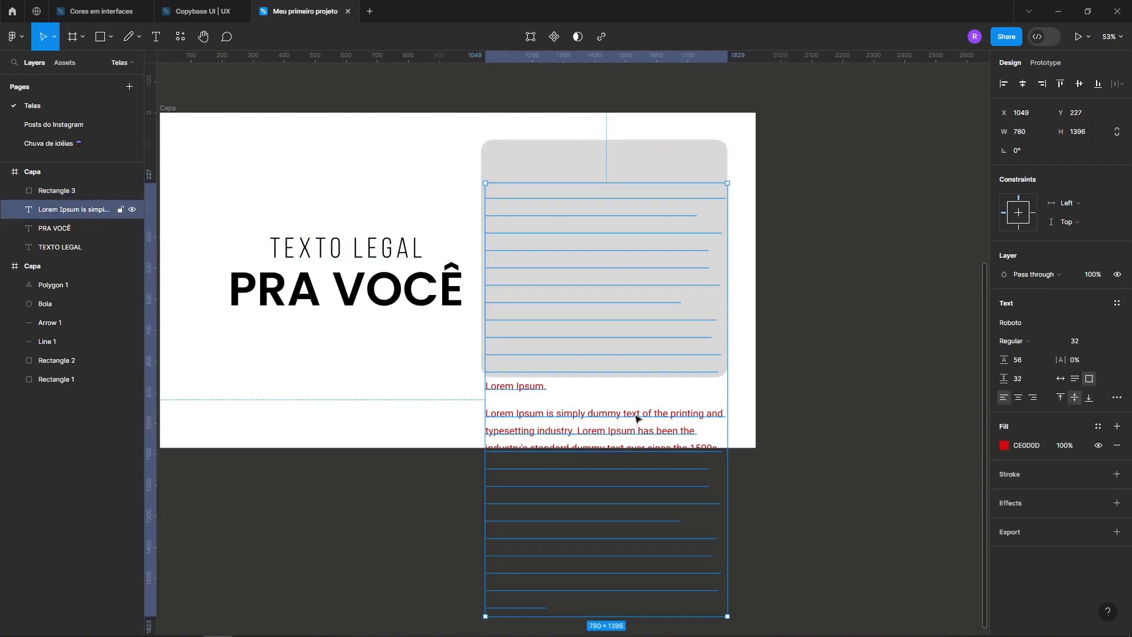
key(ctrl+bracketright)
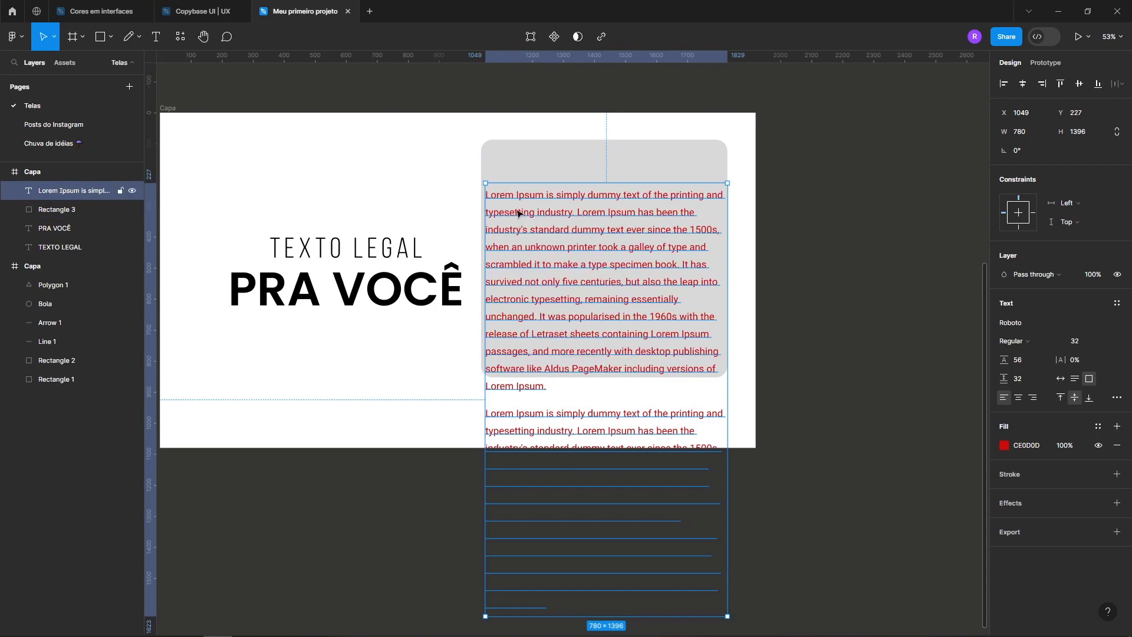
Narrow the Lorem Ipsum text box to 709 wide and place it within the rounded rectangle's width at X 1083, Y 194.
drag(518, 214, 530, 179)
drag(738, 201, 716, 202)
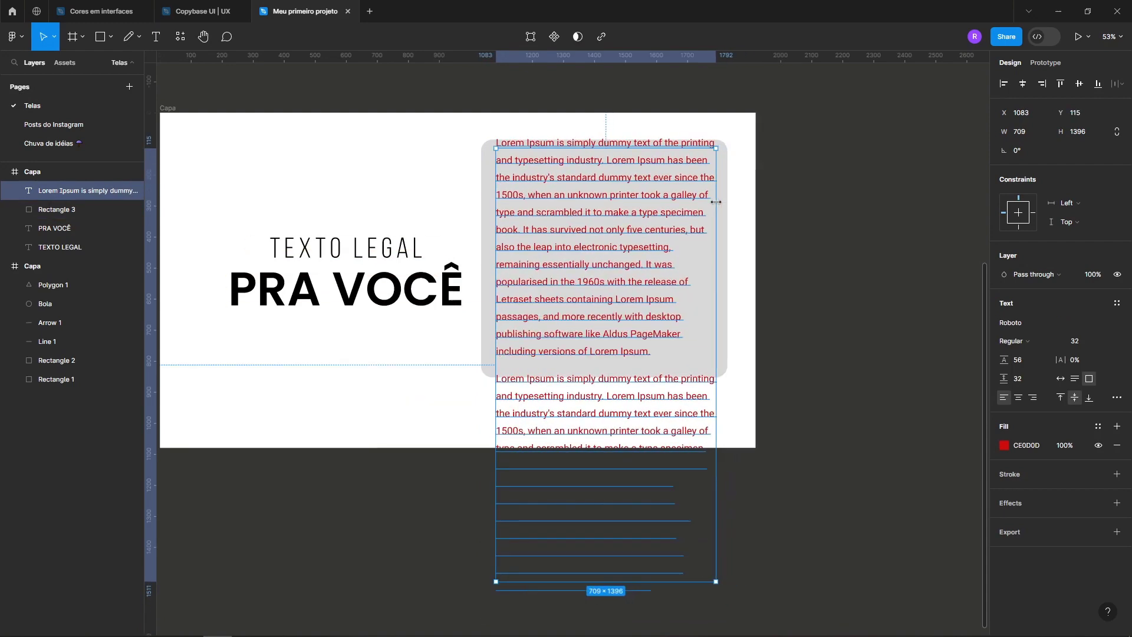
drag(638, 190, 636, 202)
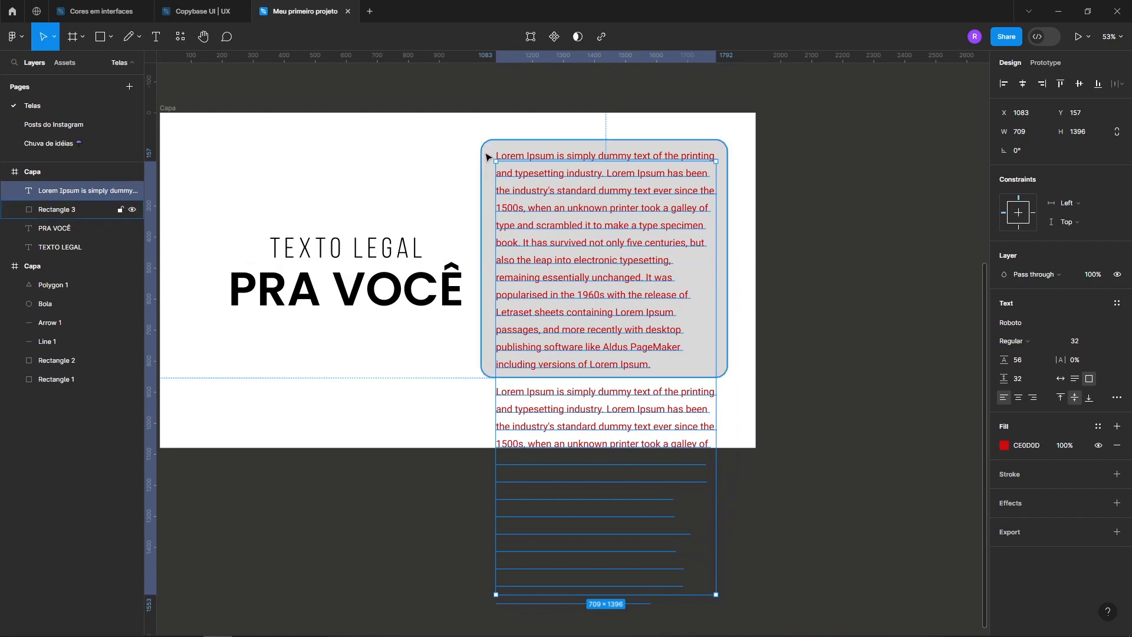
drag(530, 344, 529, 353)
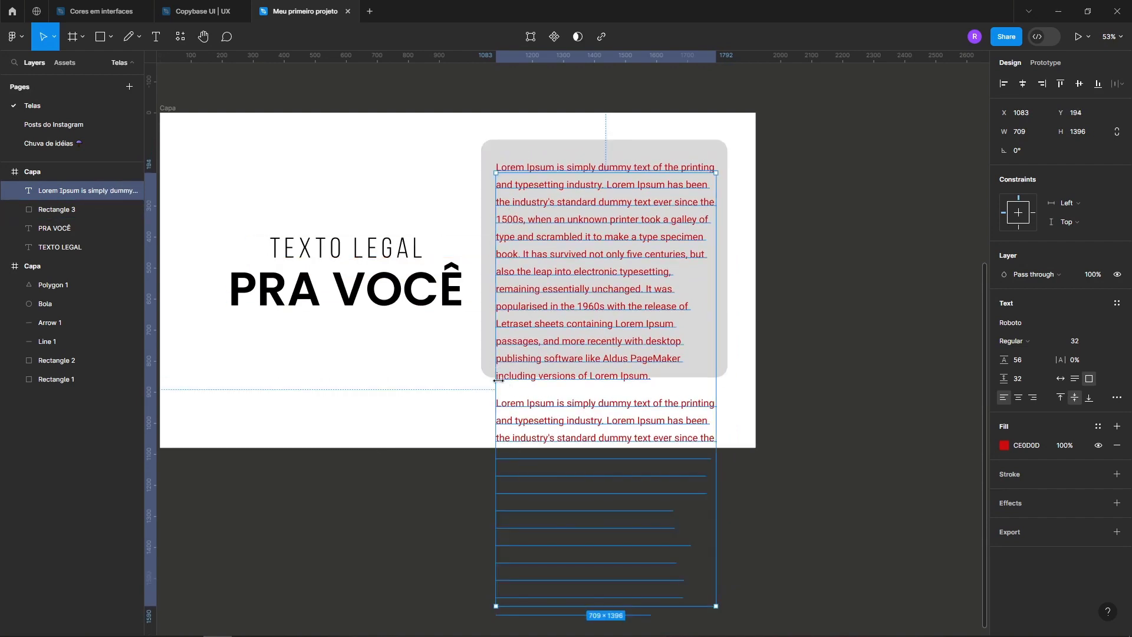
Align the Lorem Ipsum text to the top of its box and move the box up to Y 123.
drag(568, 605, 583, 417)
key(ctrl+z)
click(1060, 397)
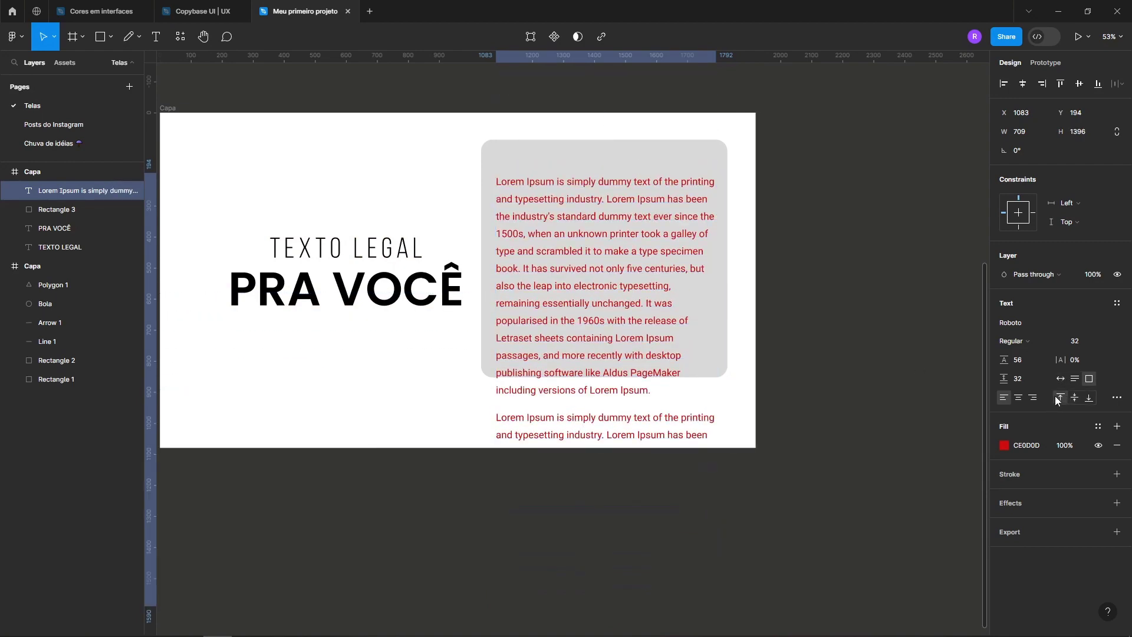
key(shift+Down)
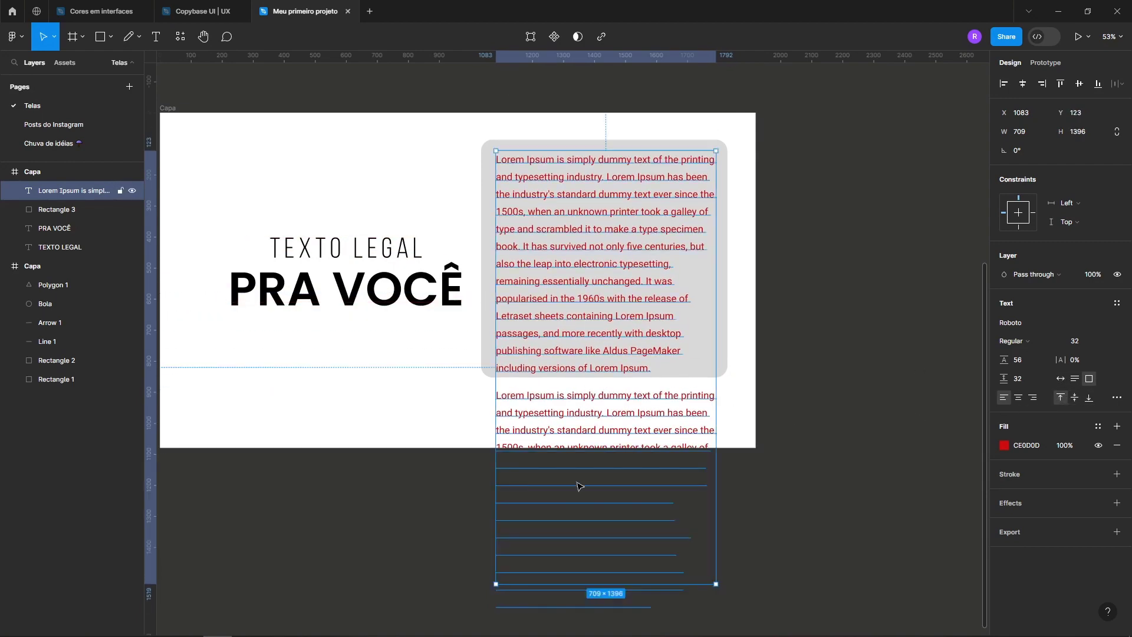
Move the Lorem Ipsum box to Y 151 and shorten it to 702 high so it ends at the rounded rectangle's bottom edge.
drag(551, 588, 529, 379)
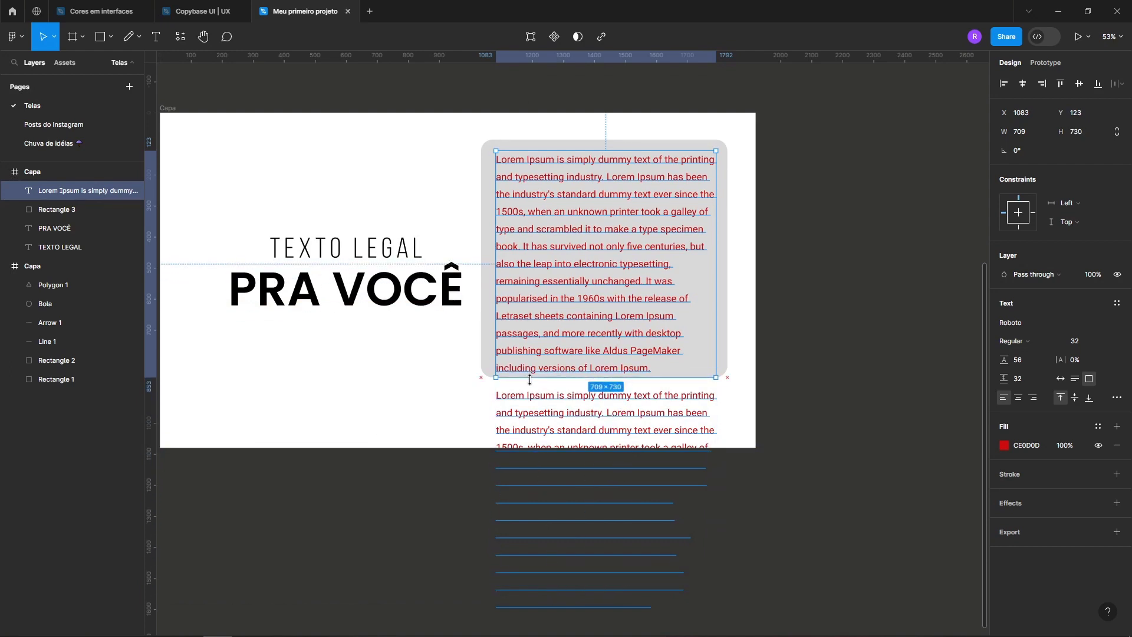
mouse_move(569, 282)
mouse_down()
mouse_move(563, 273)
mouse_move(564, 288)
mouse_up()
scroll(560, 387, up, 10)
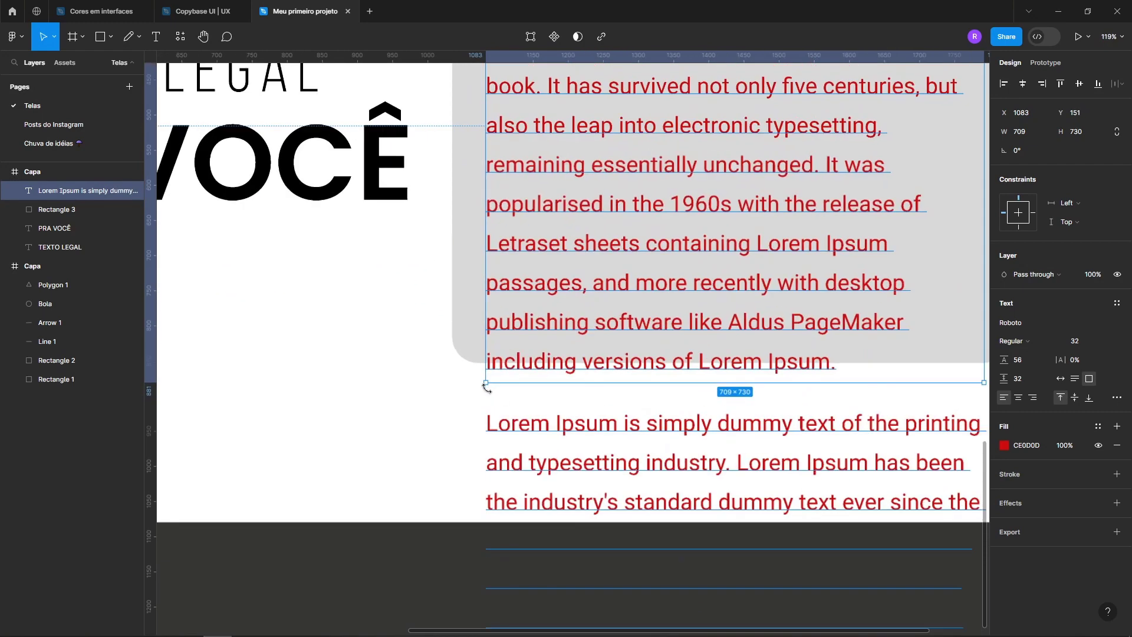
drag(503, 357, 500, 322)
scroll(550, 323, down, 4)
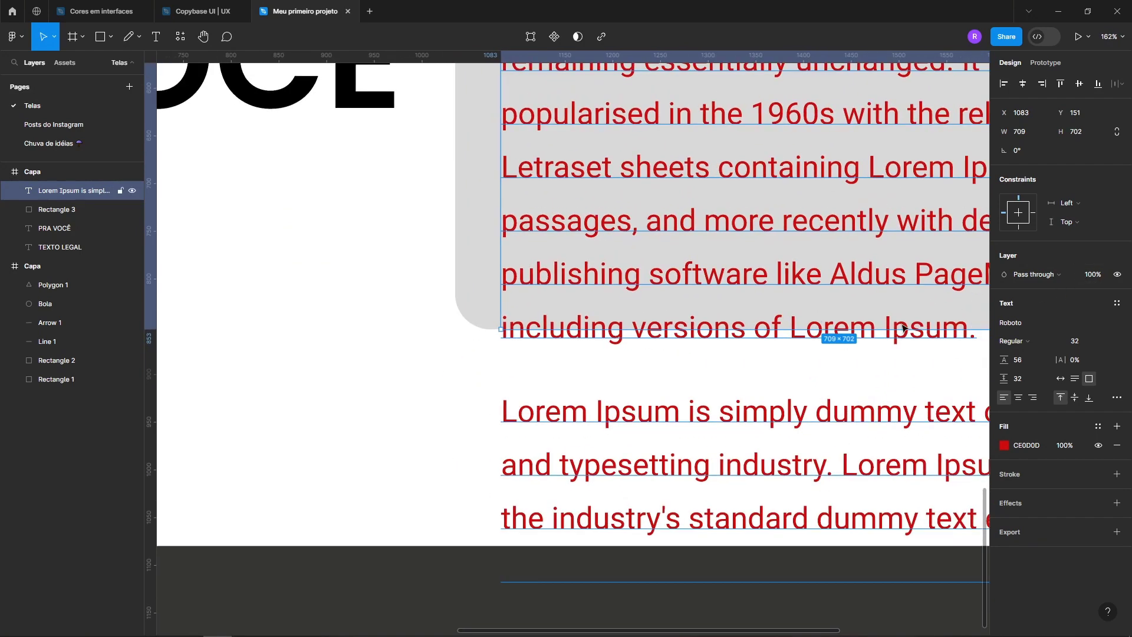
Wrap the Lorem Ipsum text in a frame with Frame selection and enable Clip content on that frame.
right_click(744, 262)
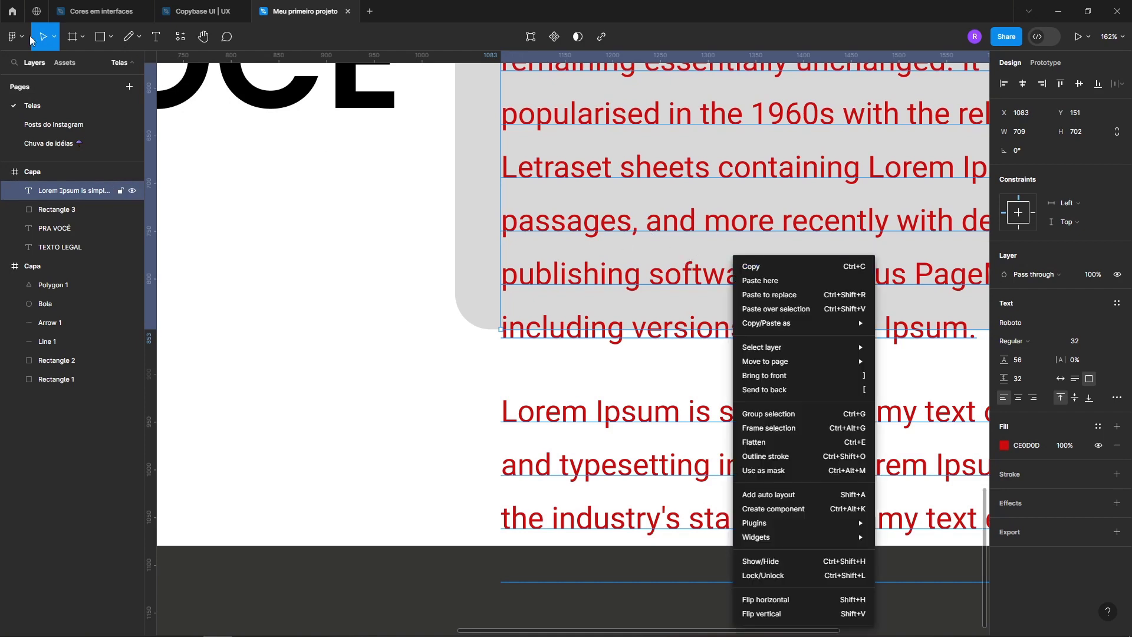
click(756, 429)
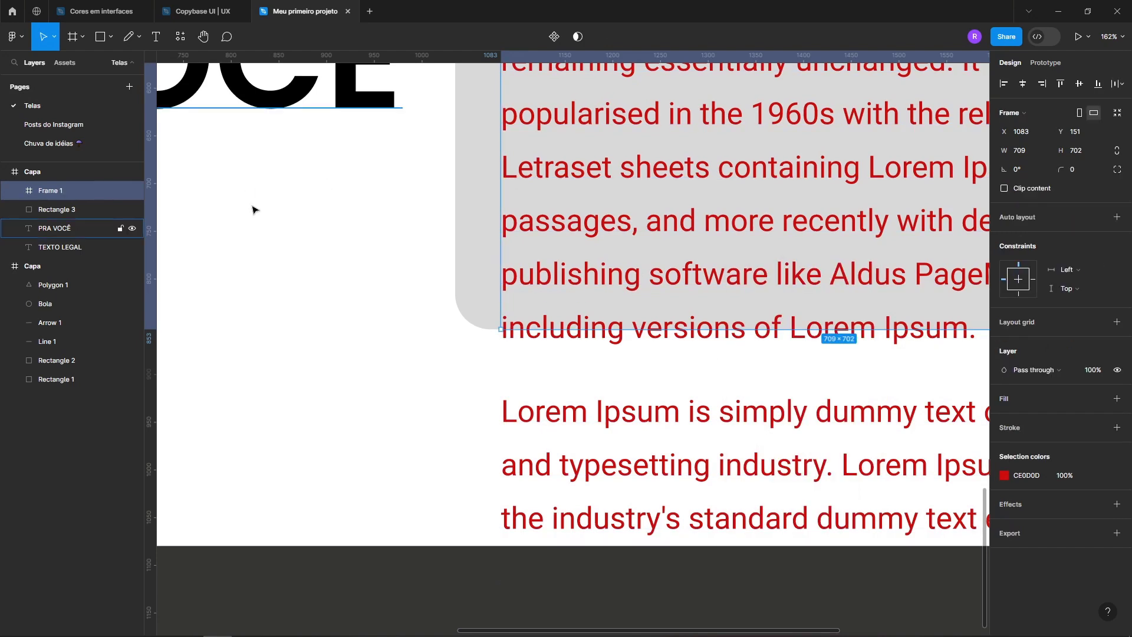
scroll(577, 210, down, 5)
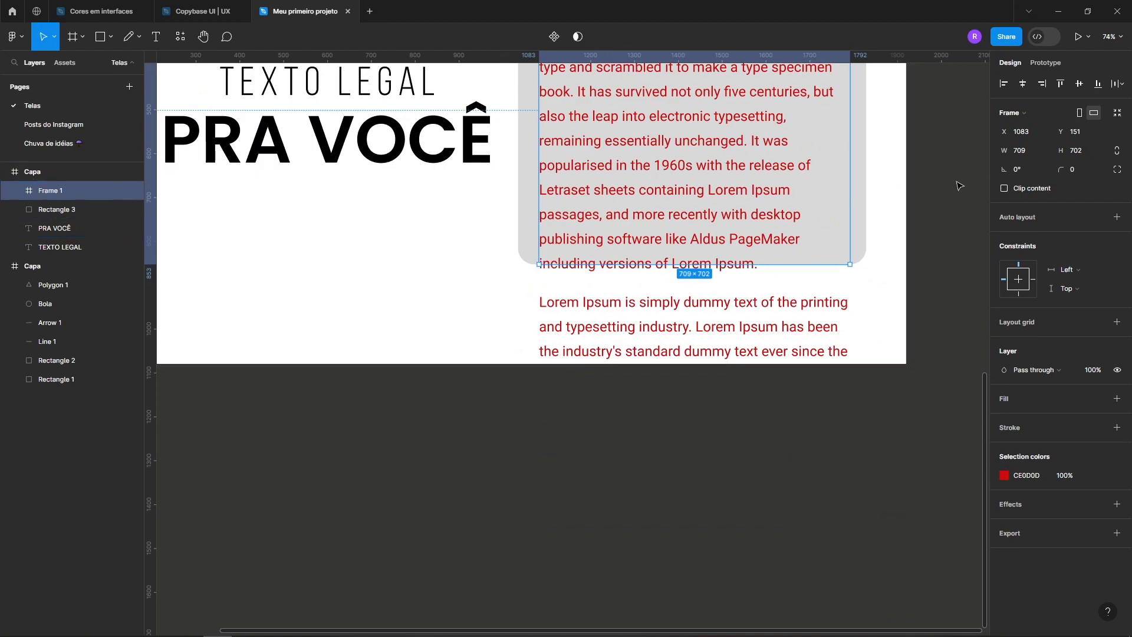
click(1005, 189)
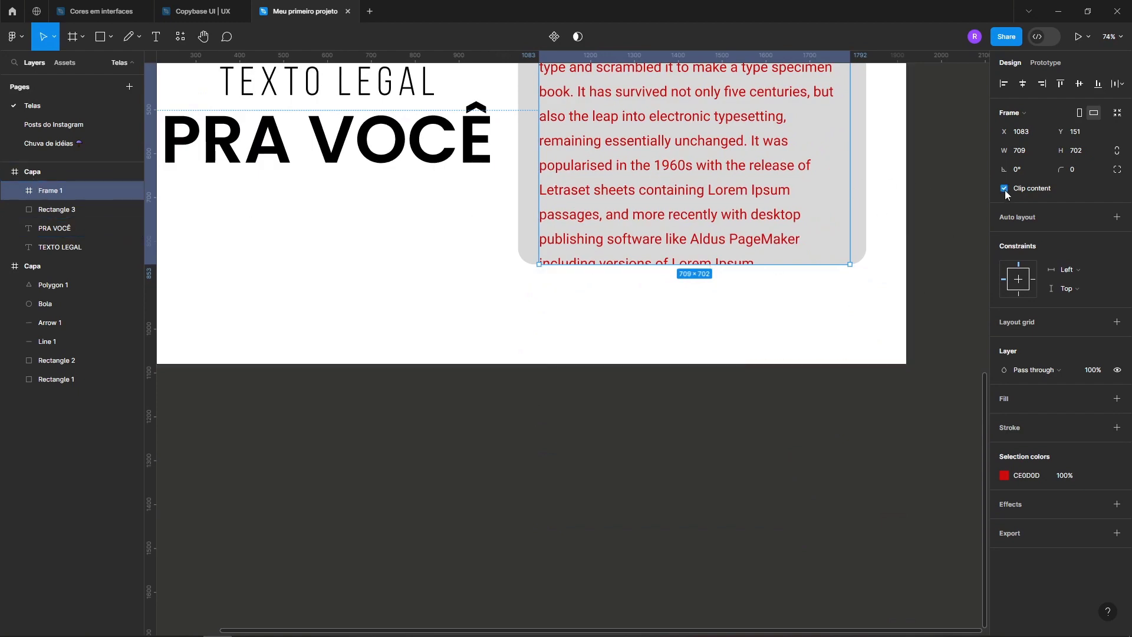
click(881, 185)
drag(880, 185, 825, 285)
scroll(649, 275, down, 2)
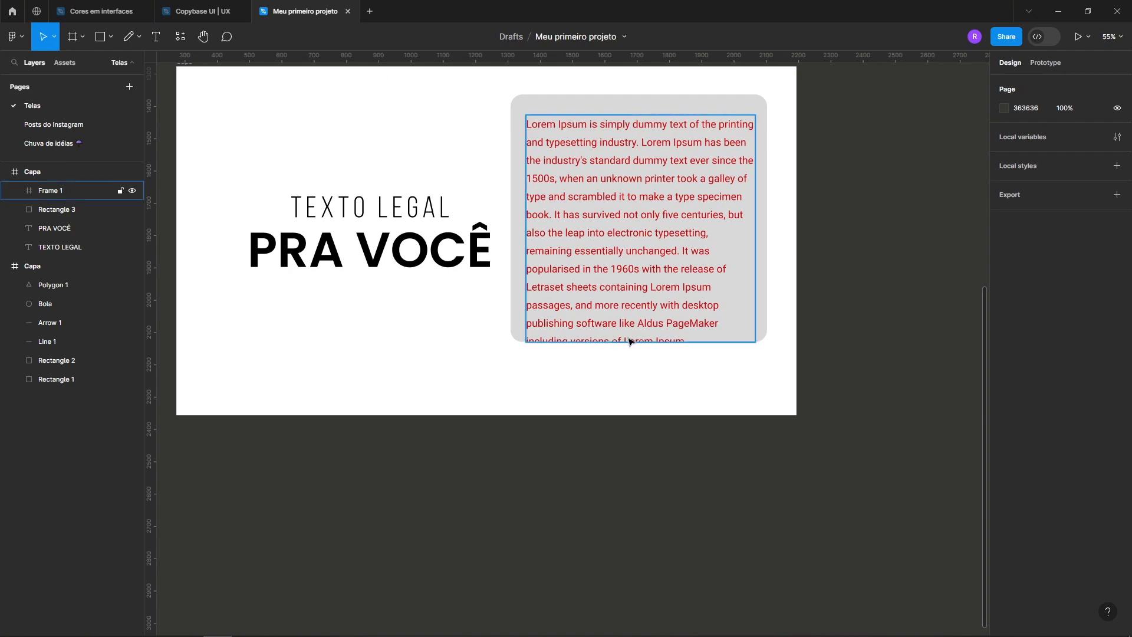
scroll(629, 341, up, 2)
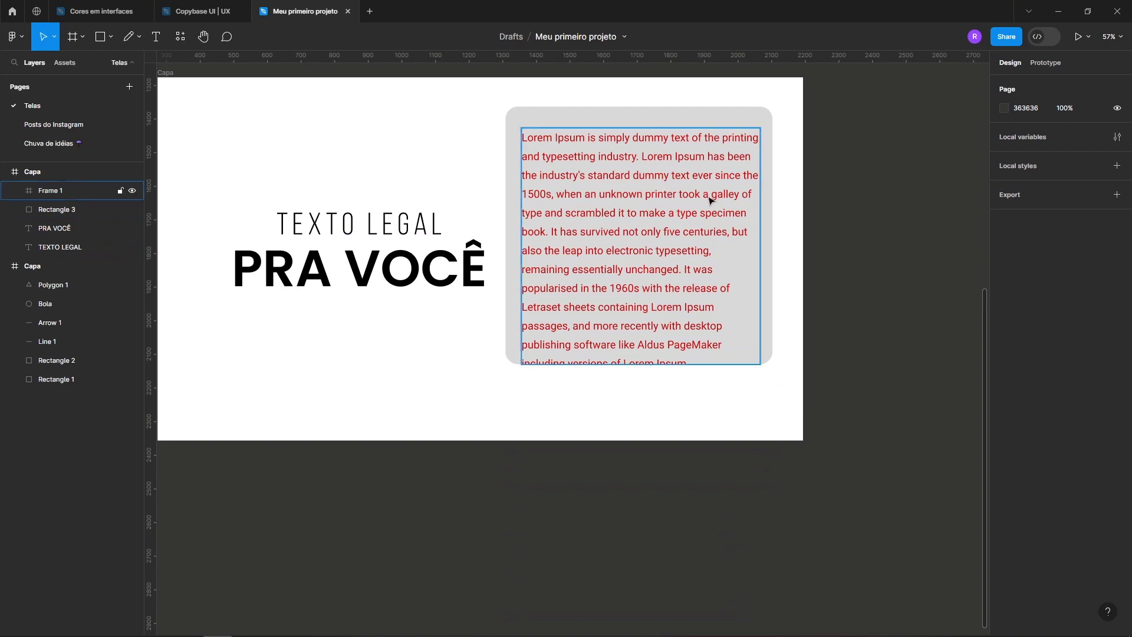
scroll(479, 199, up, 3)
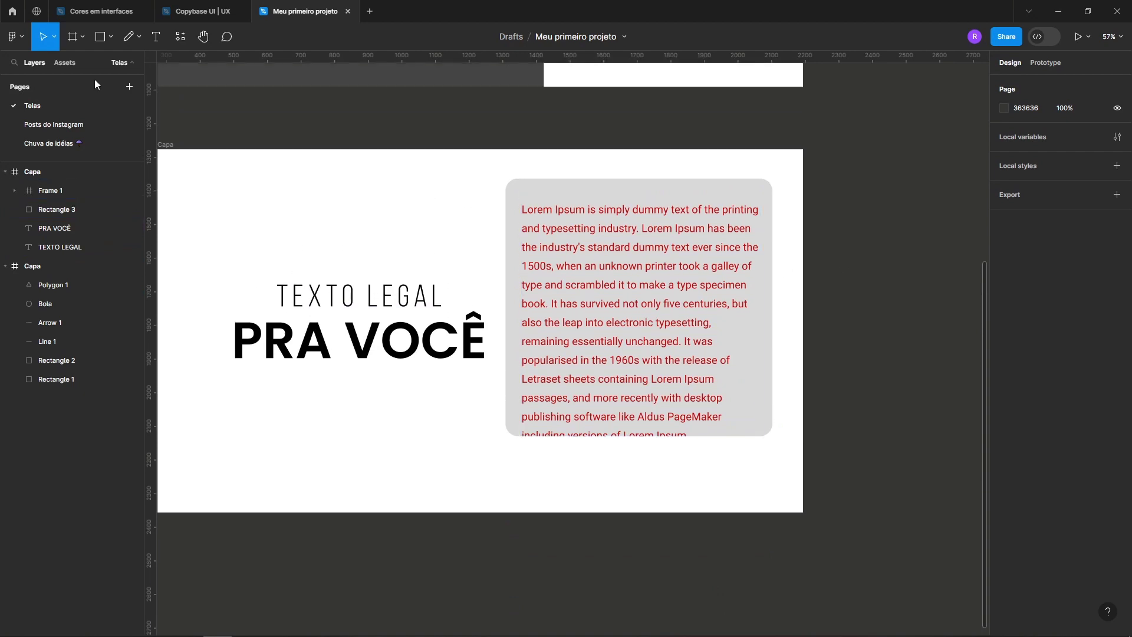
click(13, 37)
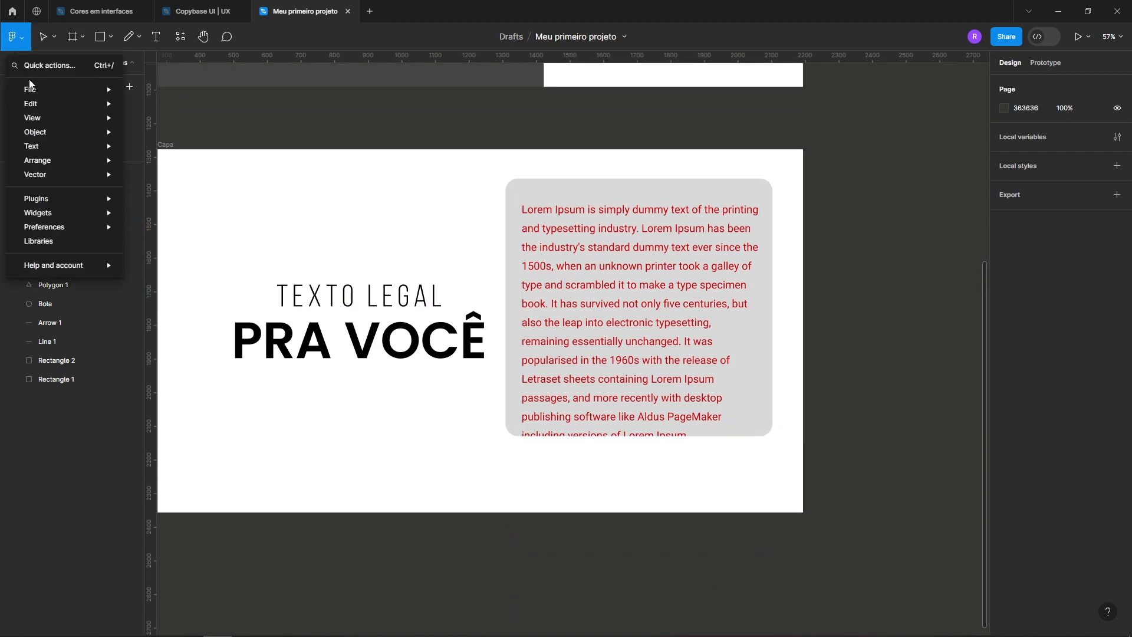
mouse_move(54, 131)
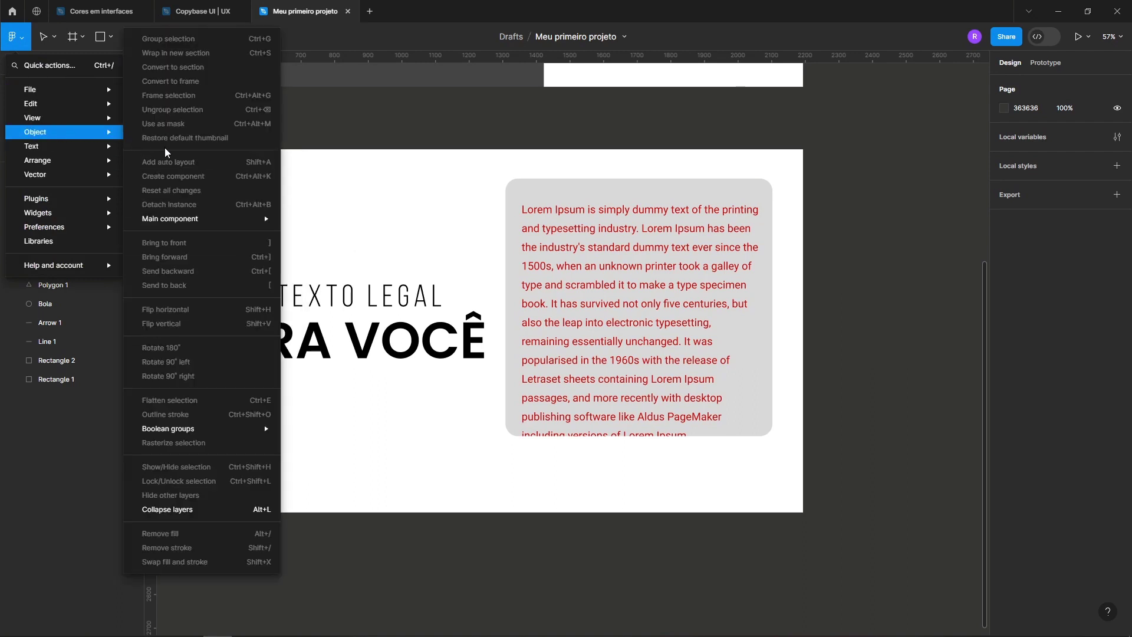
click(439, 181)
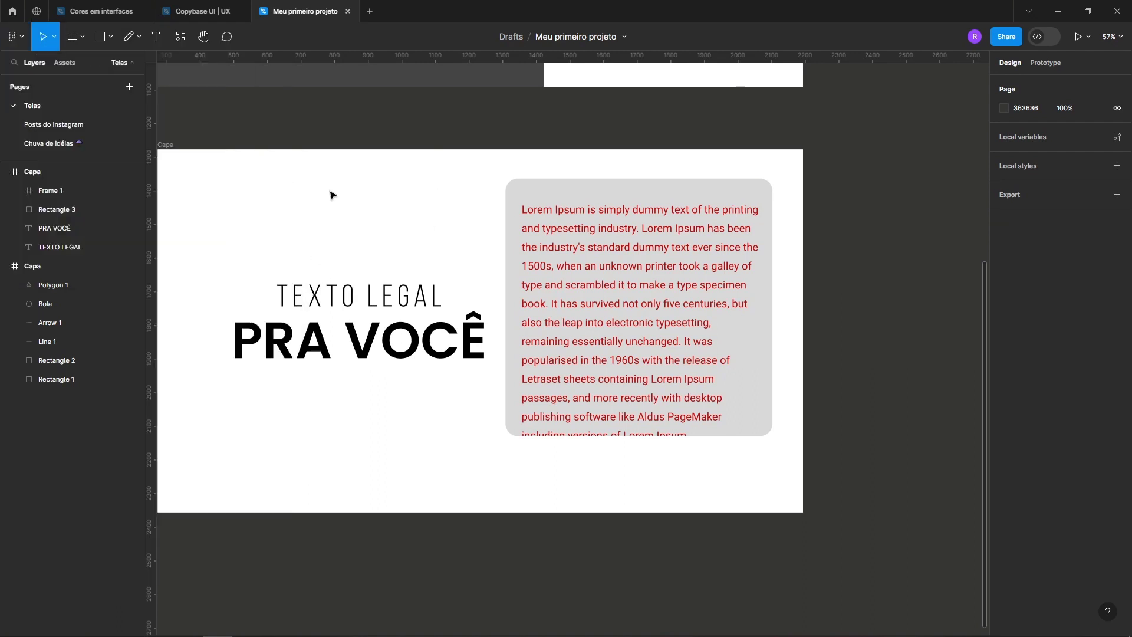
Draw two overlapping squares above the TEXTO LEGAL heading, about 163 × 163 and about 97 × 97.
click(111, 39)
click(76, 66)
mouse_move(219, 203)
mouse_down()
mouse_move(273, 257)
mouse_move(311, 222)
mouse_up()
drag(298, 231, 284, 234)
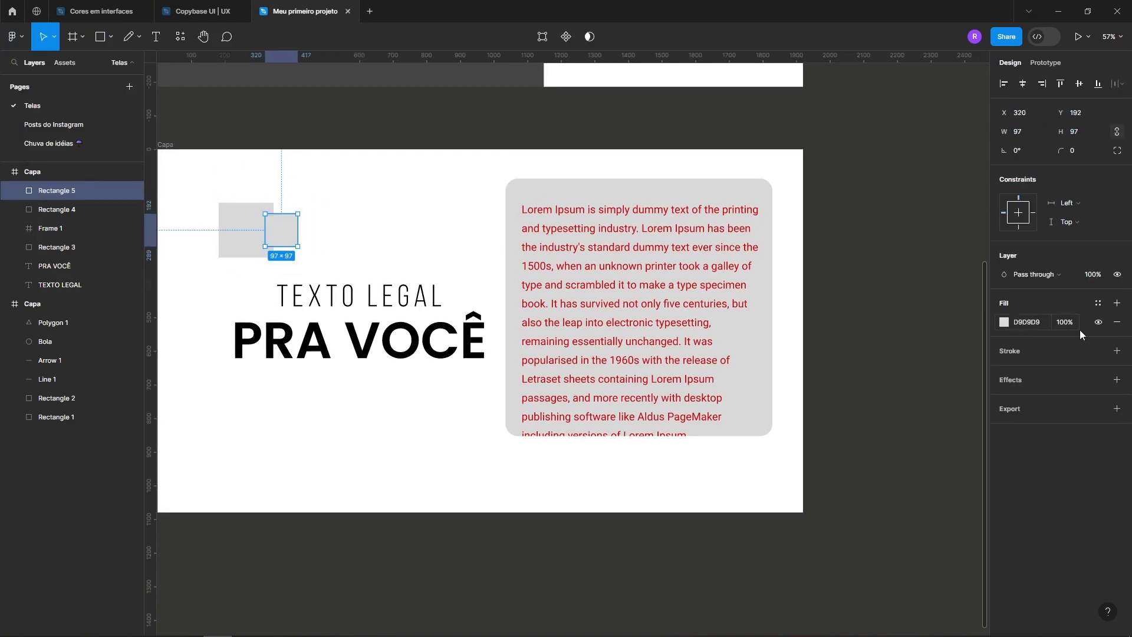
Fill the smaller square with the dark grey 4F4F4F.
click(1006, 326)
click(847, 429)
click(306, 187)
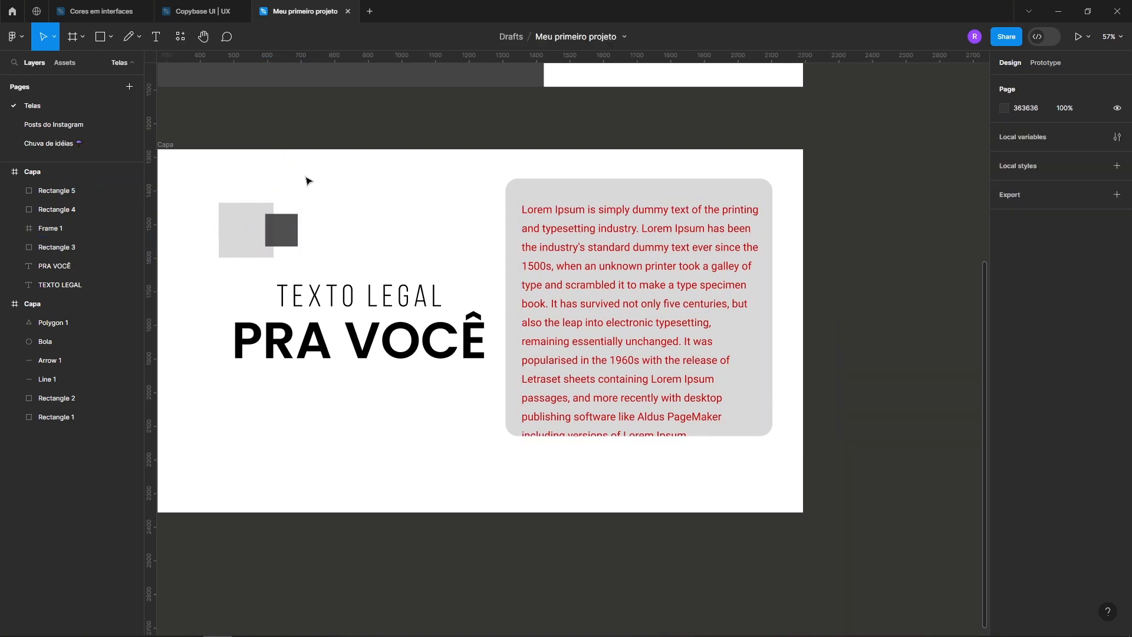
Try moving the dark square's upper-right corner point in object editing, undo the change and leave editing.
drag(252, 191, 304, 259)
click(325, 218)
click(281, 230)
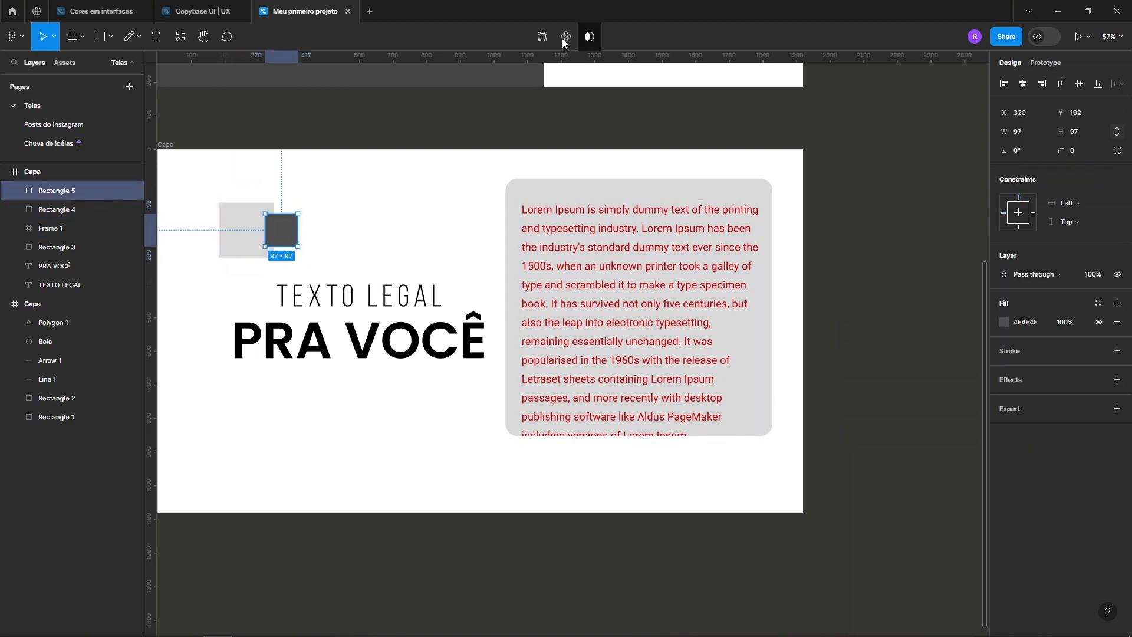
click(542, 37)
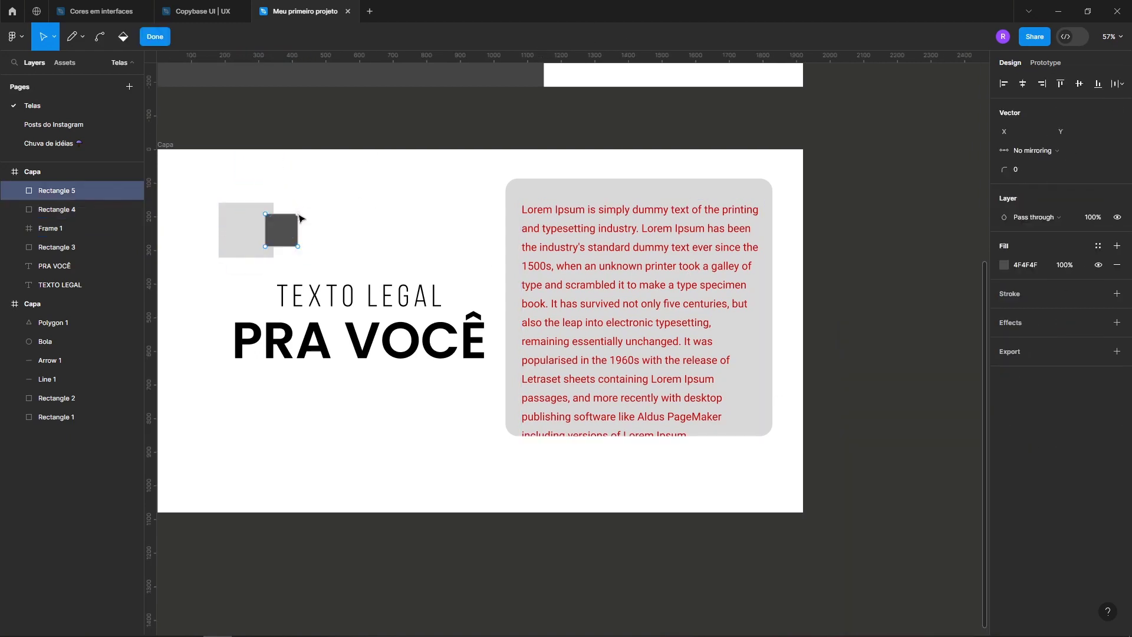
drag(298, 214, 293, 223)
key(ctrl+z)
key(Escape)
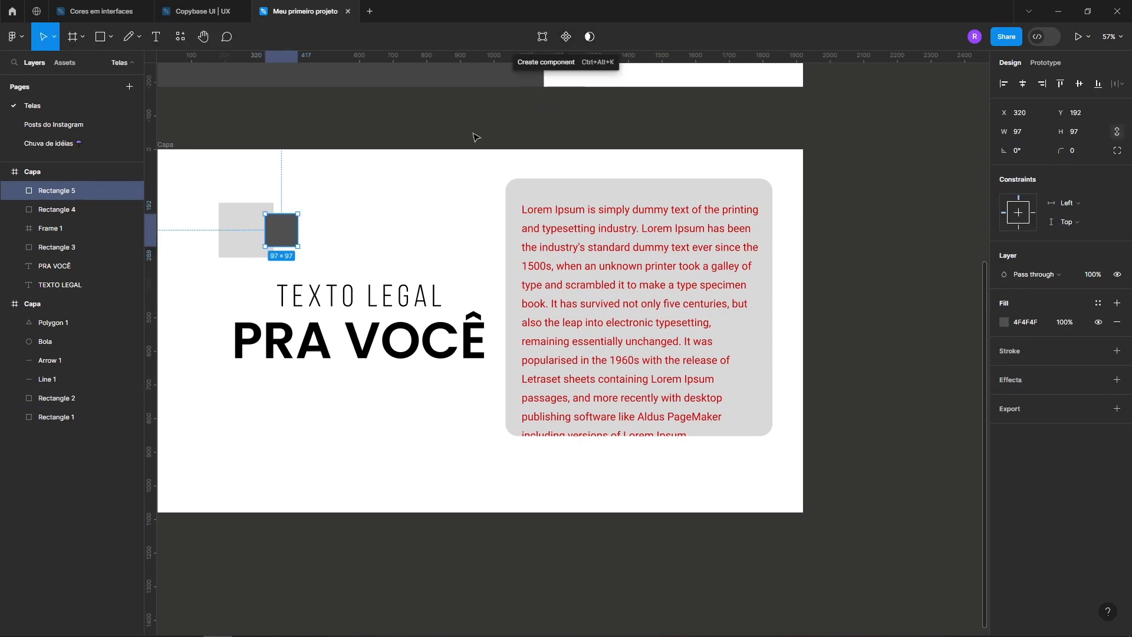
Try merging the light and dark squares with Union selection and undo it.
click(283, 197)
drag(253, 191, 295, 254)
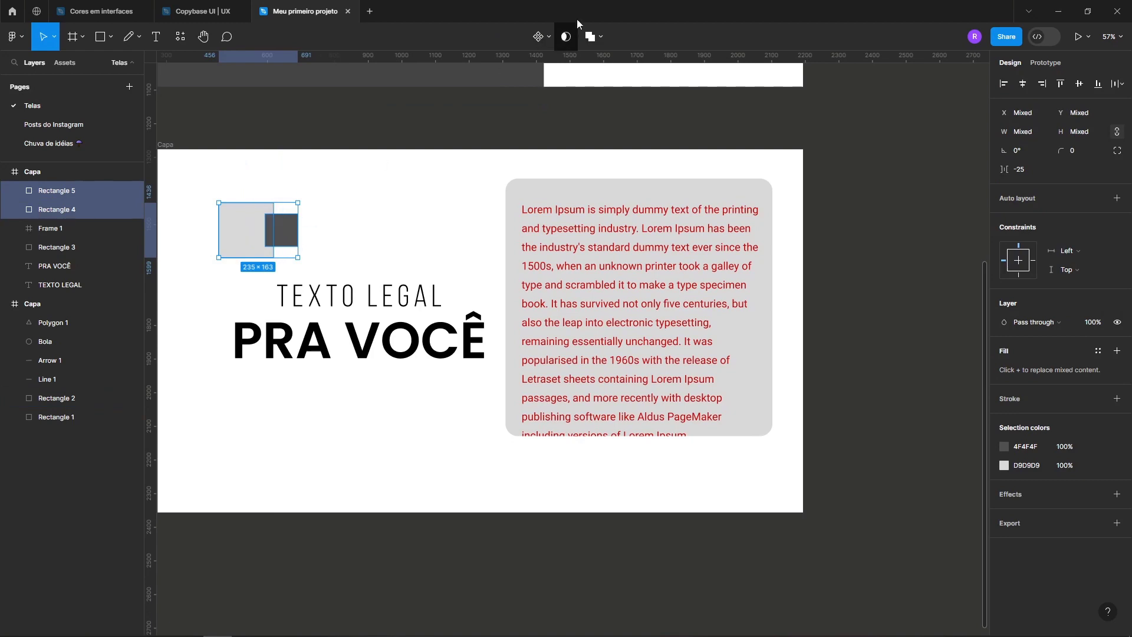
click(602, 37)
click(595, 66)
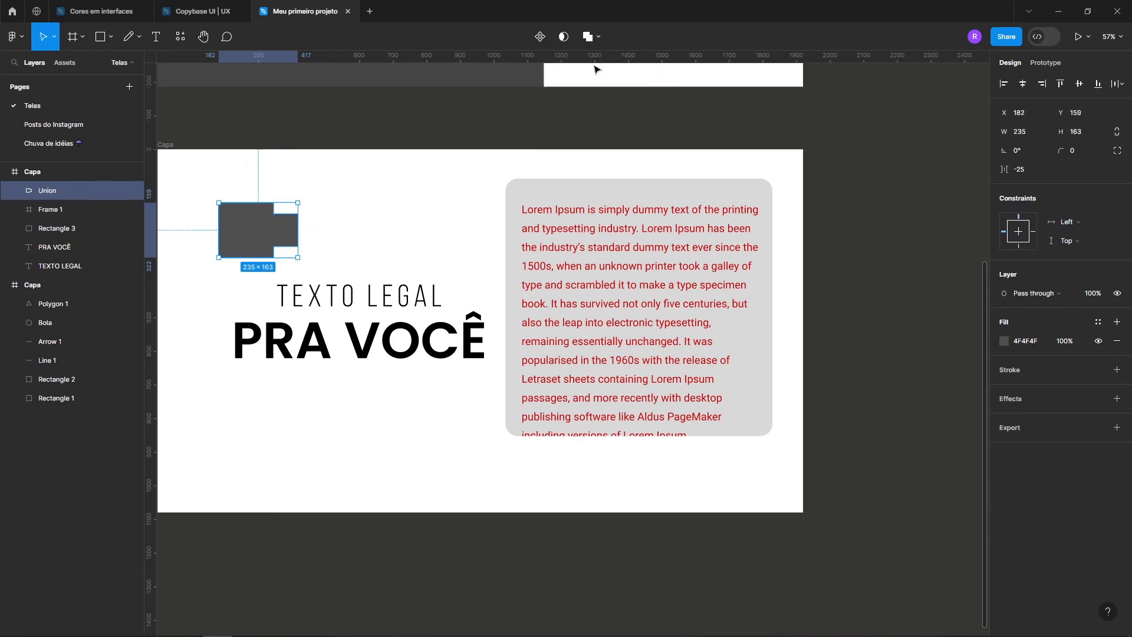
key(ctrl+z)
Try cutting the dark square out of the light one with Subtract selection and undo it.
click(597, 36)
click(585, 80)
key(ctrl+z)
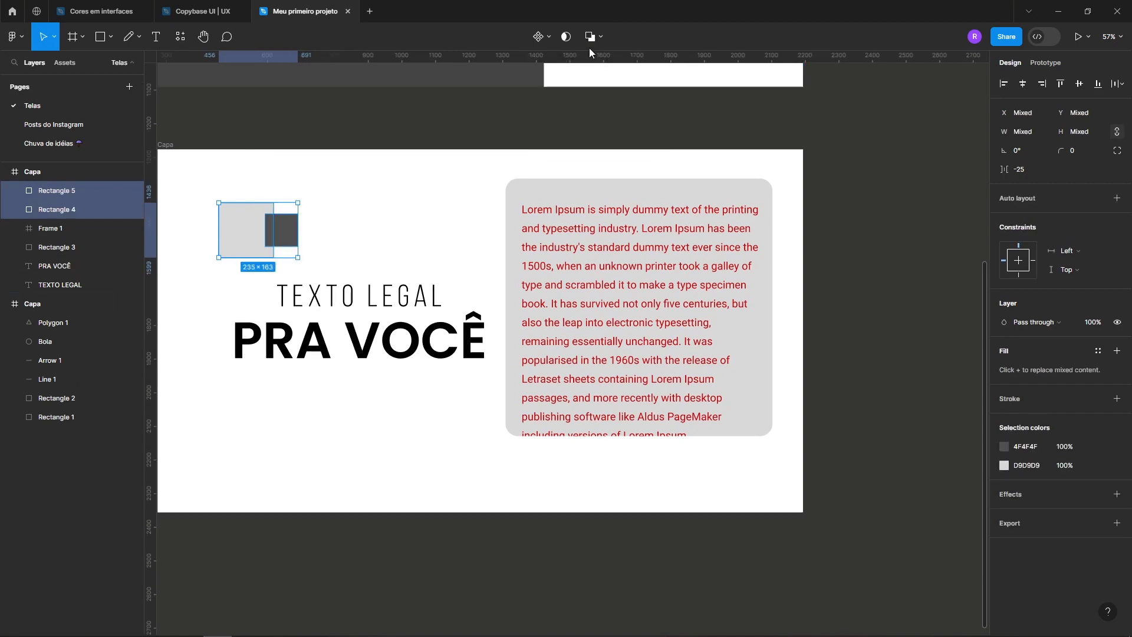
Delete both overlapping squares from the lower Capa frame.
click(279, 197)
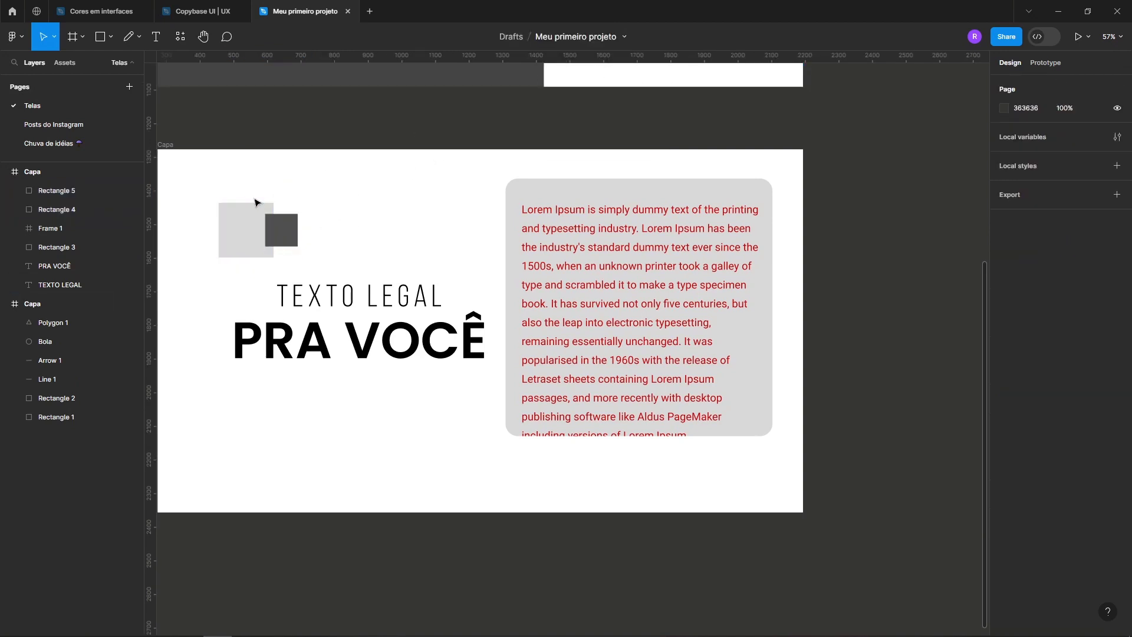
drag(259, 189, 295, 241)
click(357, 242)
drag(250, 194, 293, 238)
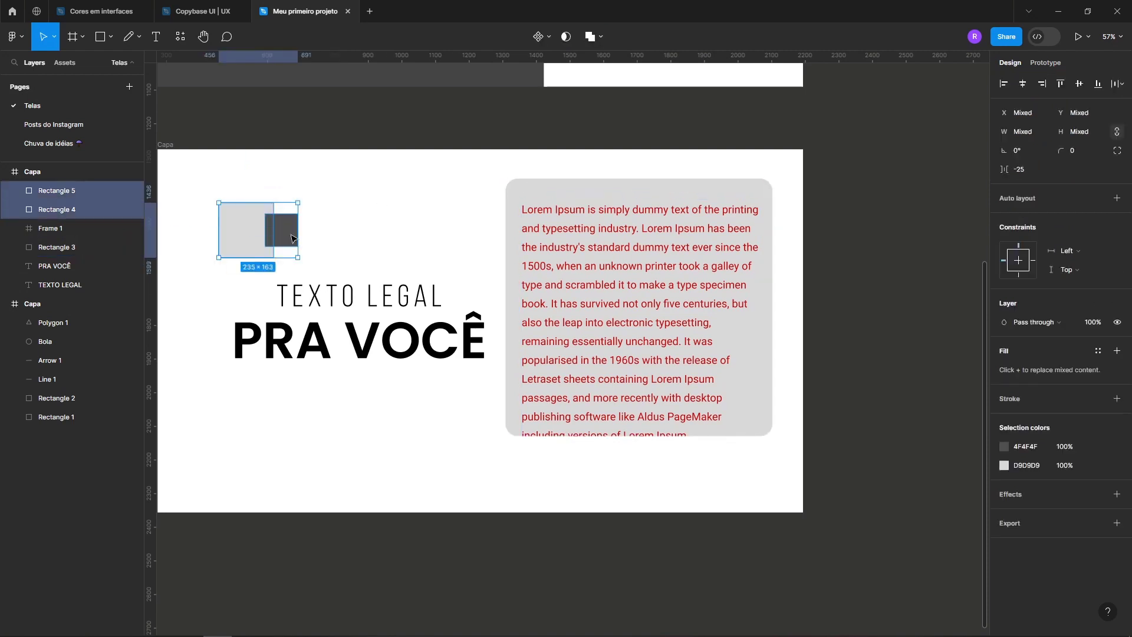
key(Delete)
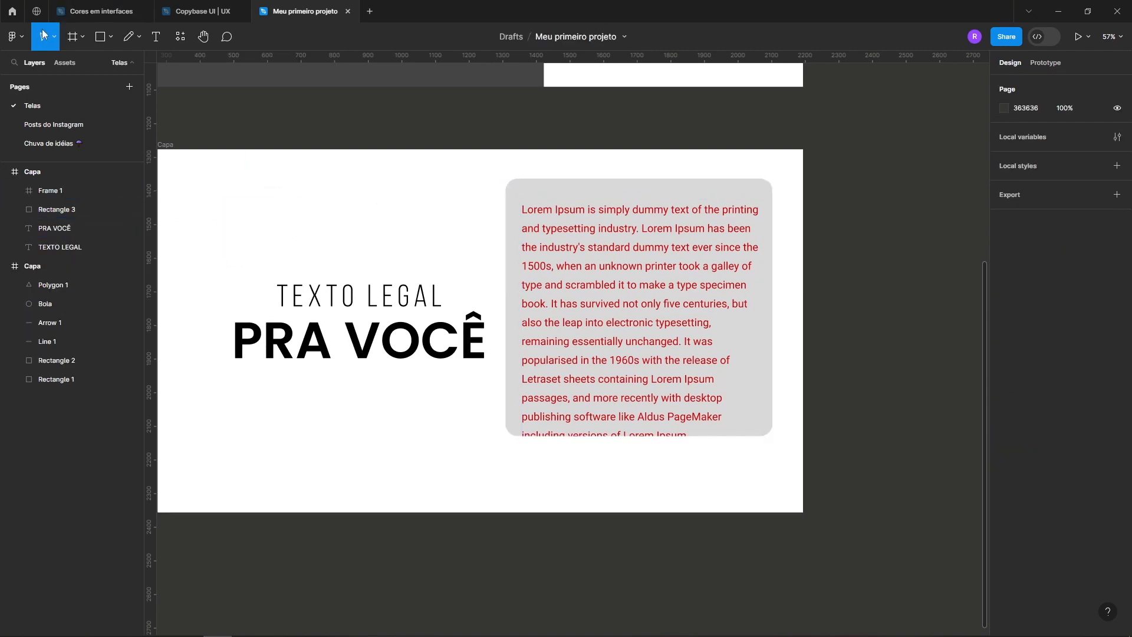
Apply Distribute horizontal spacing to the TEXTO LEGAL and PRA VOCÊ texts.
click(13, 37)
mouse_move(61, 162)
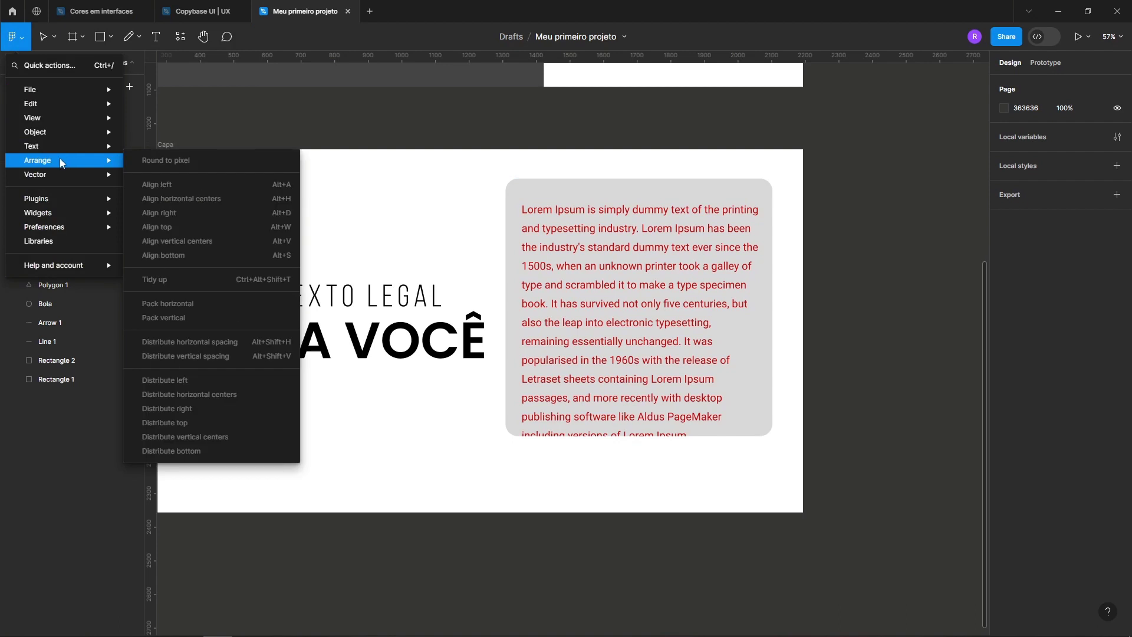
mouse_move(71, 138)
drag(378, 217, 413, 381)
click(13, 36)
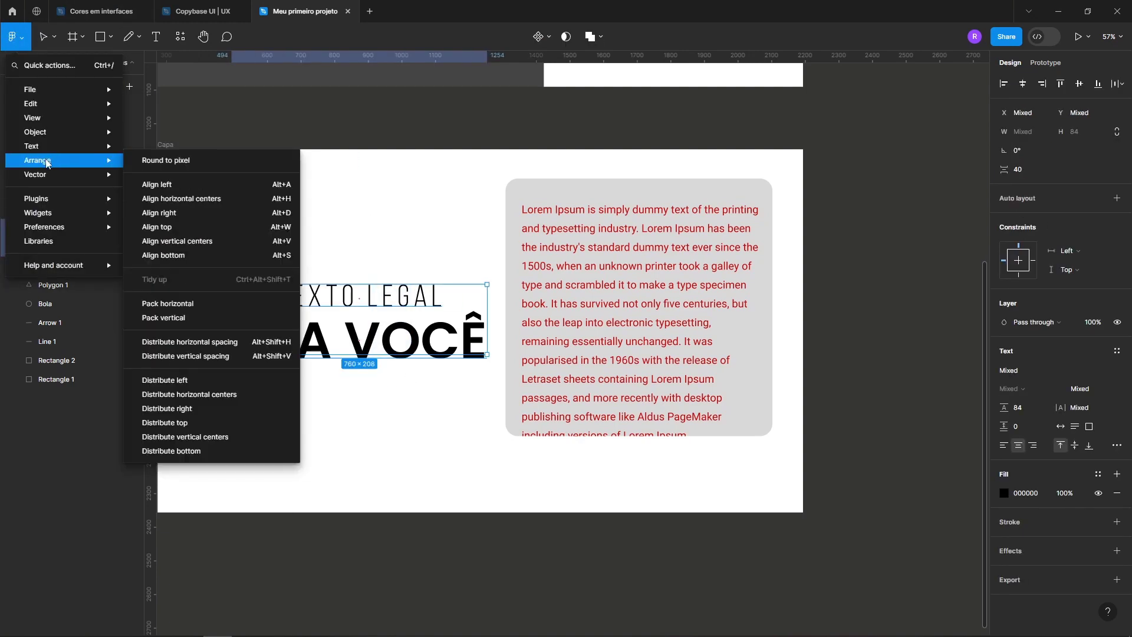
click(207, 343)
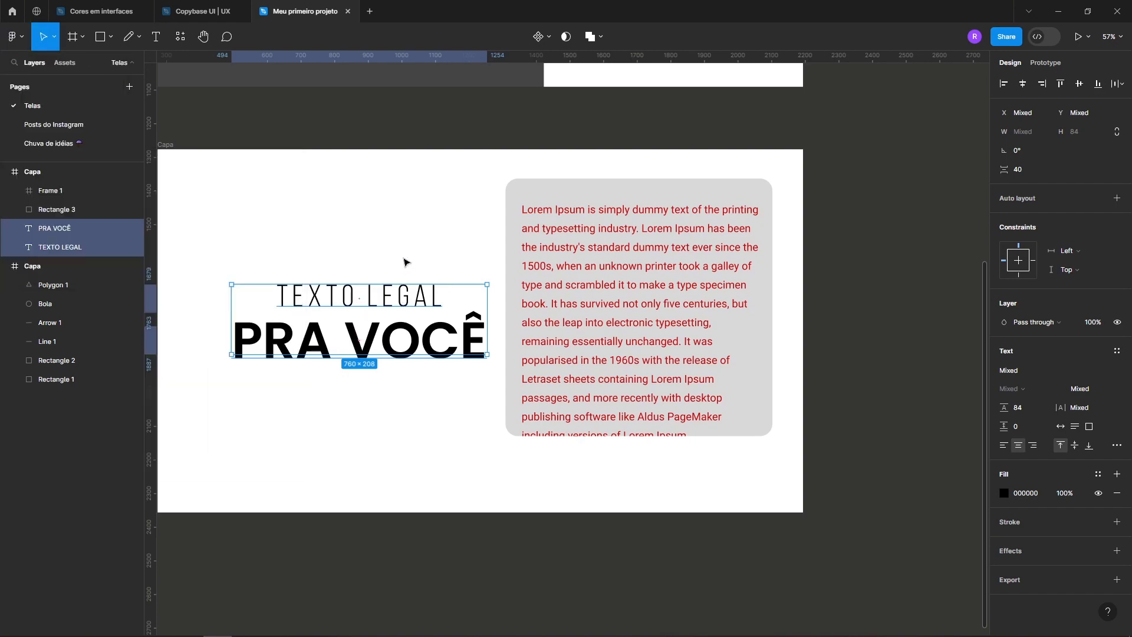
Move TEXTO LEGAL to the frame's left edge at X 0 and apply Distribute horizontal spacing to it and PRA VOCÊ.
drag(385, 300, 288, 302)
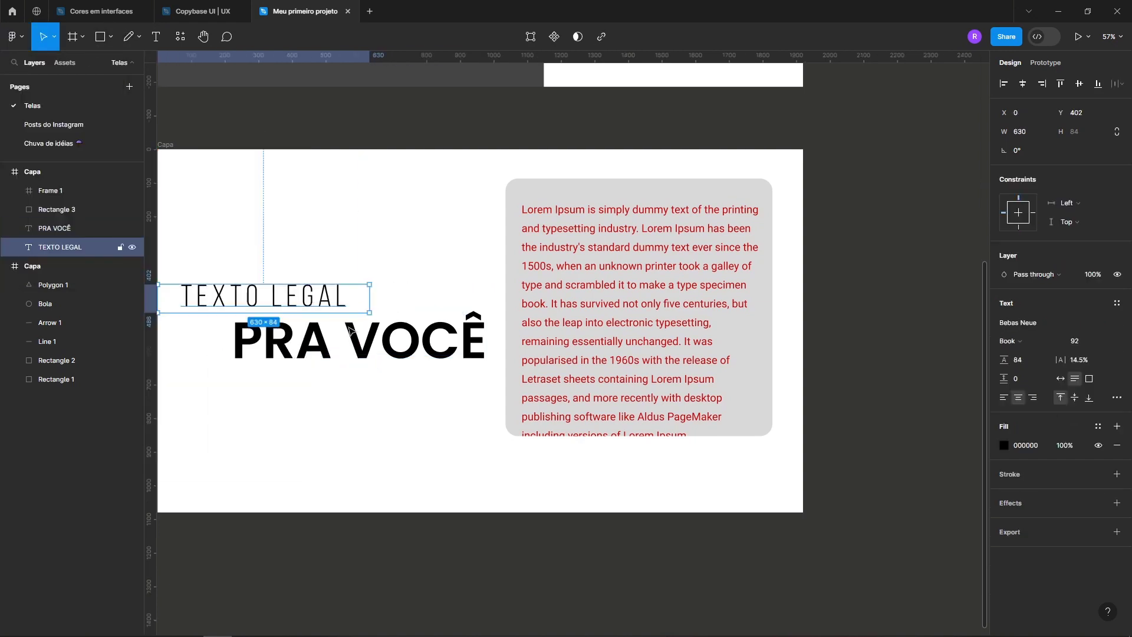
shift+click(361, 342)
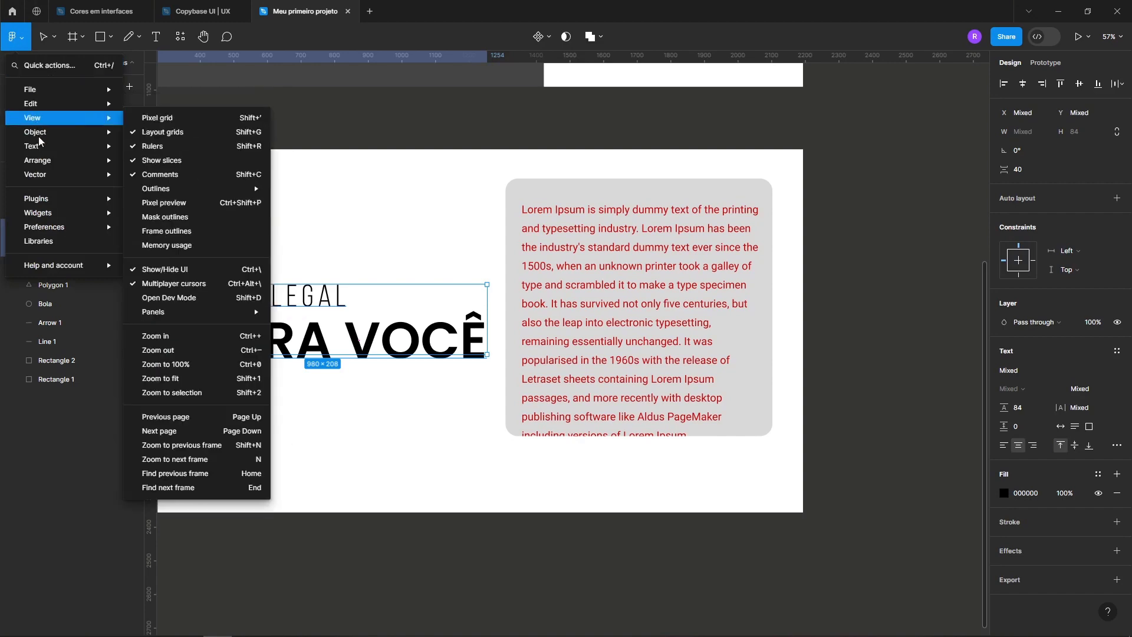
mouse_move(40, 160)
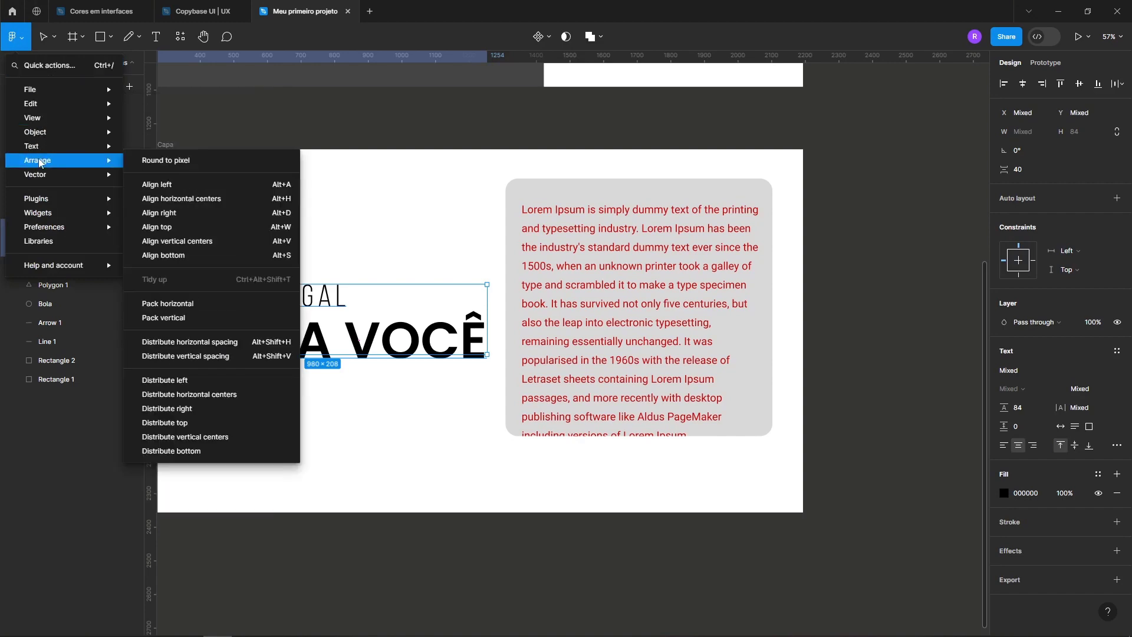
click(181, 347)
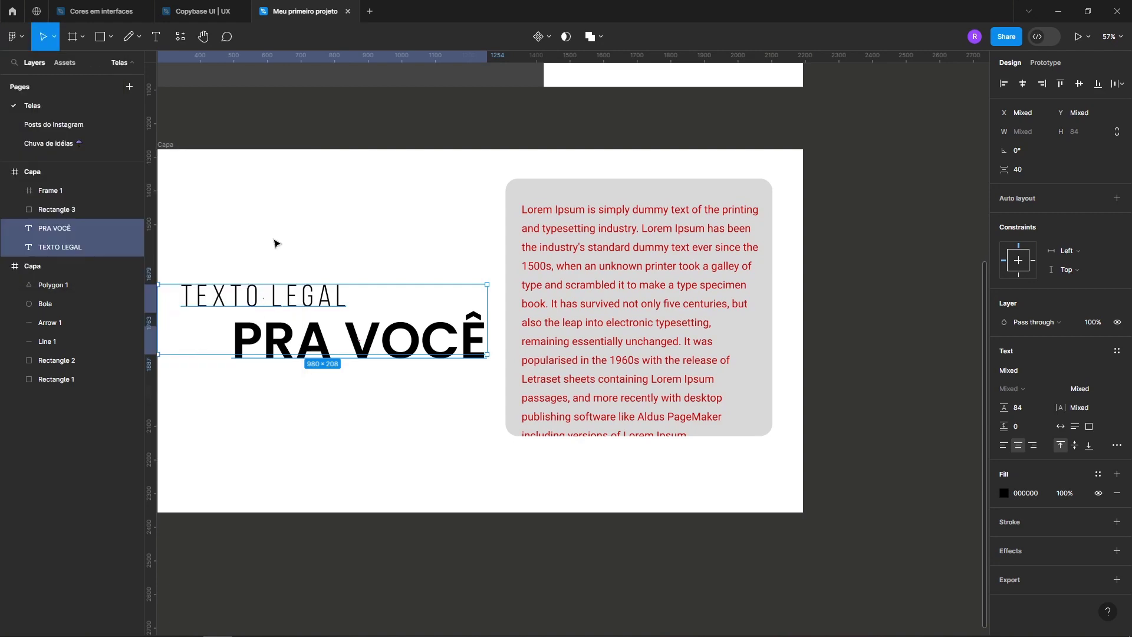
drag(361, 229, 561, 218)
click(670, 244)
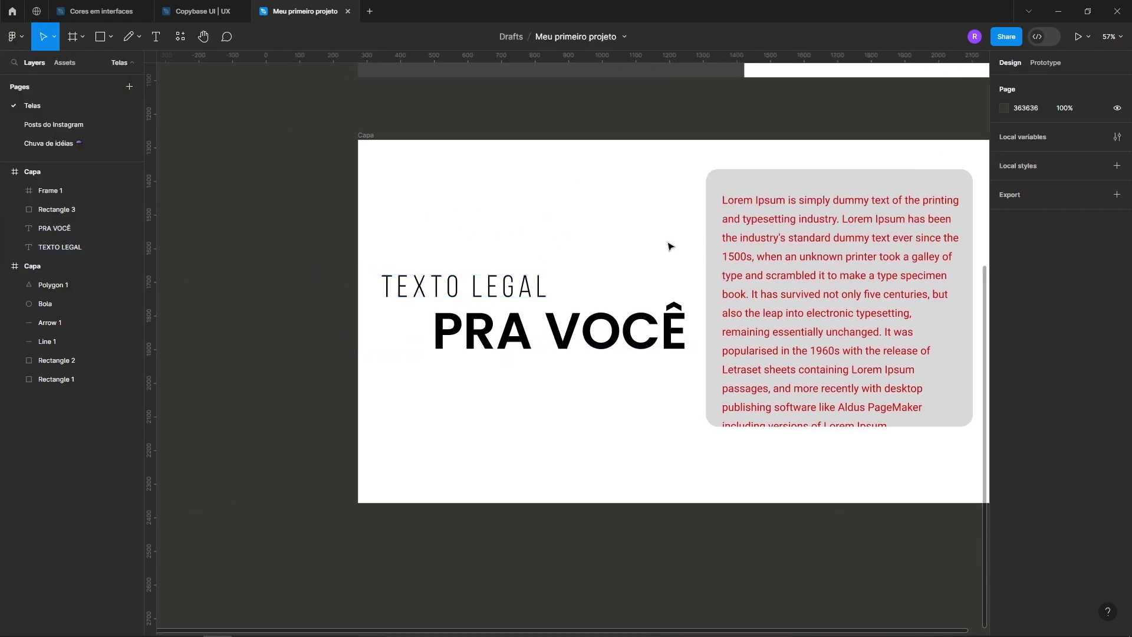
Draw a 102 × 102 square above TEXTO LEGAL and duplicate it into three squares, with the middle one lower.
drag(438, 221, 610, 454)
click(431, 161)
key(r)
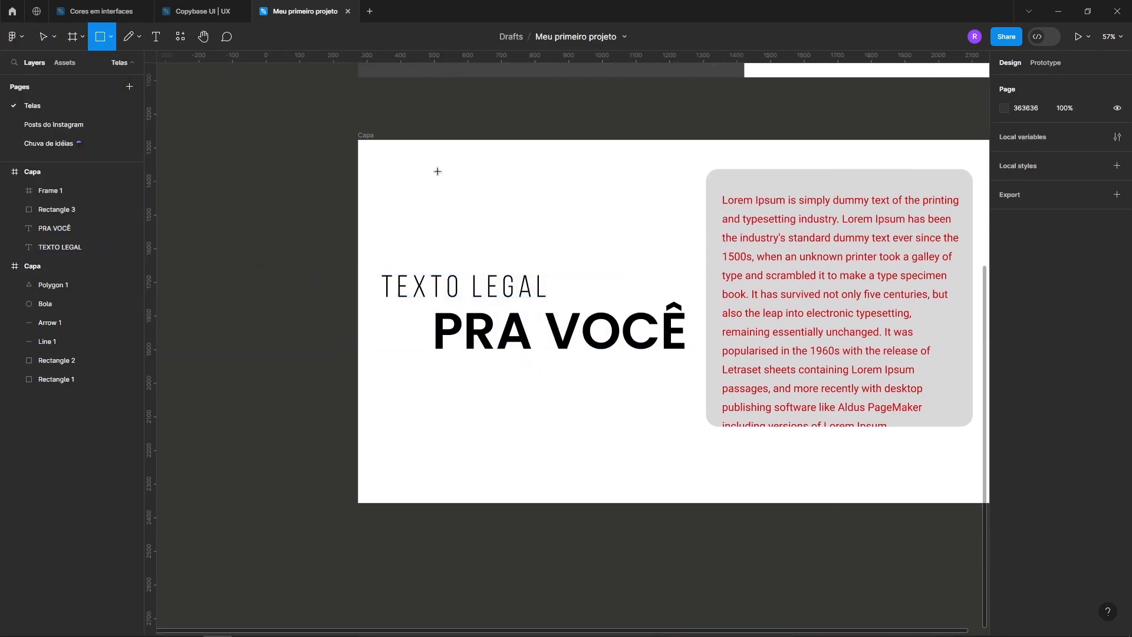
mouse_move(441, 173)
mouse_down()
mouse_move(475, 207)
mouse_move(509, 206)
mouse_move(443, 178)
mouse_move(558, 186)
mouse_move(548, 190)
mouse_up()
key(ctrl+d)
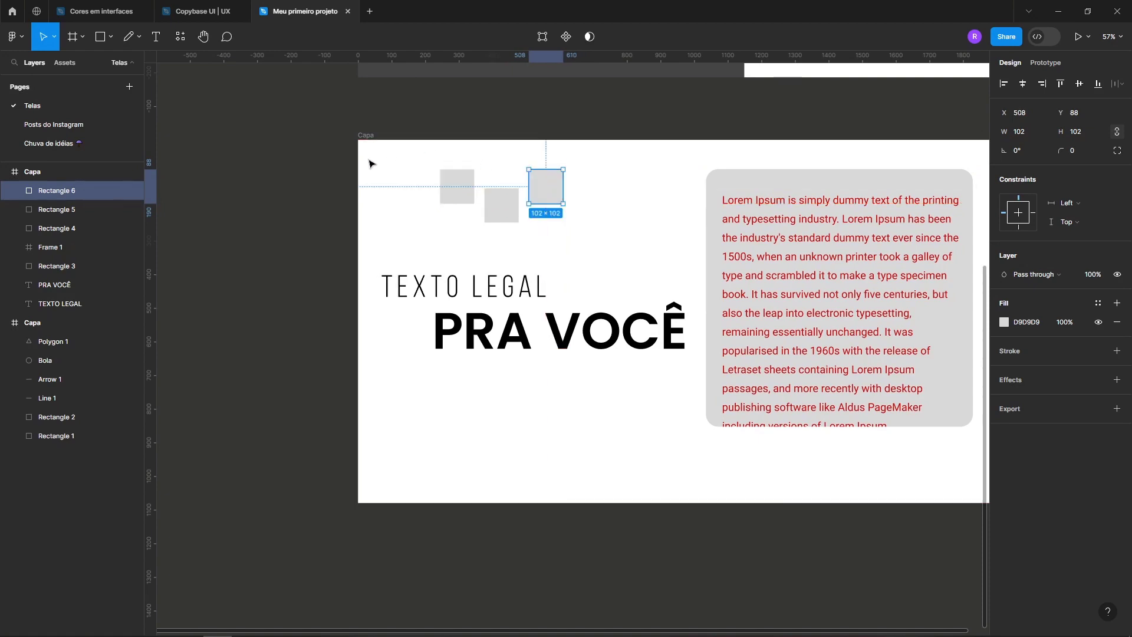
Select the three squares and widen the horizontal spacing between them to 39.
drag(369, 163, 647, 253)
scroll(478, 168, up, 5)
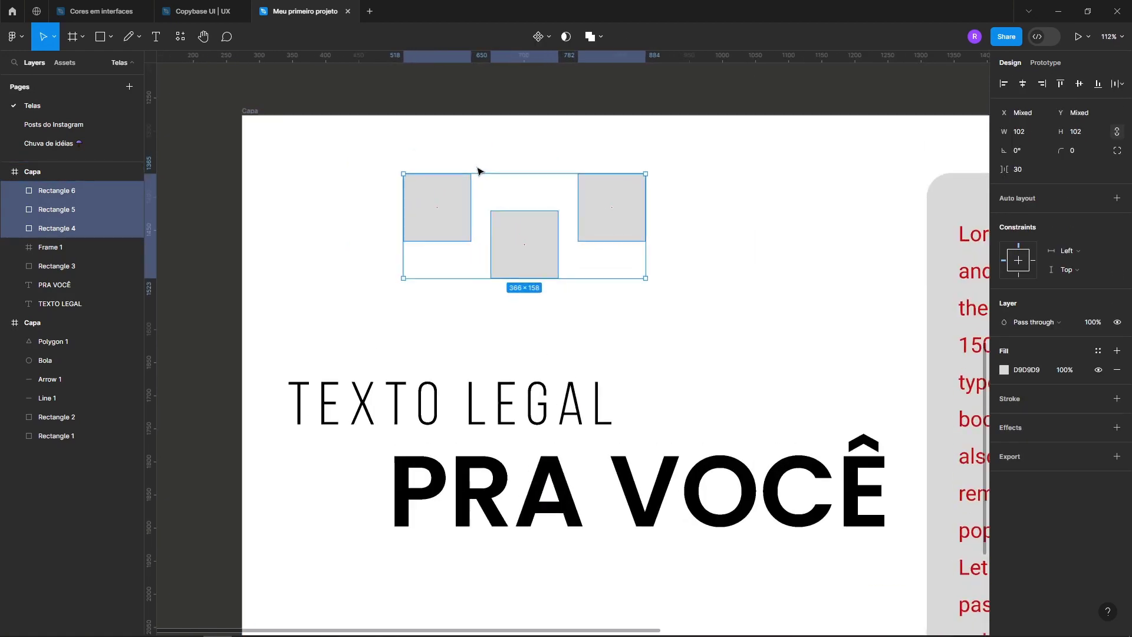
scroll(479, 171, up, 3)
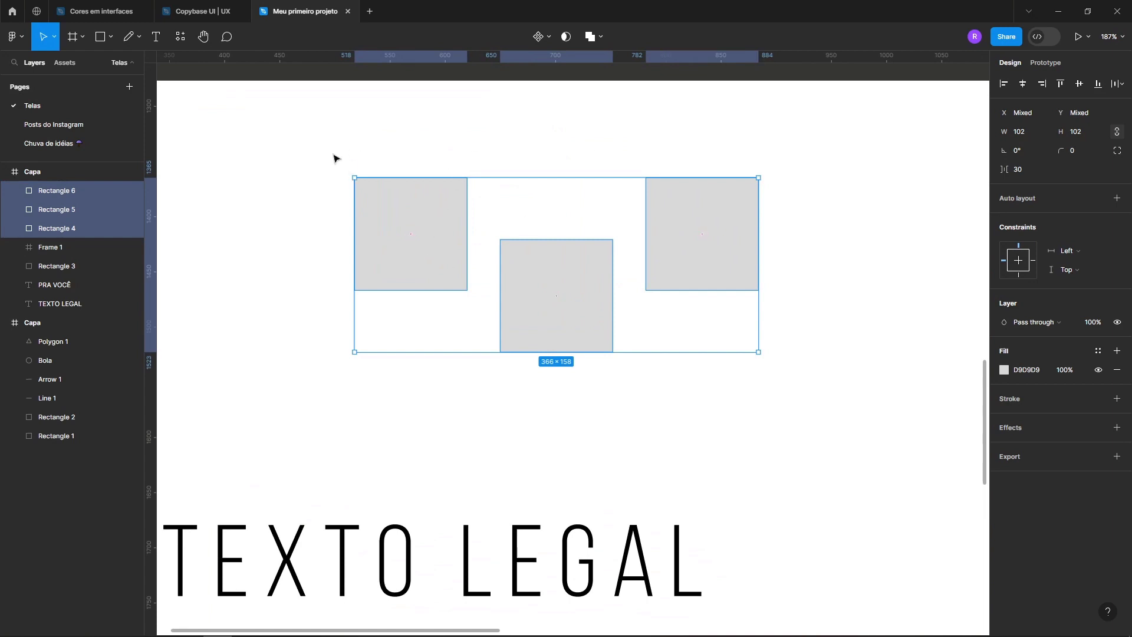
drag(318, 132, 840, 391)
mouse_move(489, 267)
mouse_down()
mouse_move(501, 268)
mouse_move(493, 266)
mouse_up()
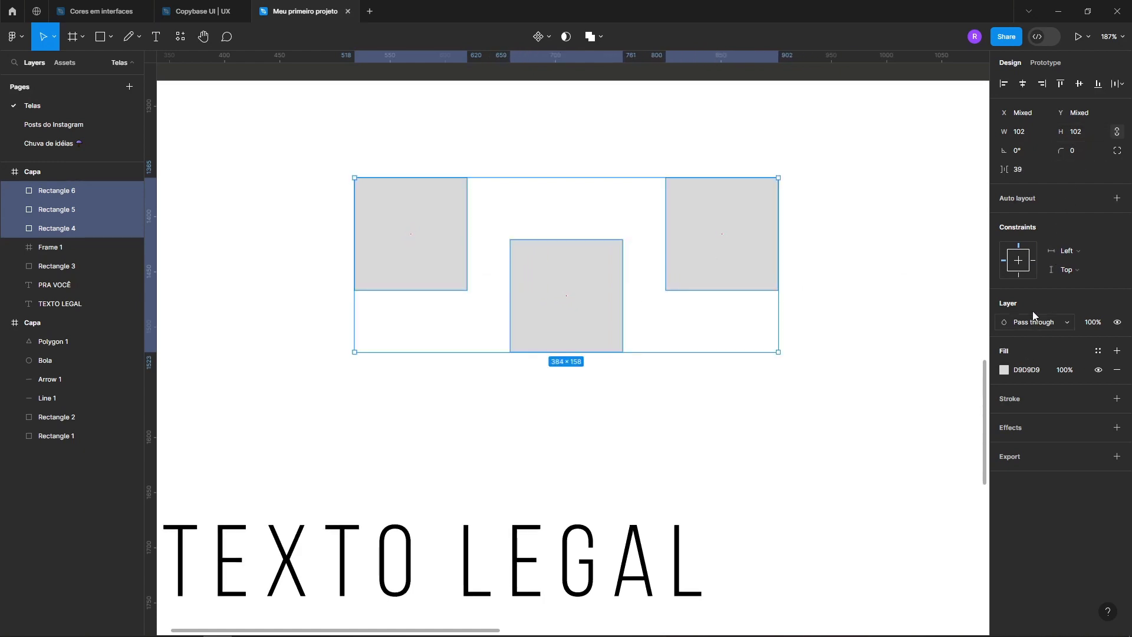
Try aligning the three squares by their vertical centers and undo it.
click(1079, 84)
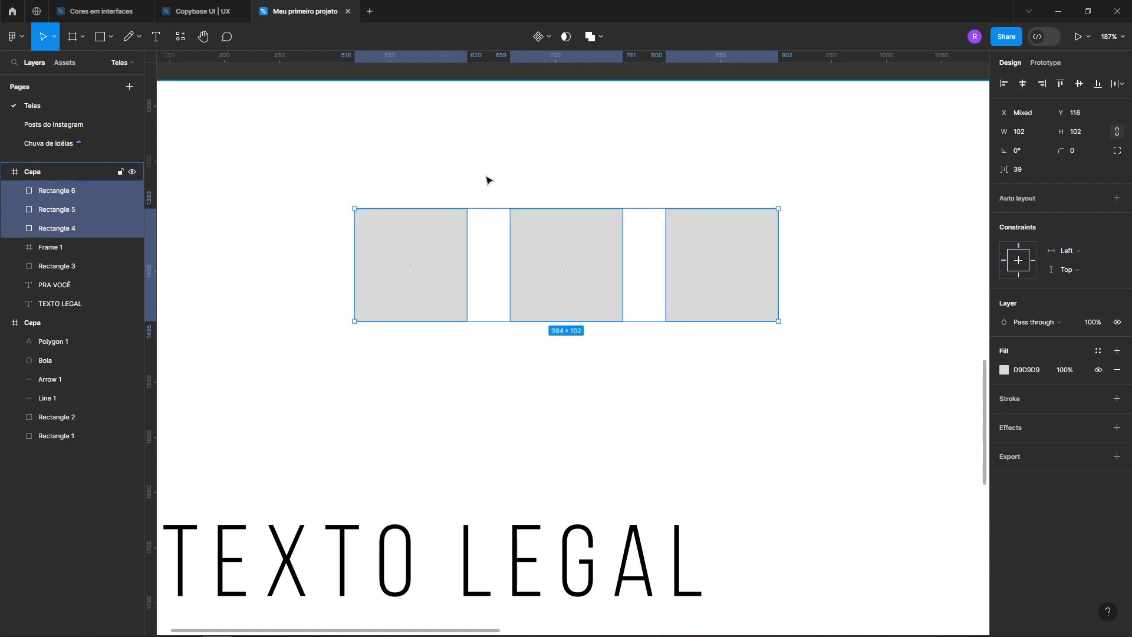
scroll(487, 183, down, 5)
key(ctrl+z)
Apply Distribute vertical spacing to the three squares.
click(10, 37)
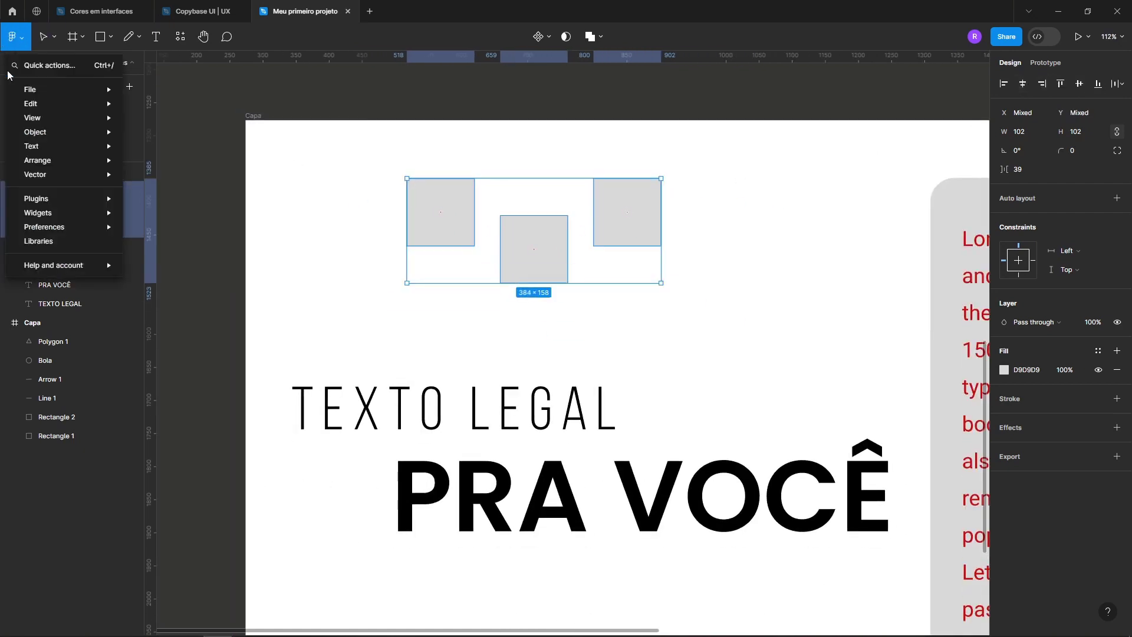
mouse_move(46, 161)
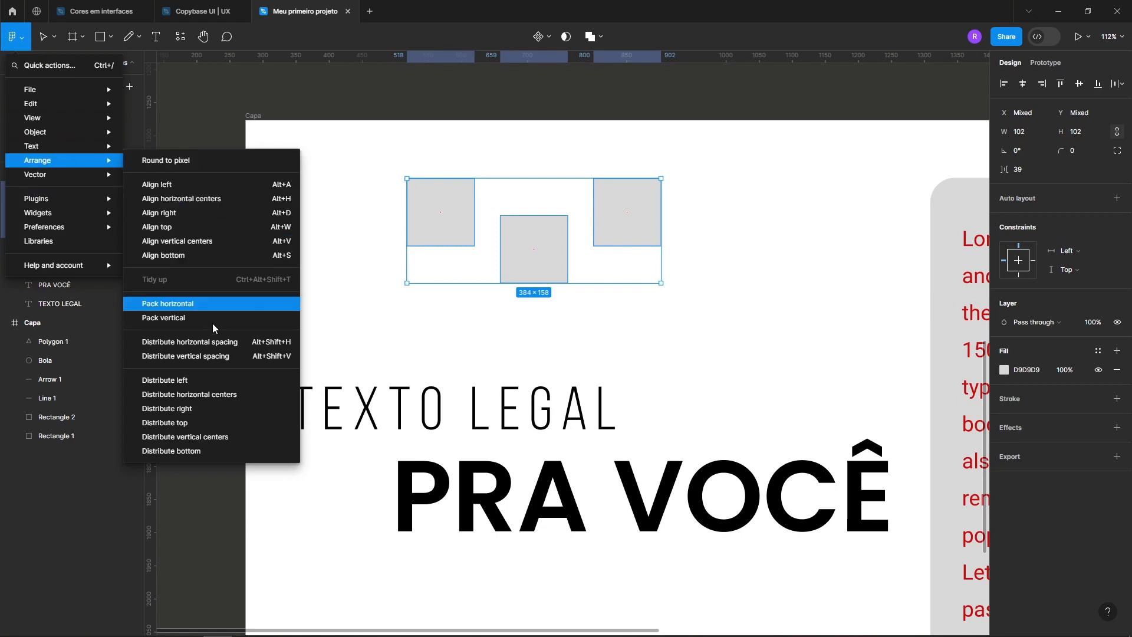
click(199, 353)
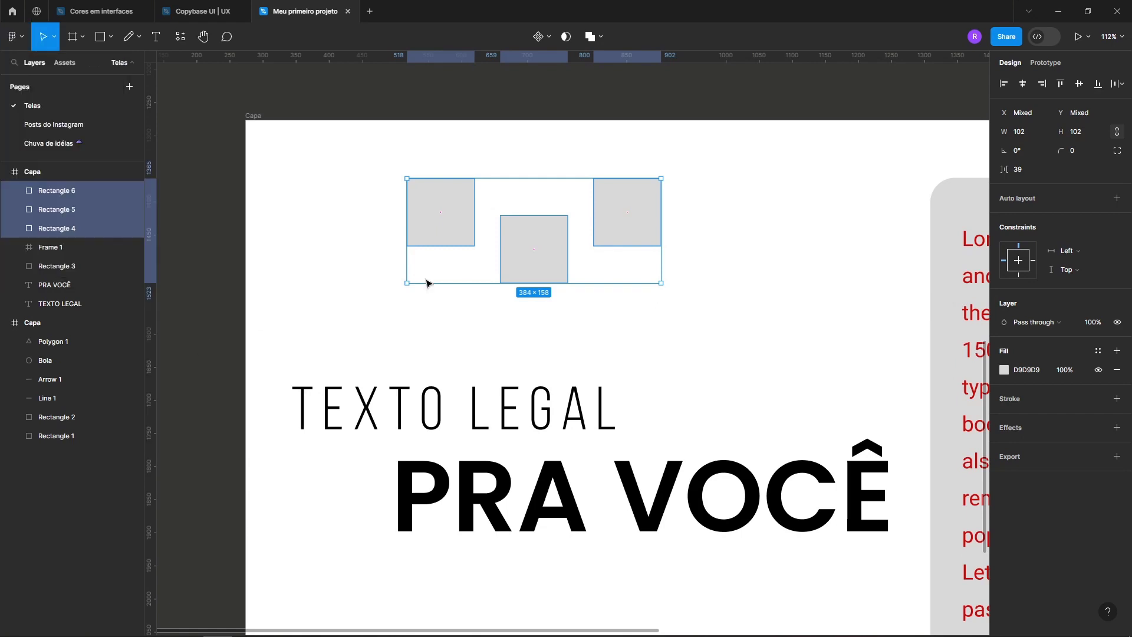
scroll(536, 228, down, 5)
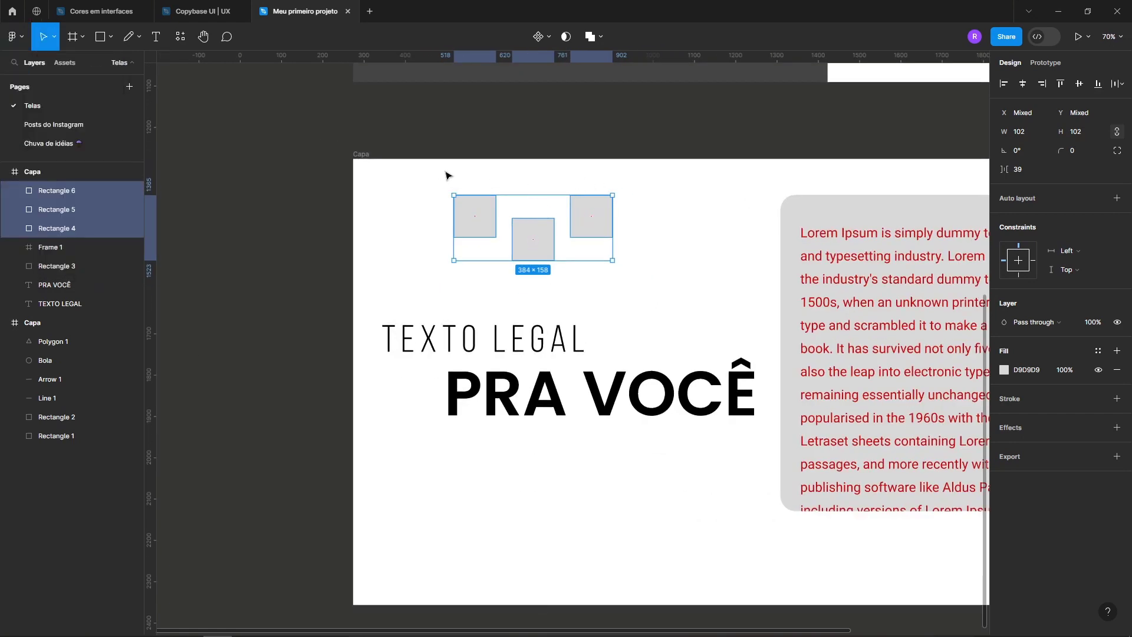
key(ctrl+z)
key(ctrl+shift+z)
Apply Distribute left to the three squares.
click(13, 36)
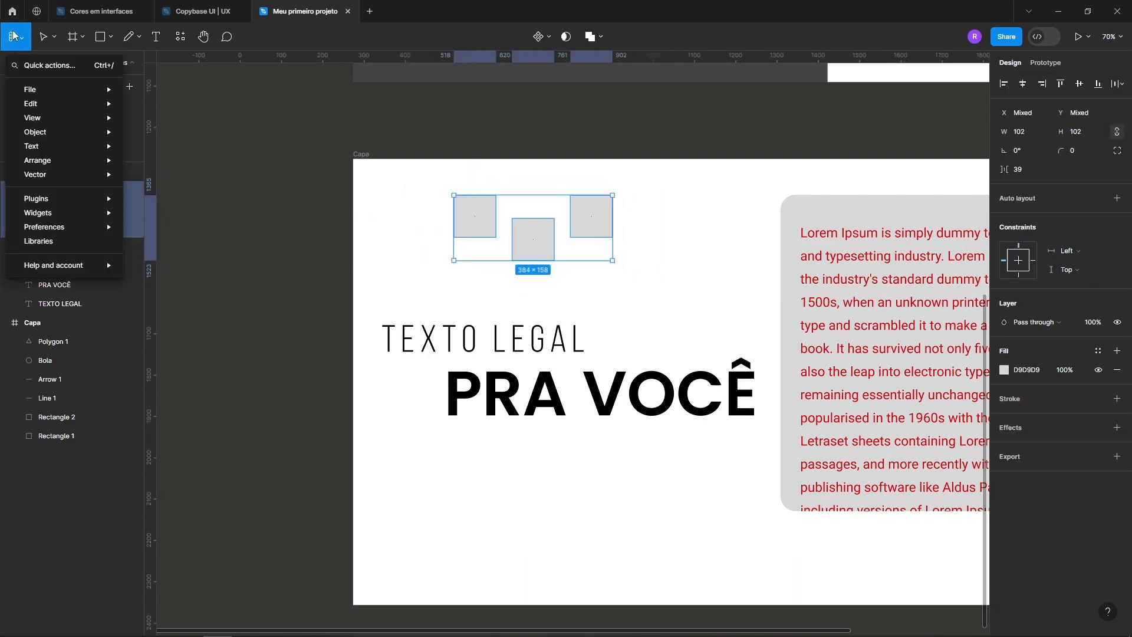
mouse_move(54, 162)
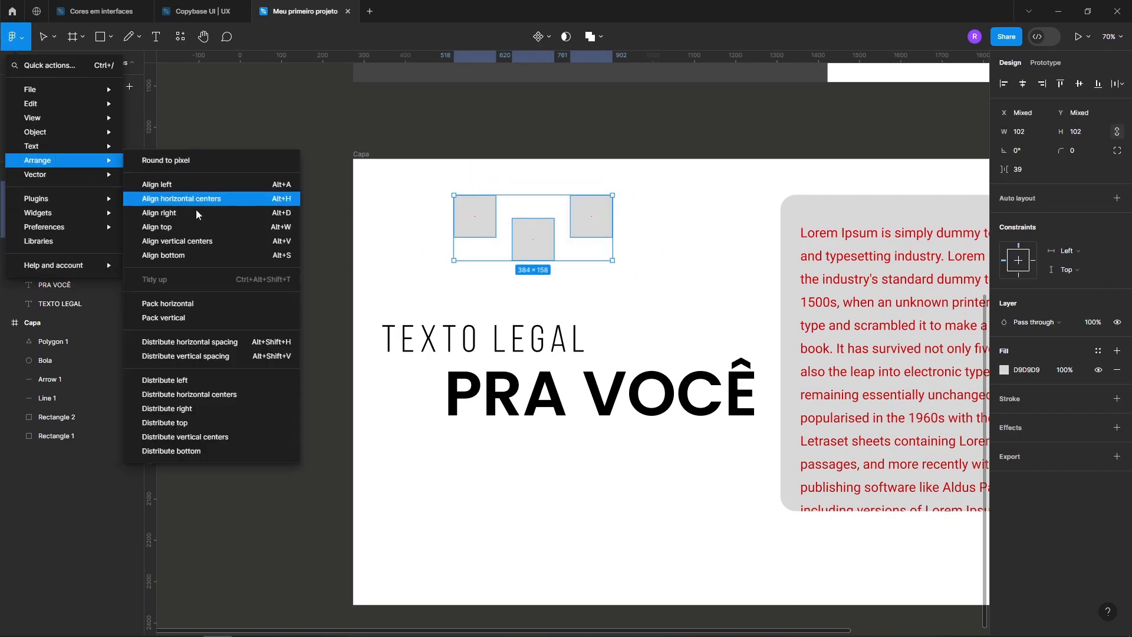
click(197, 382)
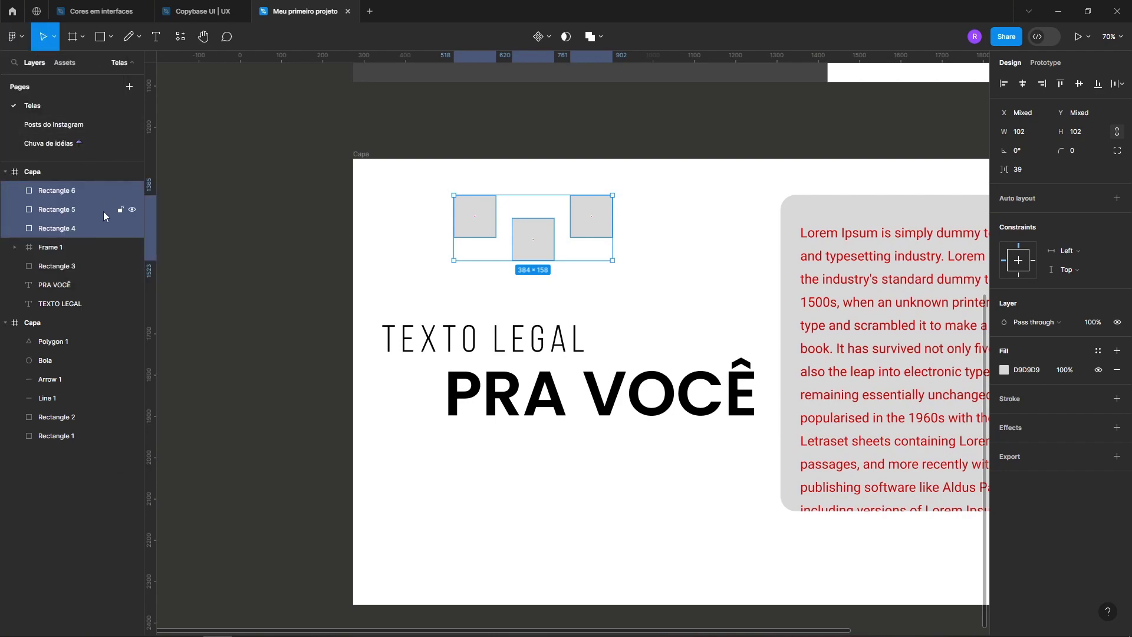
scroll(528, 210, down, 3)
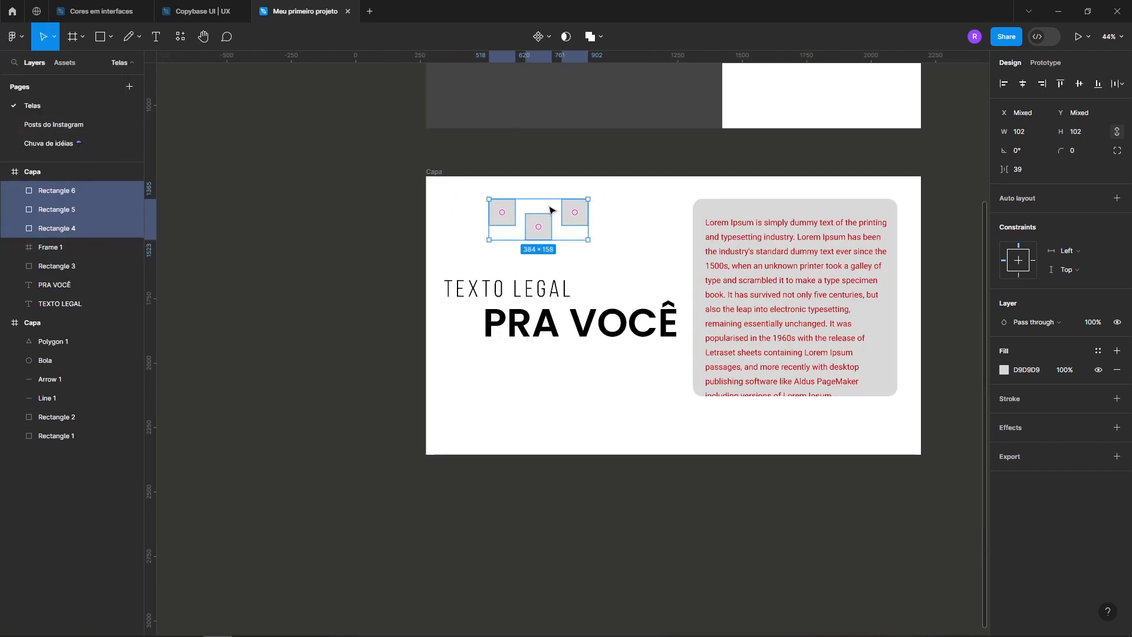
Reselect the three squares and examine the available Vector commands and installed plugins.
click(758, 214)
scroll(648, 218, right, 2)
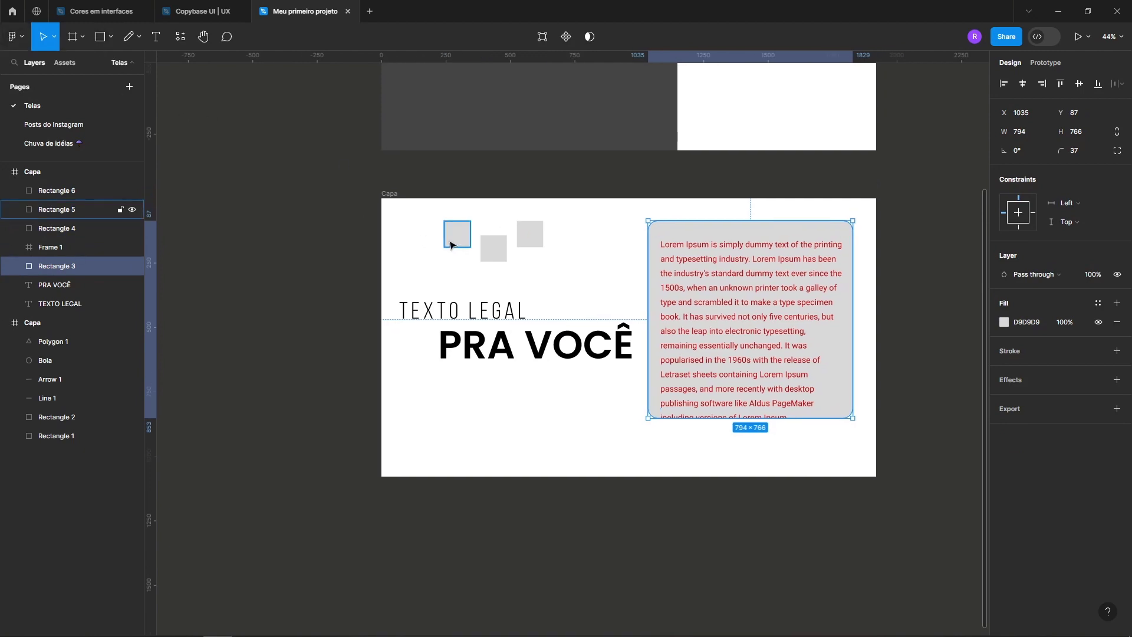
drag(555, 274, 354, 195)
click(15, 36)
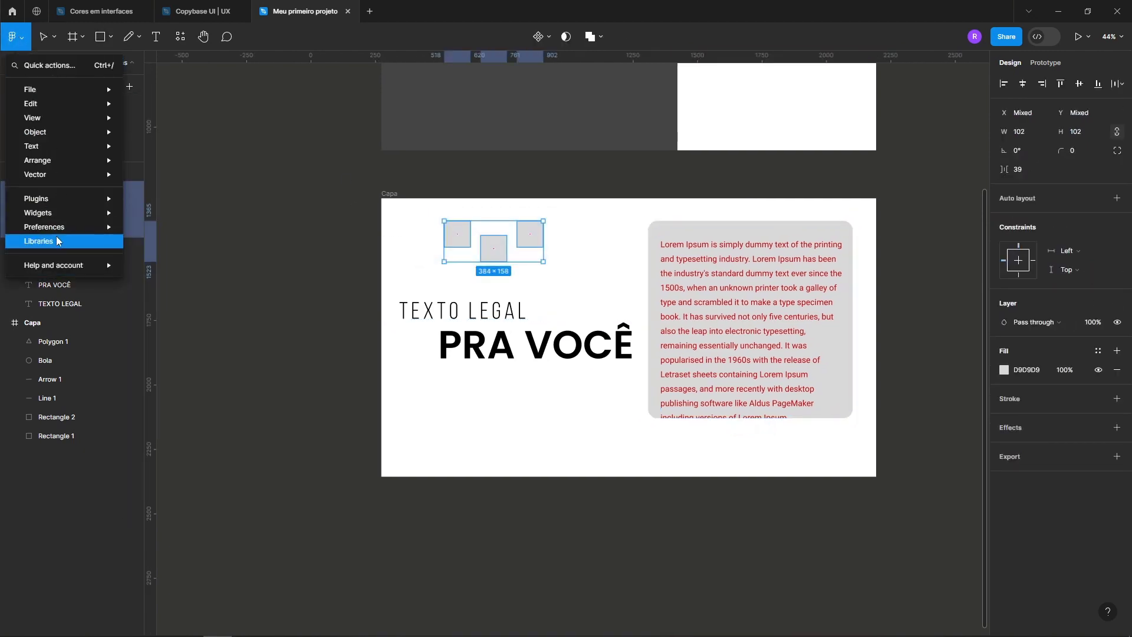
mouse_move(59, 229)
mouse_move(51, 174)
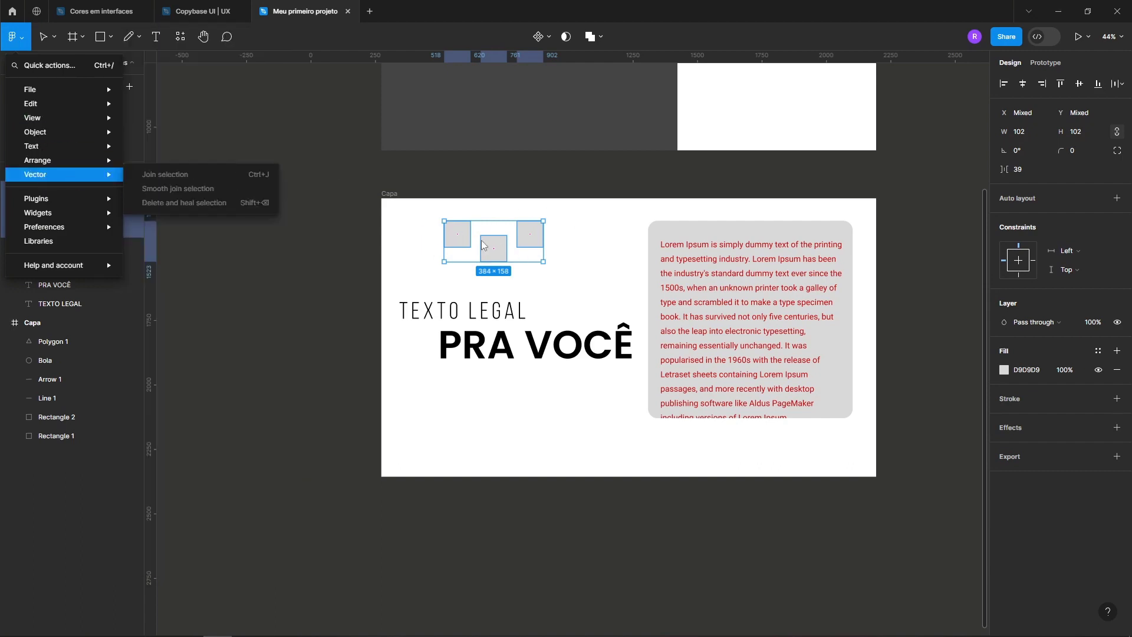
mouse_move(94, 191)
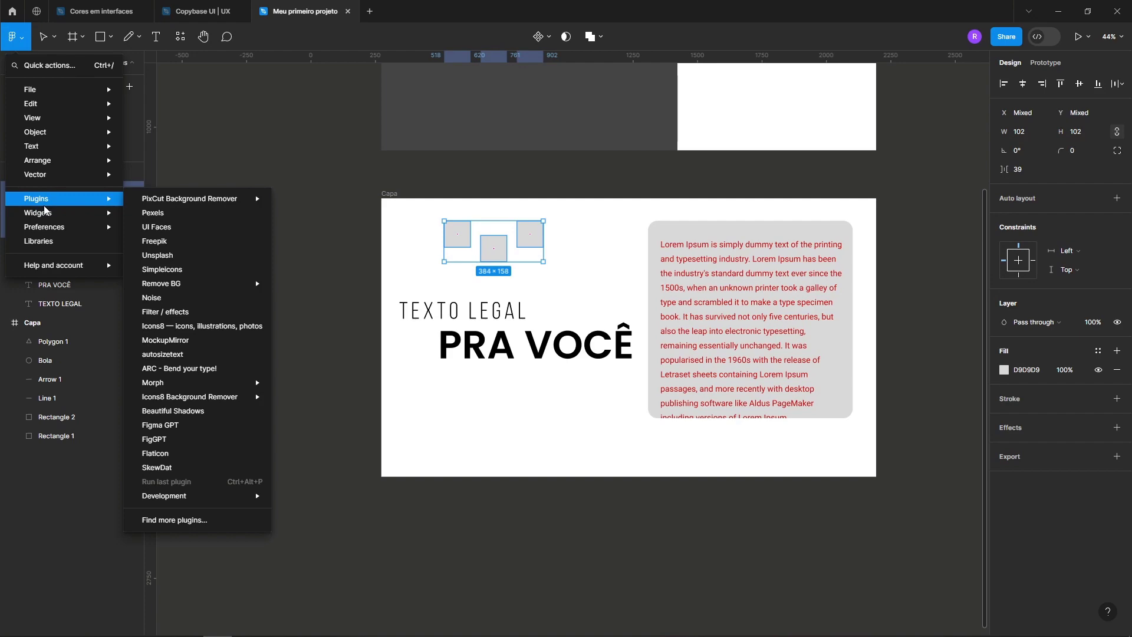
click(416, 190)
Round the leftmost square's corners to 18 and move it to about X 72, Y 77.
scroll(461, 211, up, 5)
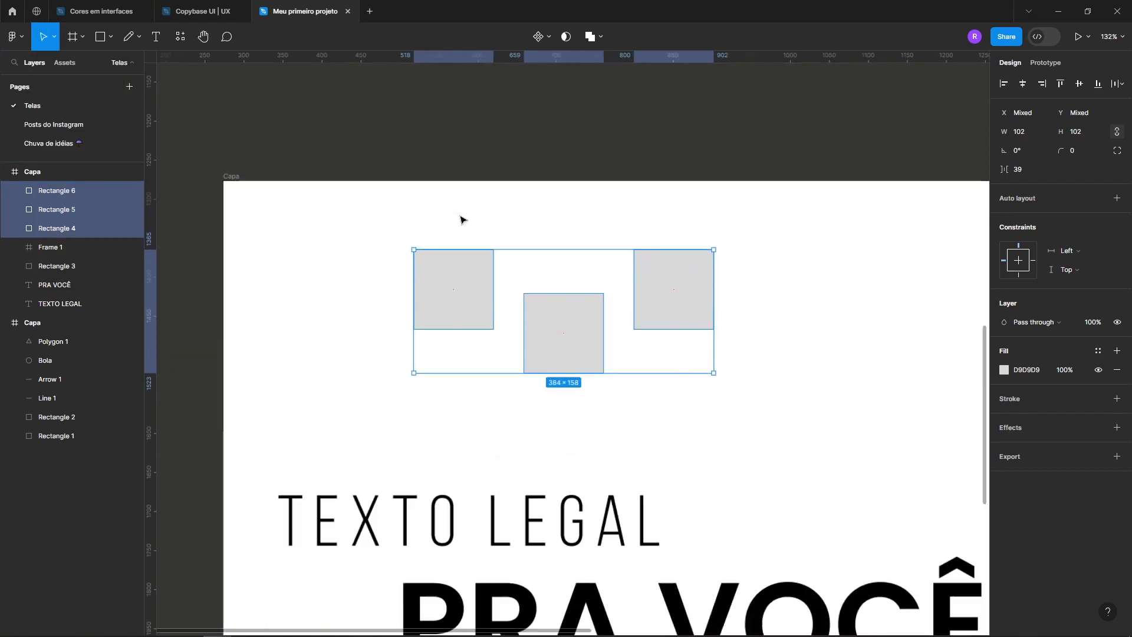
click(442, 307)
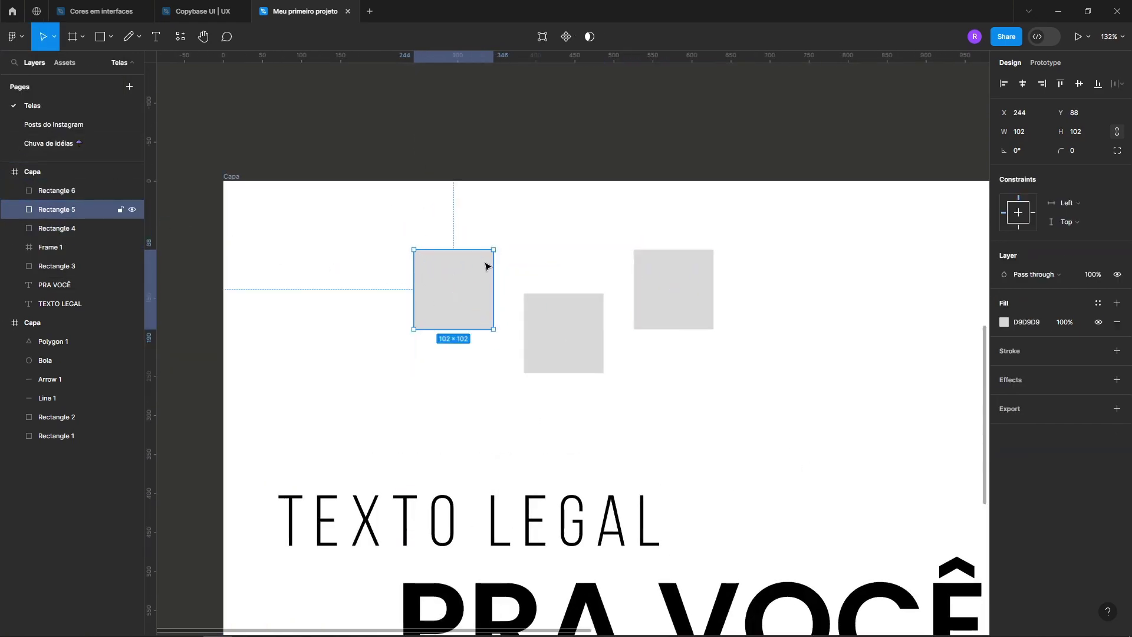
drag(488, 257, 329, 272)
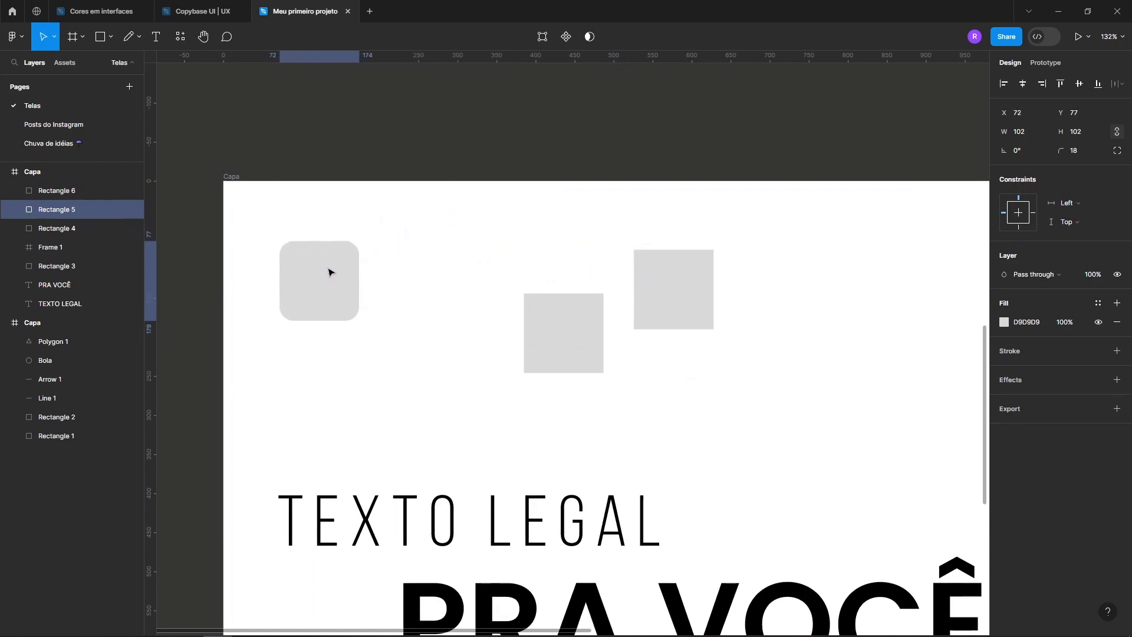
Add a drop shadow to the rounded square and place a copy without the shadow beside it at X 199.
click(1117, 380)
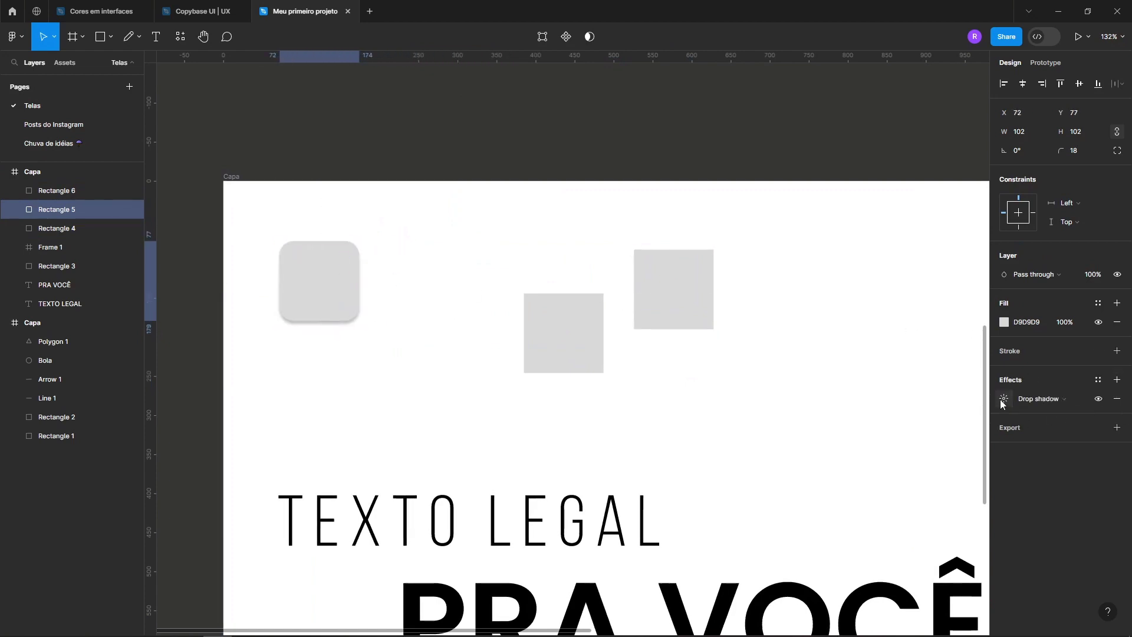
click(412, 350)
drag(346, 289, 446, 288)
click(1117, 399)
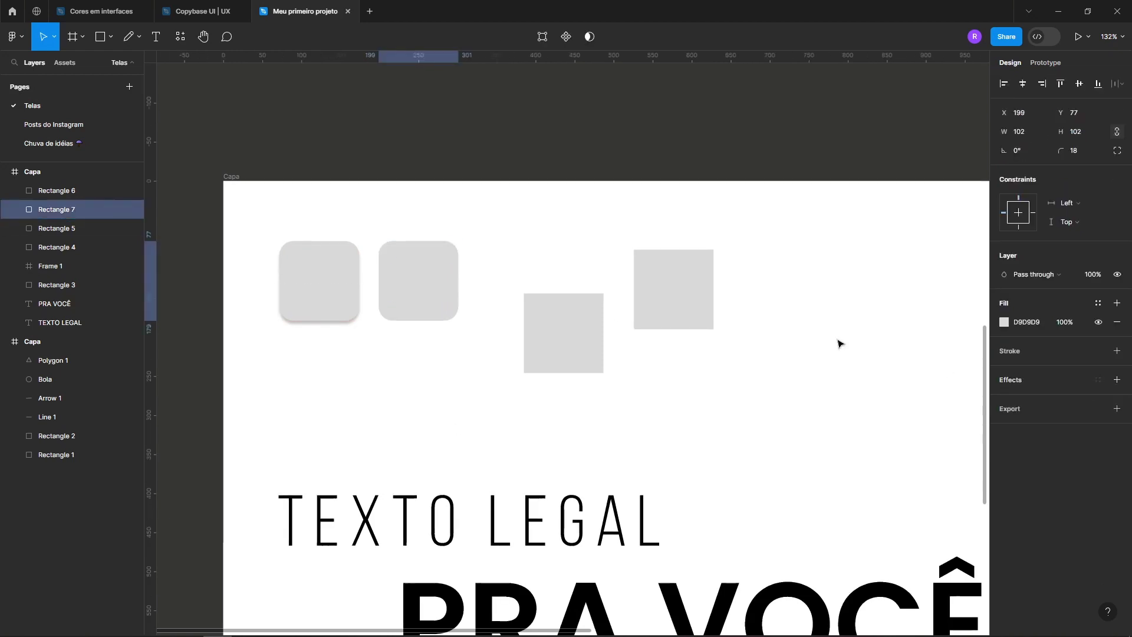
scroll(356, 248, up, 5)
click(594, 239)
Set the fill of both rounded squares to white, FFFFFF.
click(470, 318)
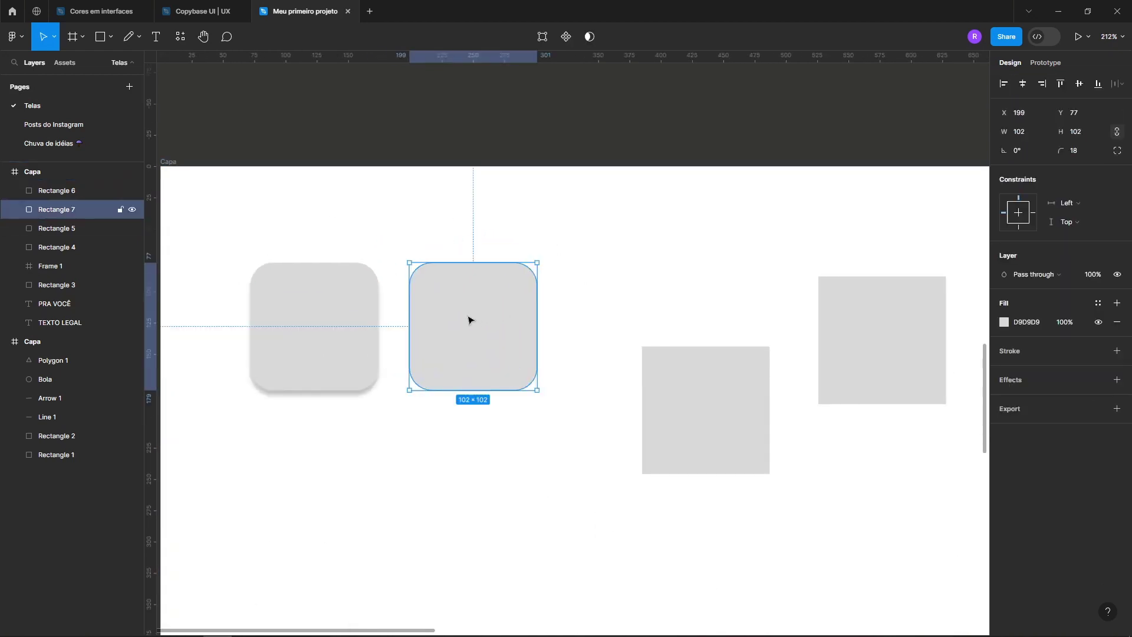
shift+click(315, 328)
click(1004, 370)
drag(850, 379, 657, 240)
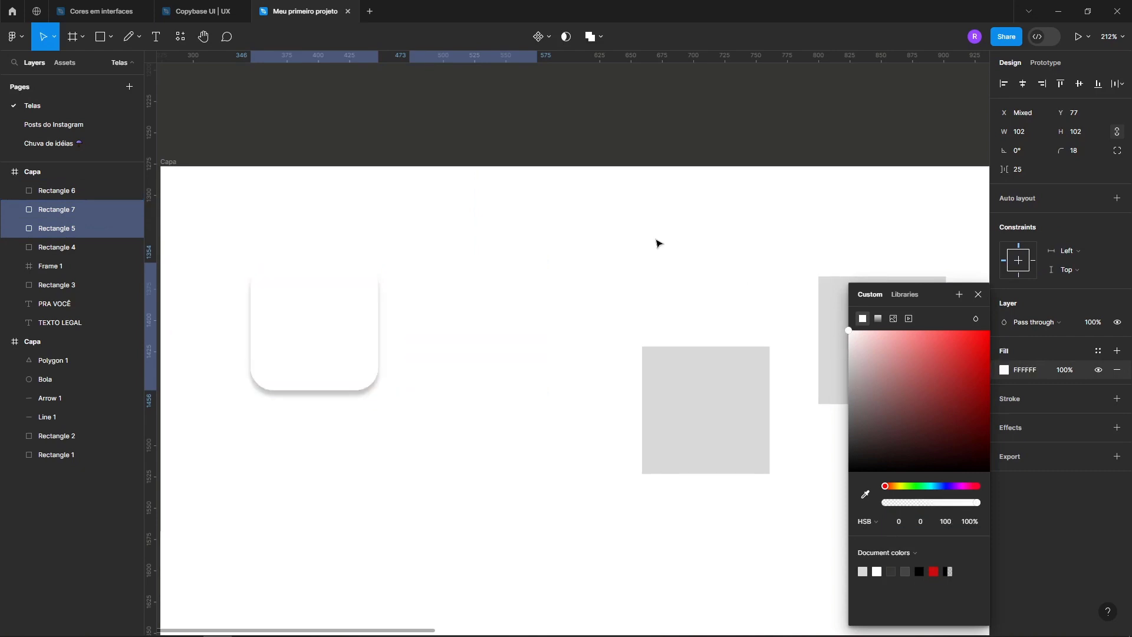
click(619, 384)
Change the fill of both rounded squares to the off-white F8F5F5.
click(323, 316)
shift+click(458, 313)
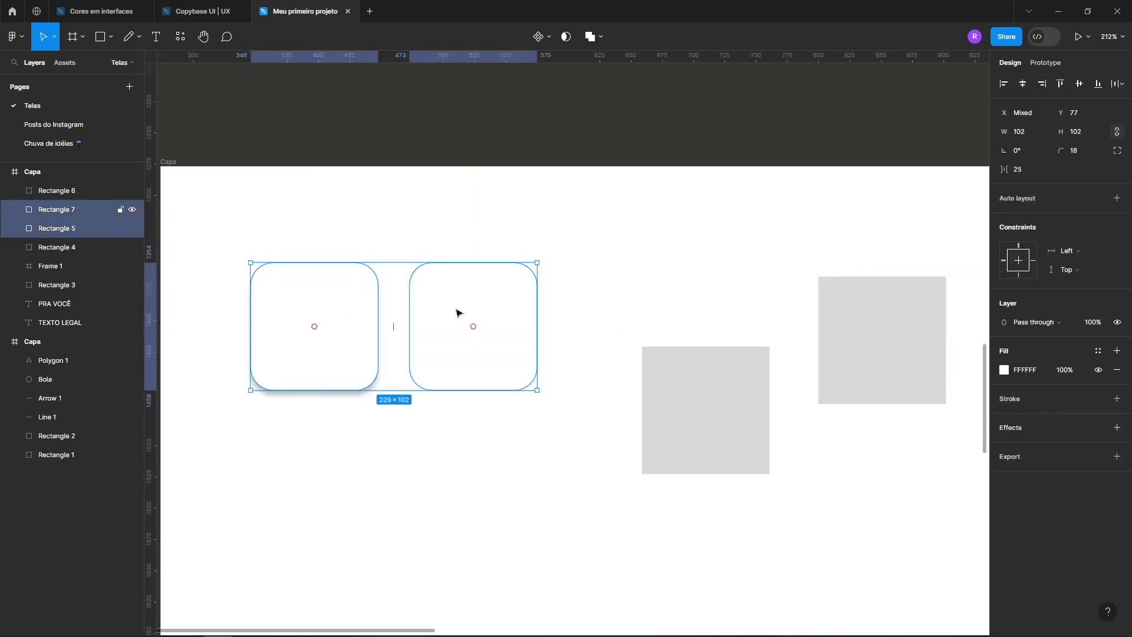
click(1004, 369)
click(850, 338)
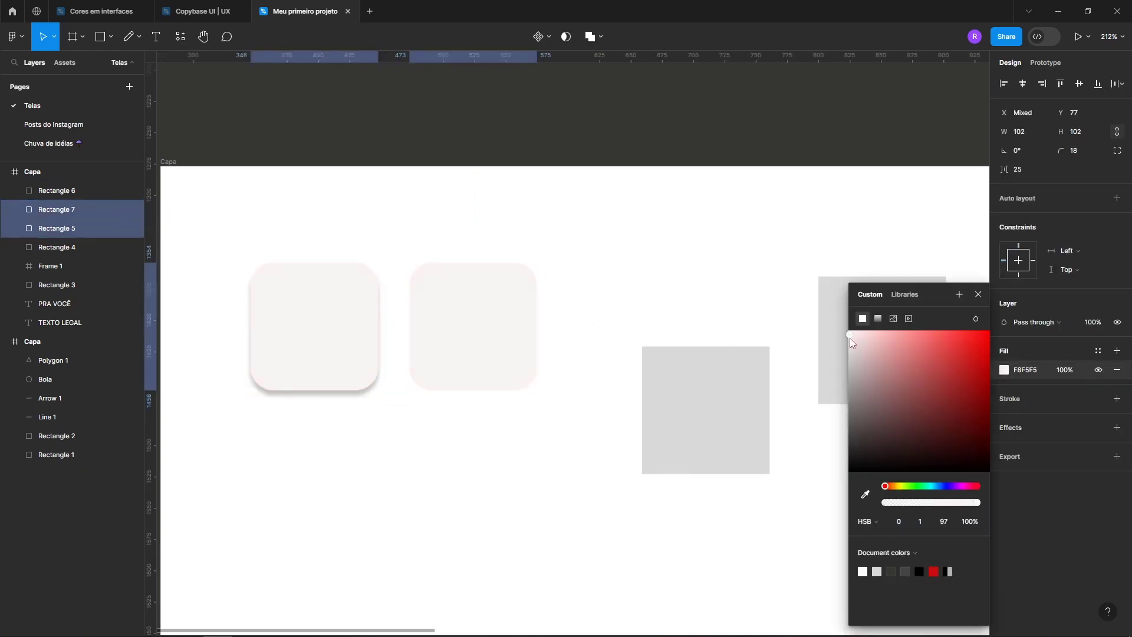
click(564, 246)
scroll(576, 265, down, 3)
scroll(576, 264, up, 3)
Set the drop shadow blur of the left rounded square to 14.
click(341, 344)
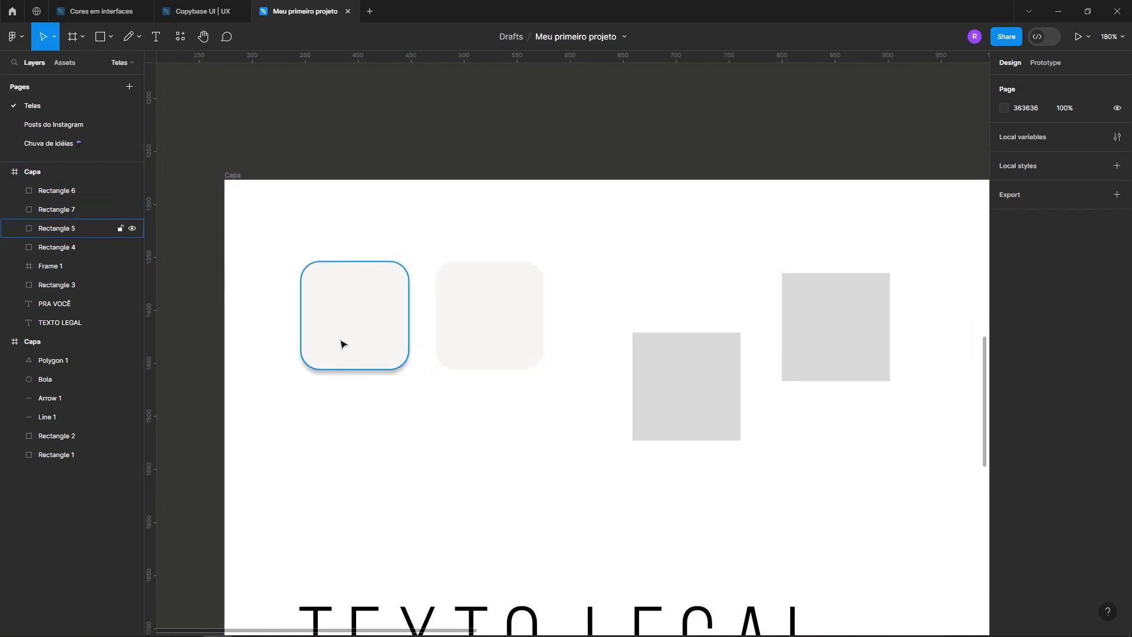
click(1004, 399)
click(951, 427)
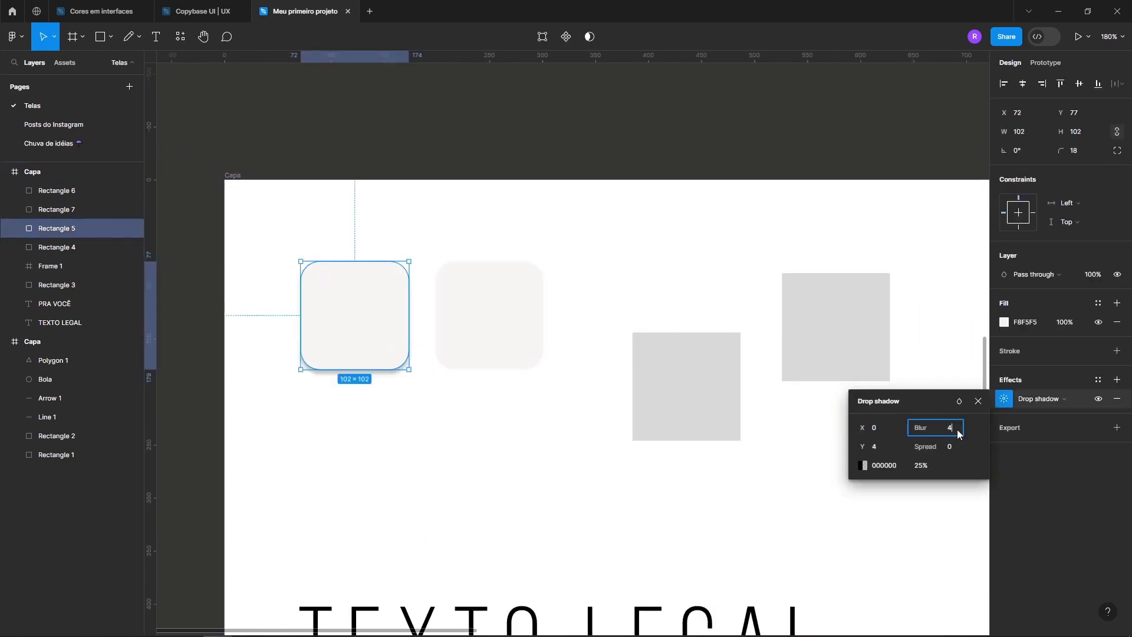
text(14)
key(Return)
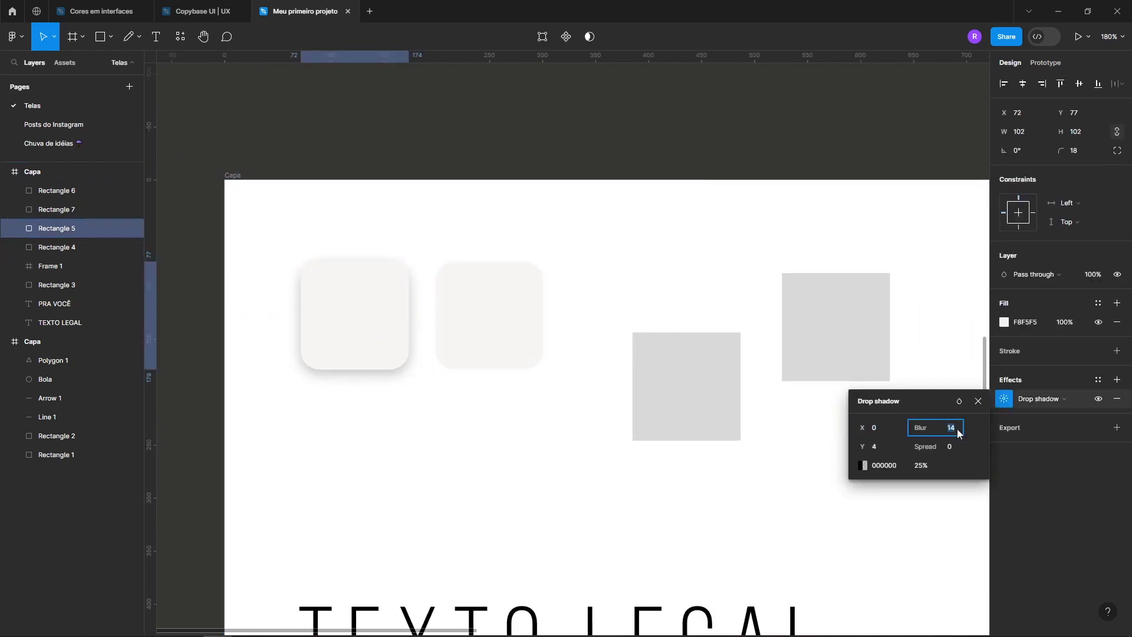
Run the Beautiful Shadows plugin on the right rounded square and move its light up and left, to a 54° angle and distance 118.
click(518, 295)
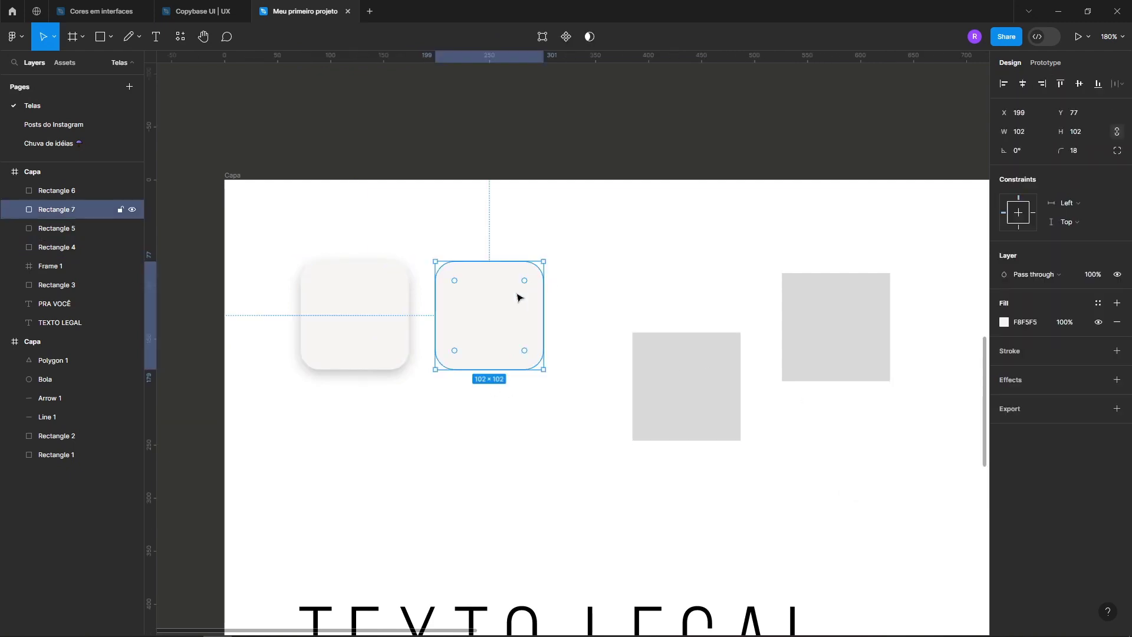
click(19, 40)
mouse_move(48, 205)
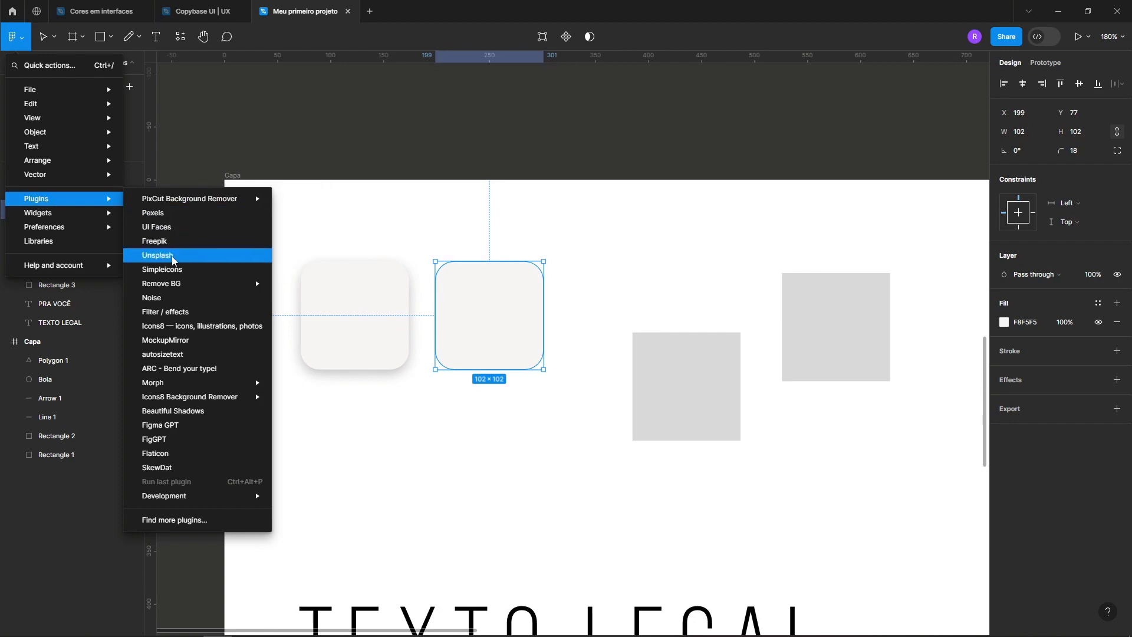
click(203, 411)
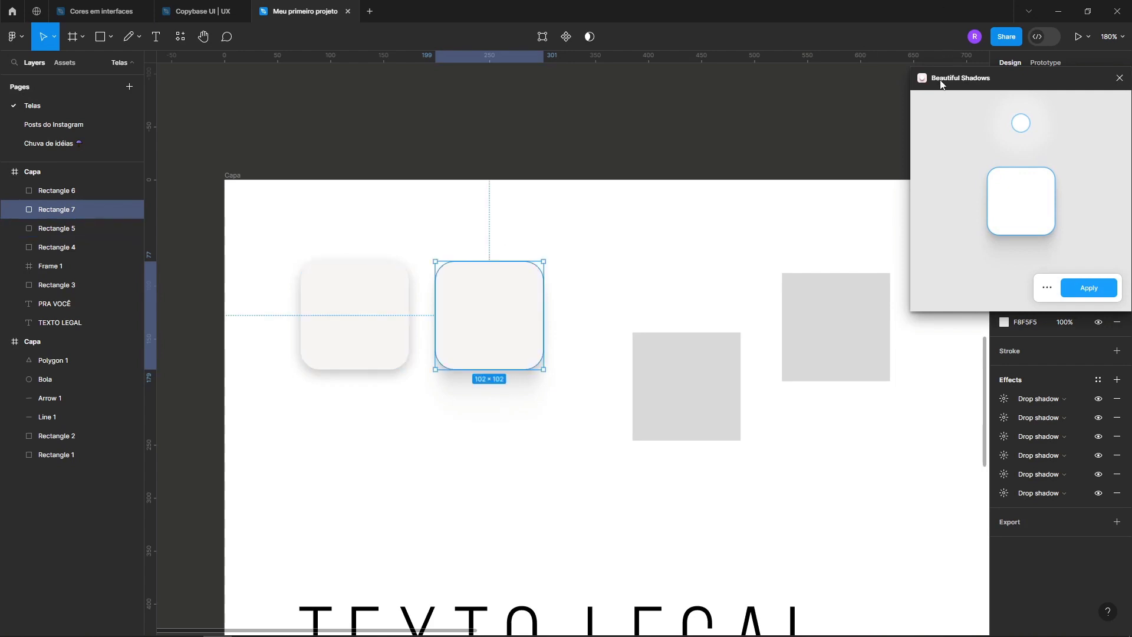
drag(942, 84, 639, 152)
drag(720, 189, 694, 199)
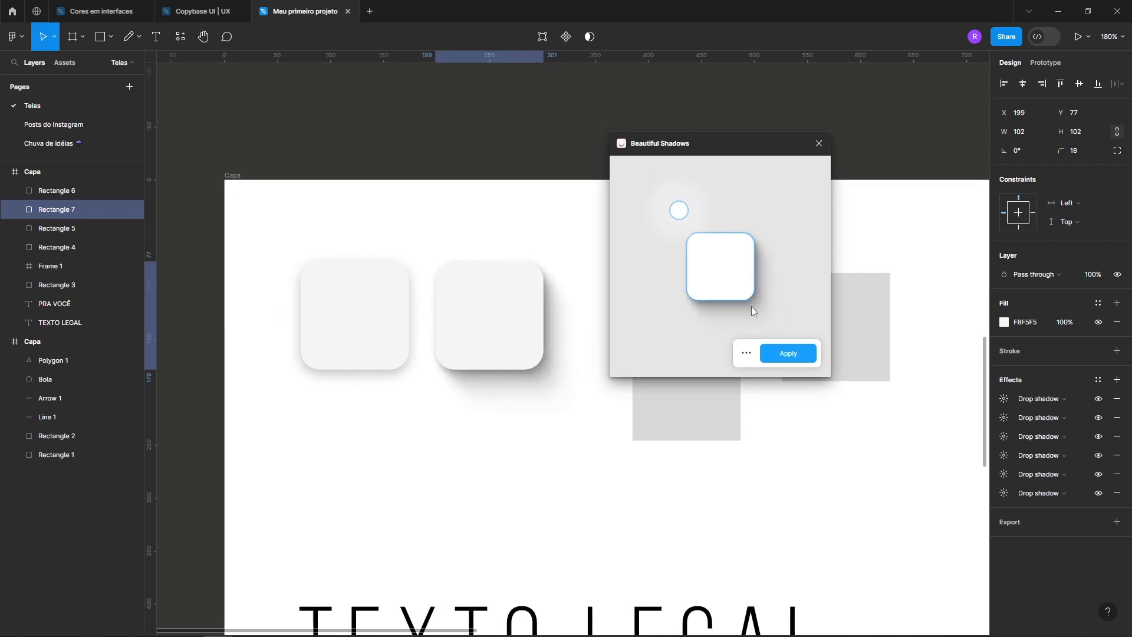
Review the plugin's numeric shadow settings, such as angle and brightness, and apply the layered shadow to the right rounded square.
click(746, 352)
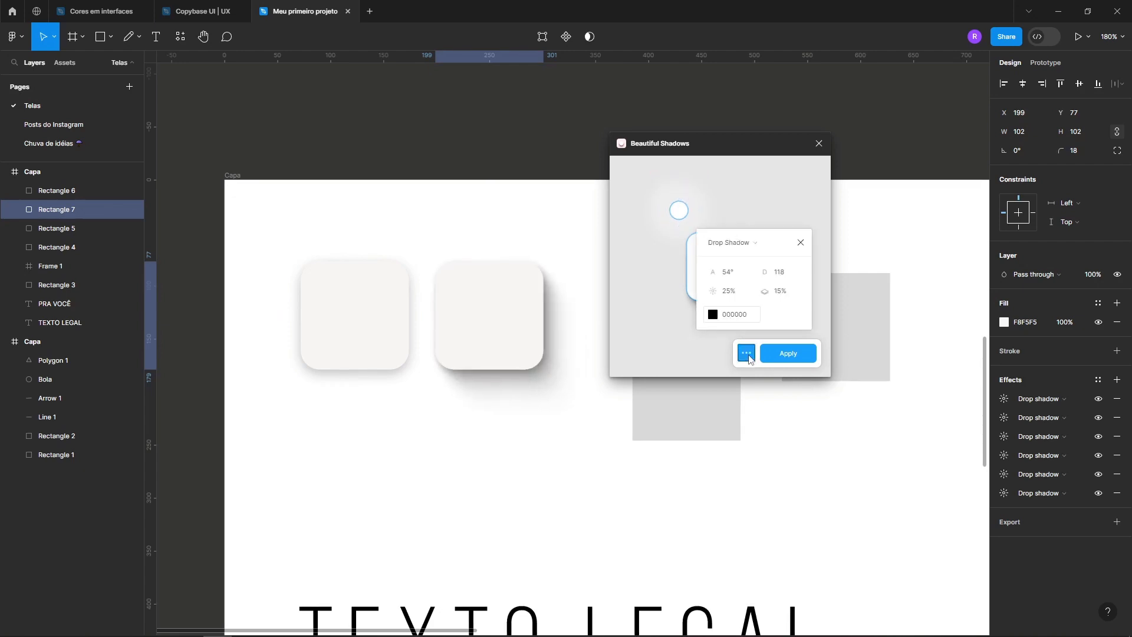
click(732, 274)
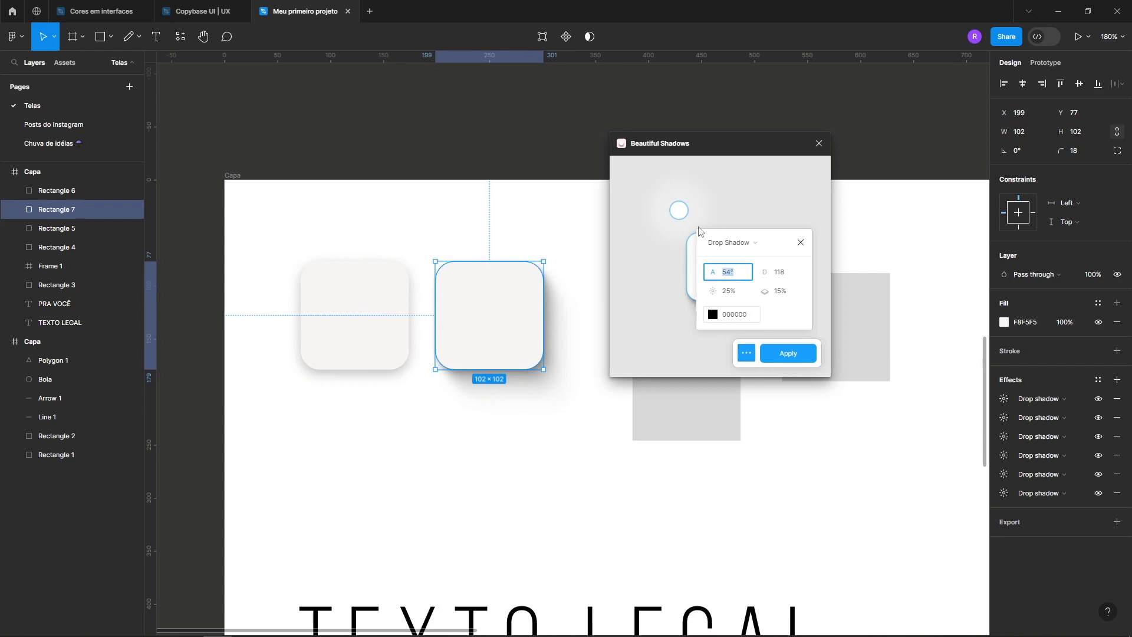
click(736, 293)
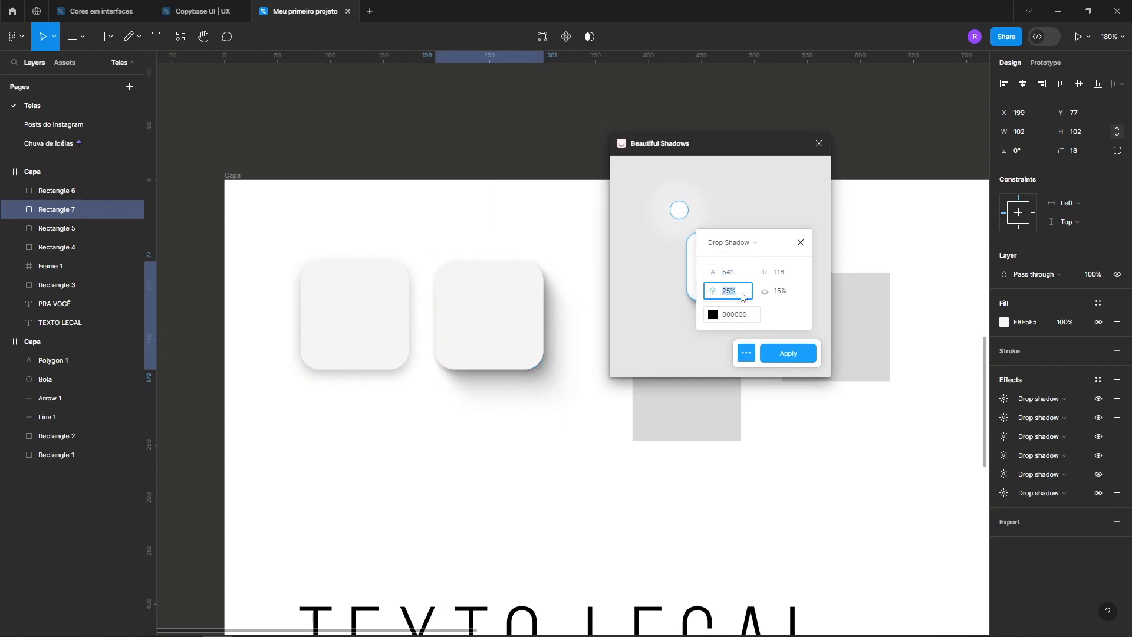
click(796, 350)
click(773, 352)
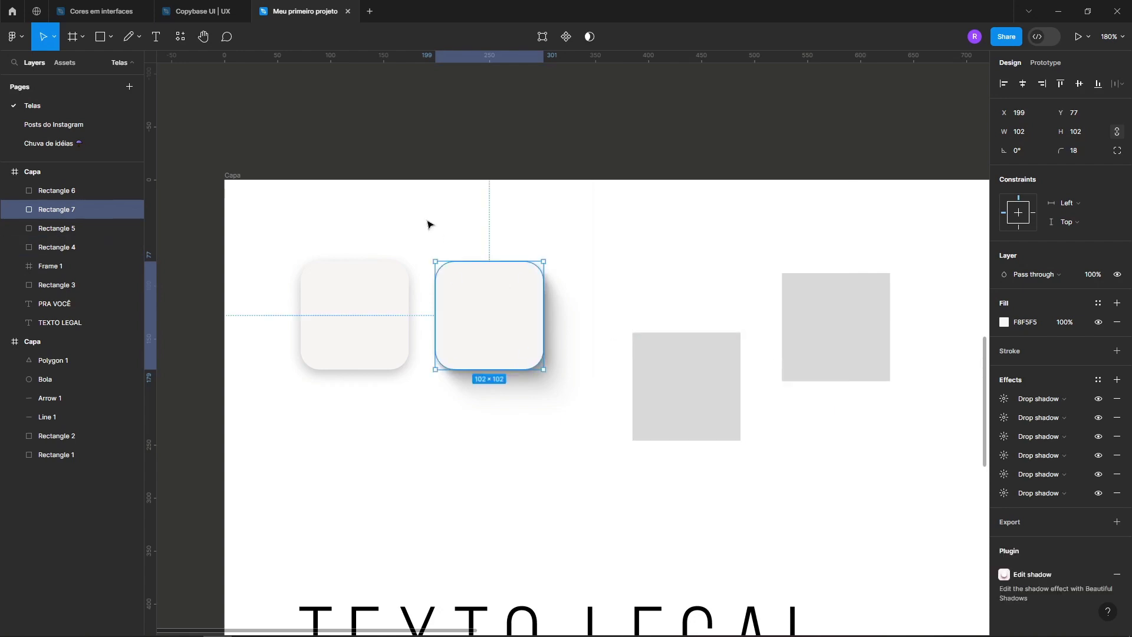
Move the right rounded square farther from the left one, to X 213 at Y 77.
click(427, 223)
drag(481, 298, 495, 293)
click(467, 226)
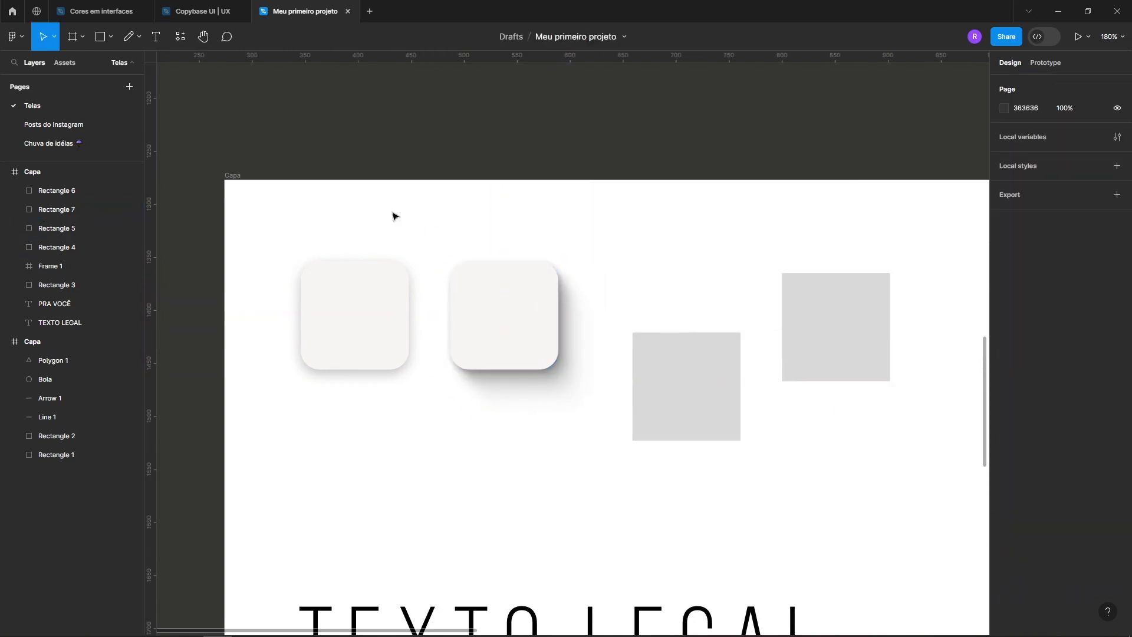
Compare the effects on the two rounded squares and examine the settings of the right square's individual drop shadows.
click(527, 292)
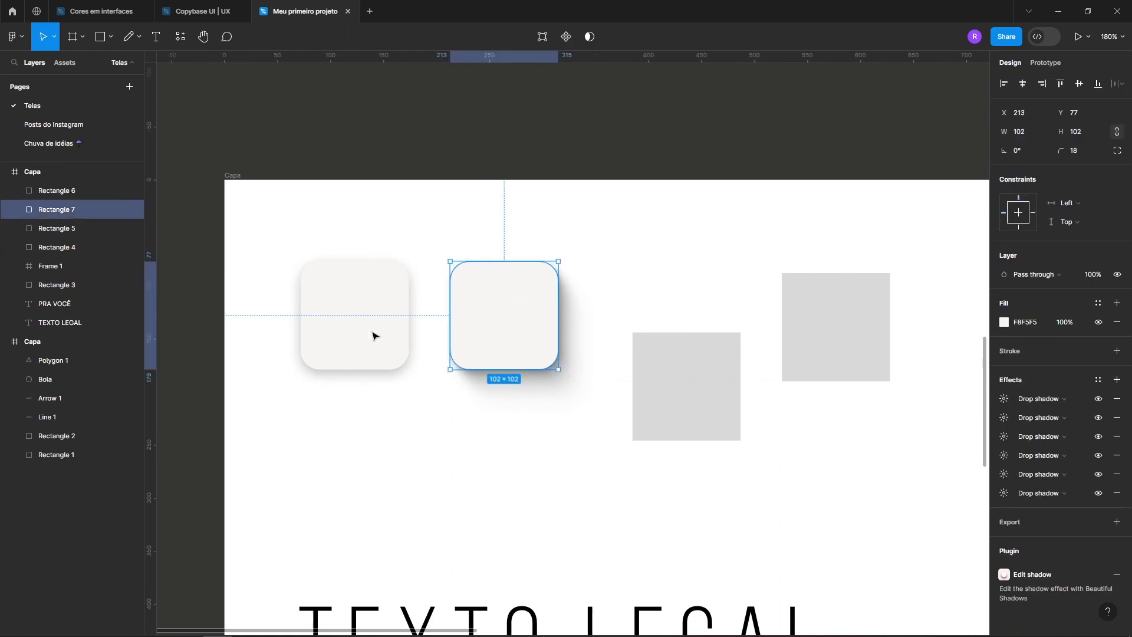
click(372, 333)
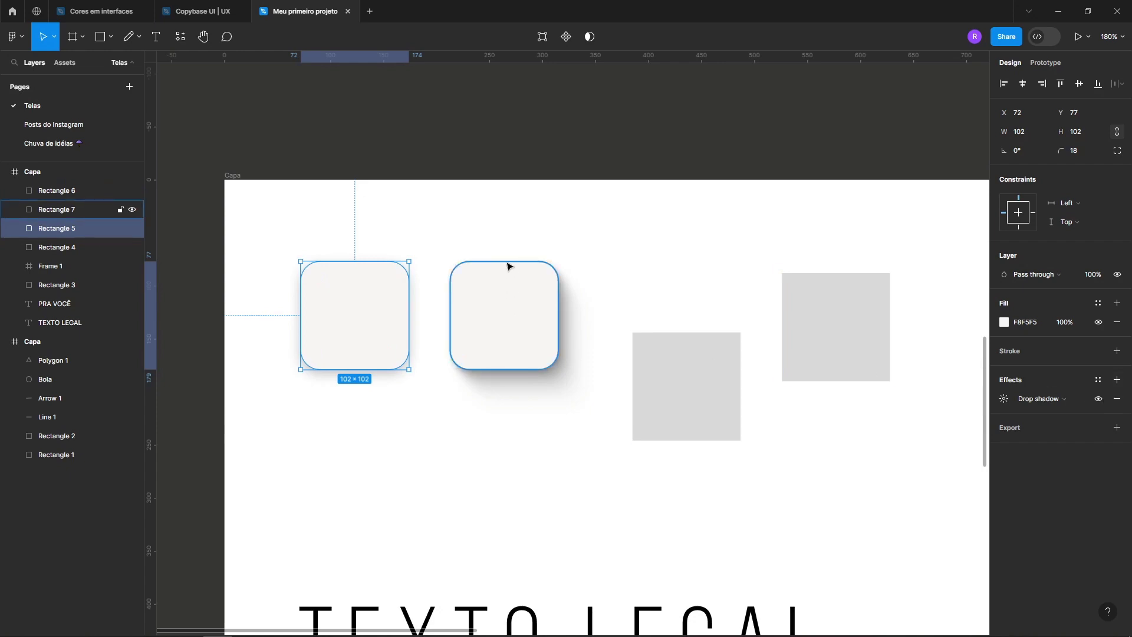
click(513, 246)
click(511, 286)
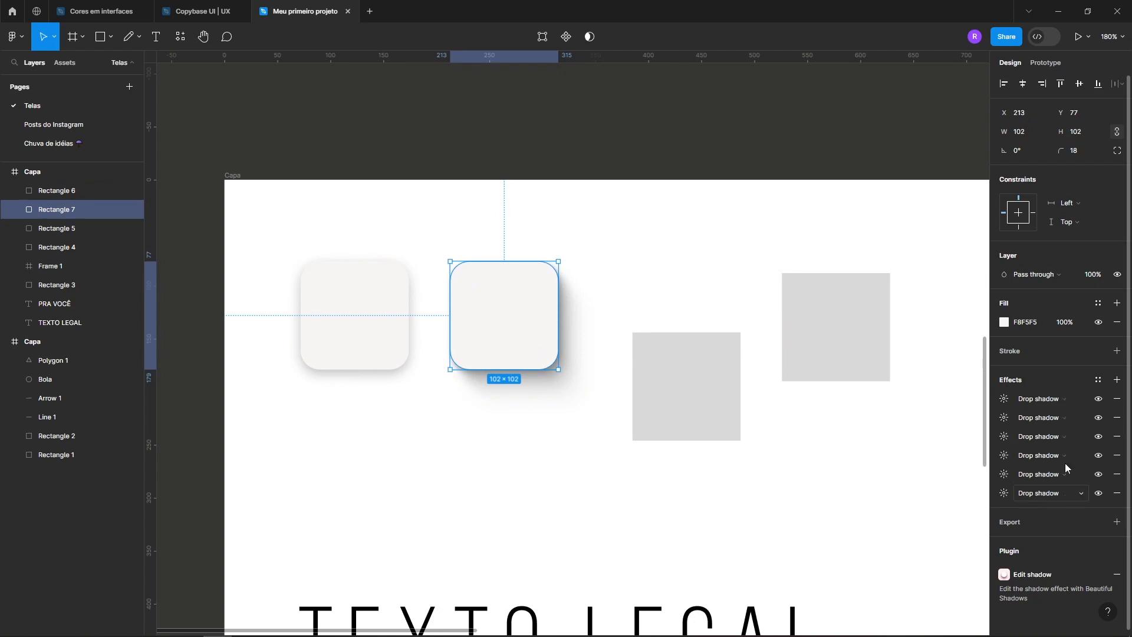
click(1010, 398)
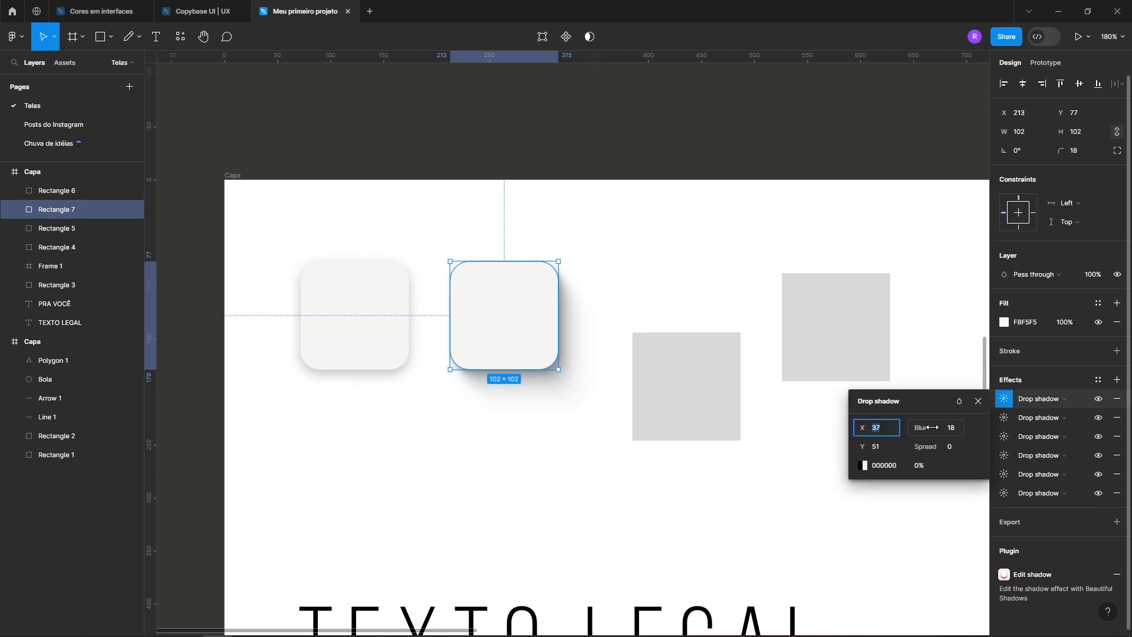
click(1004, 418)
click(1004, 436)
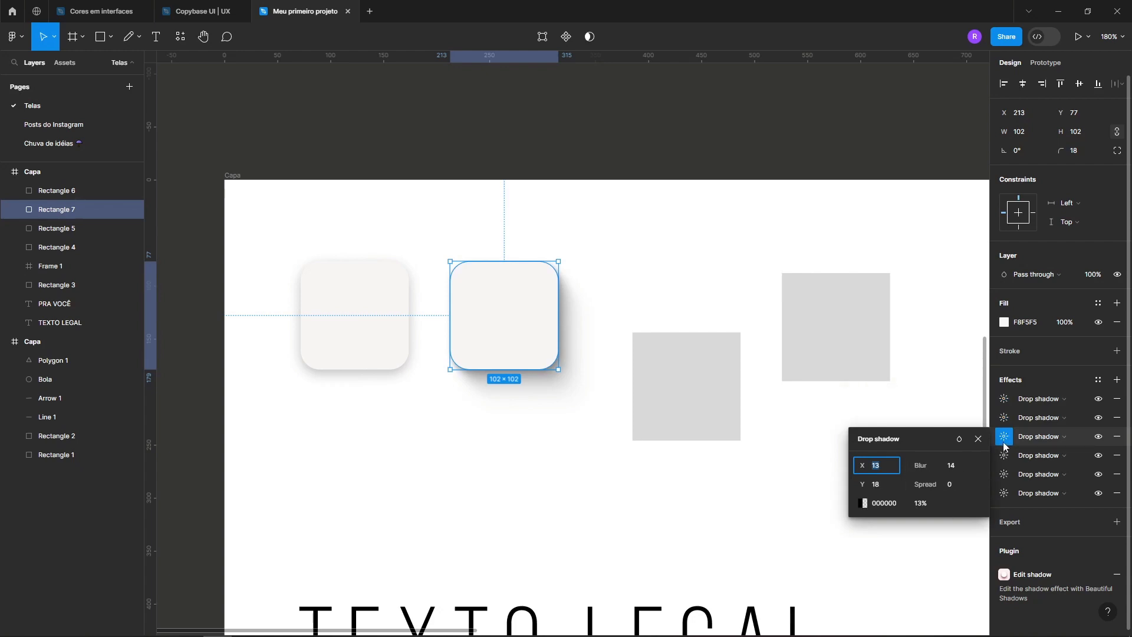
click(598, 269)
scroll(483, 252, down, 5)
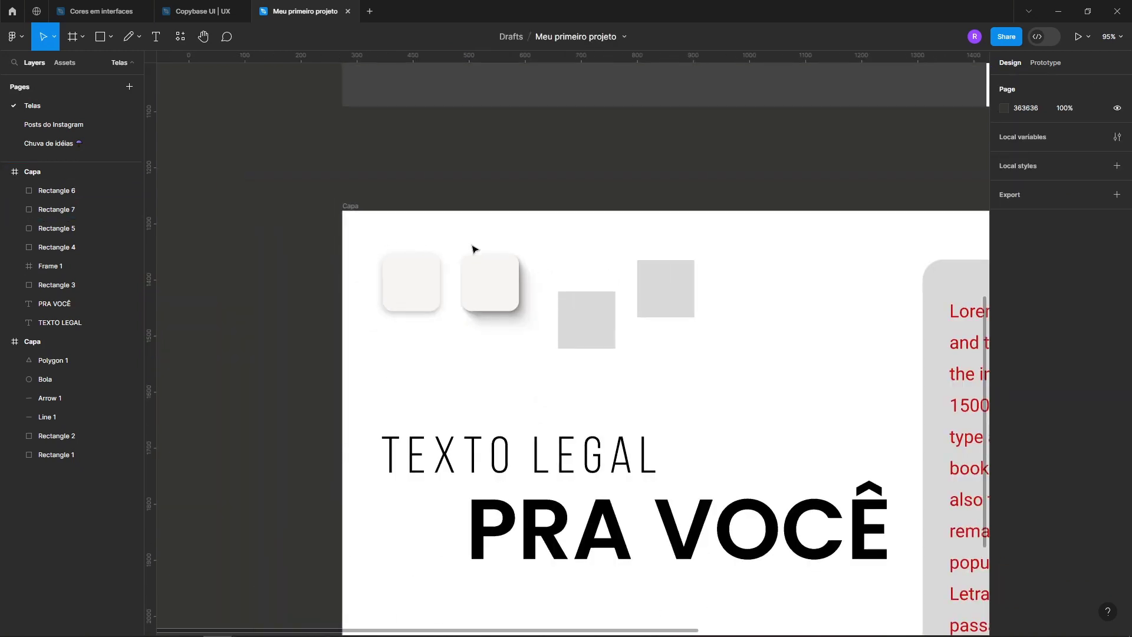
drag(373, 220, 514, 320)
click(481, 387)
Skew the right rounded square with the SkewDat plugin, using a horizontal skew of -7° and a vertical skew of -9°.
click(14, 36)
mouse_move(48, 206)
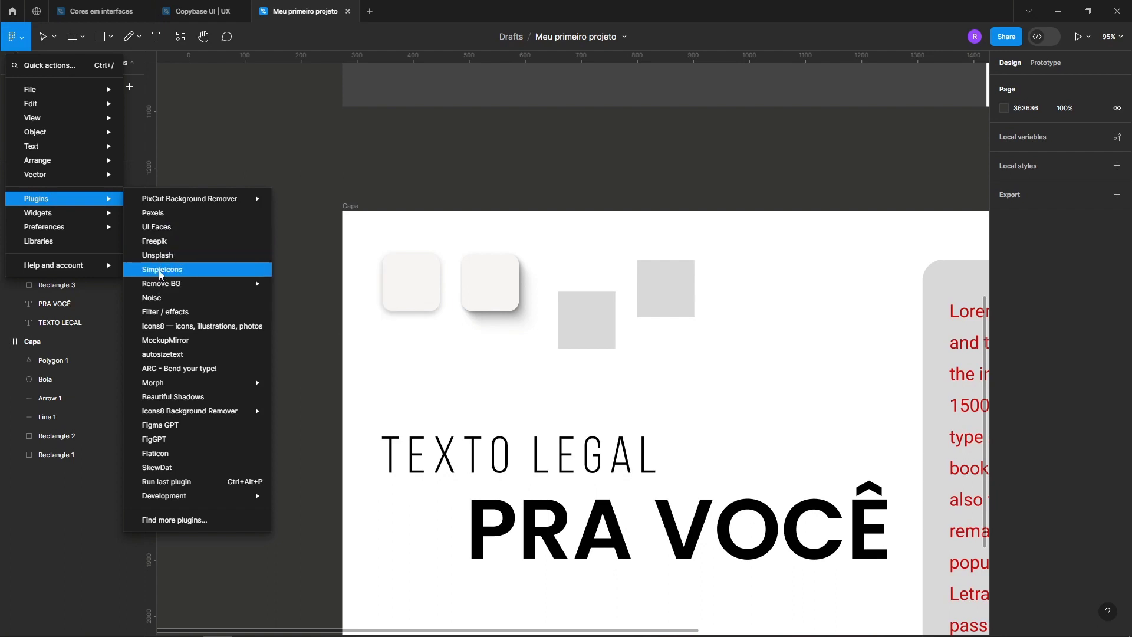
mouse_move(178, 287)
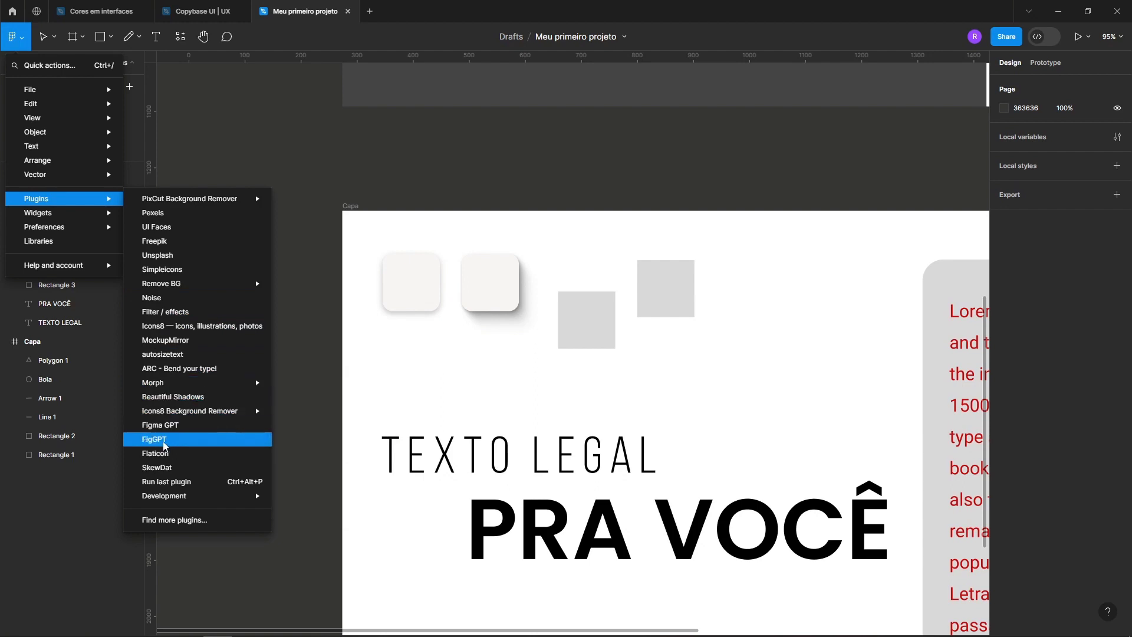
mouse_move(170, 502)
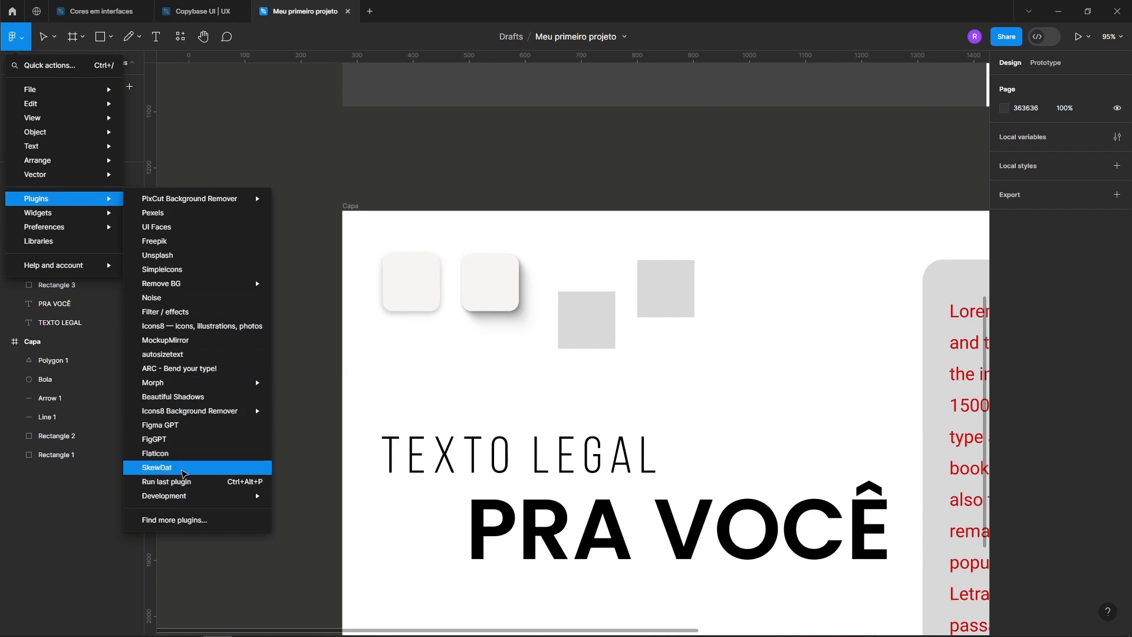
click(182, 473)
click(488, 292)
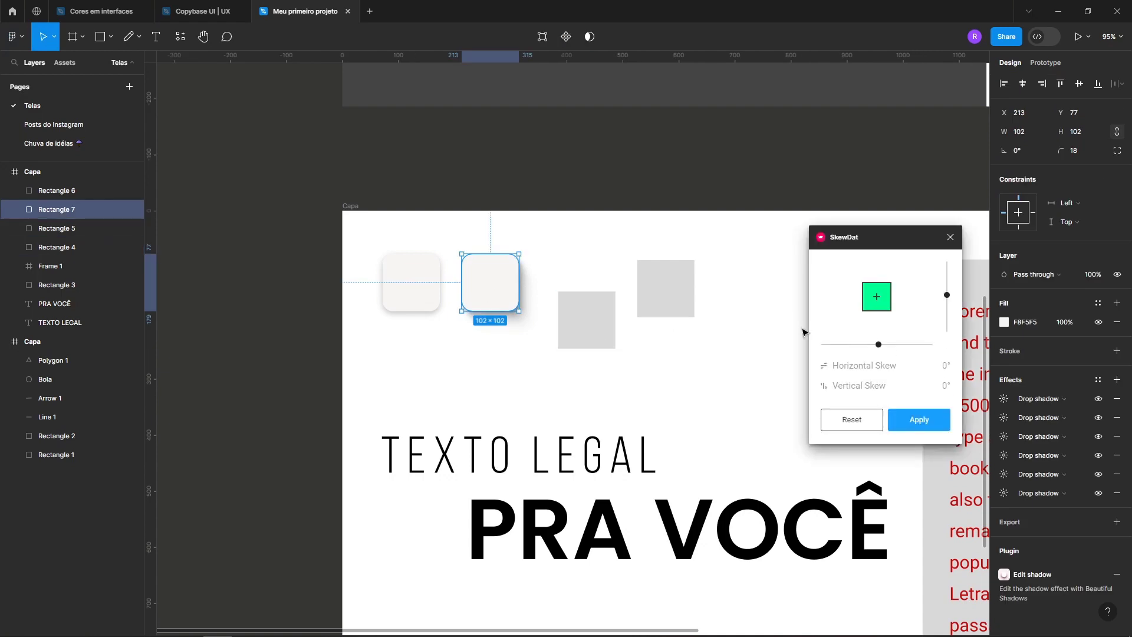
drag(878, 345, 870, 345)
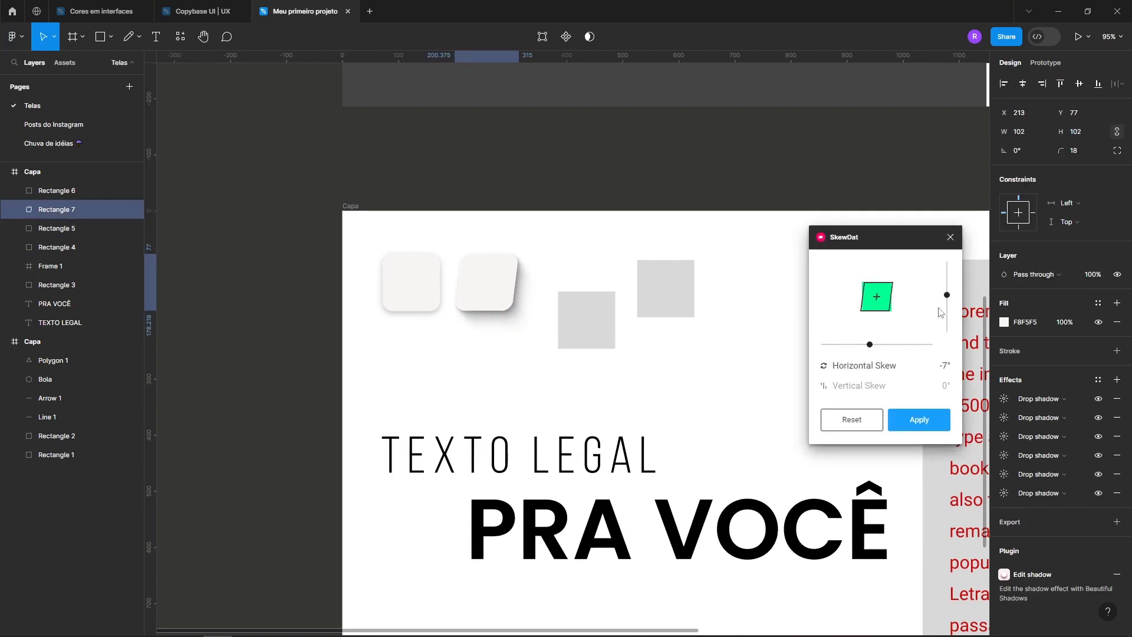
drag(947, 295, 947, 303)
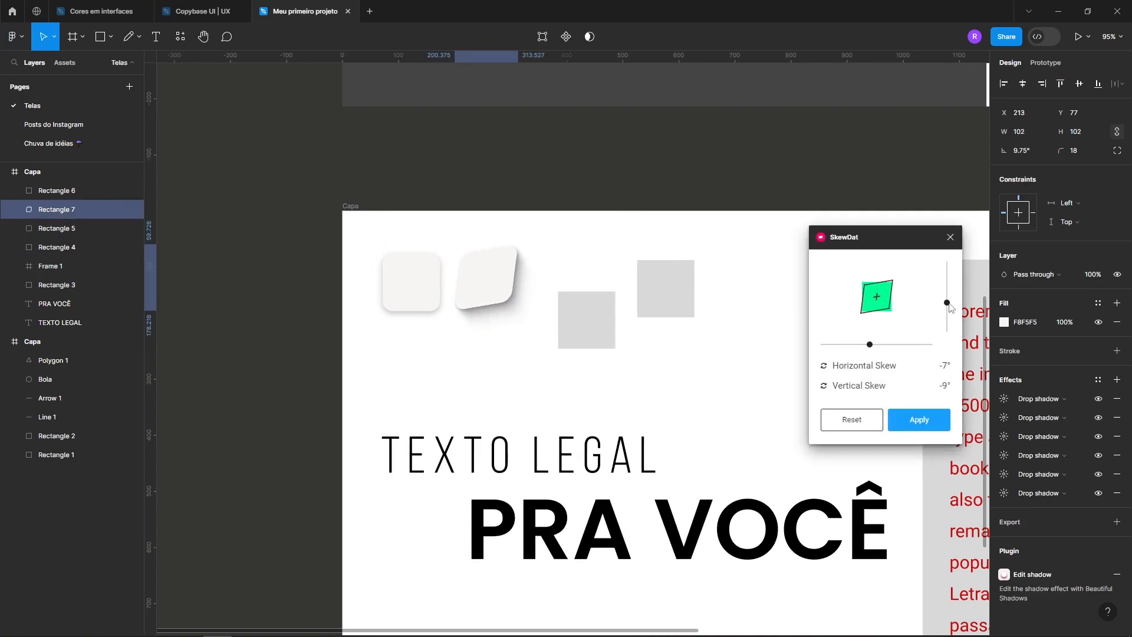
Skew the TEXTO LEGAL text by -6° horizontally and -9° vertically, and apply it.
click(634, 454)
drag(872, 348, 872, 347)
drag(946, 303, 947, 305)
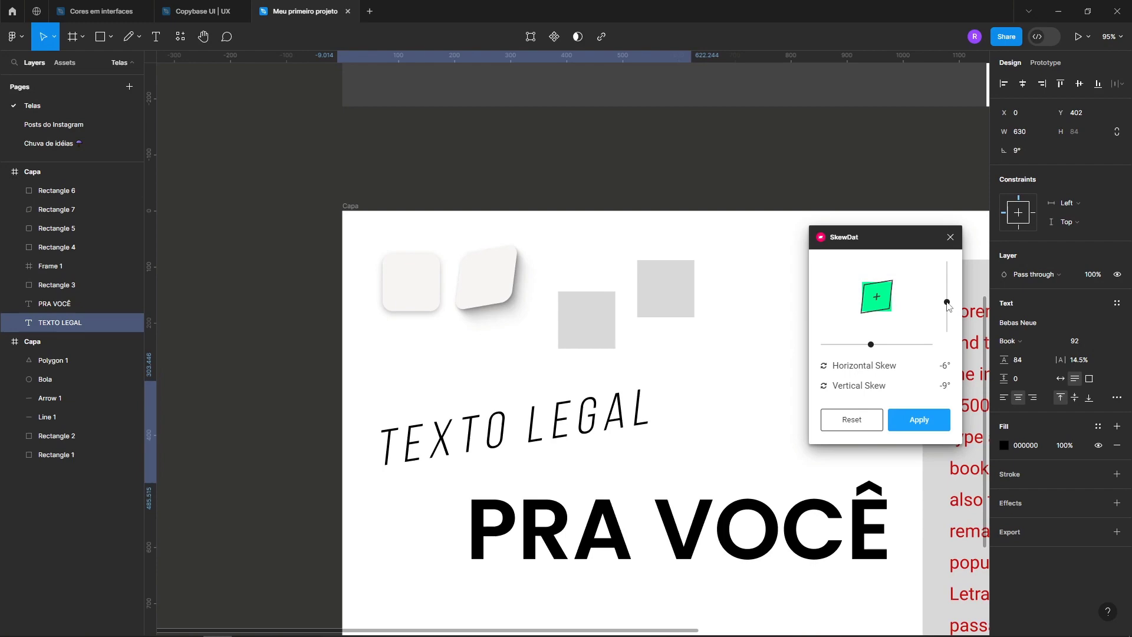
click(917, 420)
Move the skewed TEXTO LEGAL text above PRA VOCÊ, to about X 209, Y 401.
click(443, 383)
click(472, 430)
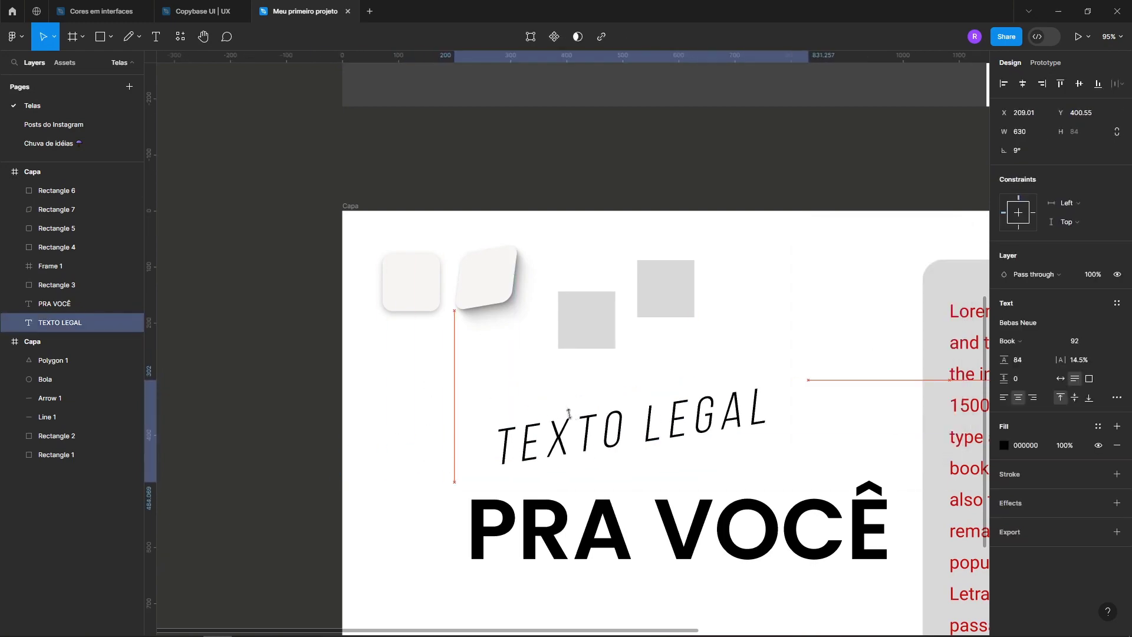
click(412, 387)
scroll(306, 275, down, 5)
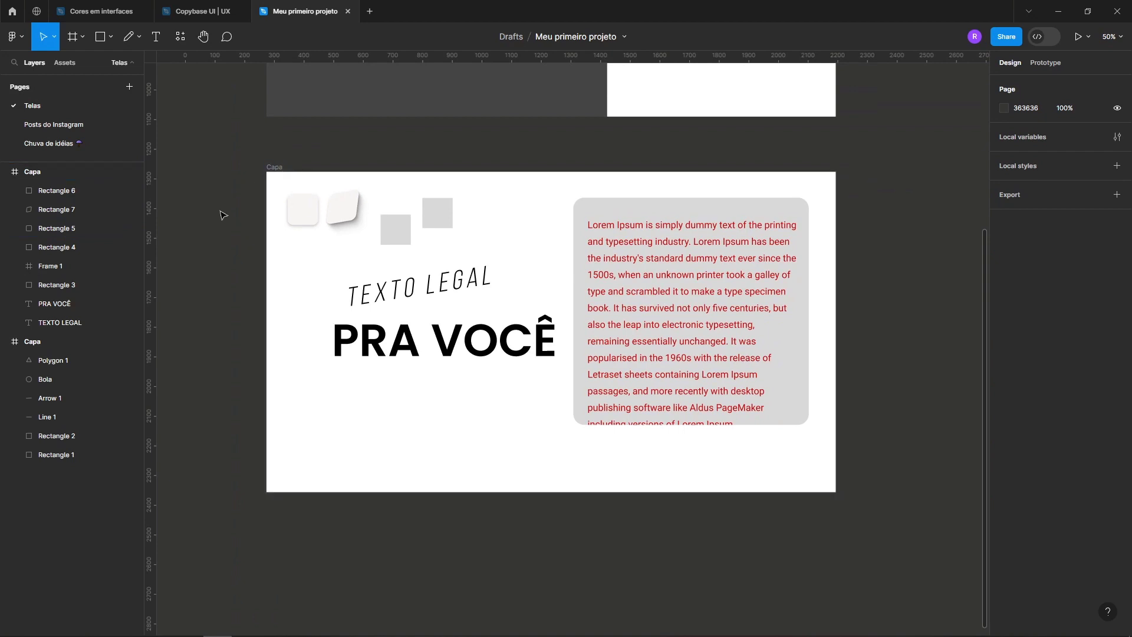
click(12, 37)
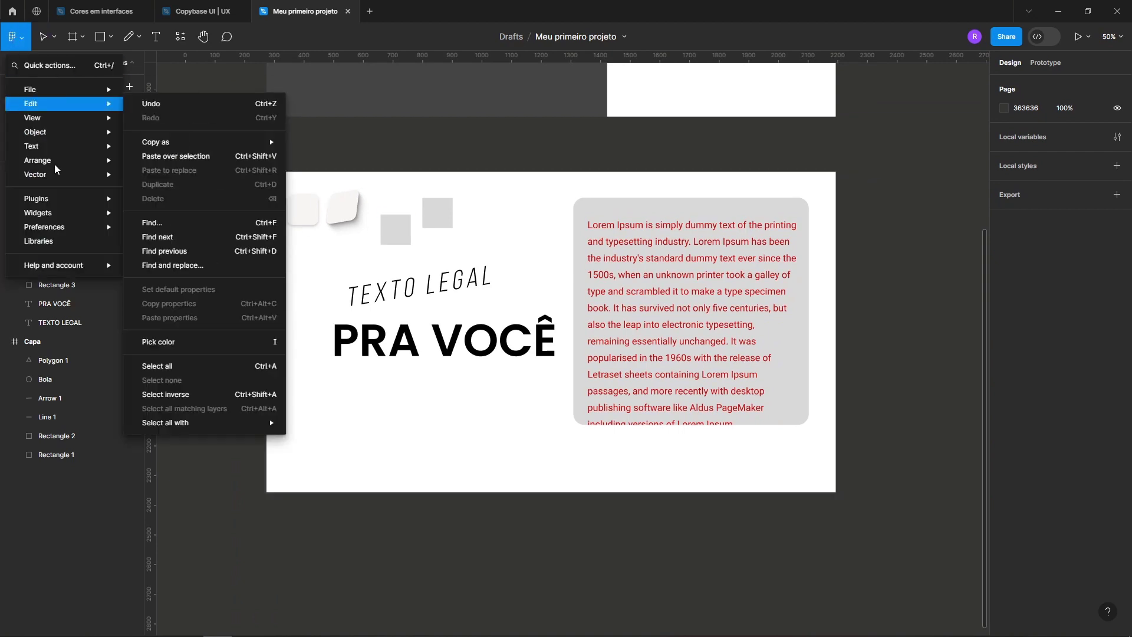
mouse_move(56, 229)
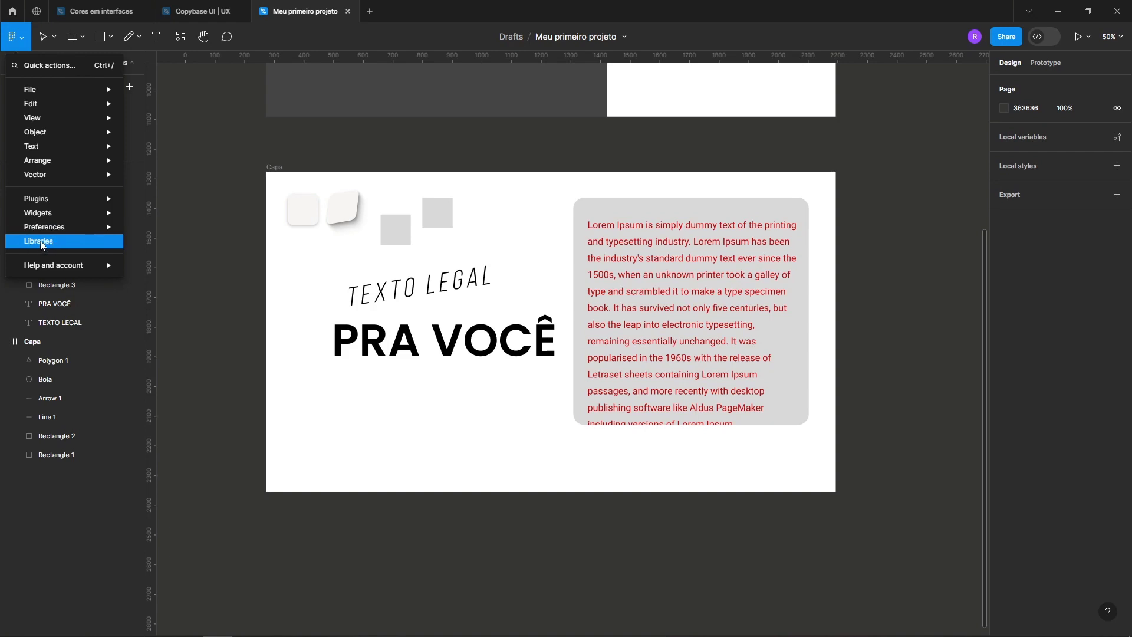
Search the Figma Community for "icons".
click(36, 11)
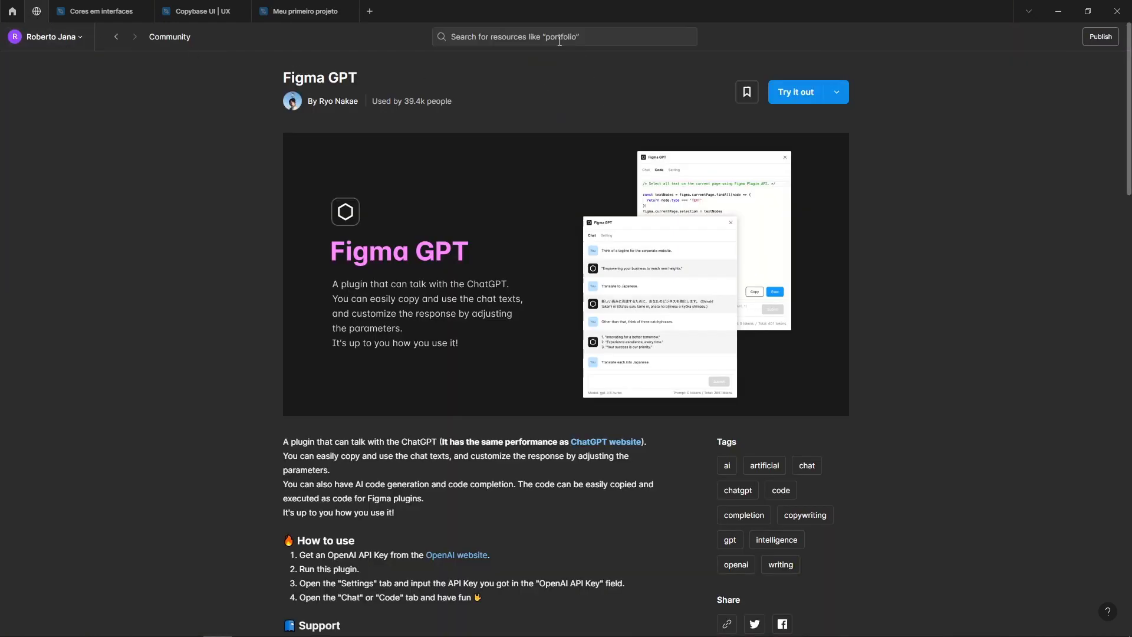
click(541, 38)
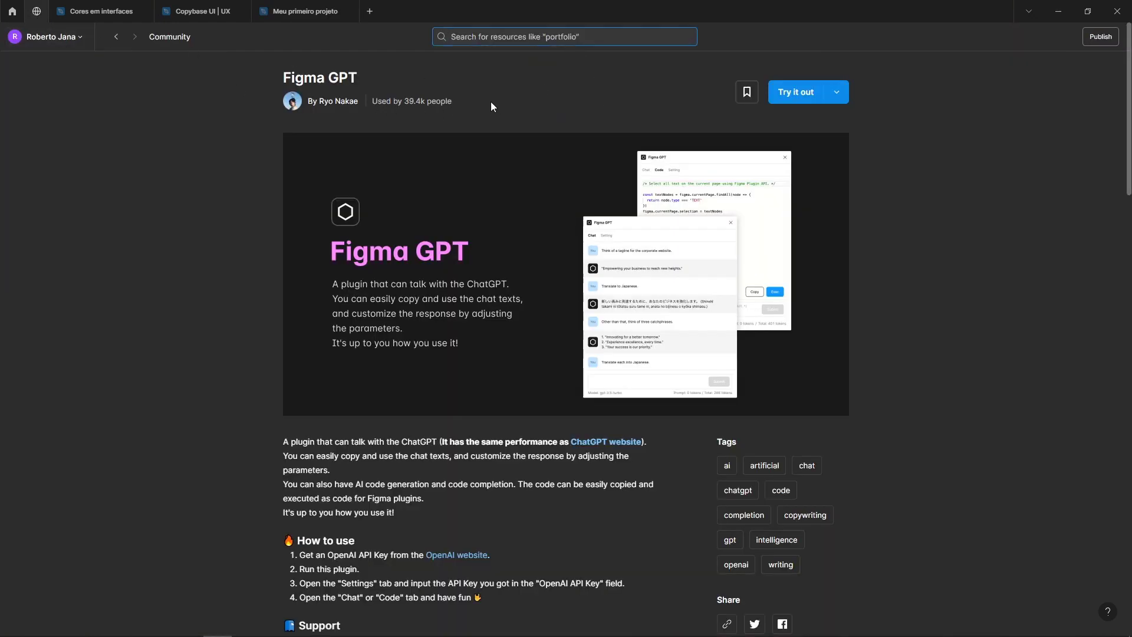
text(icons)
key(Return)
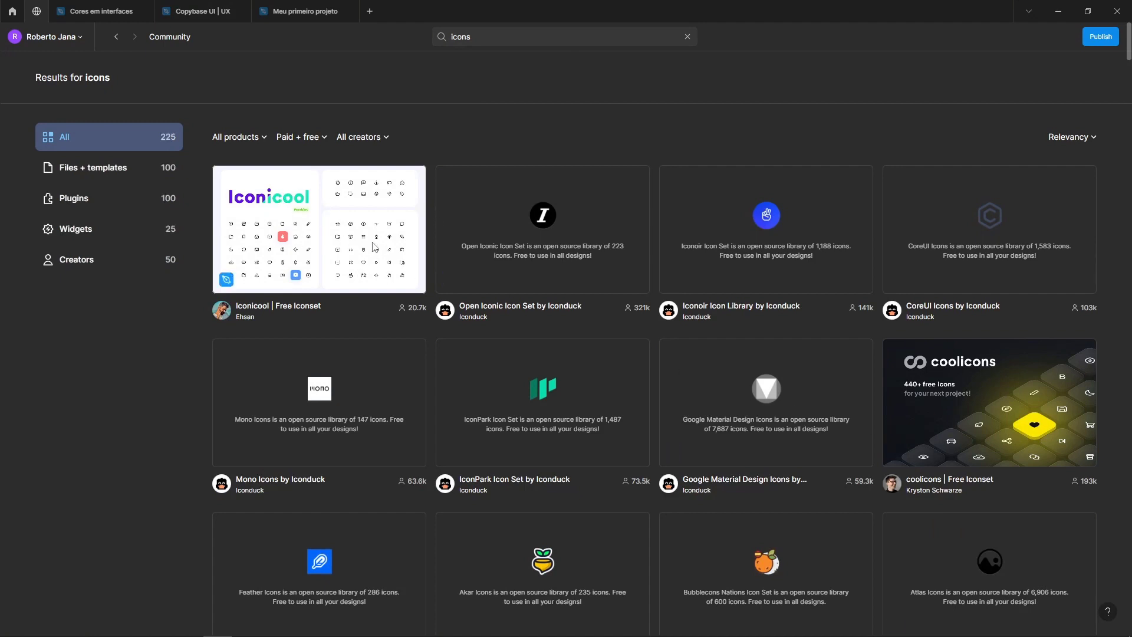
Browse the icons results by category: files and templates, plugins, widgets, and creators.
click(84, 168)
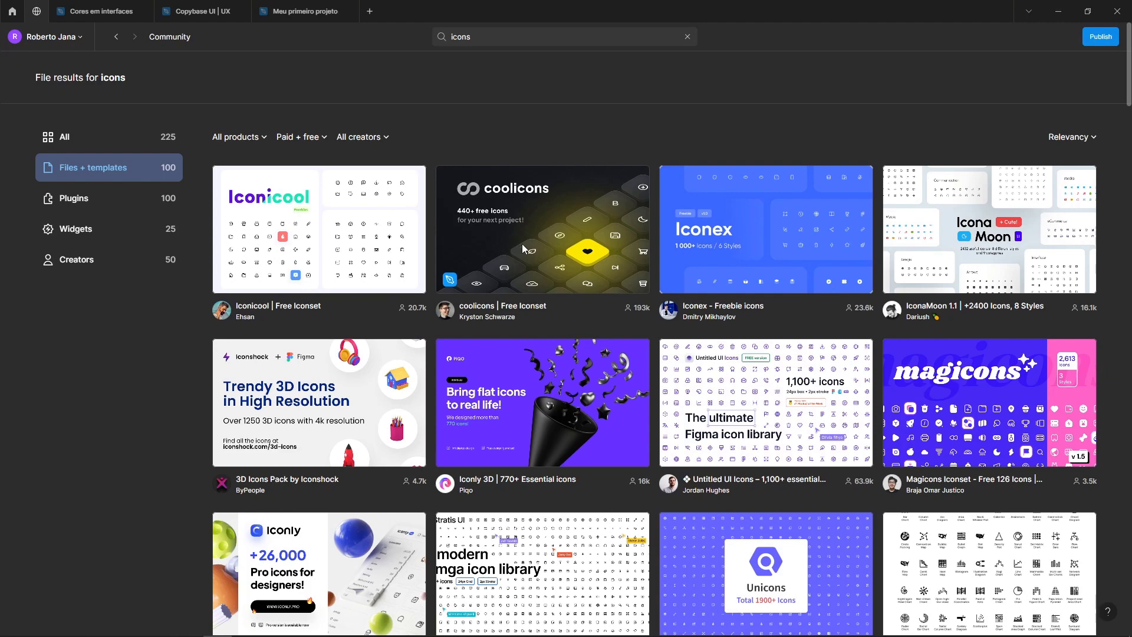
click(65, 200)
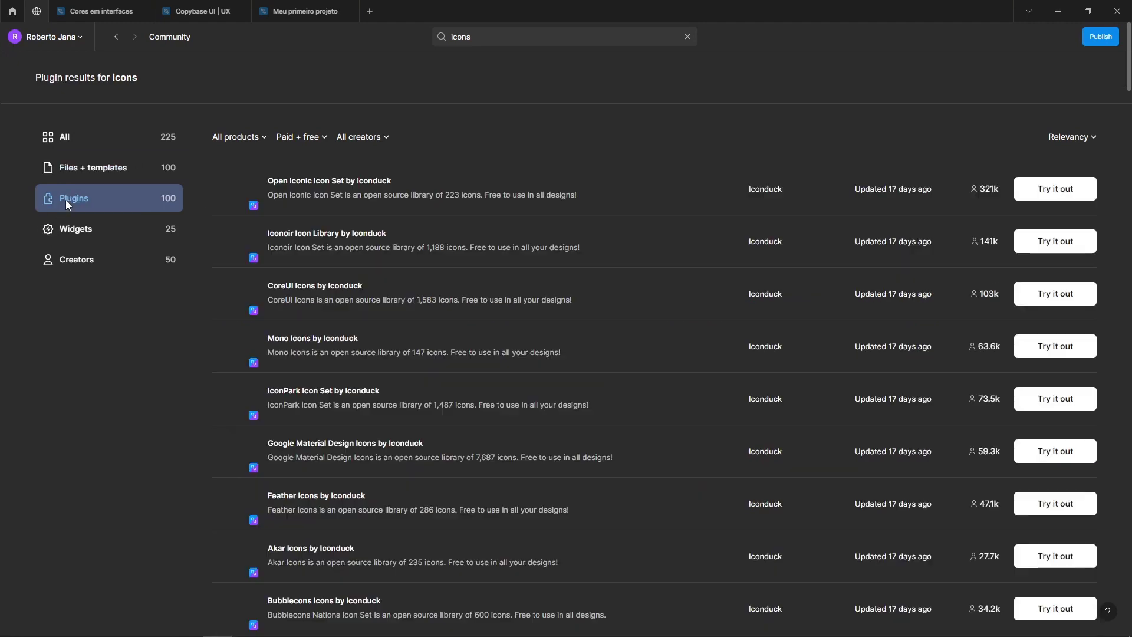
click(87, 224)
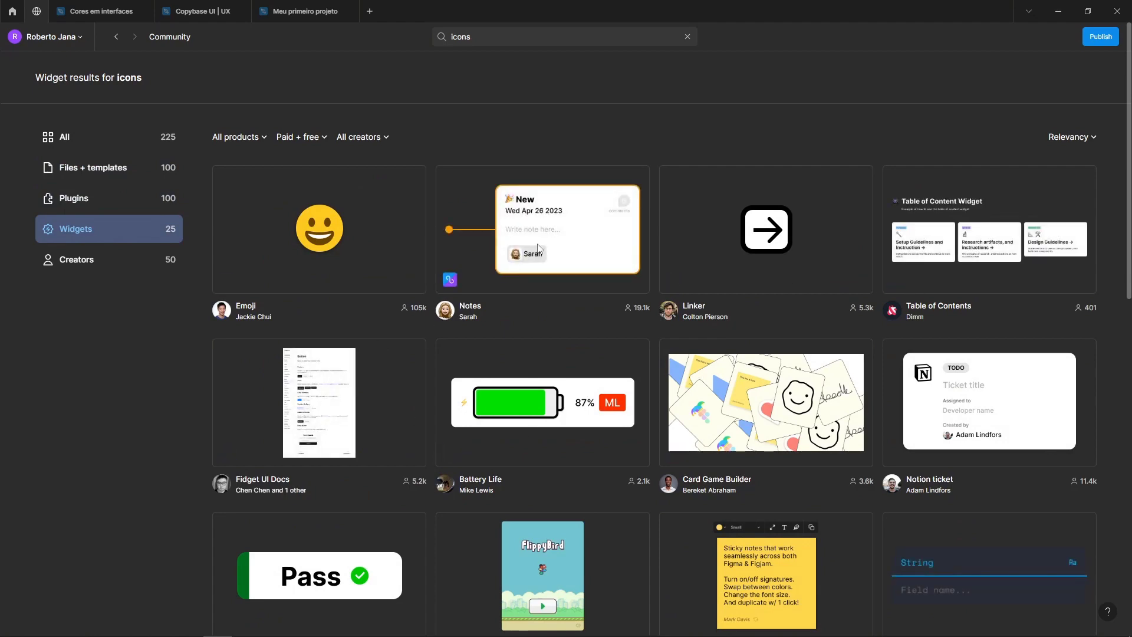
scroll(851, 414, down, 4)
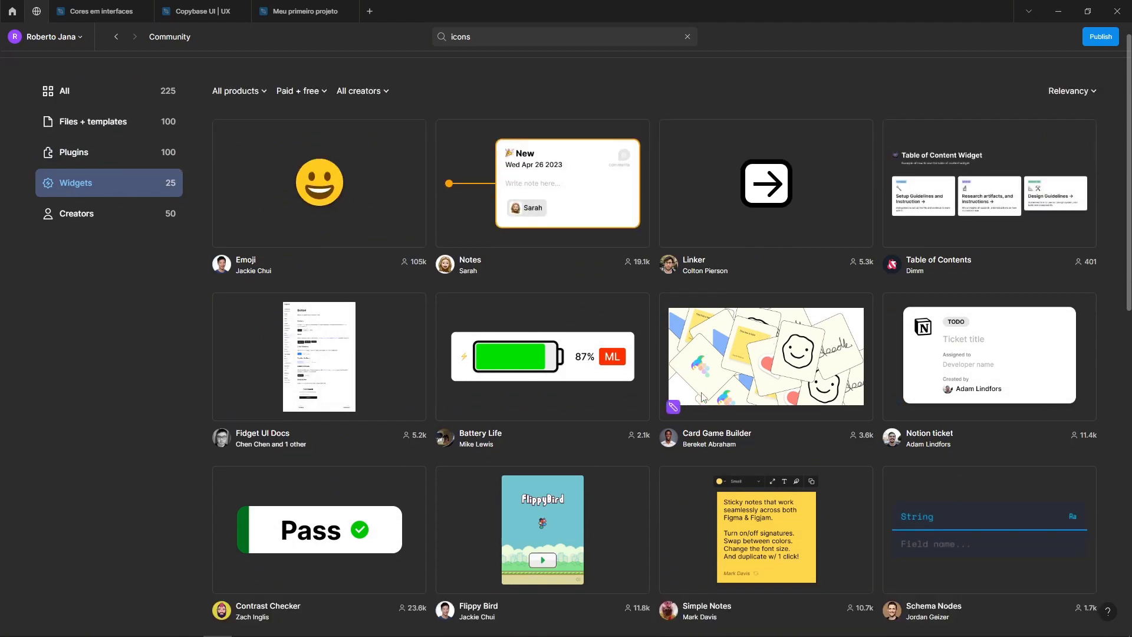
scroll(702, 391, up, 3)
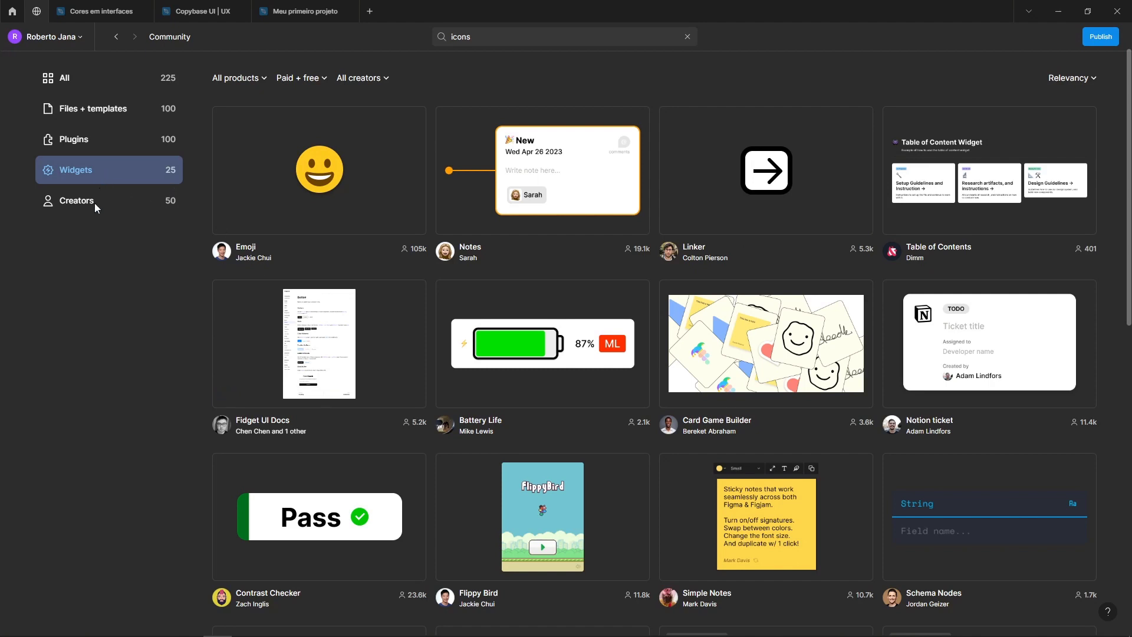
click(75, 204)
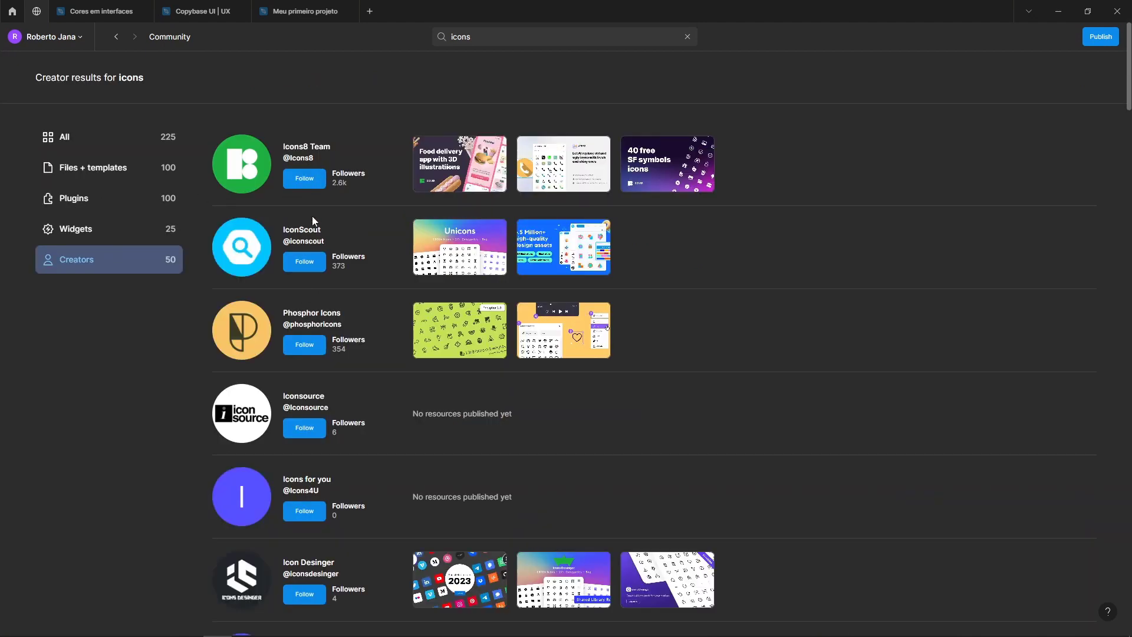
Look through the list of creators in the Community results for icons.
scroll(338, 382, down, 1)
scroll(336, 383, down, 2)
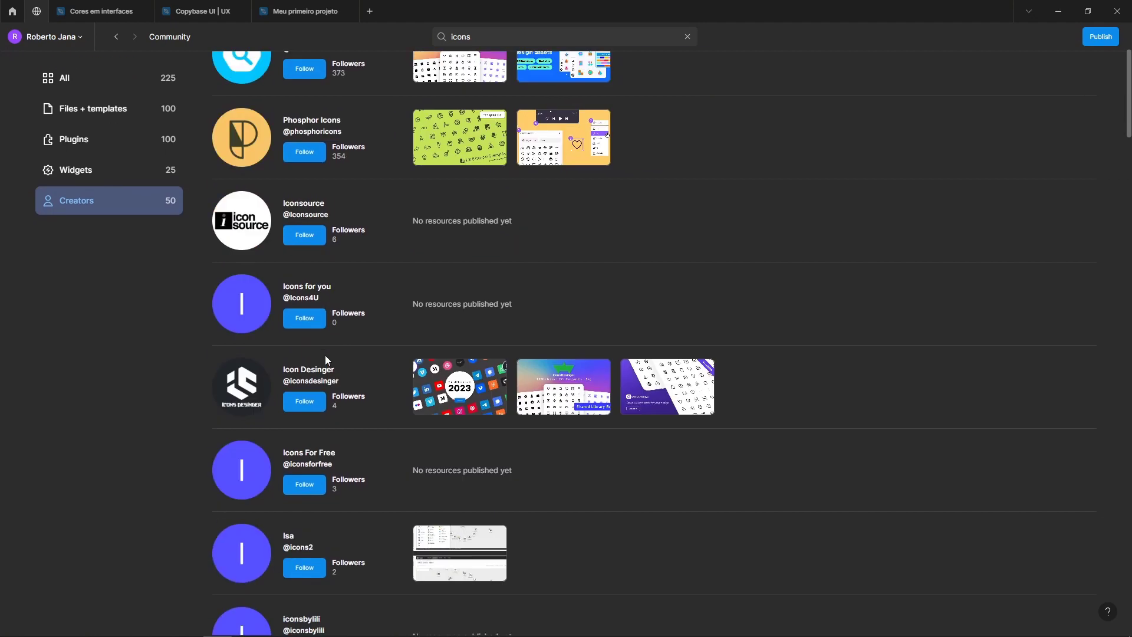
scroll(361, 263, up, 4)
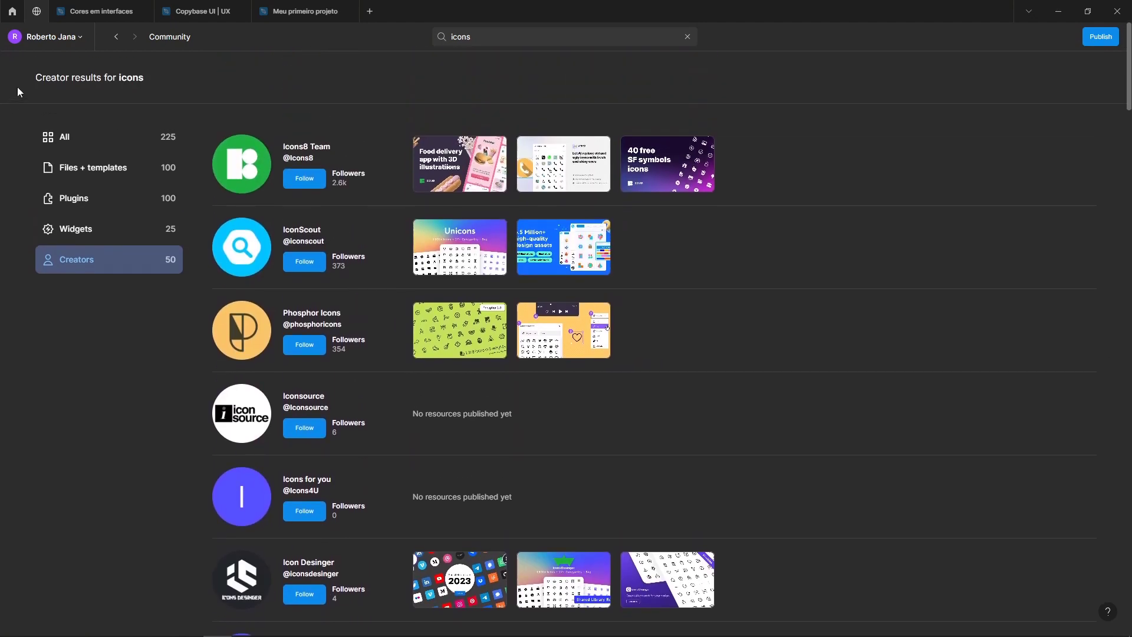
Return from the Community results to the Capa frames in the Meu primeiro projeto file.
click(37, 11)
click(11, 11)
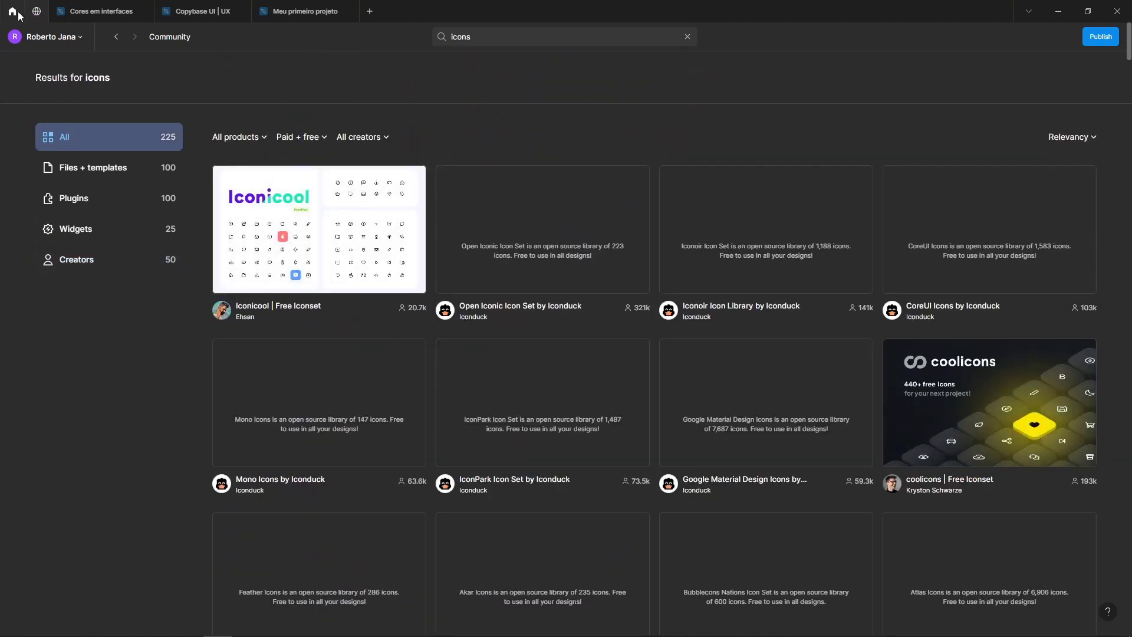
click(98, 11)
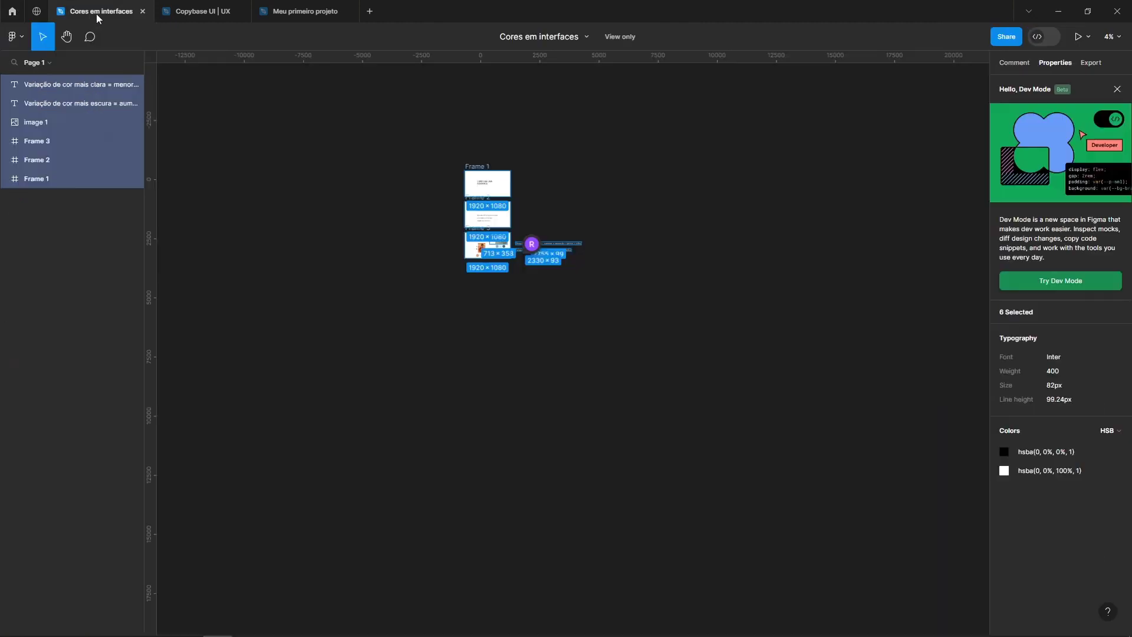
click(291, 7)
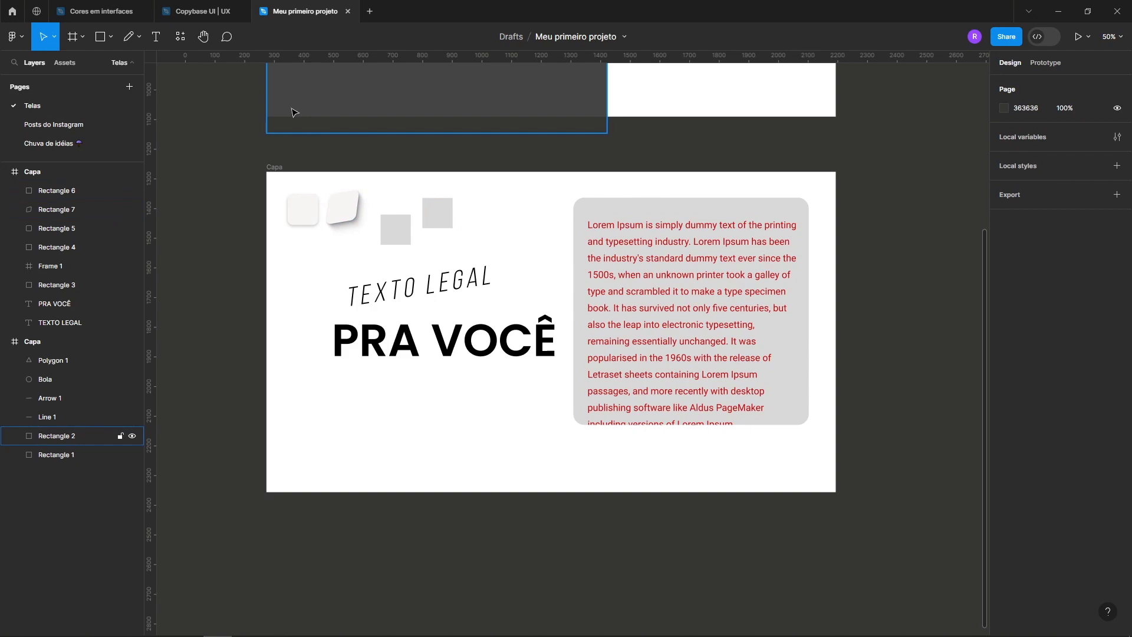
scroll(319, 203, up, 5)
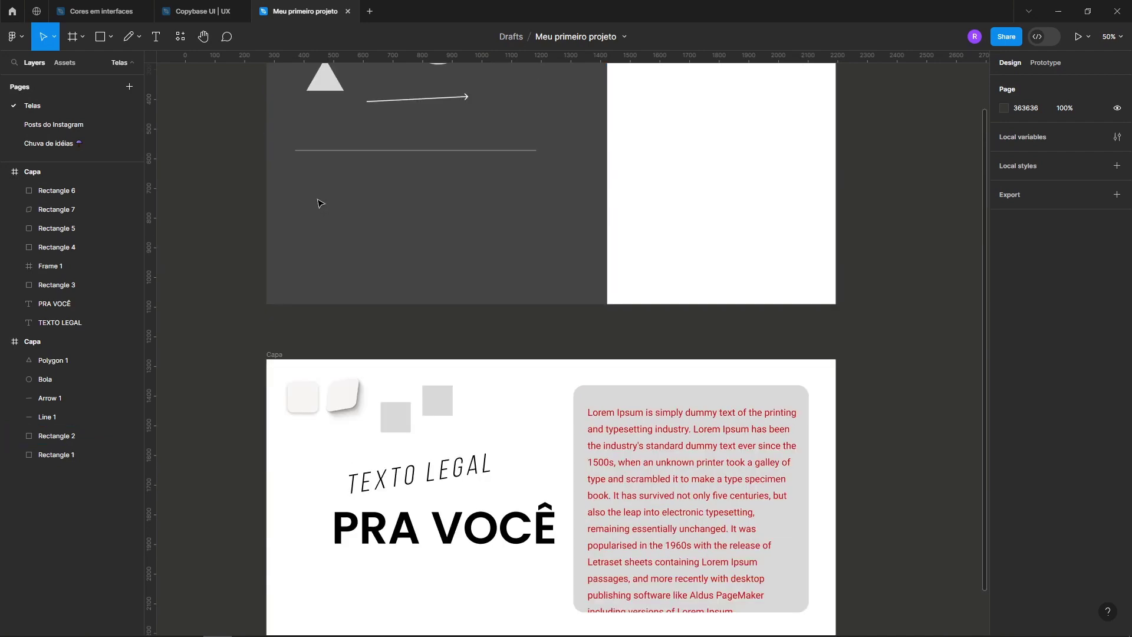